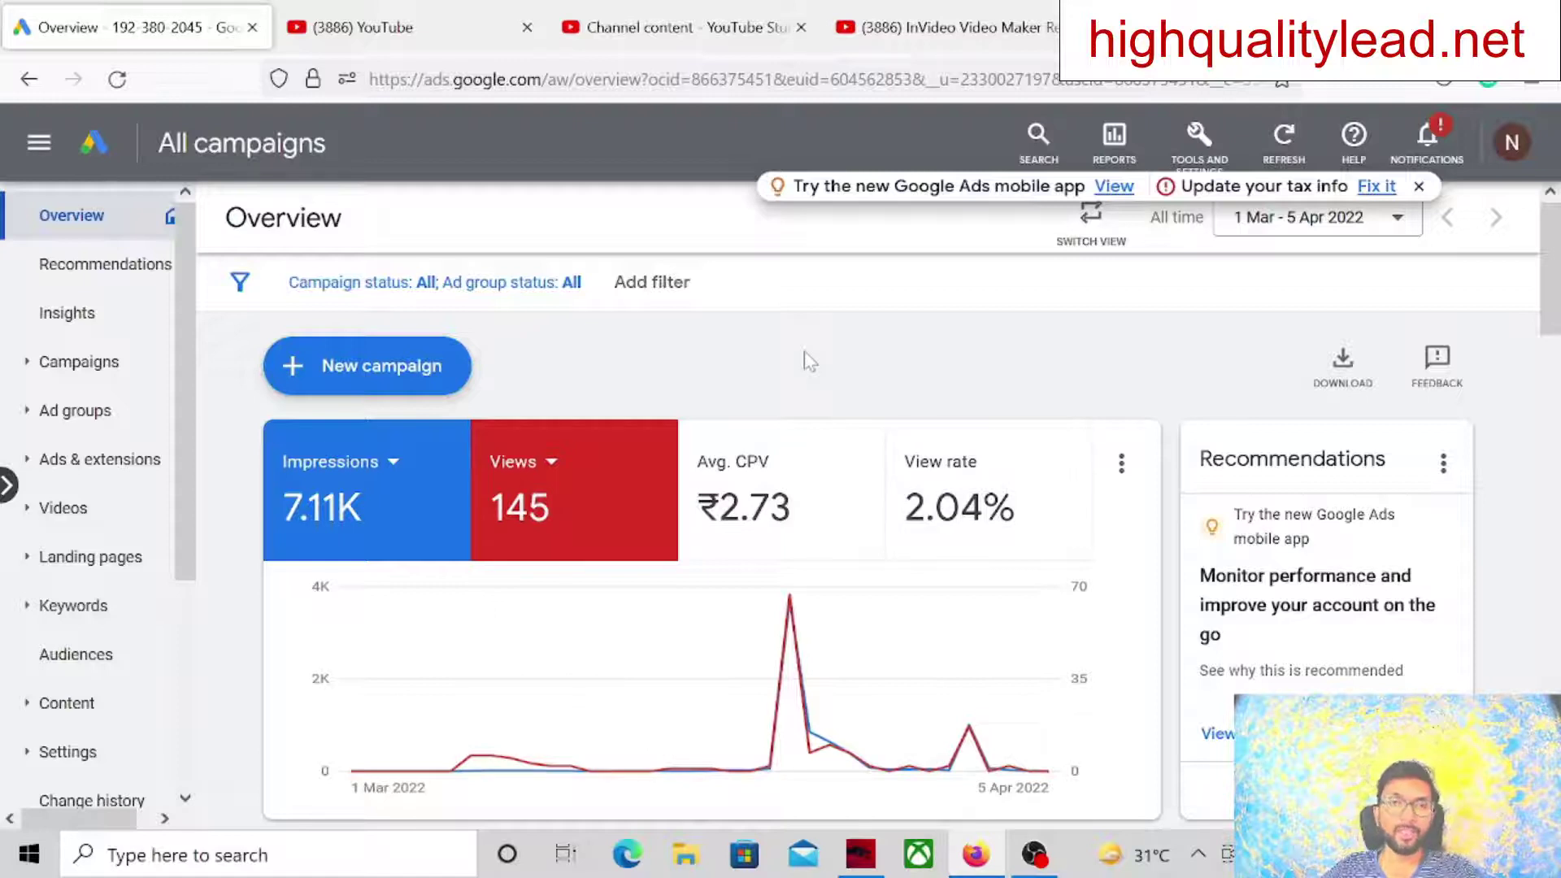
Start a new Google Ads campaign and switch to the InVideo review video on YouTube
left_click(358, 374)
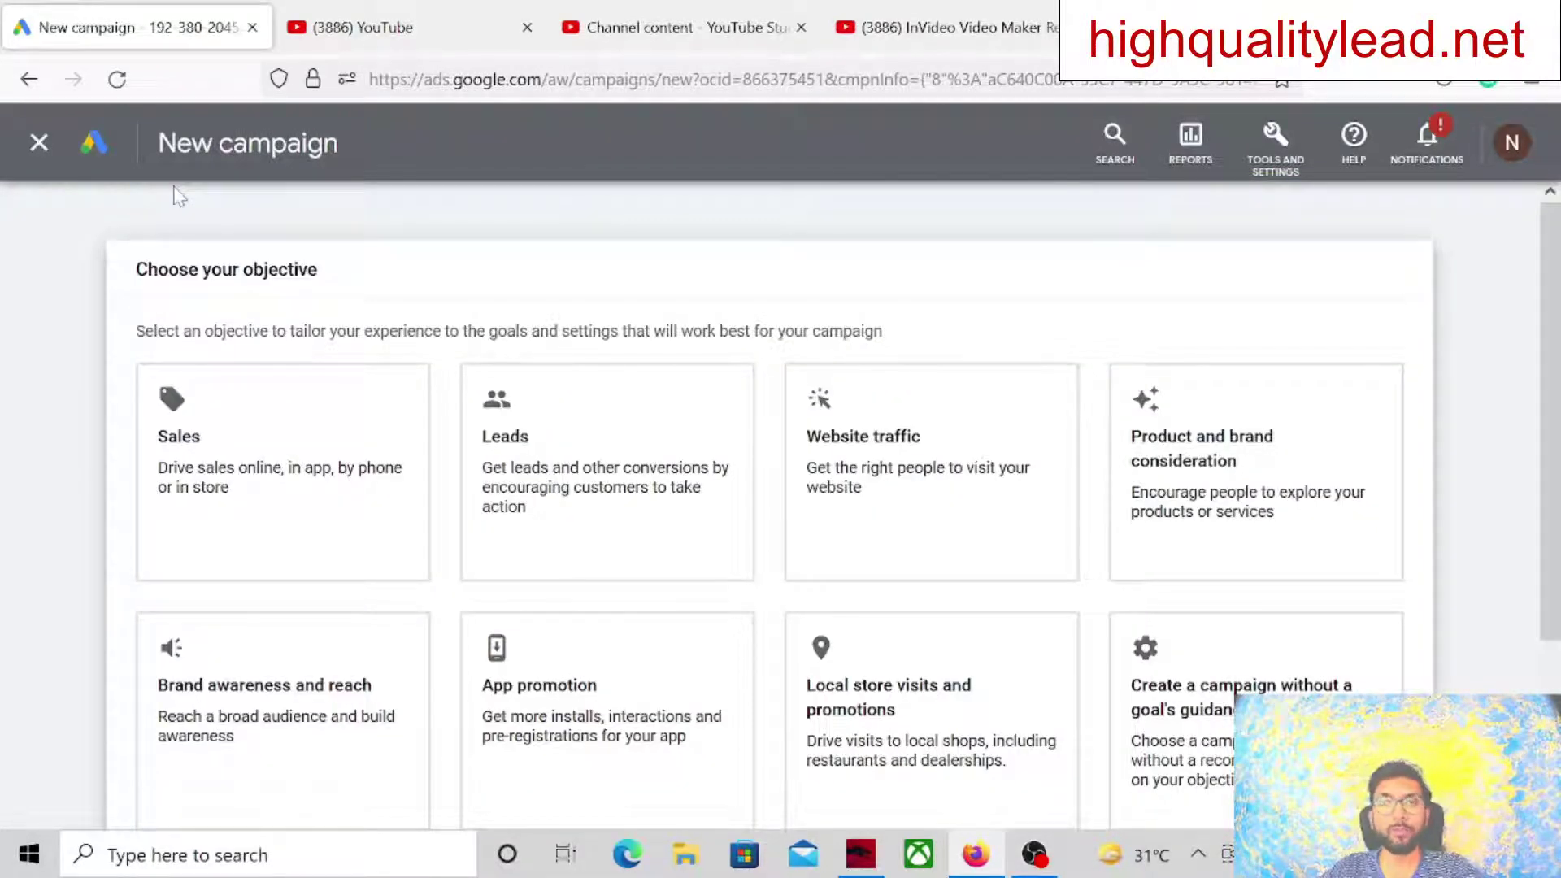
left_click(947, 32)
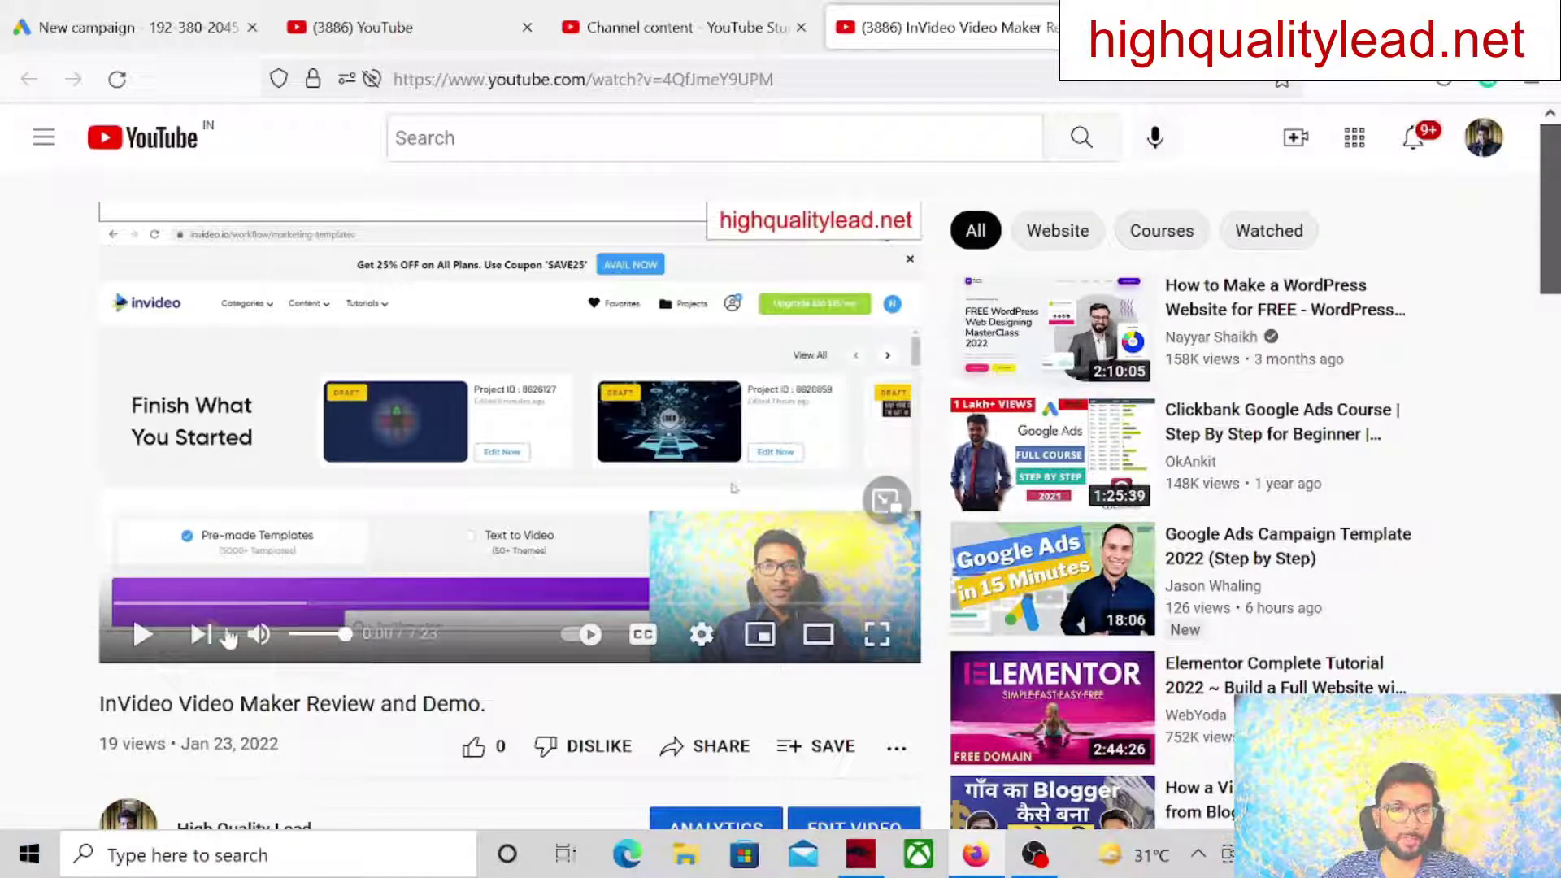
Play the InVideo review, jump to around 0:49 on the templates part, and pause
left_click(144, 635)
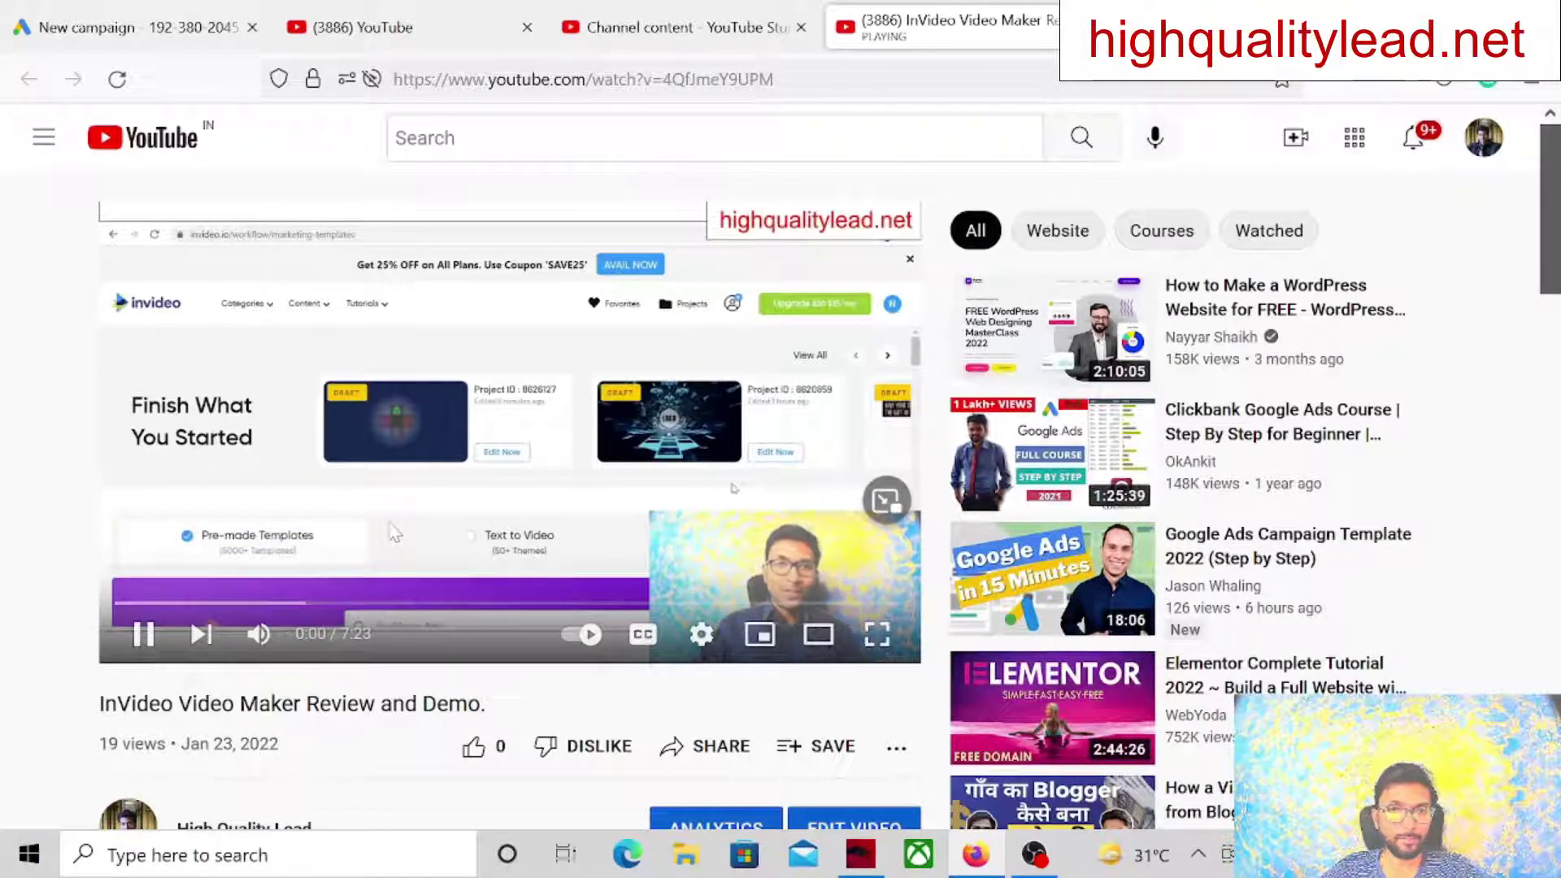
left_click(204, 603)
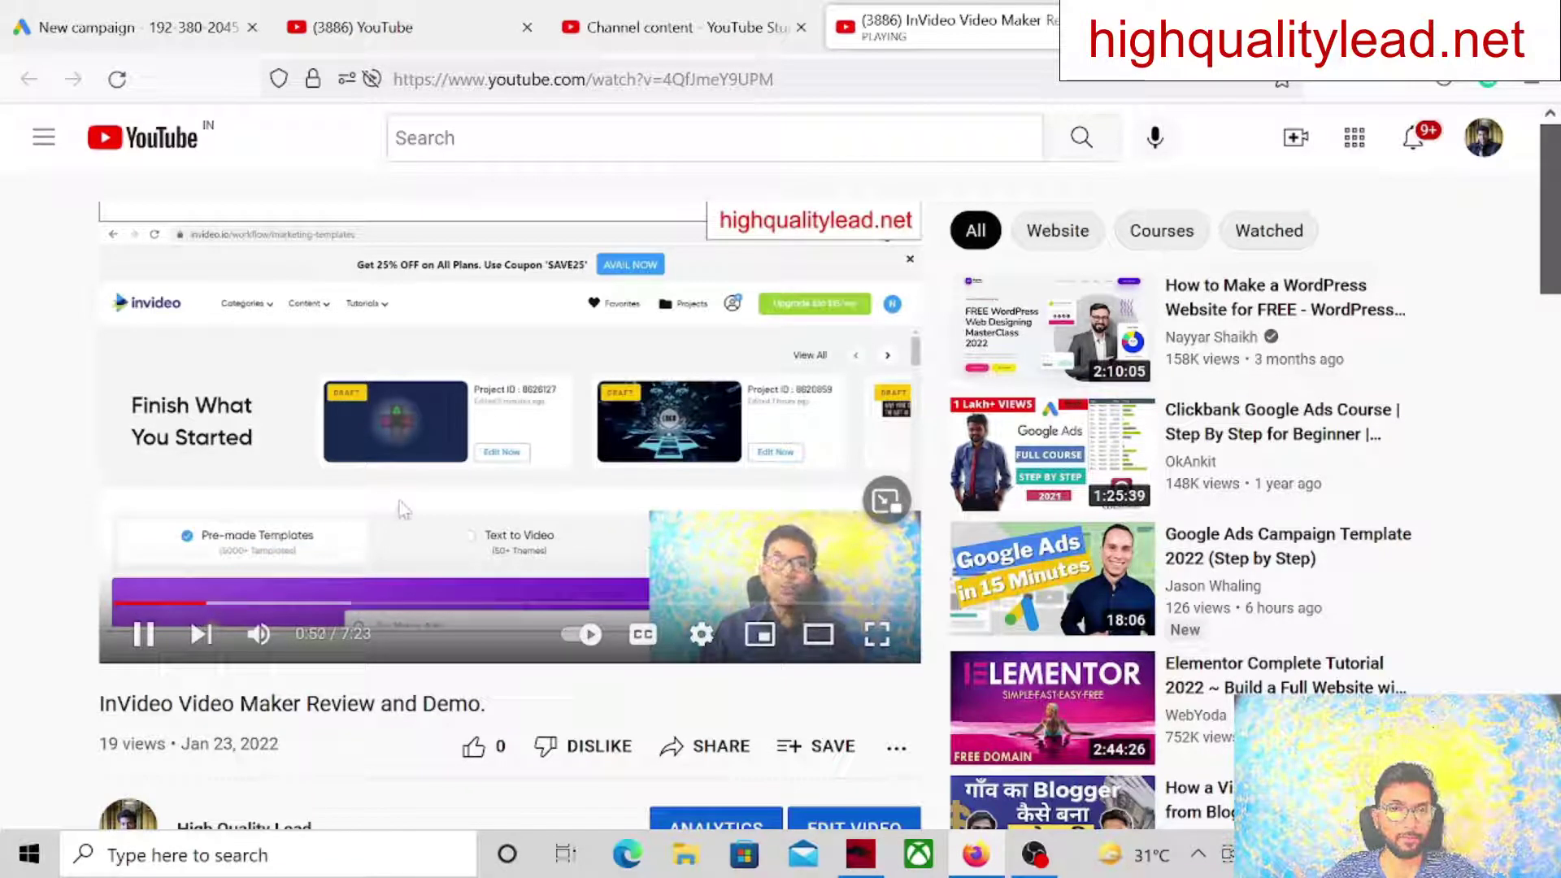
left_click(269, 576)
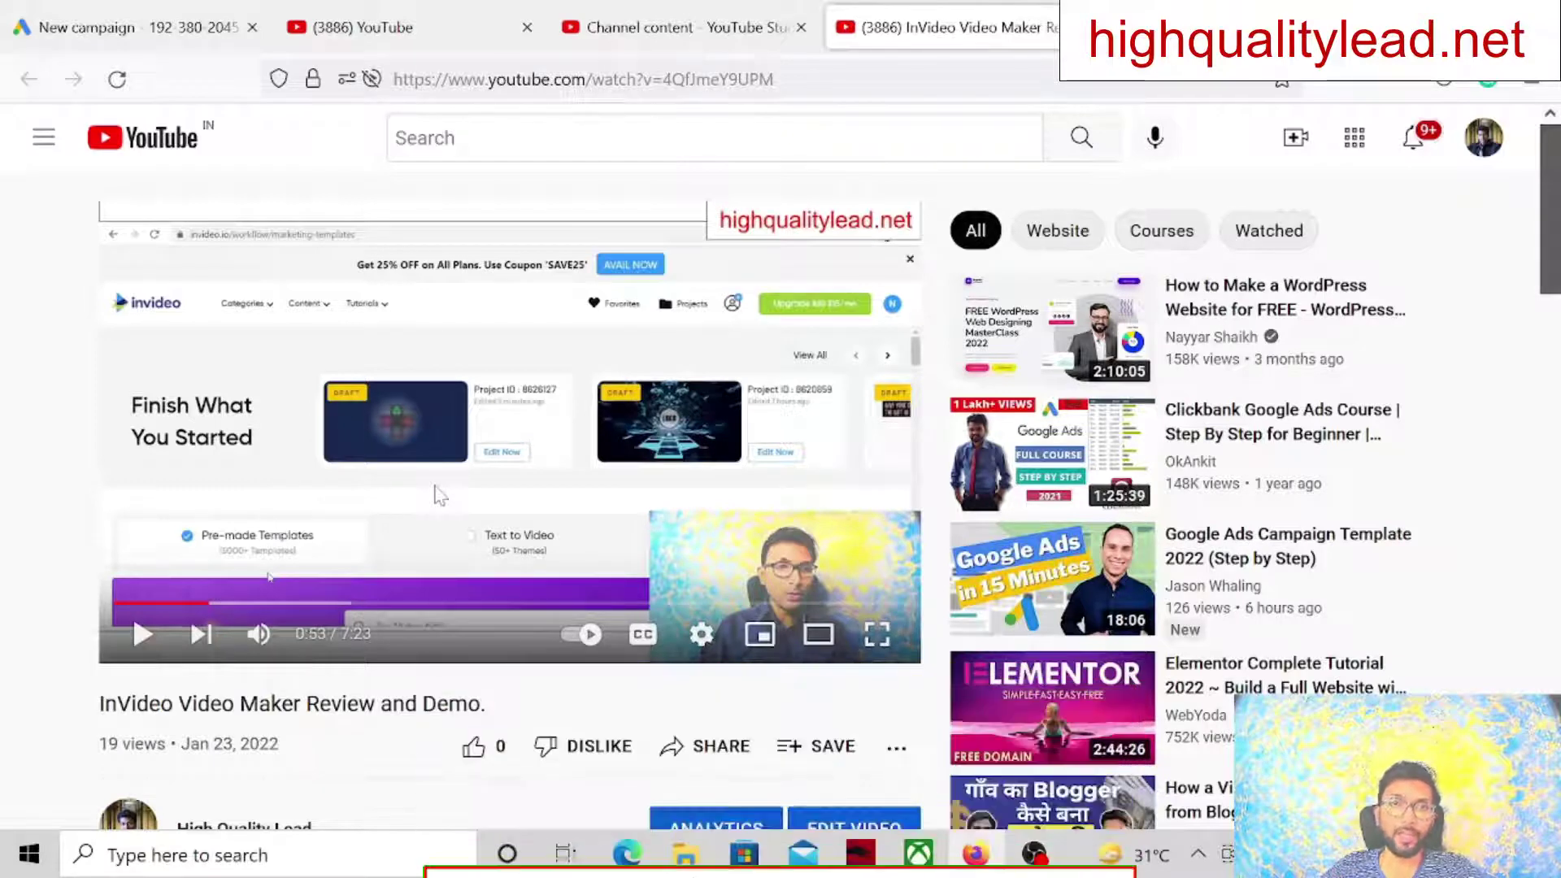
Expand the video description to review the InVideo affiliate and bonus-page links
scroll(209, 601, "down", 4)
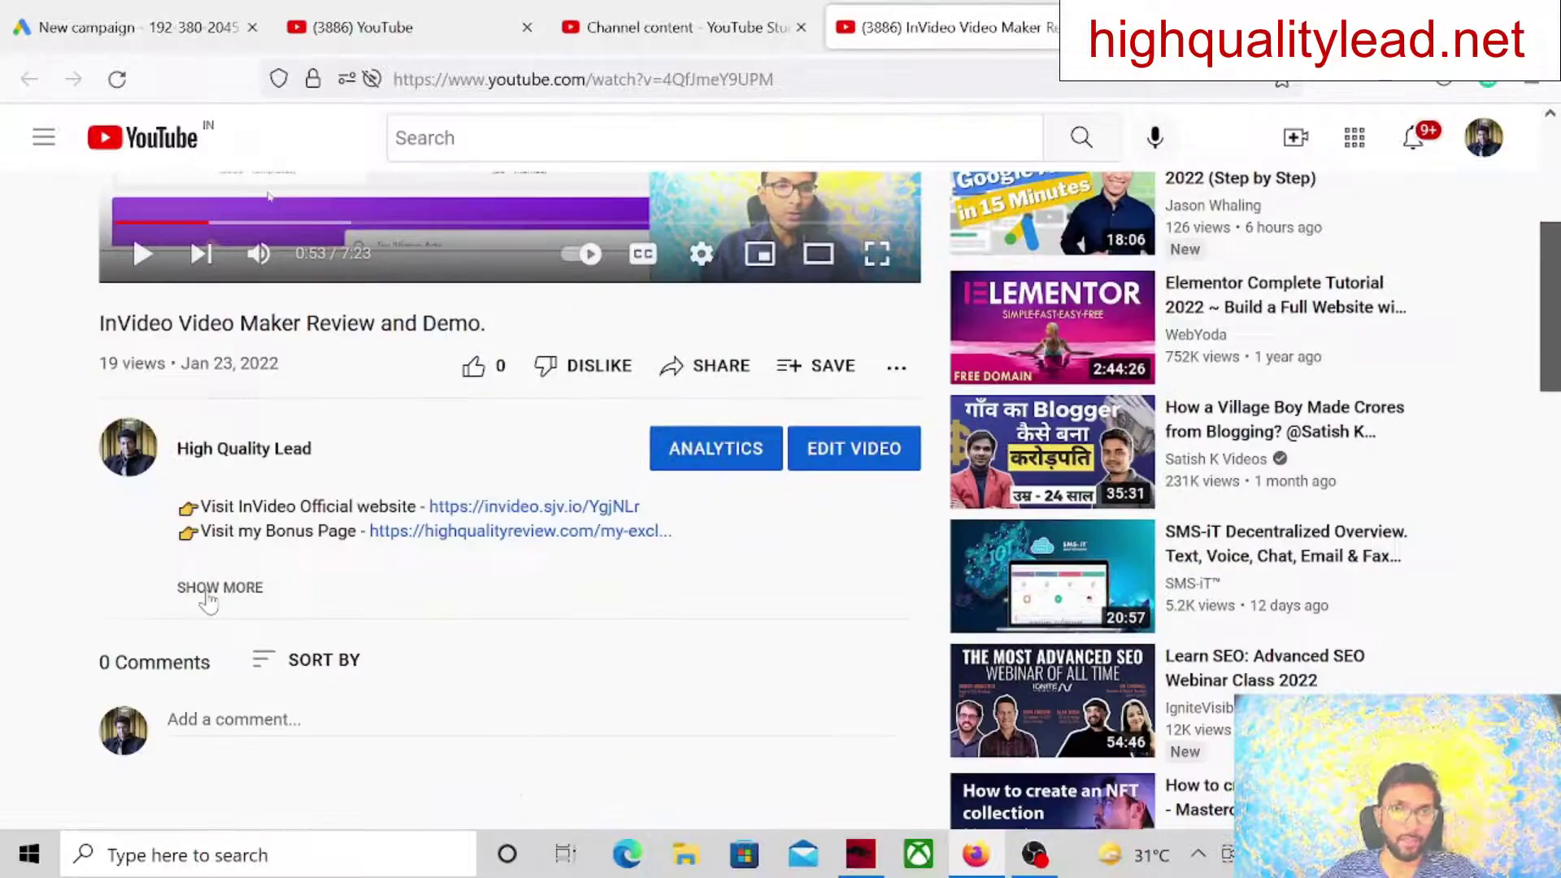
left_click(209, 602)
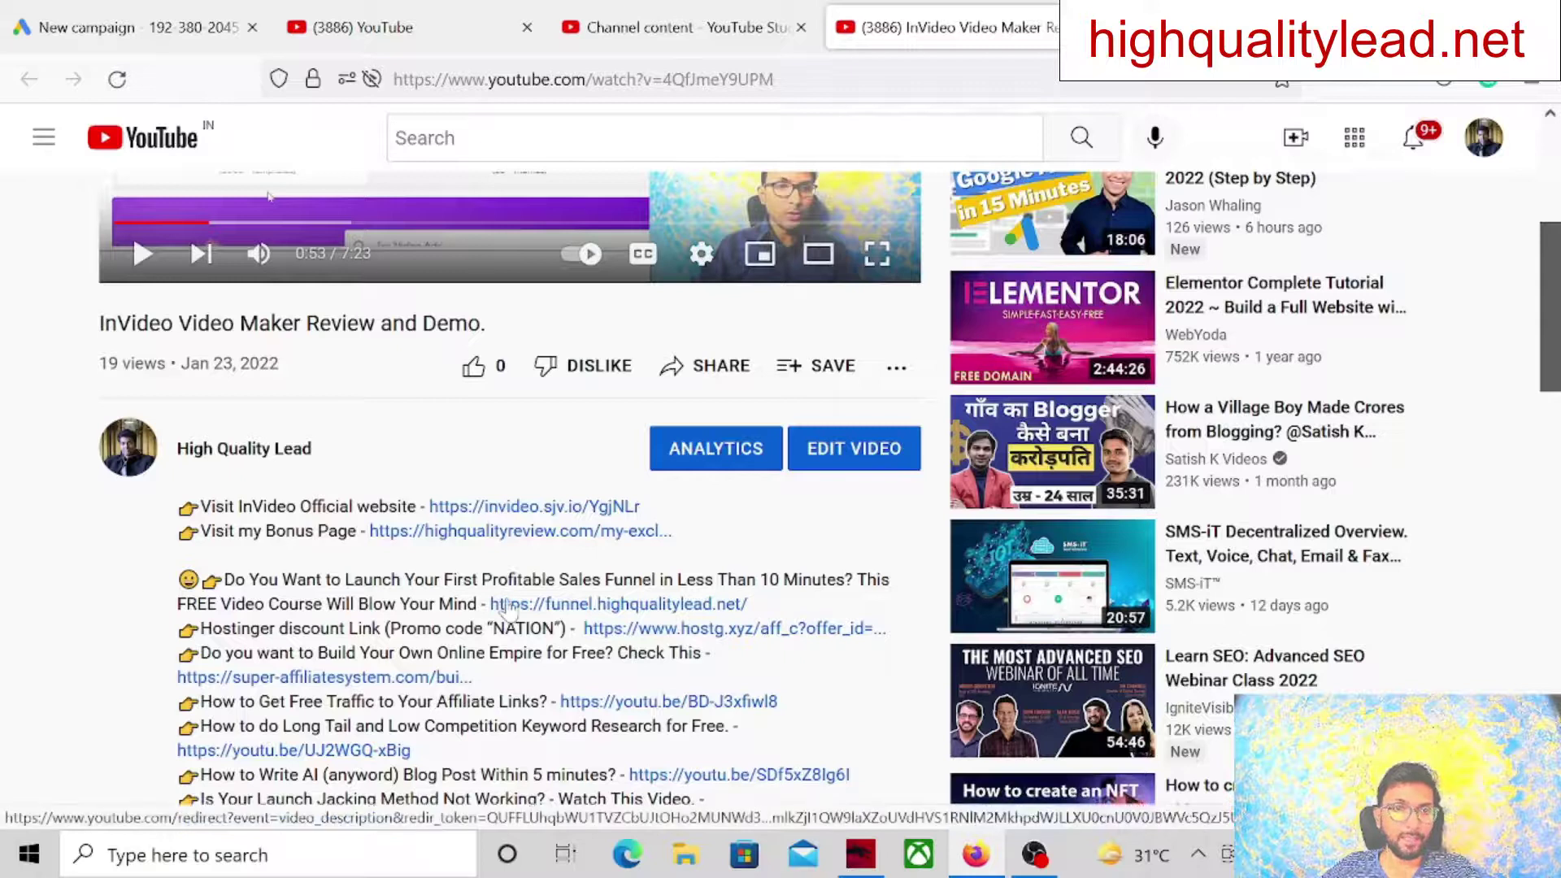
scroll(499, 605, "up", 3)
scroll(510, 608, "down", 1)
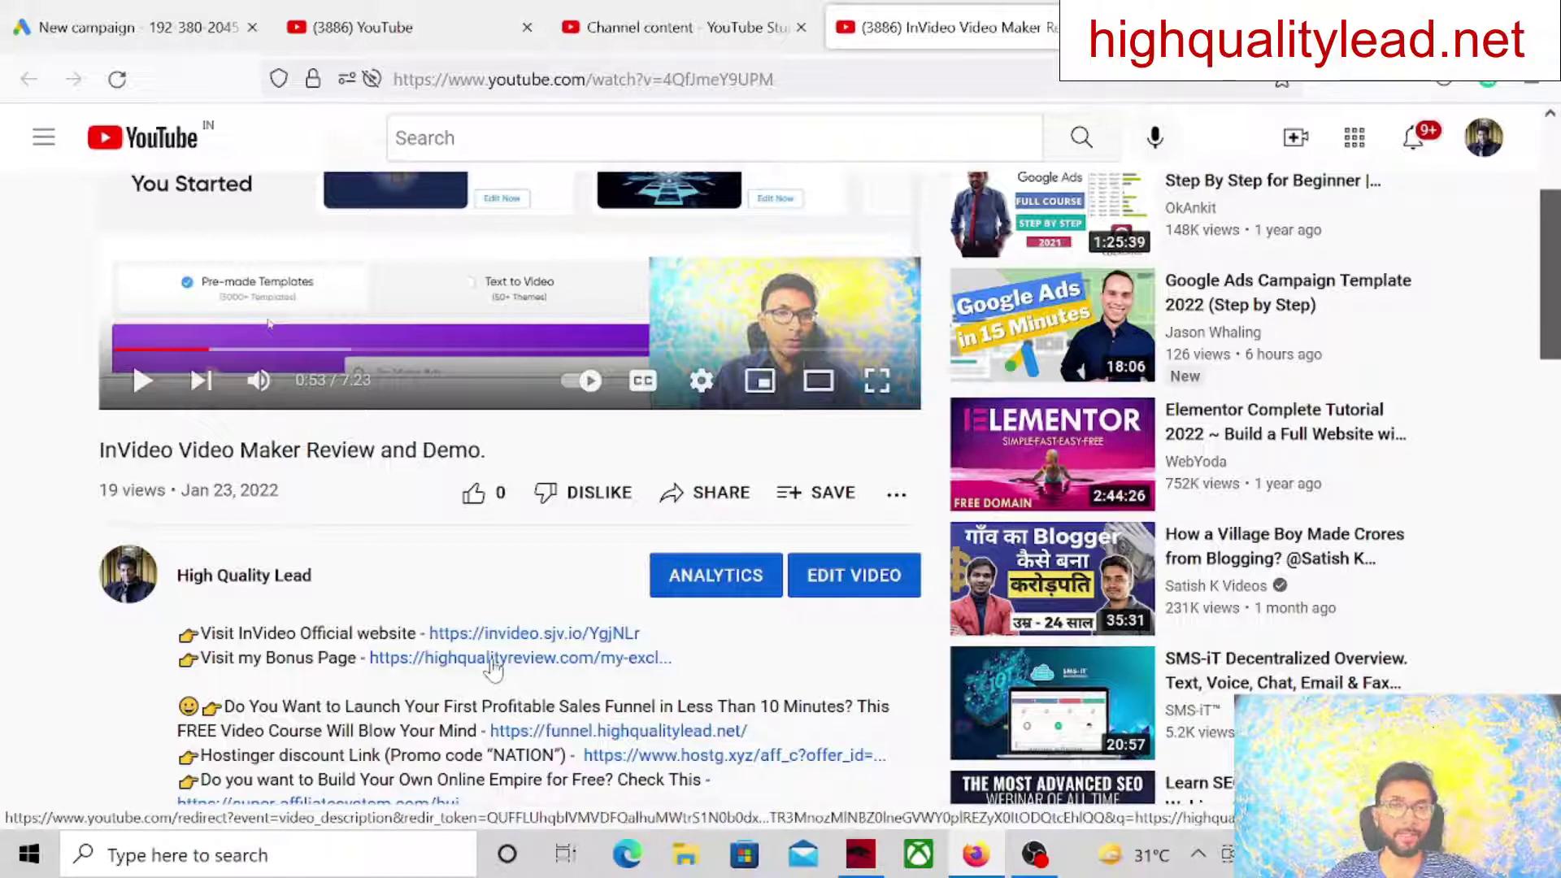
scroll(494, 662, "up", 3)
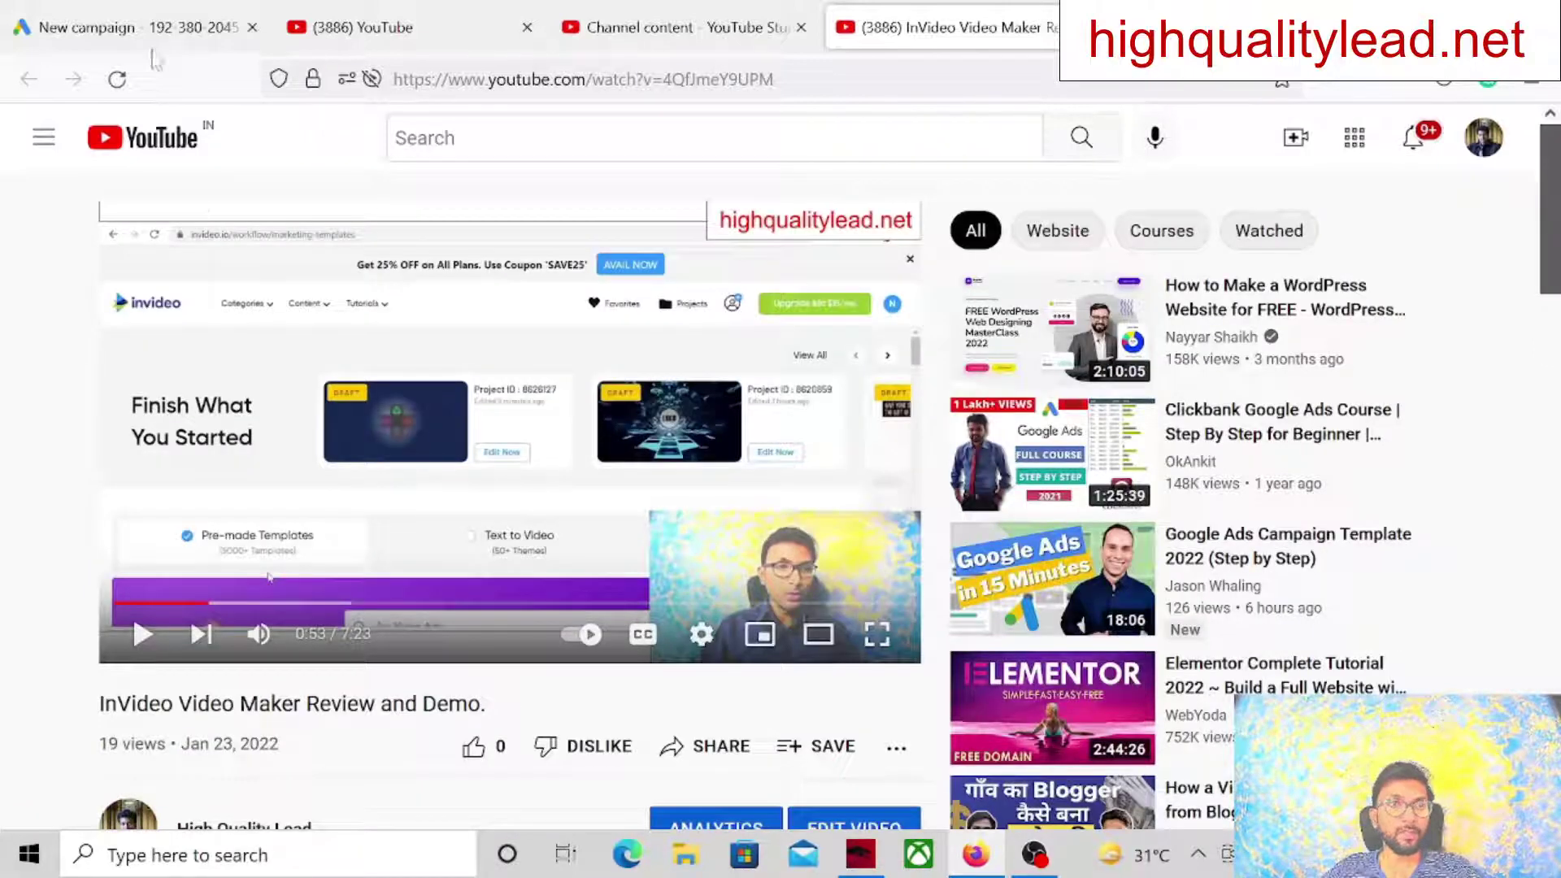
Create a Custom video campaign without goal guidance and continue to its settings
left_click(153, 31)
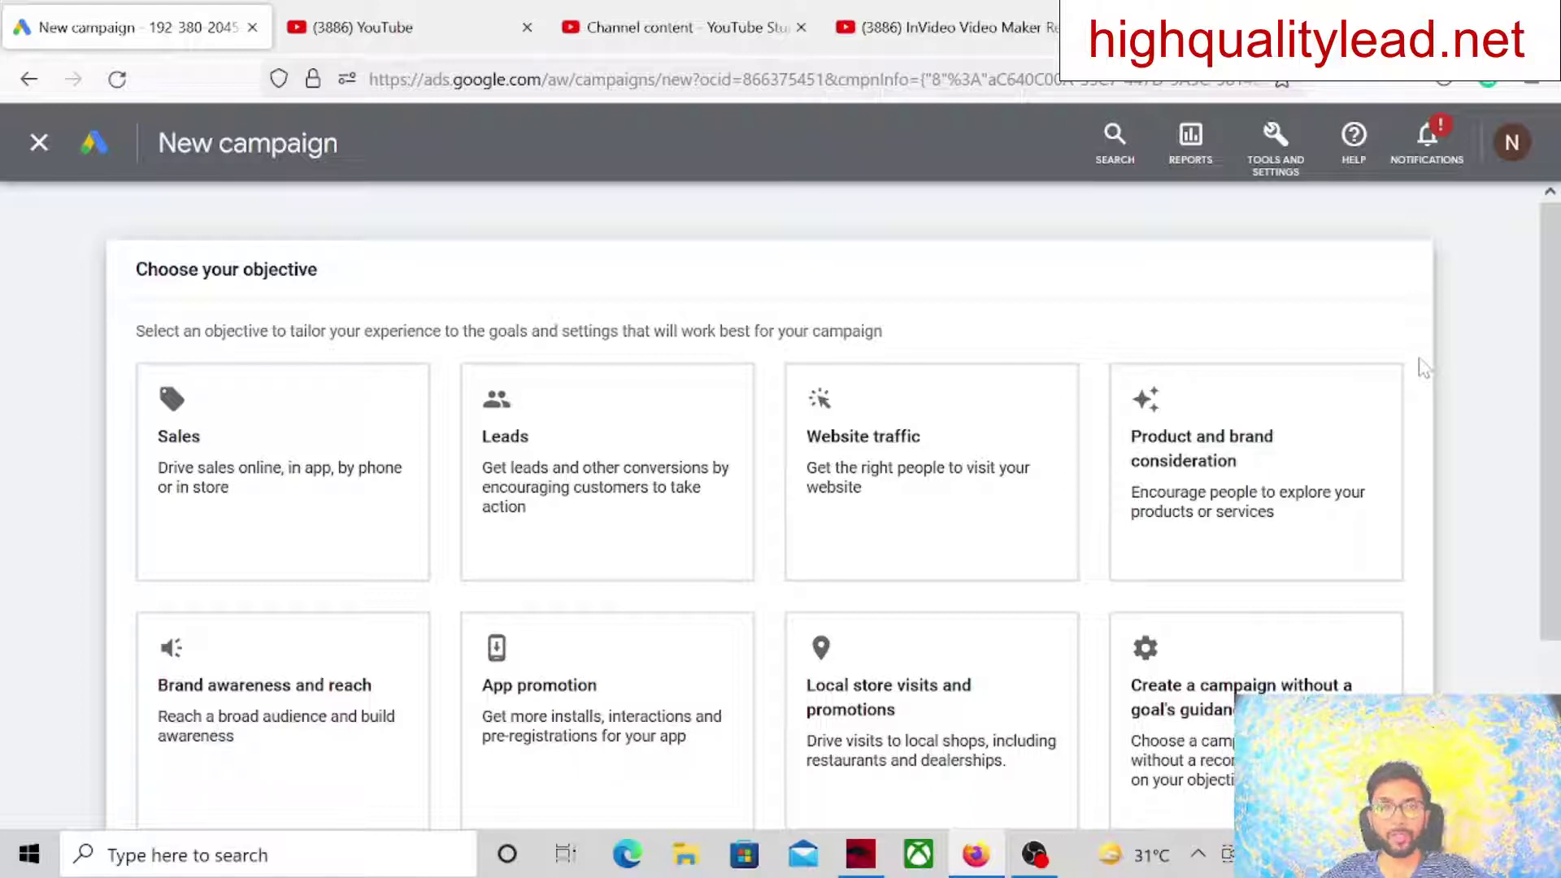
scroll(1423, 367, "down", 2)
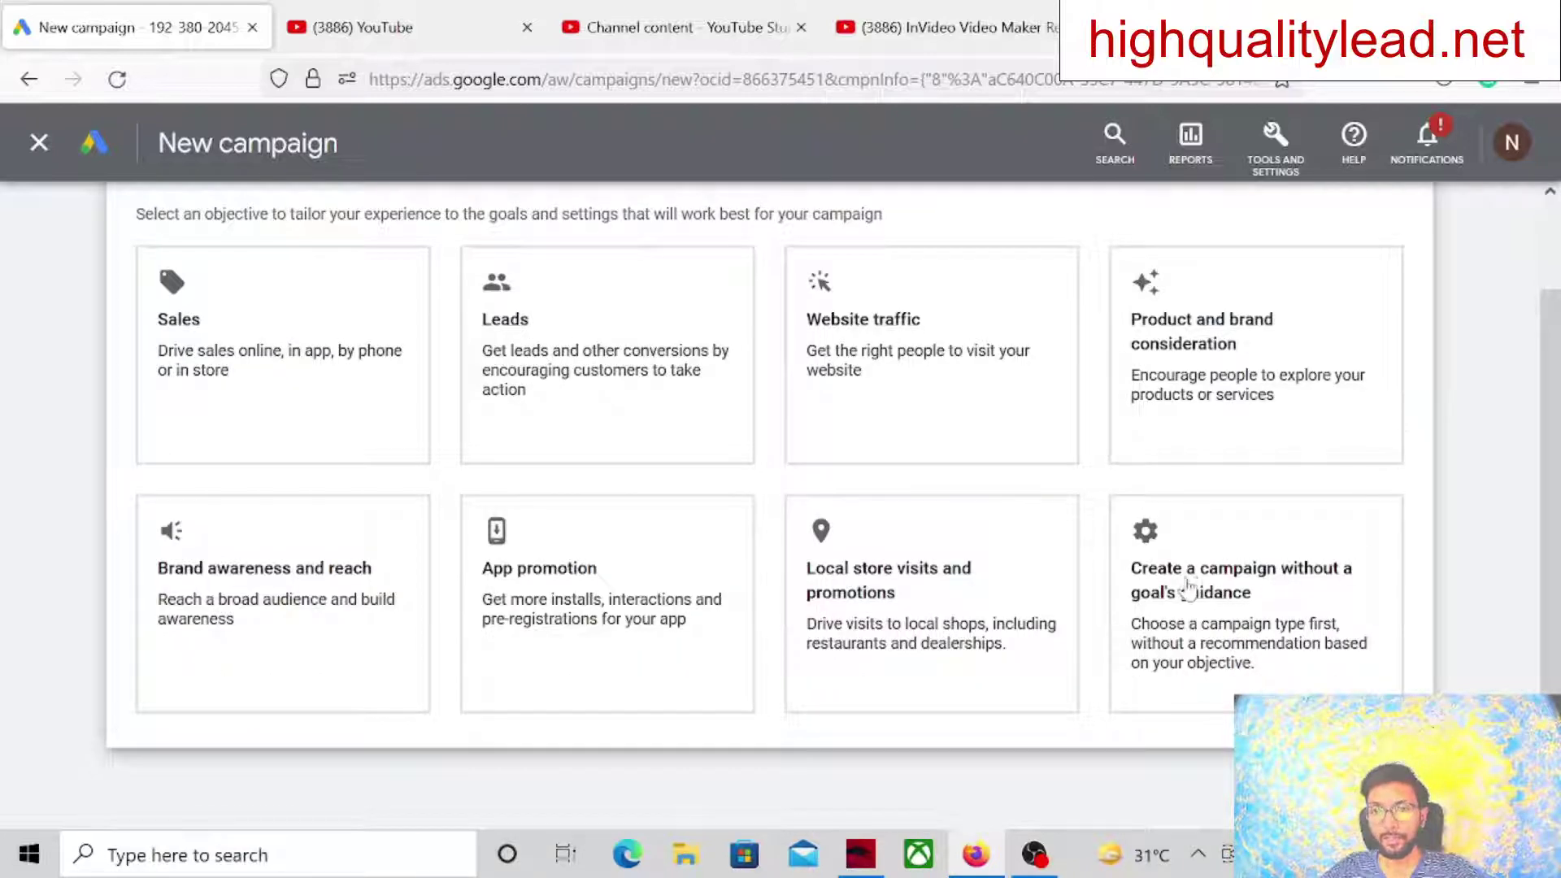
scroll(1366, 578, "down", 2)
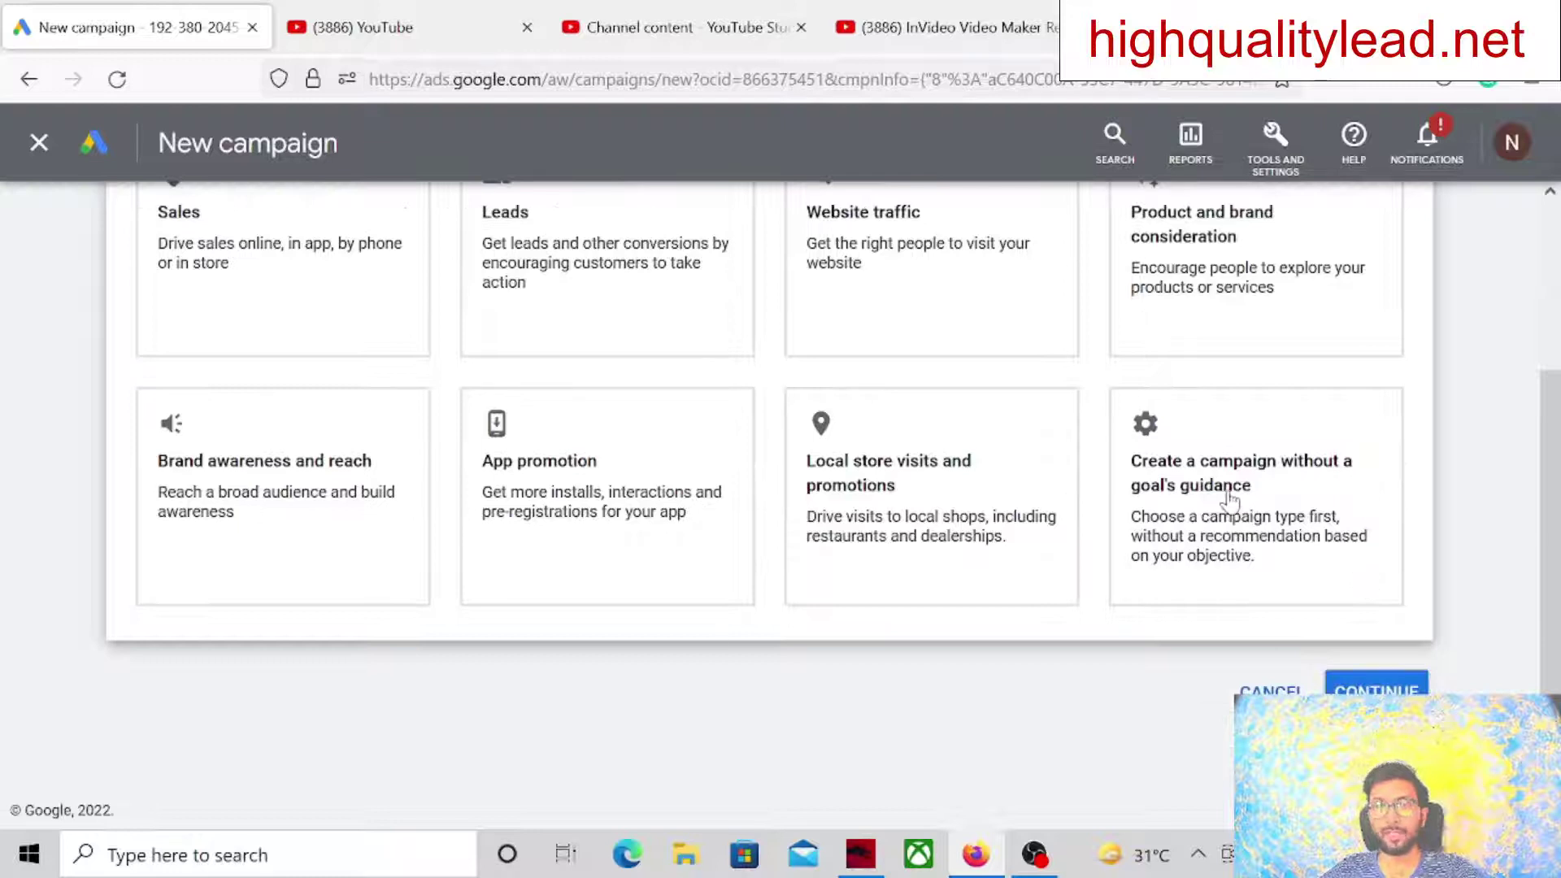
left_click(1220, 495)
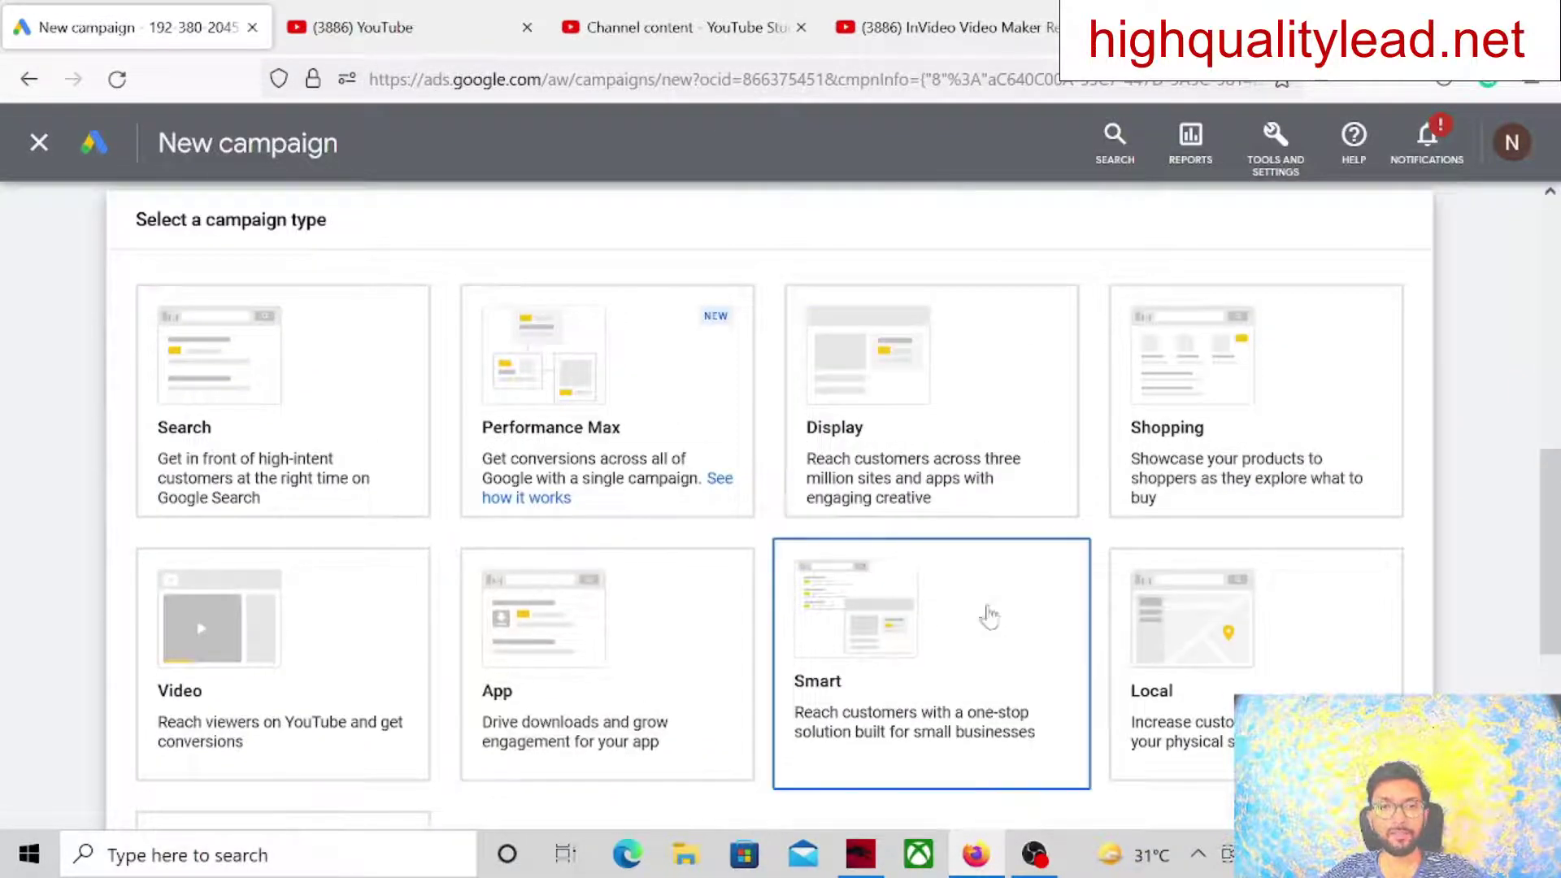
left_click(244, 673)
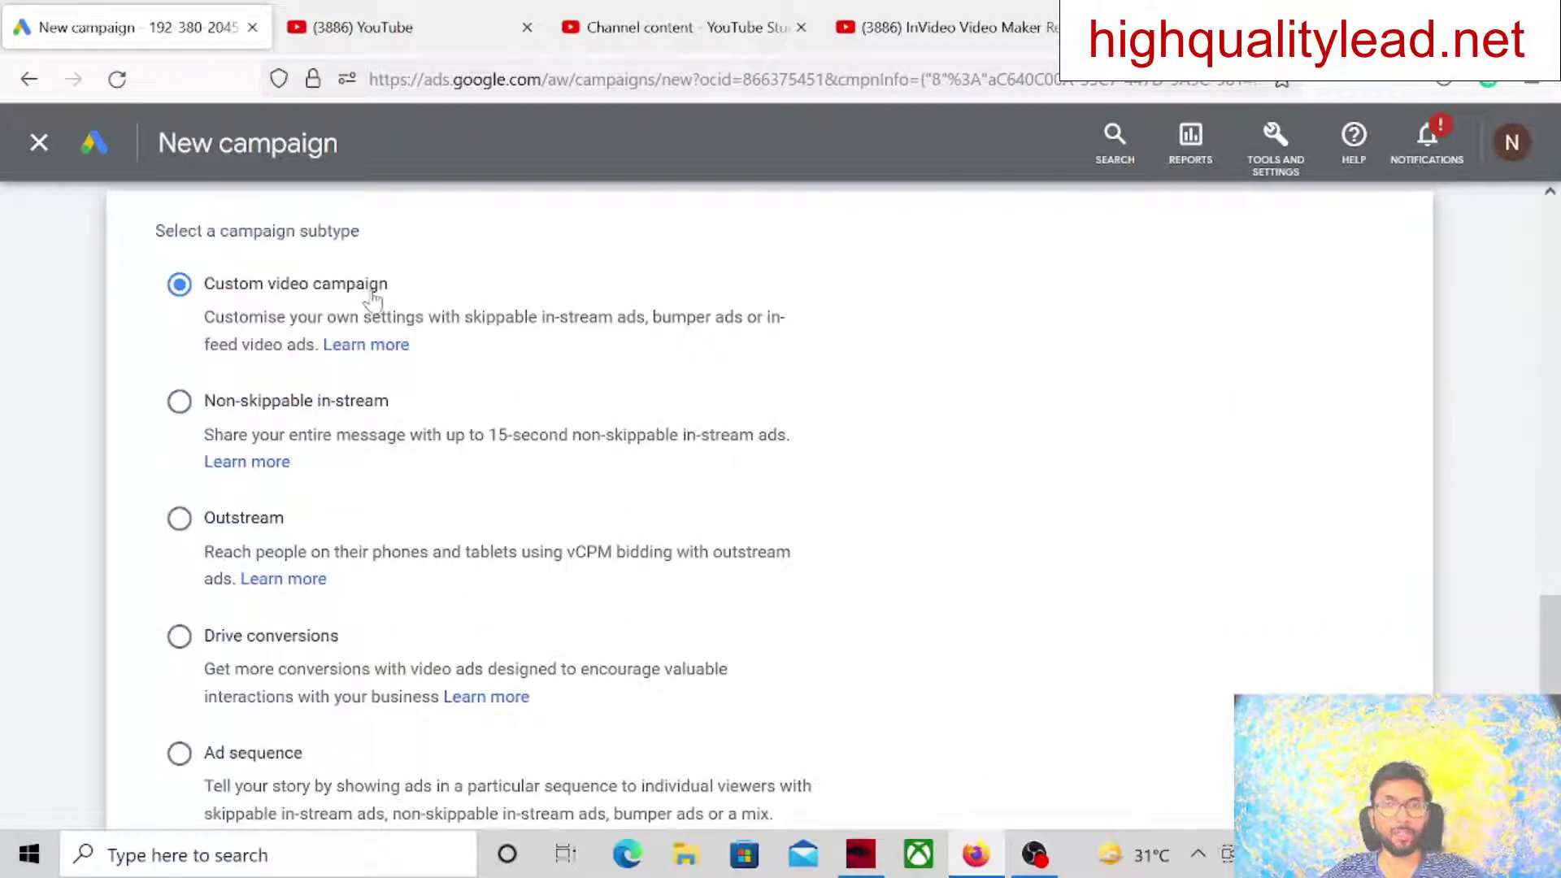
scroll(1185, 630, "down", 3)
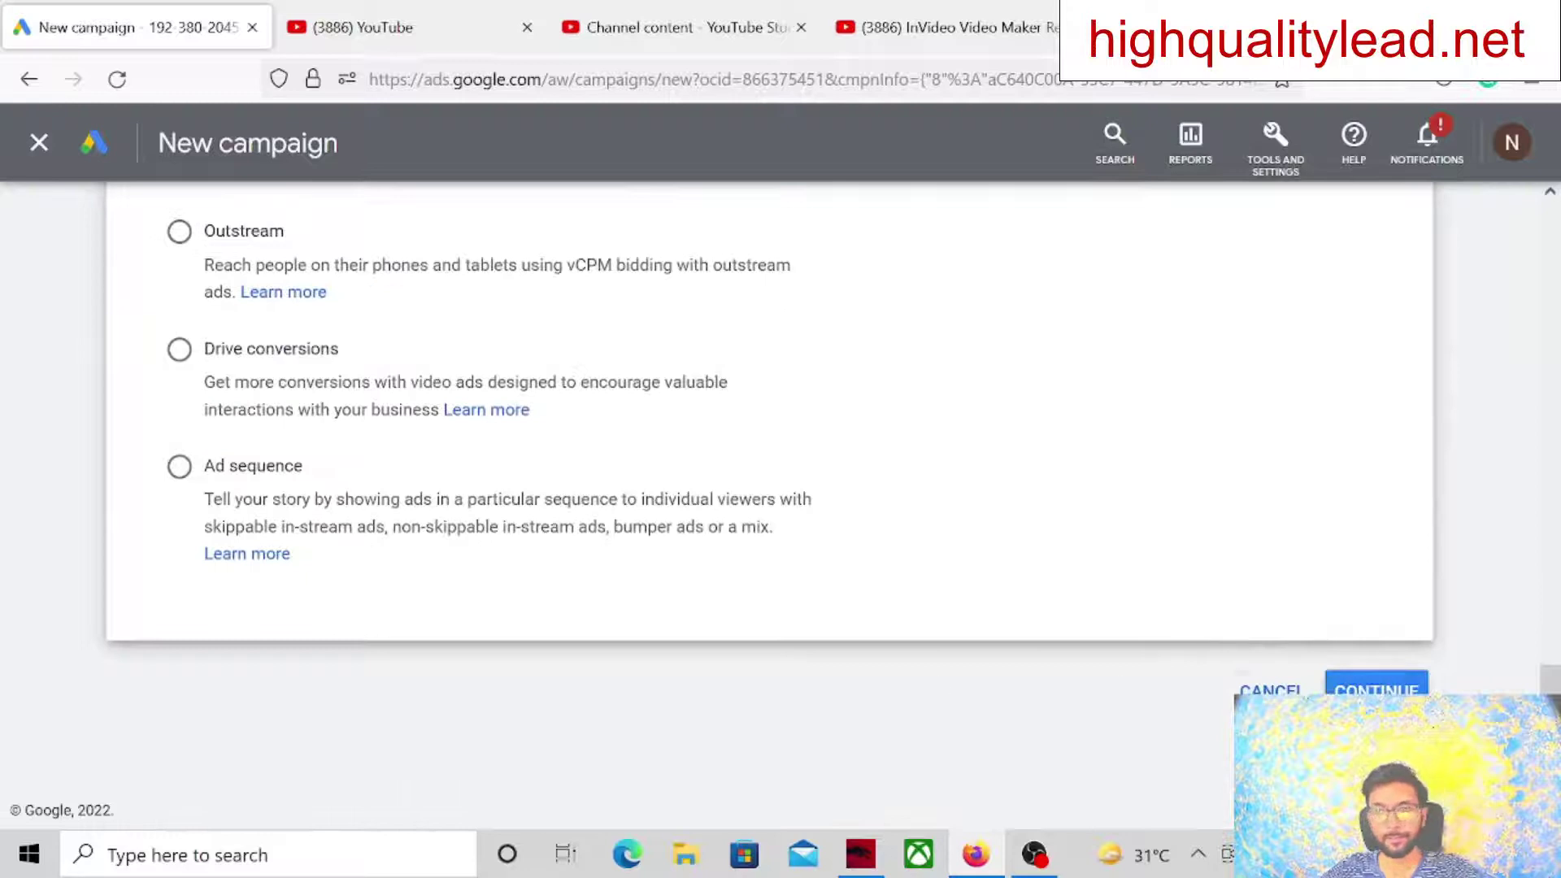
left_click(1380, 682)
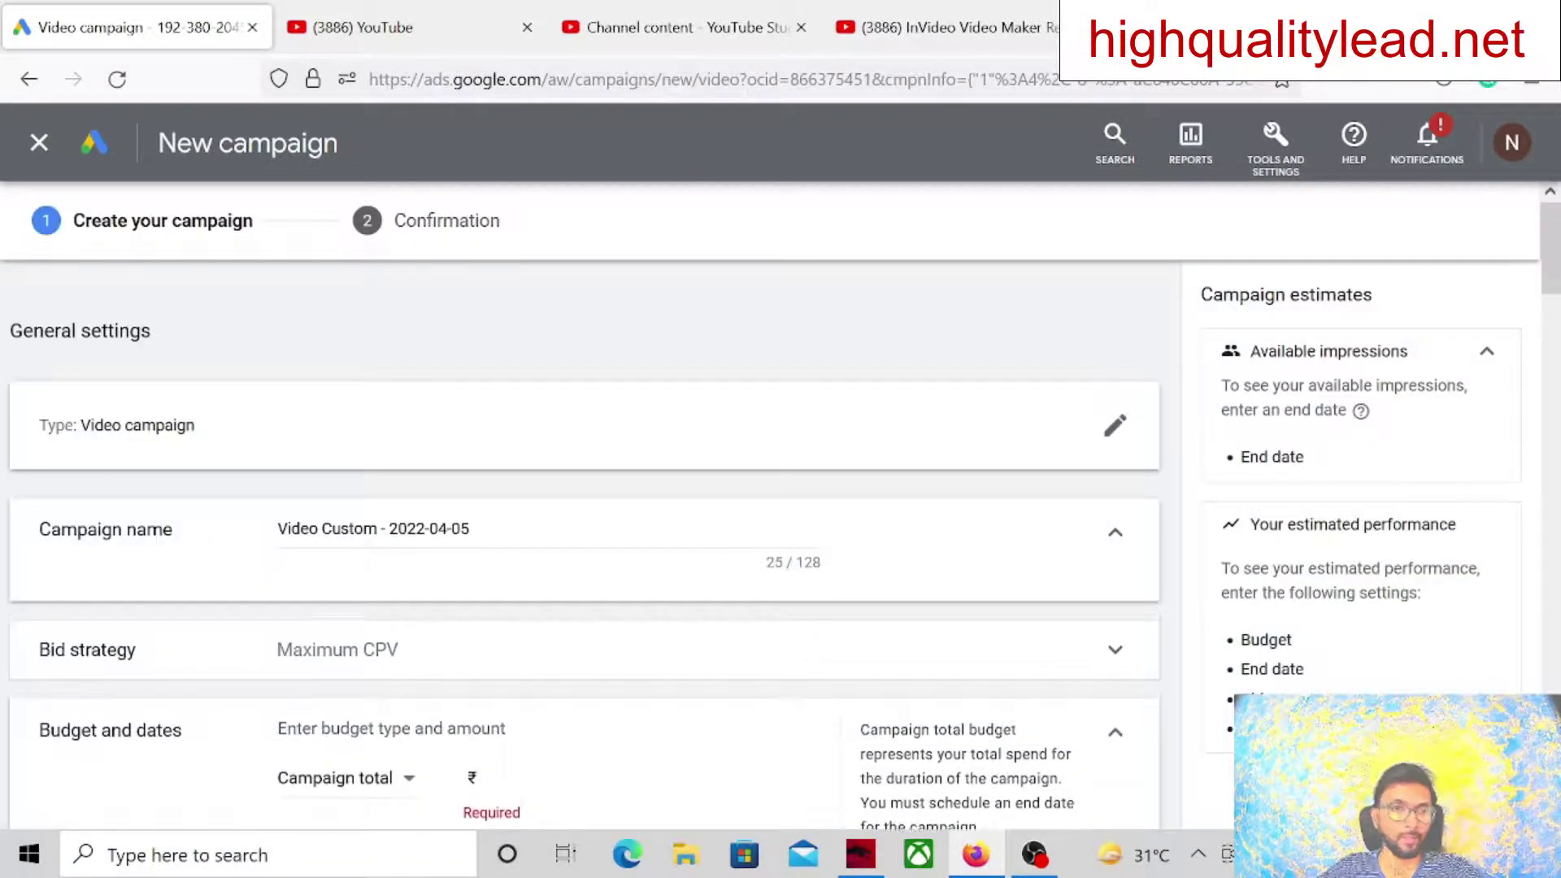
Rename the campaign to 'invideo'
left_click(471, 528)
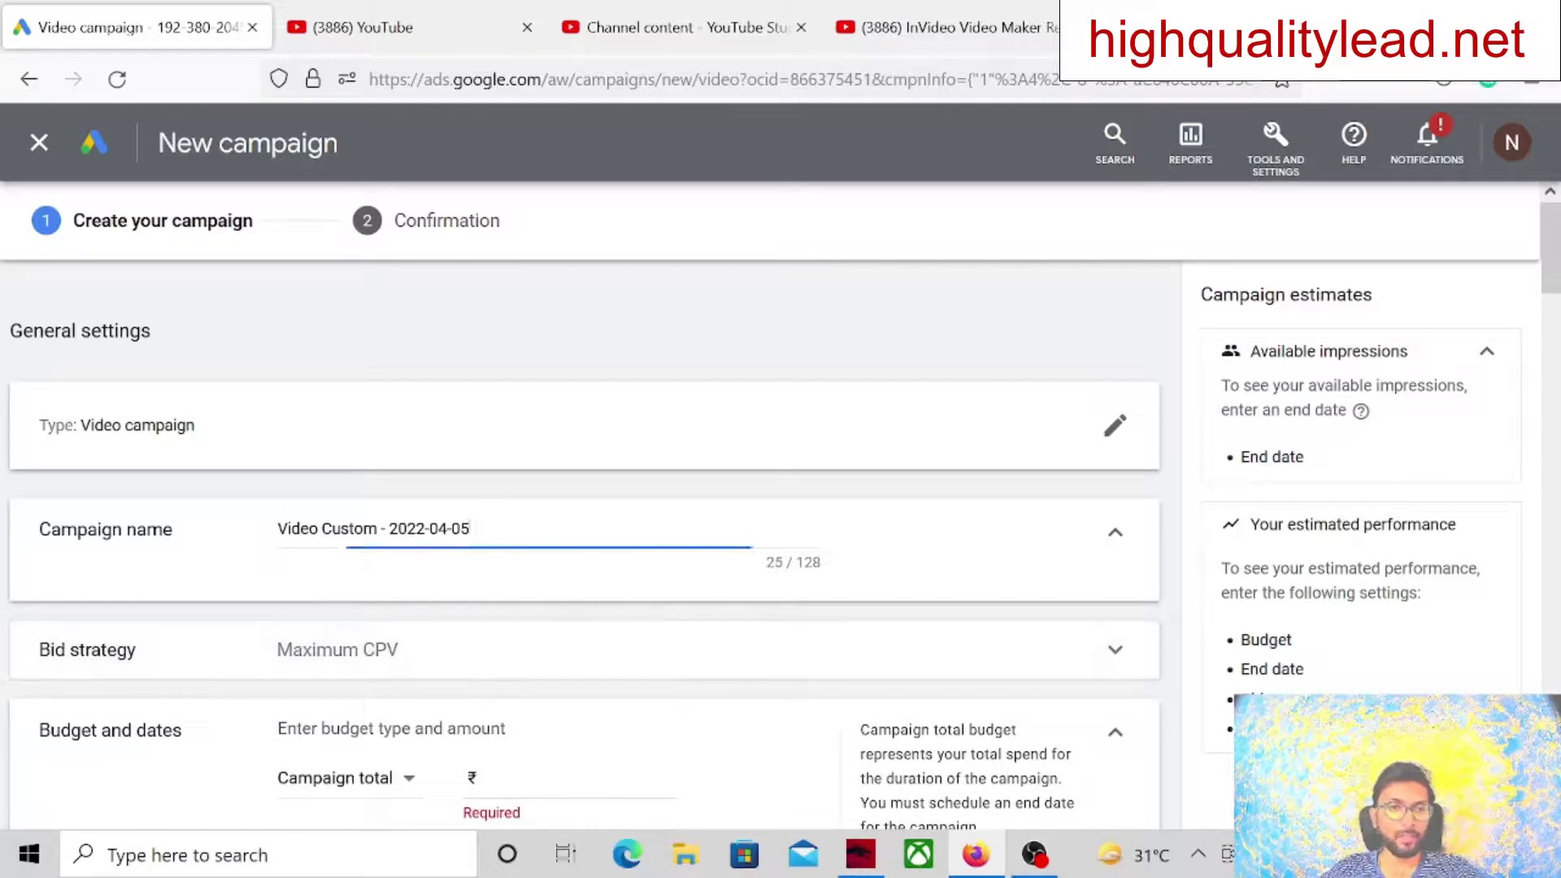
key("ctrl+a")
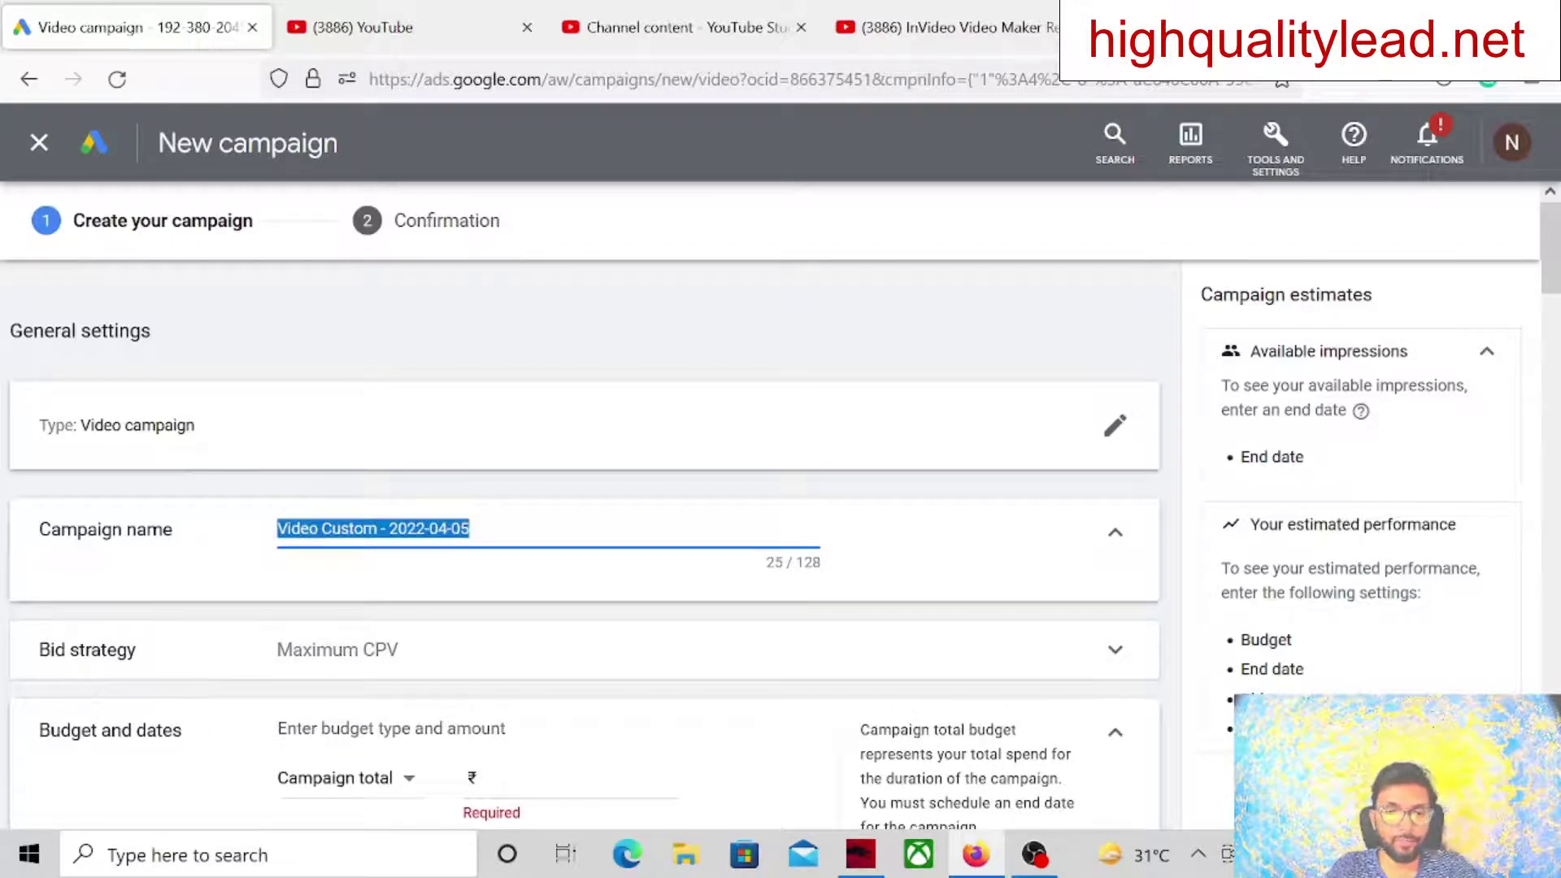
type("invideo")
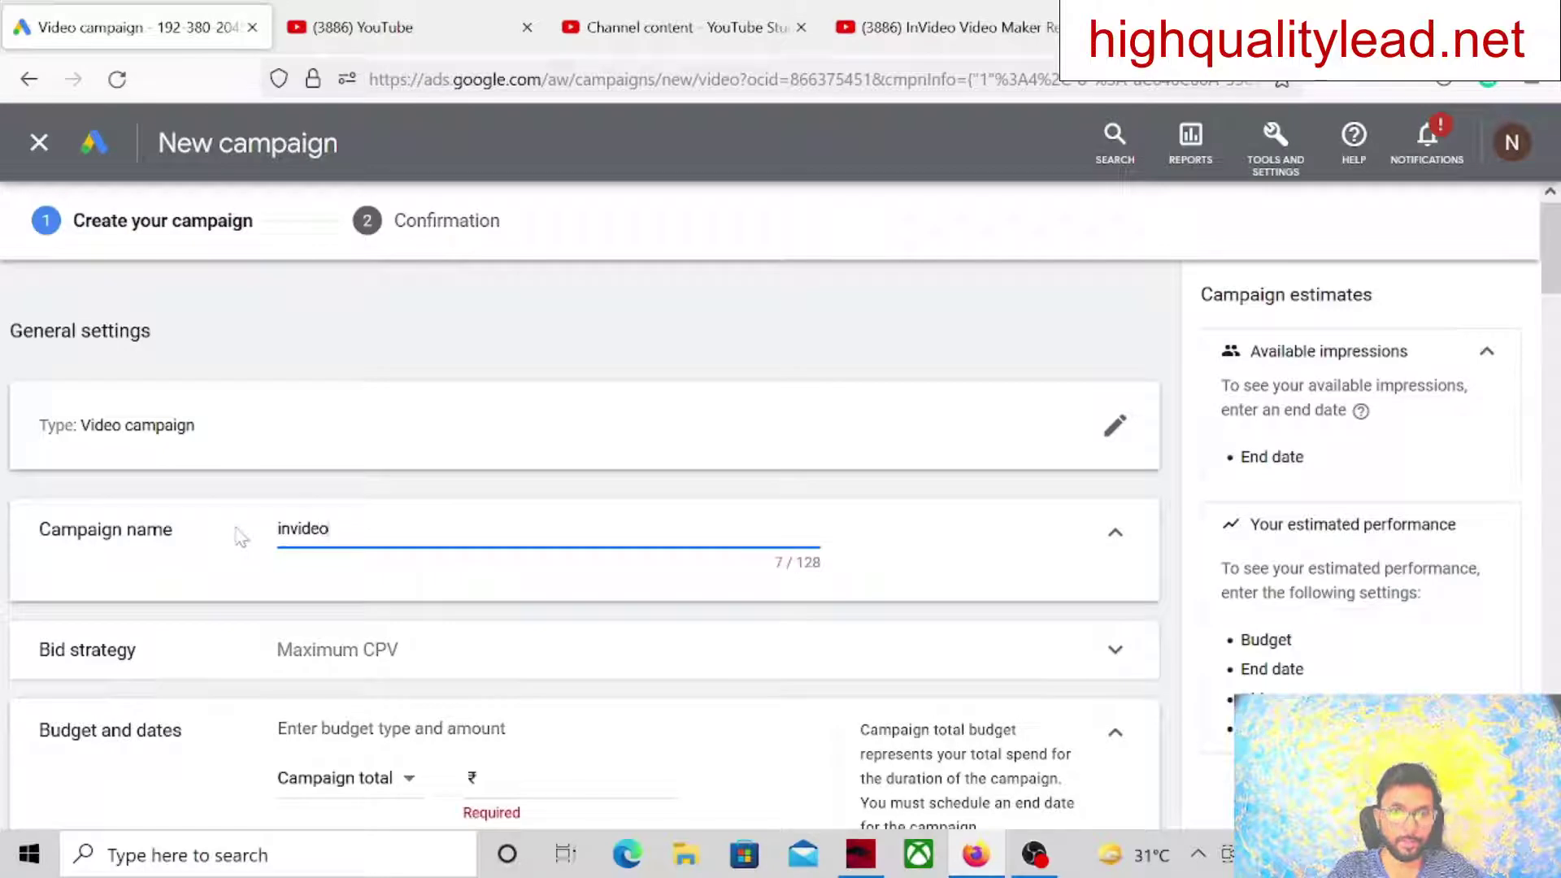
scroll(221, 520, "down", 2)
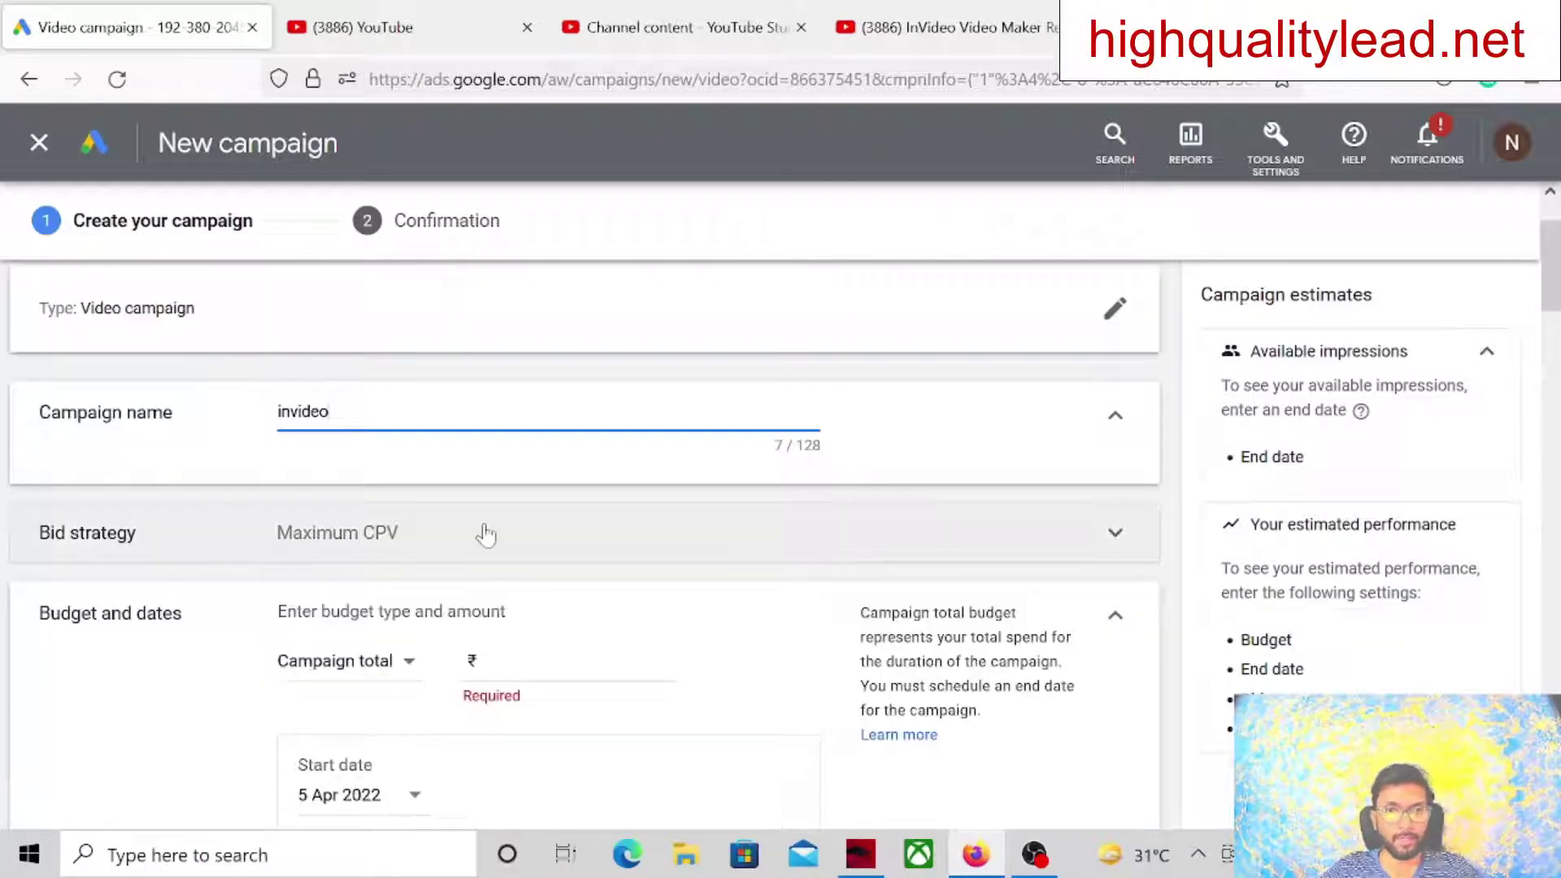
Set the campaign budget to a daily ₹500
left_click(443, 532)
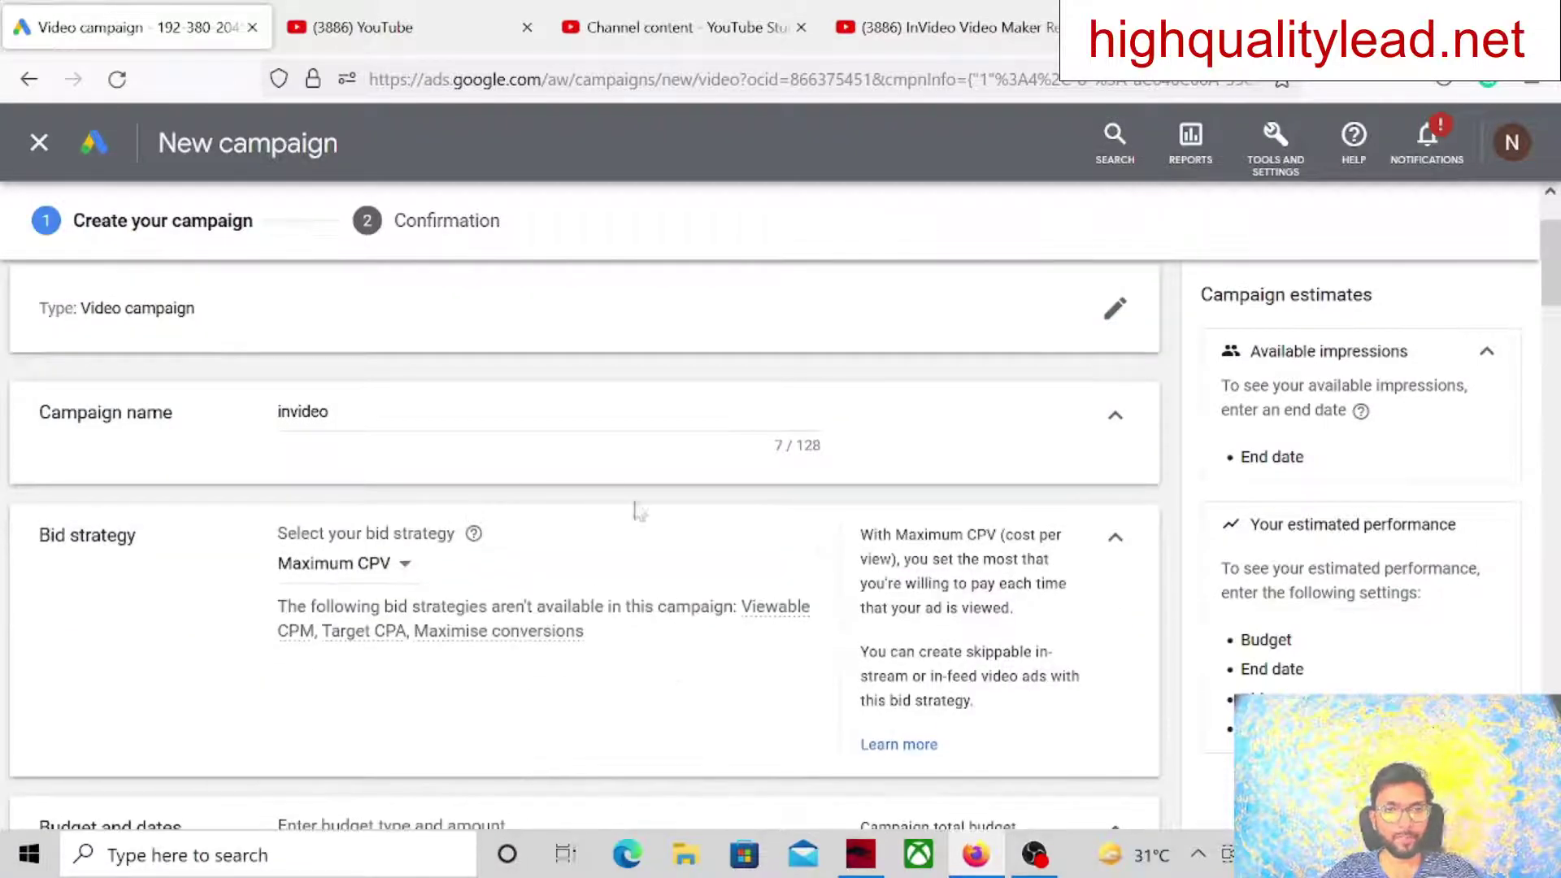
scroll(697, 515, "down", 4)
scroll(662, 523, "down", 2)
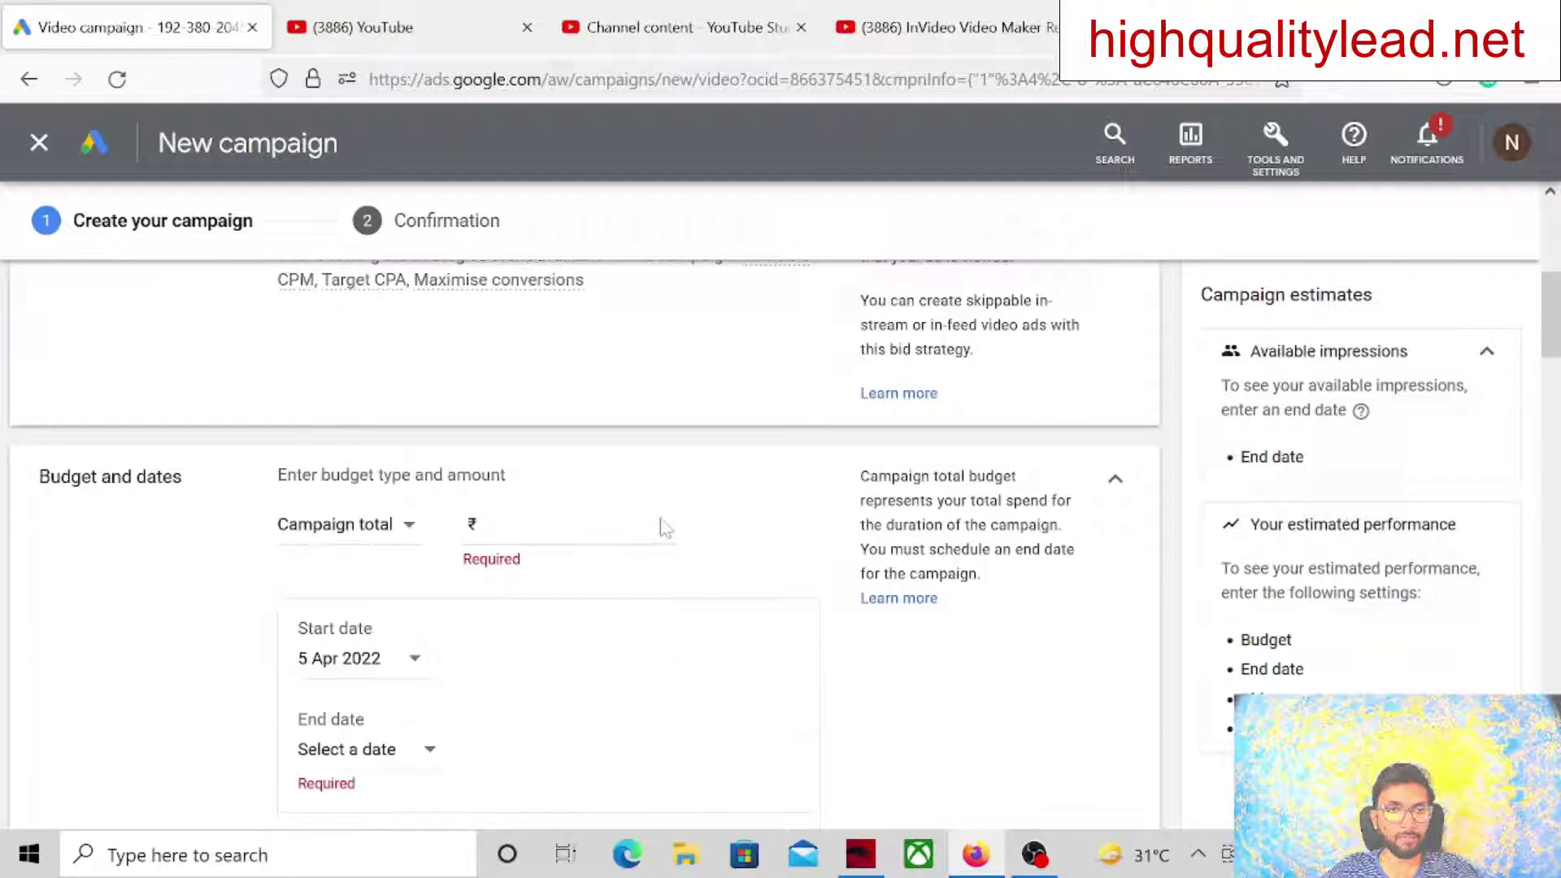
left_click(392, 537)
left_click(319, 553)
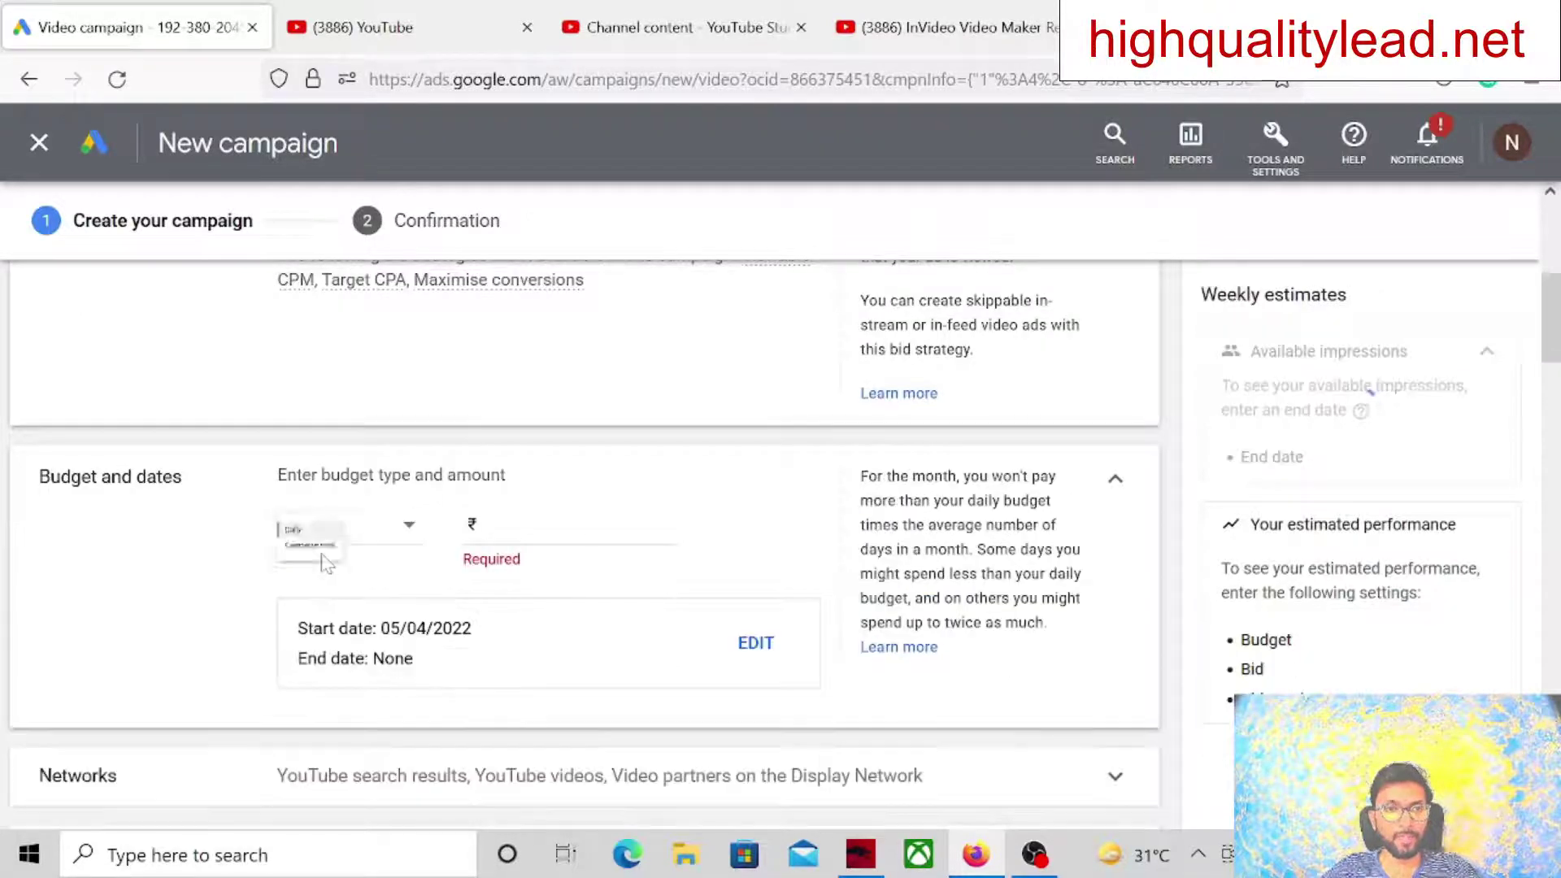
left_click(528, 527)
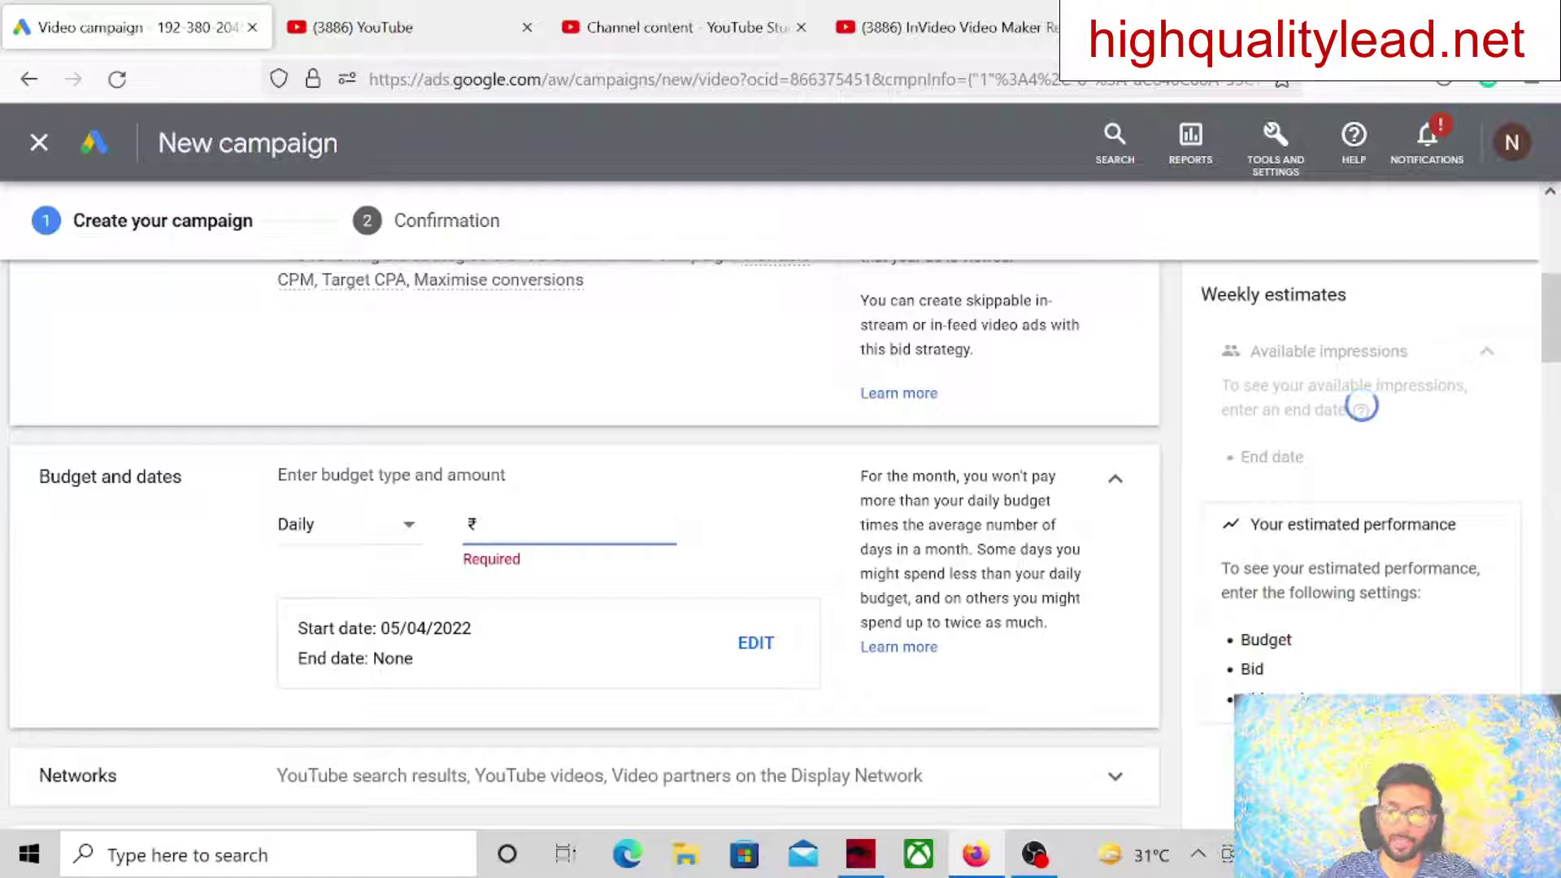
type("500")
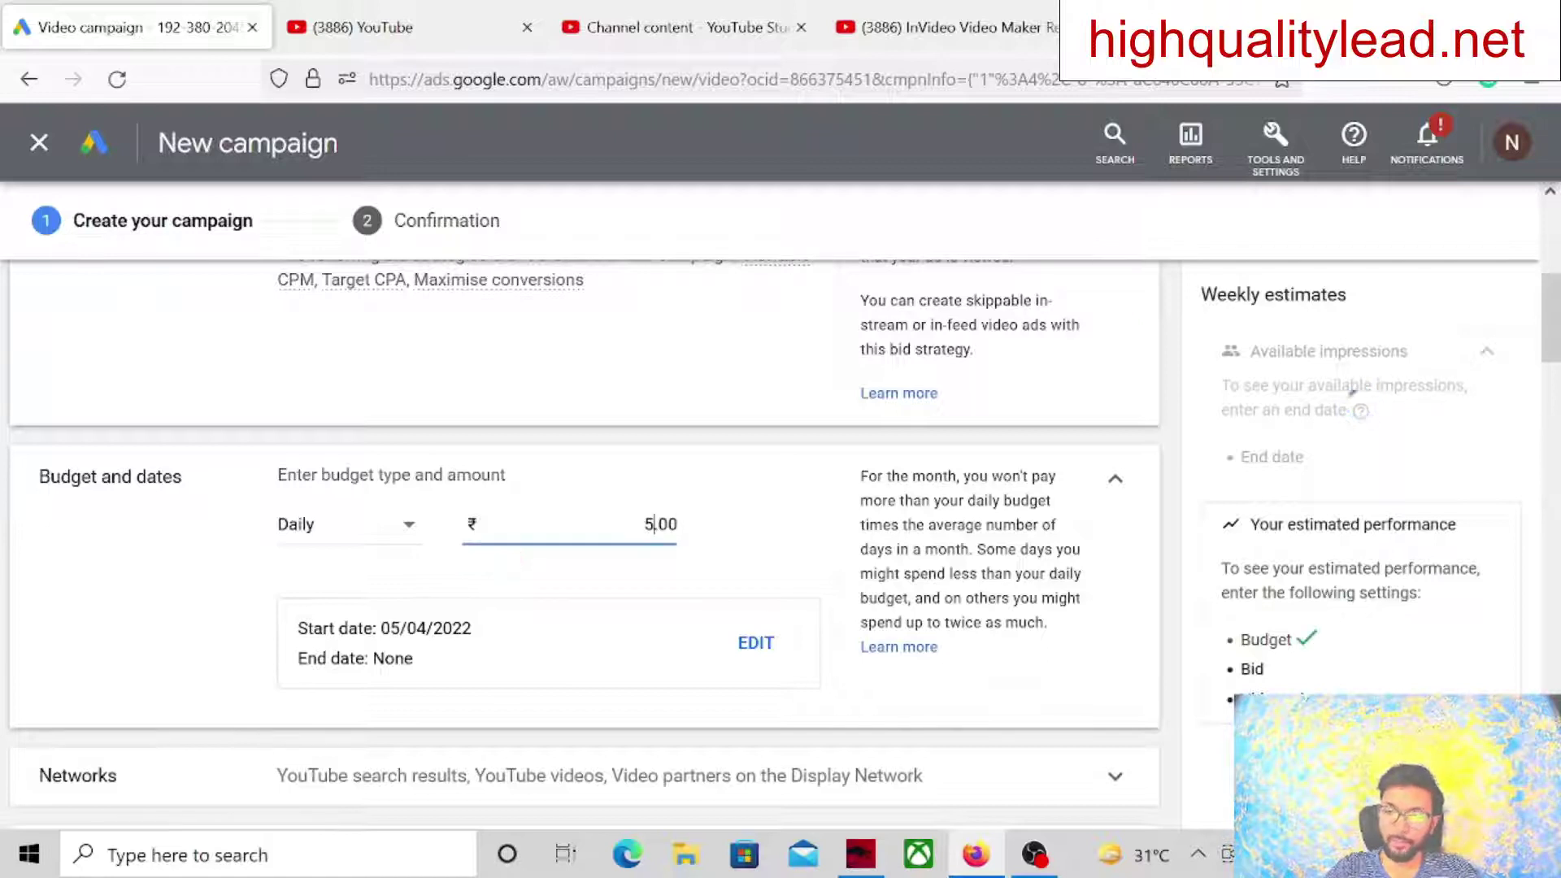
left_click(178, 583)
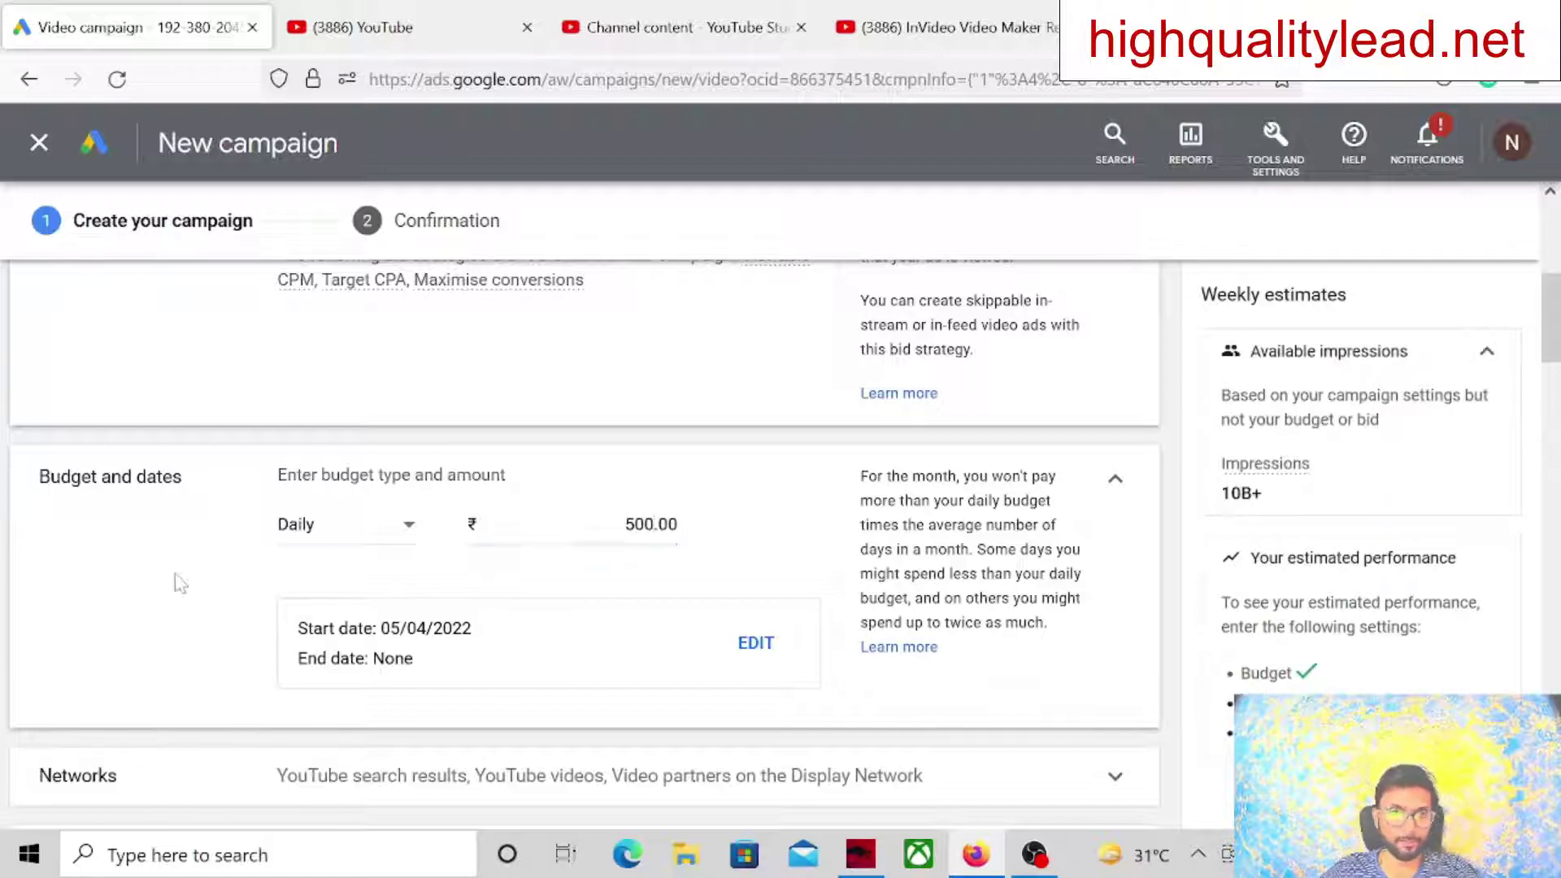
Switch location targeting from India to 'Enter another location'
scroll(179, 583, "down", 3)
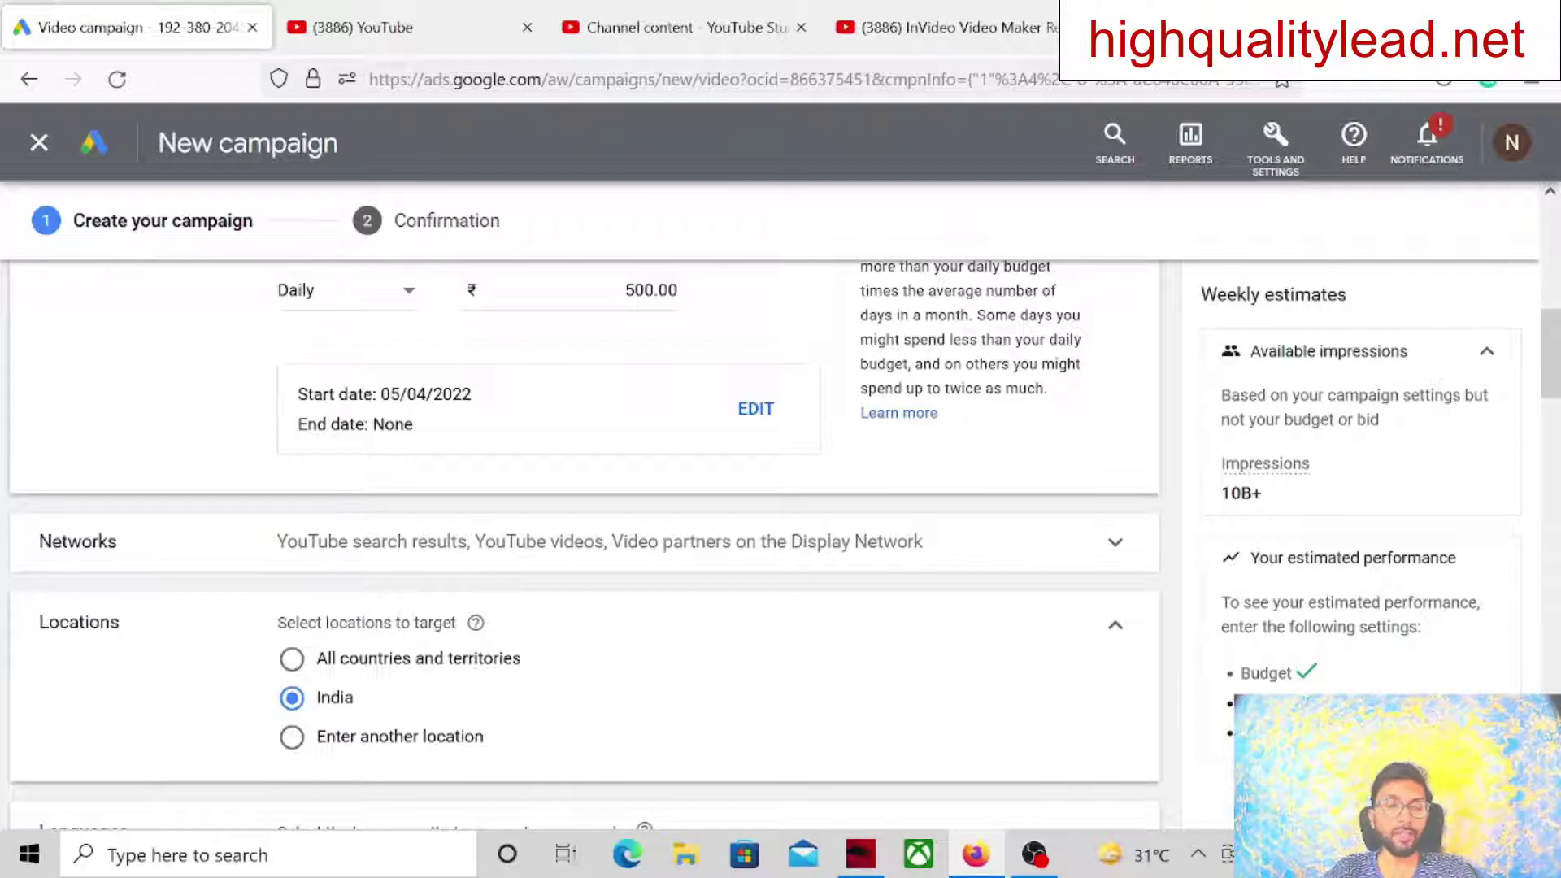
scroll(337, 550, "down", 3)
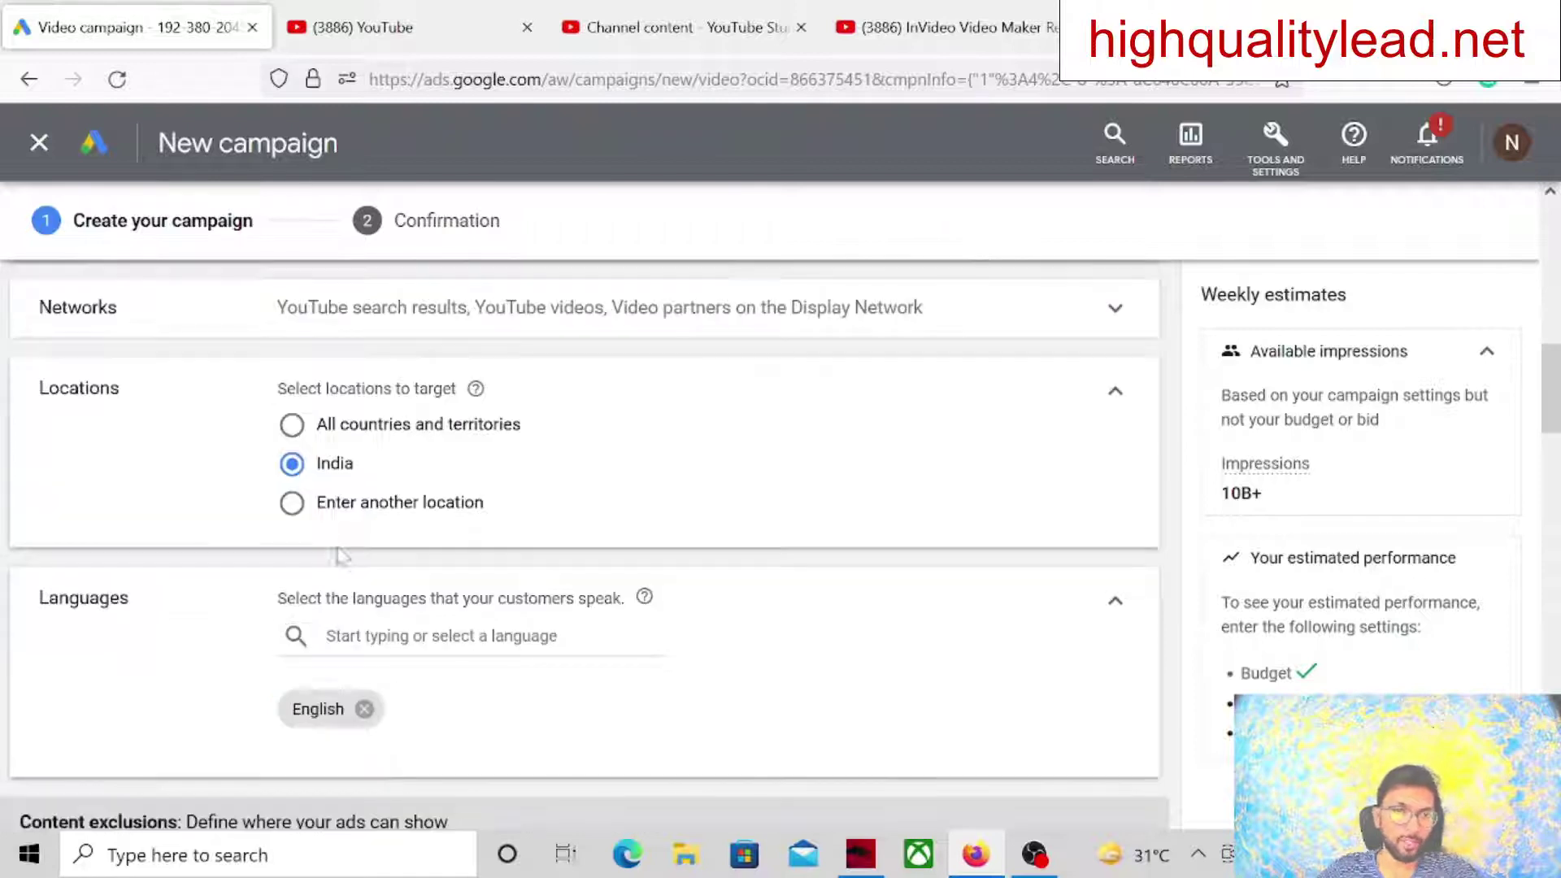
left_click(291, 503)
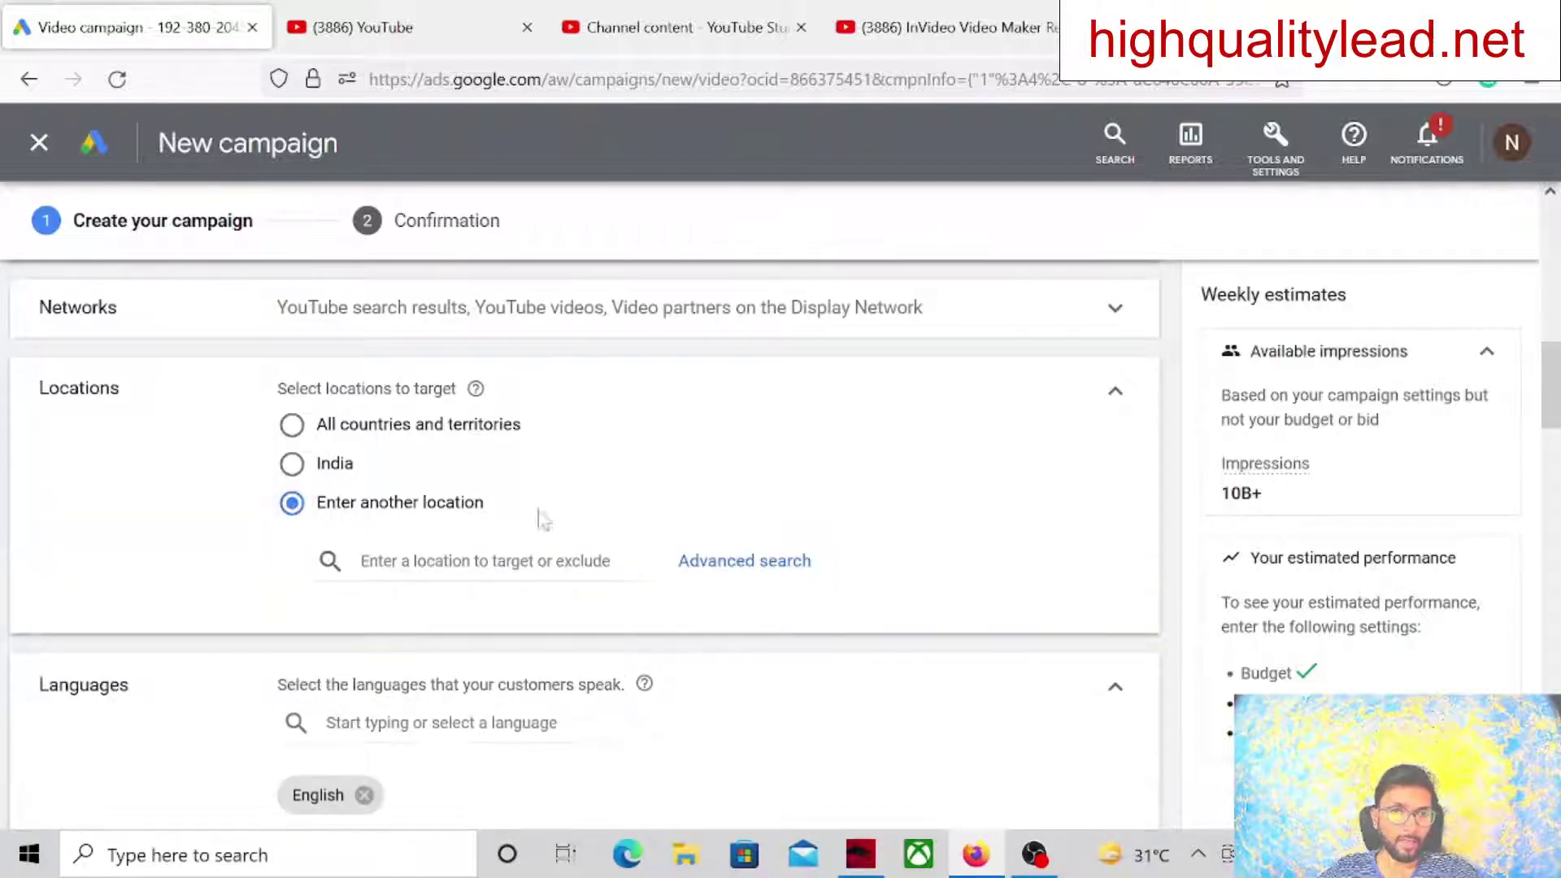
Use advanced location search to target United States, Canada and Australia
left_click(766, 561)
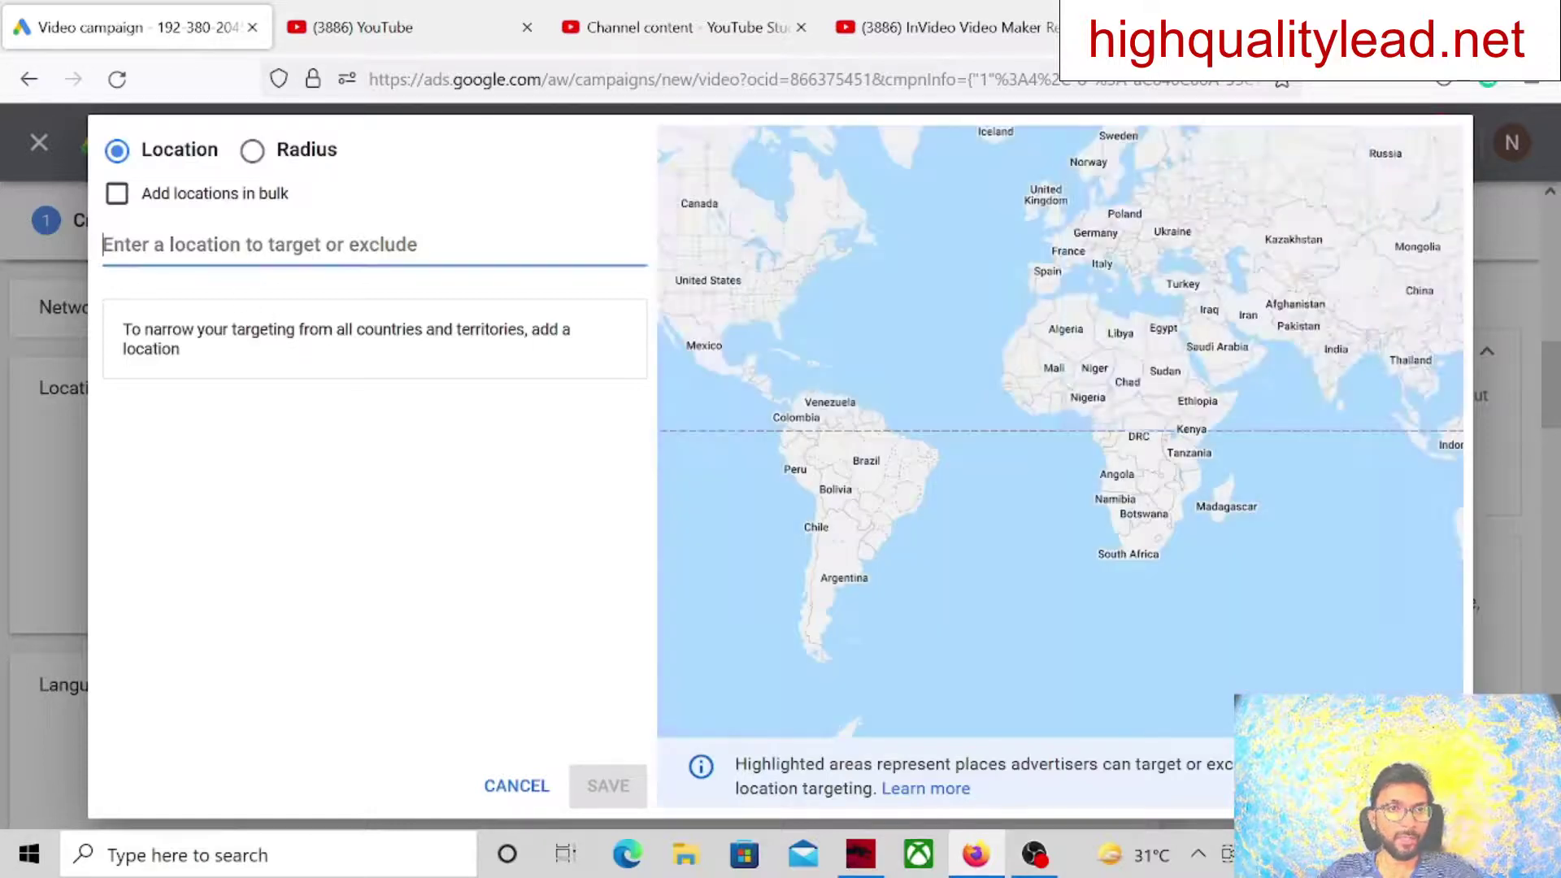
type("us")
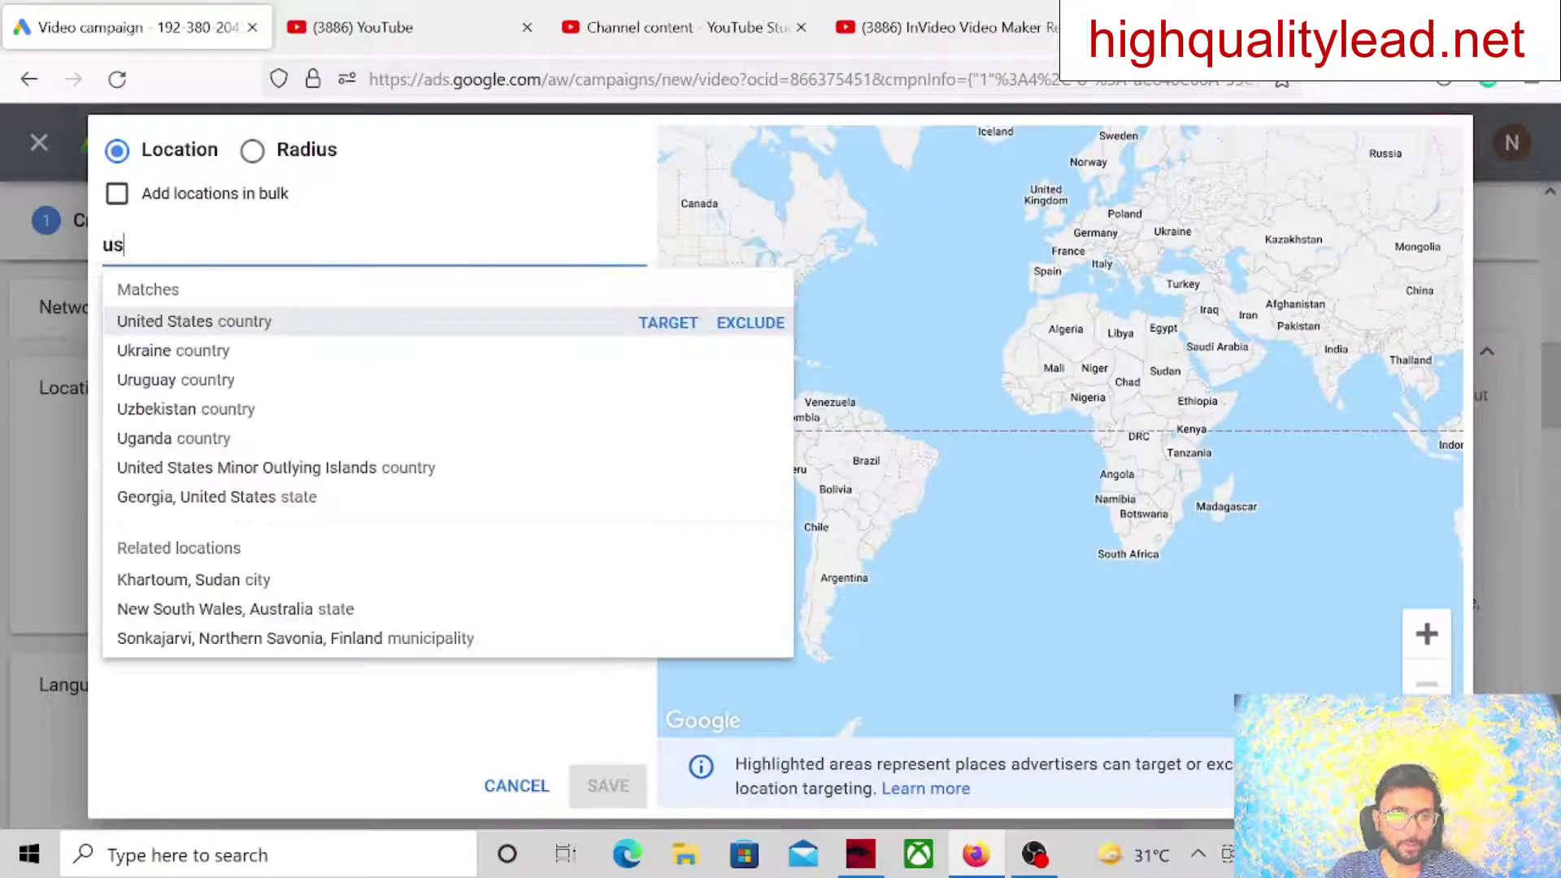
left_click(662, 323)
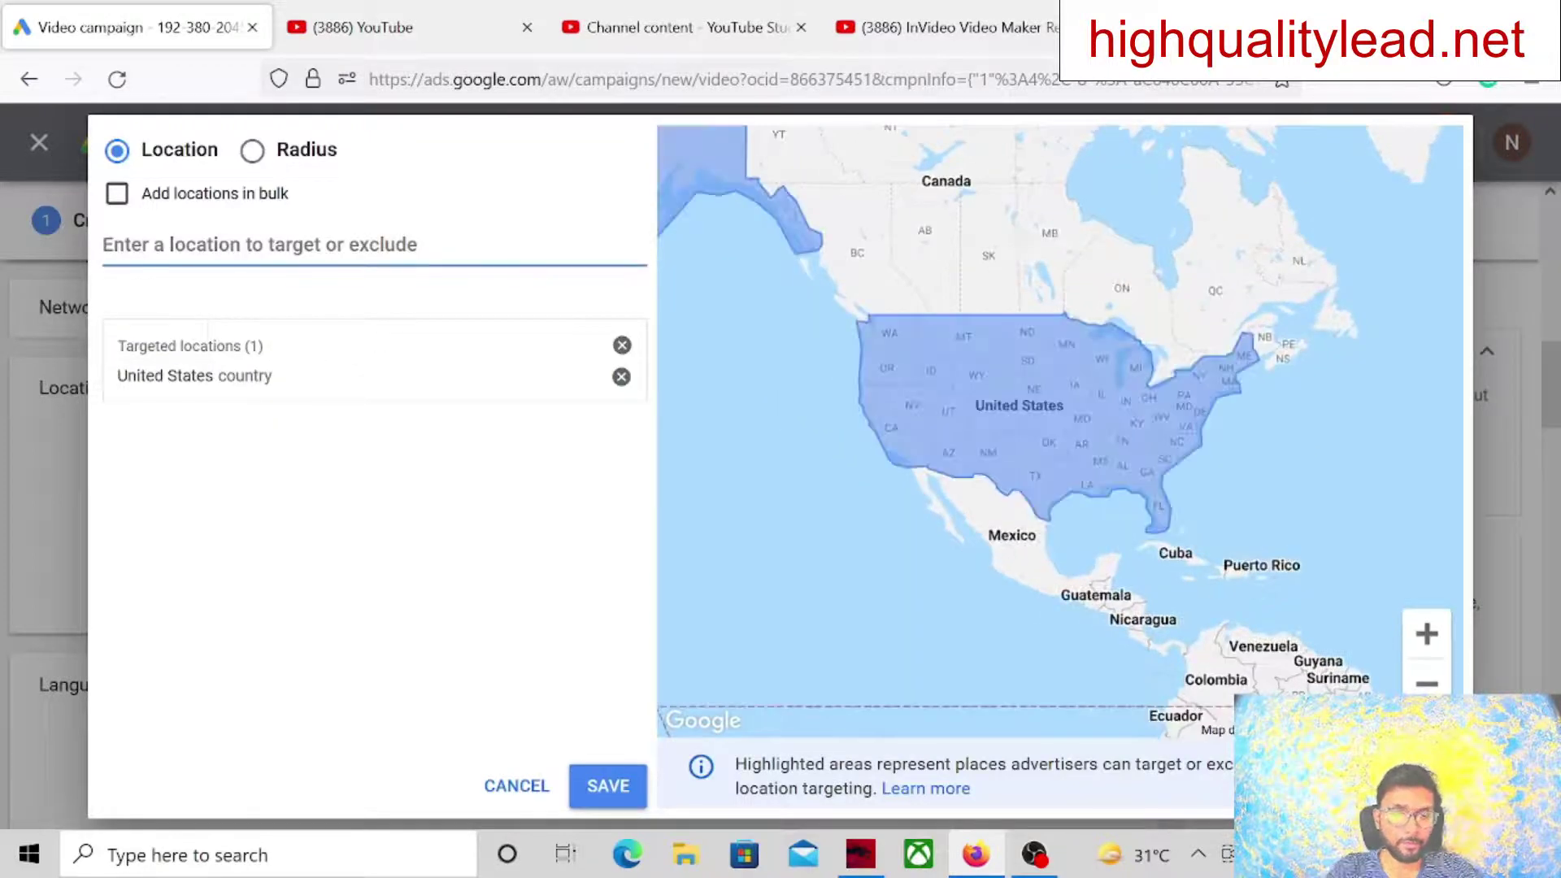
type("cana")
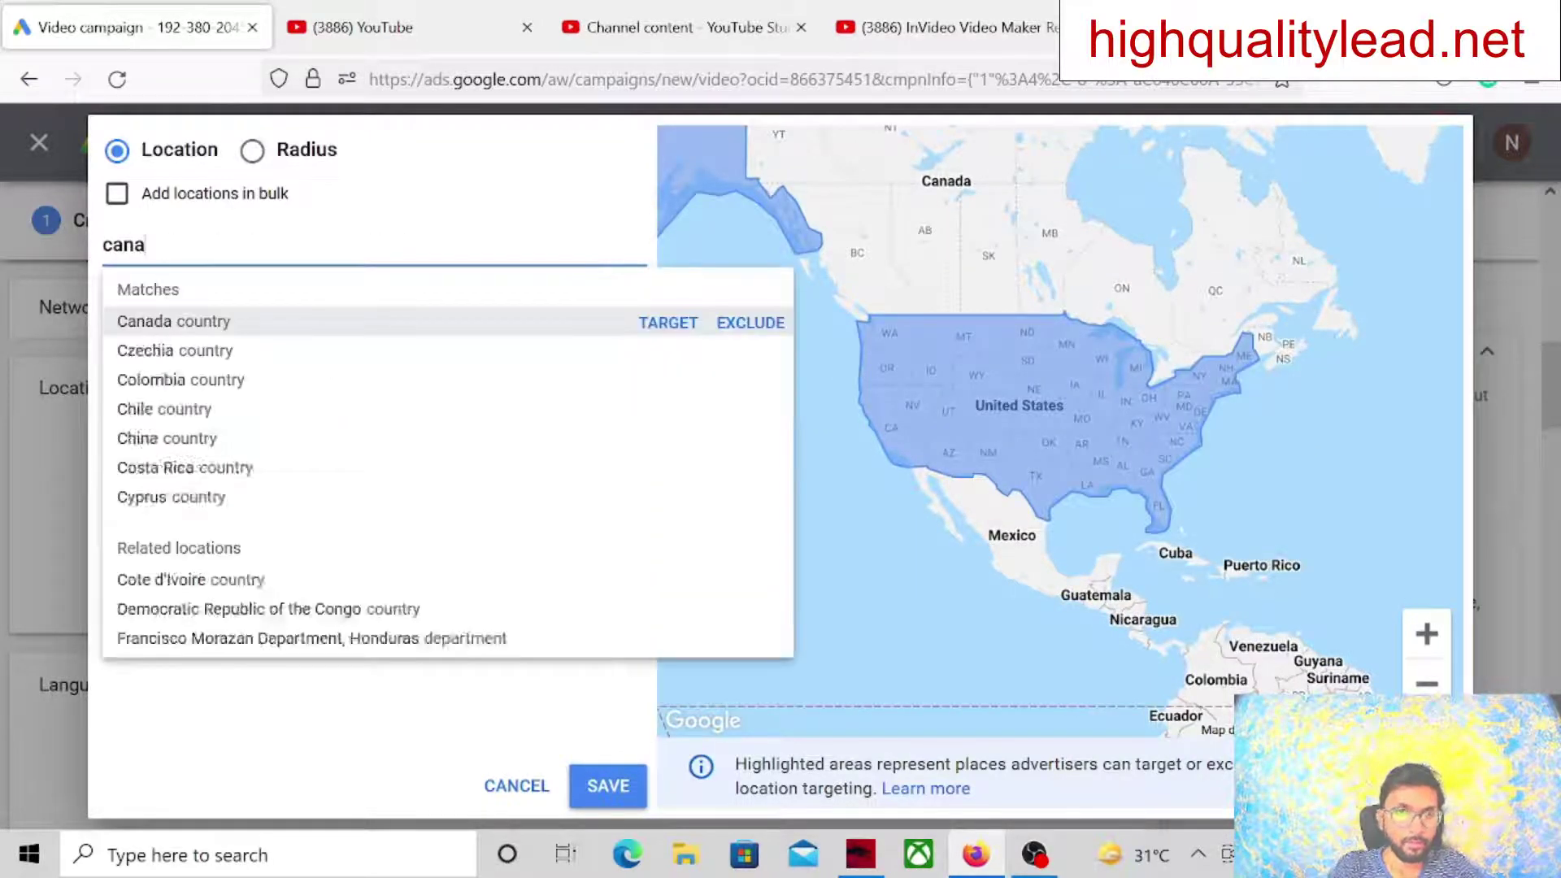
left_click(663, 323)
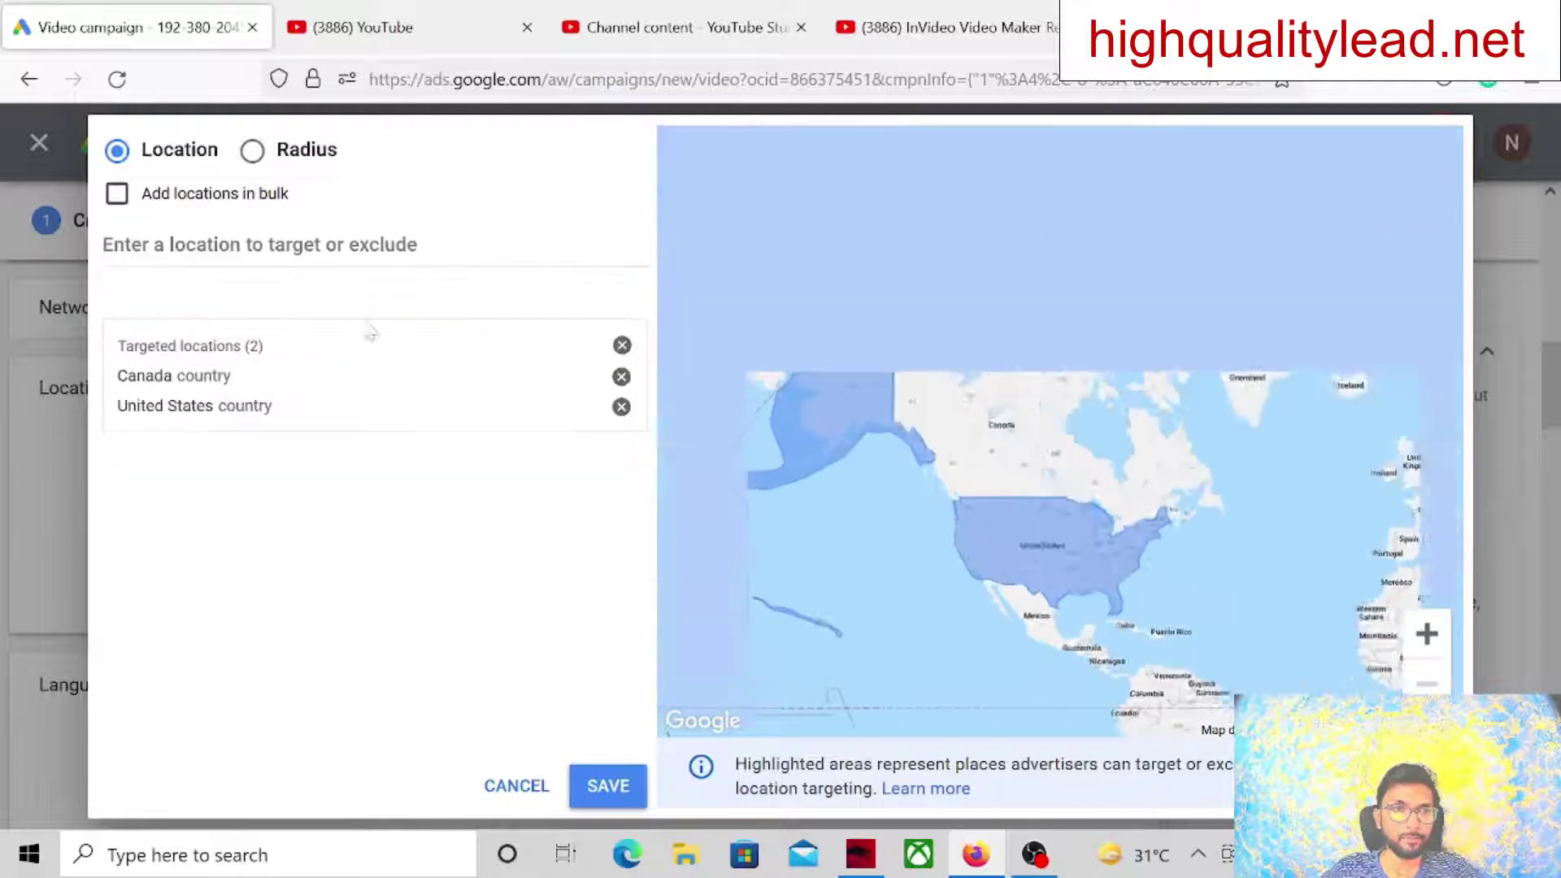
type("au")
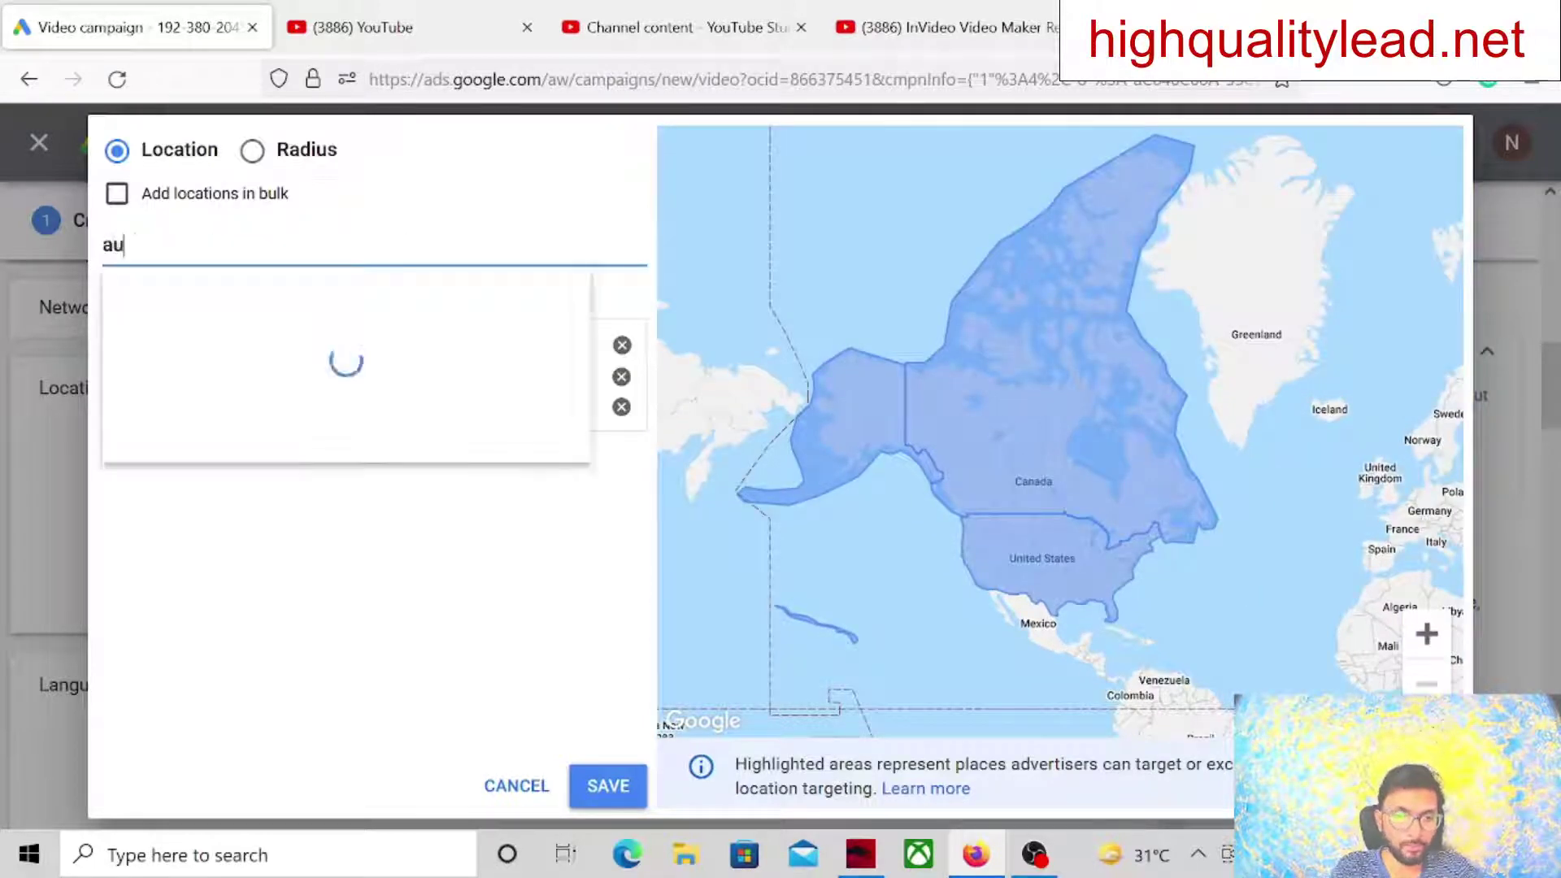
type("stra")
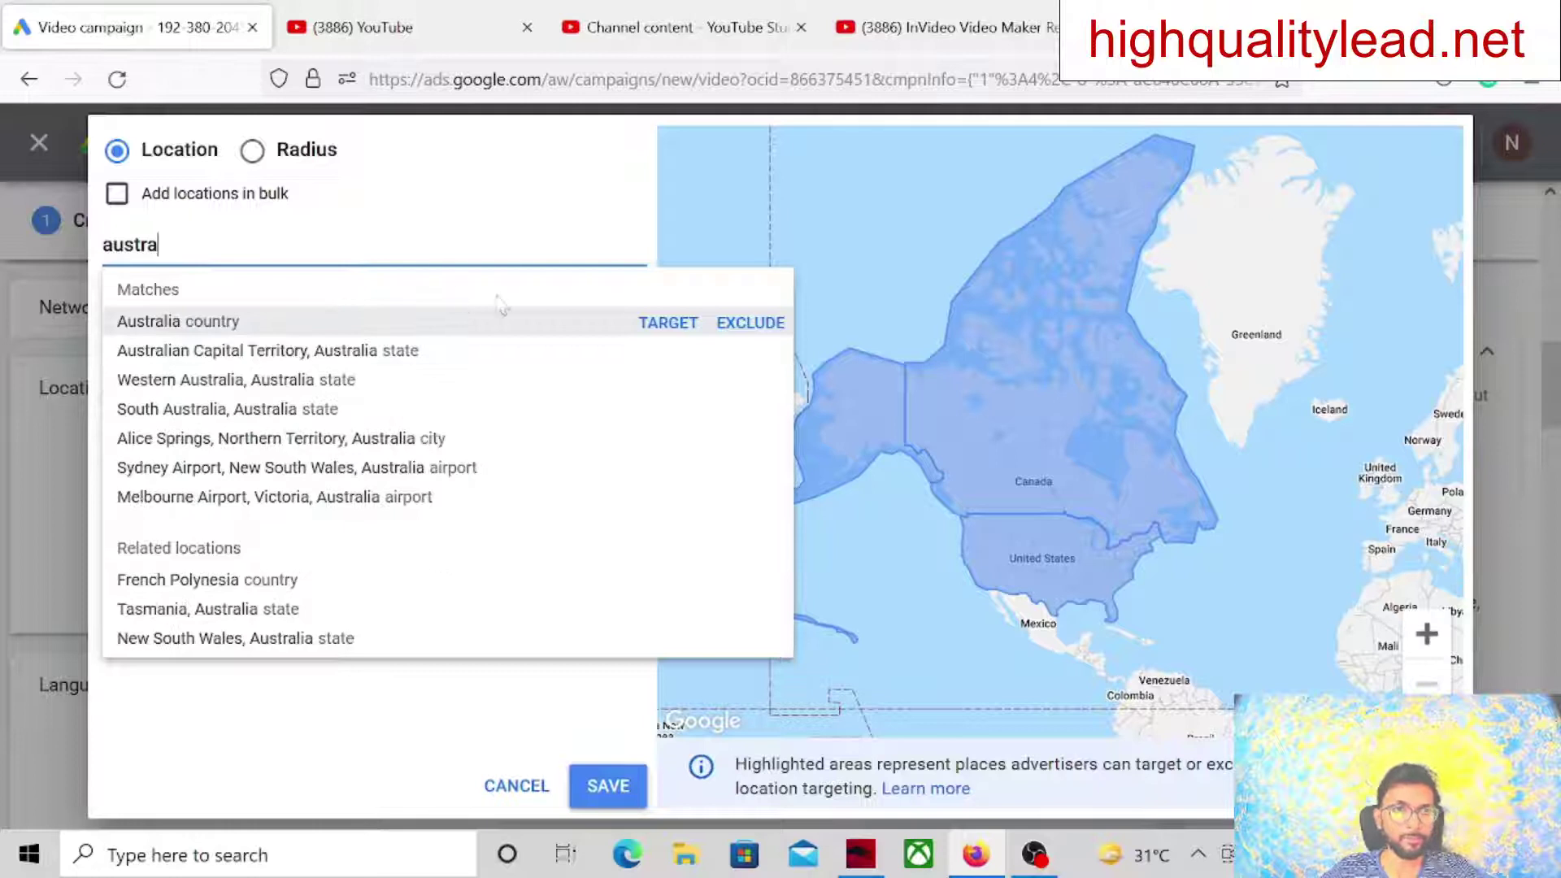
left_click(668, 323)
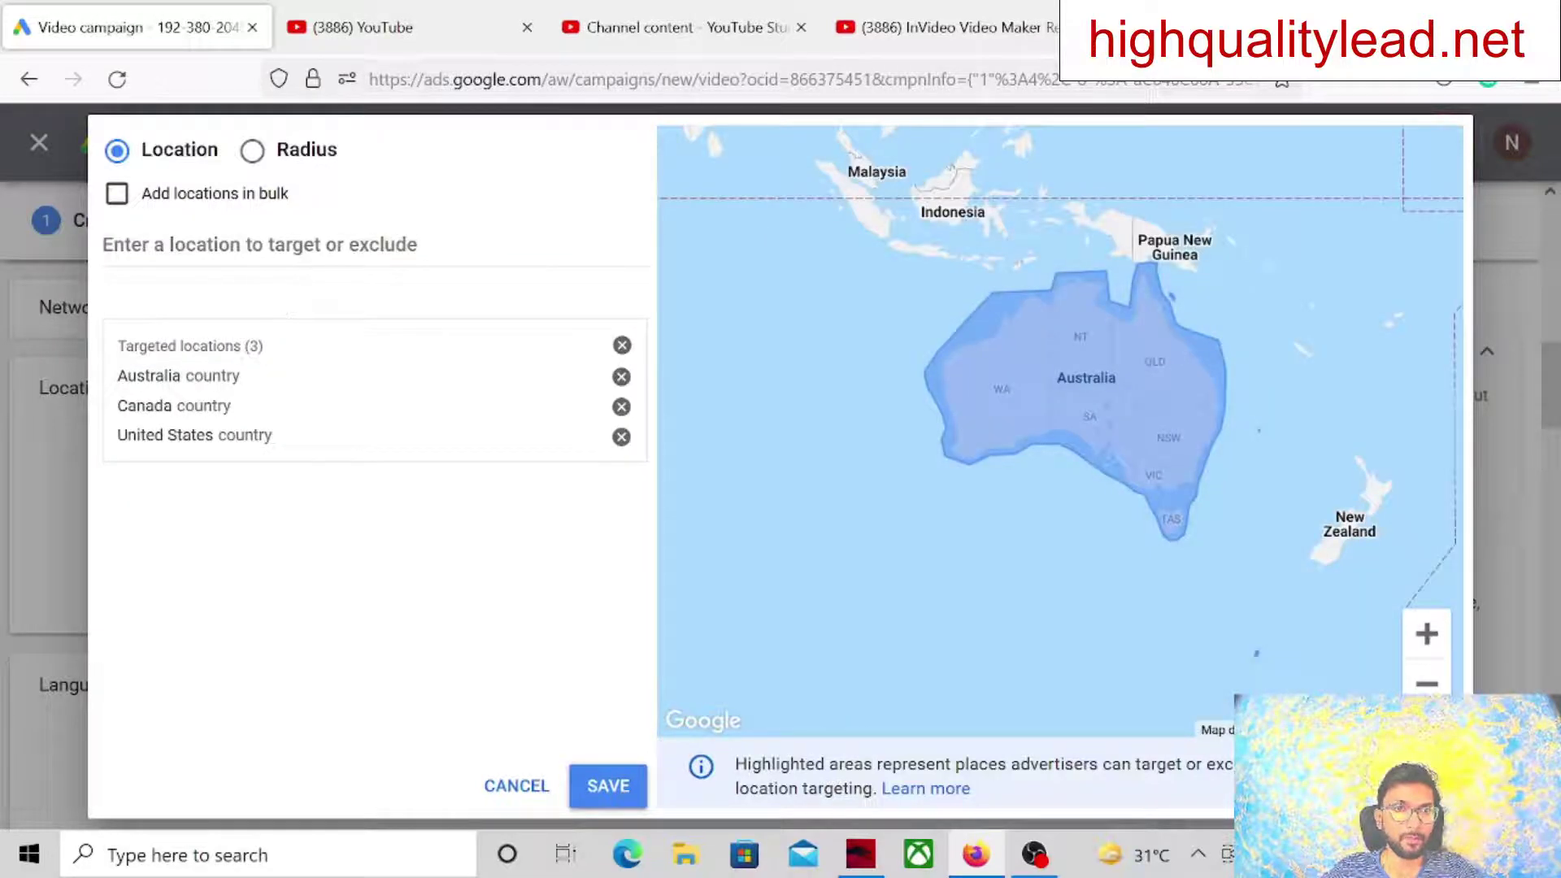
Add New Zealand and United Kingdom as targets and save the locations
type("n")
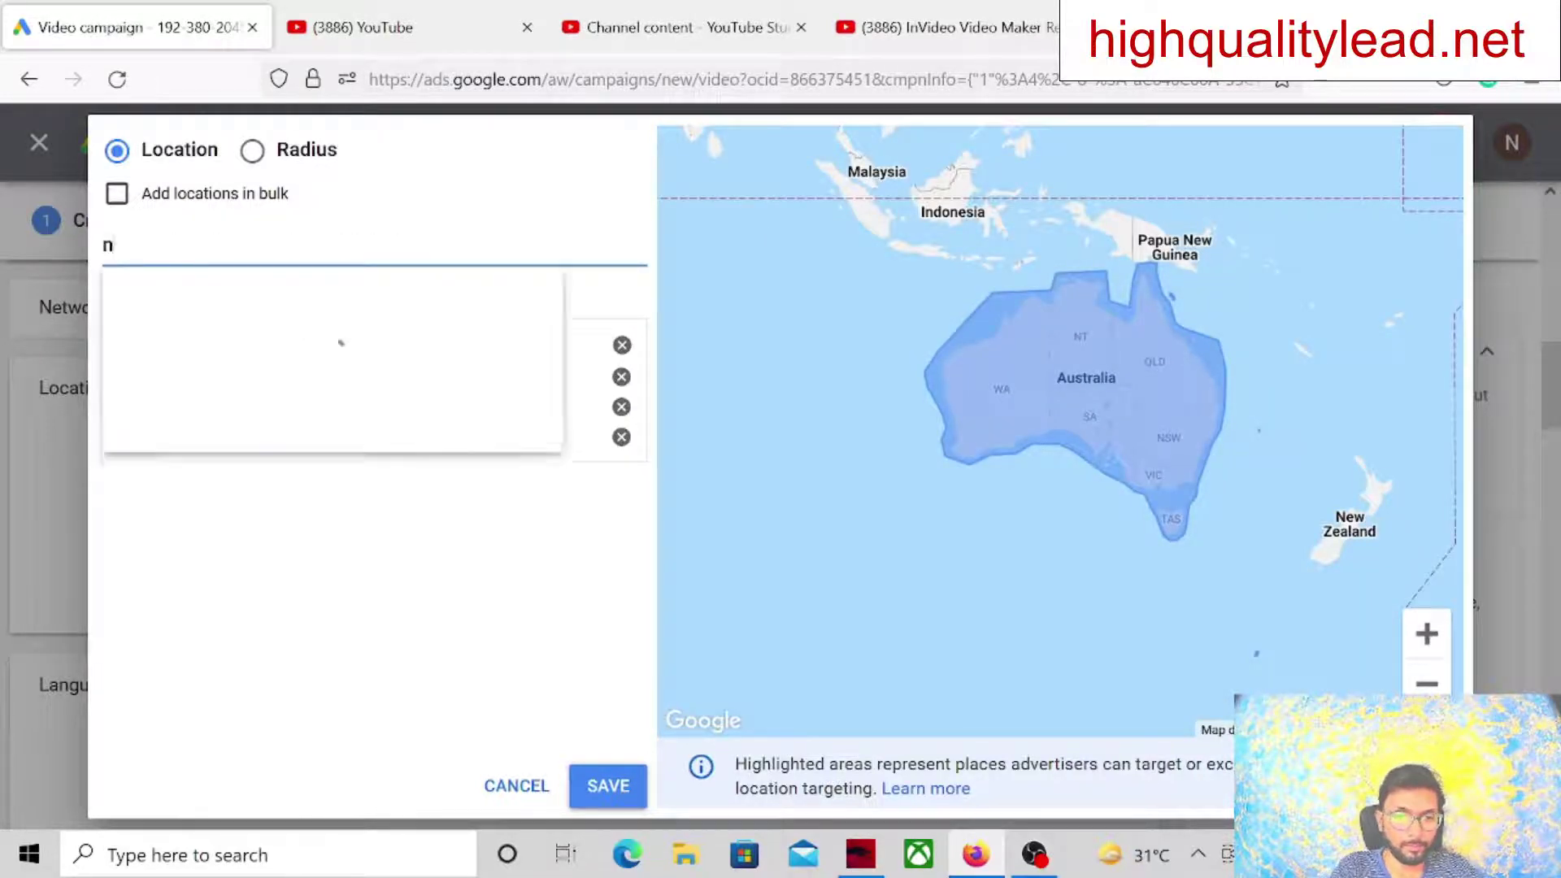
type("ew")
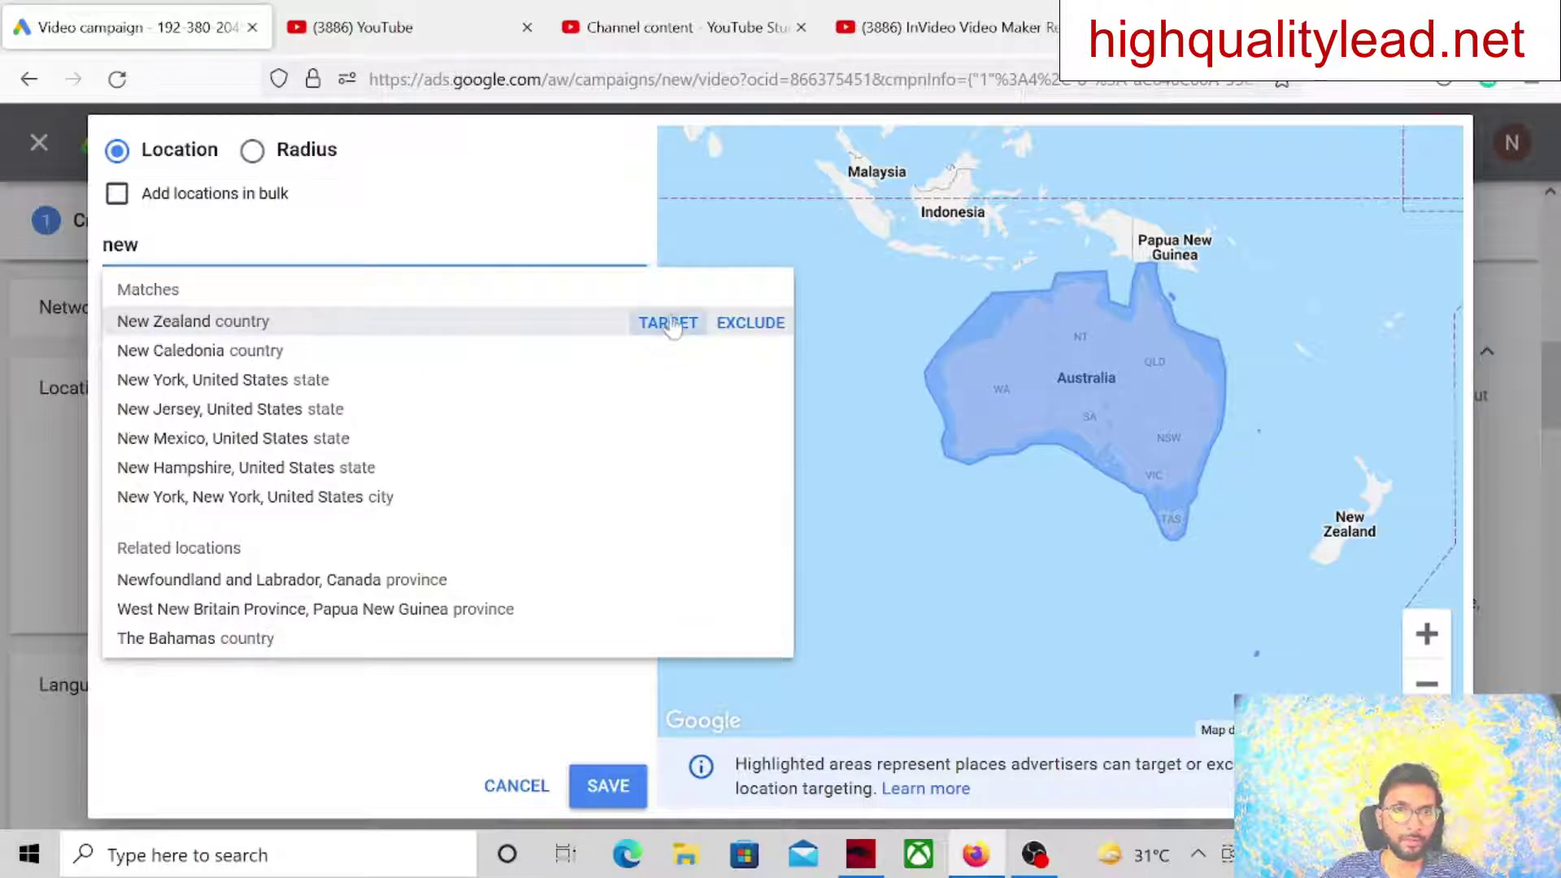
left_click(668, 323)
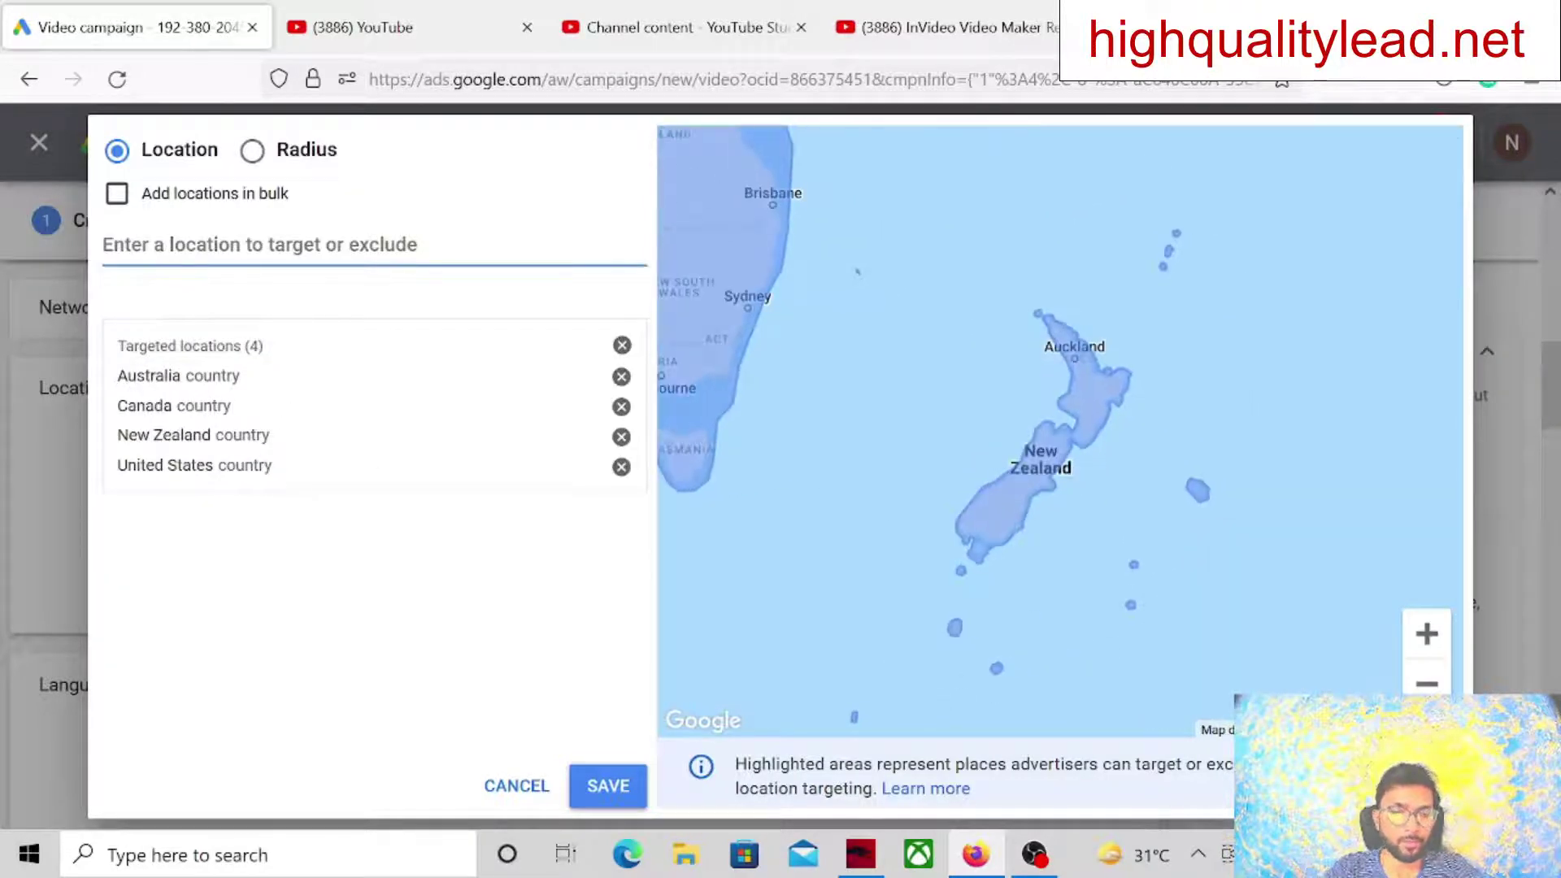
type("uk")
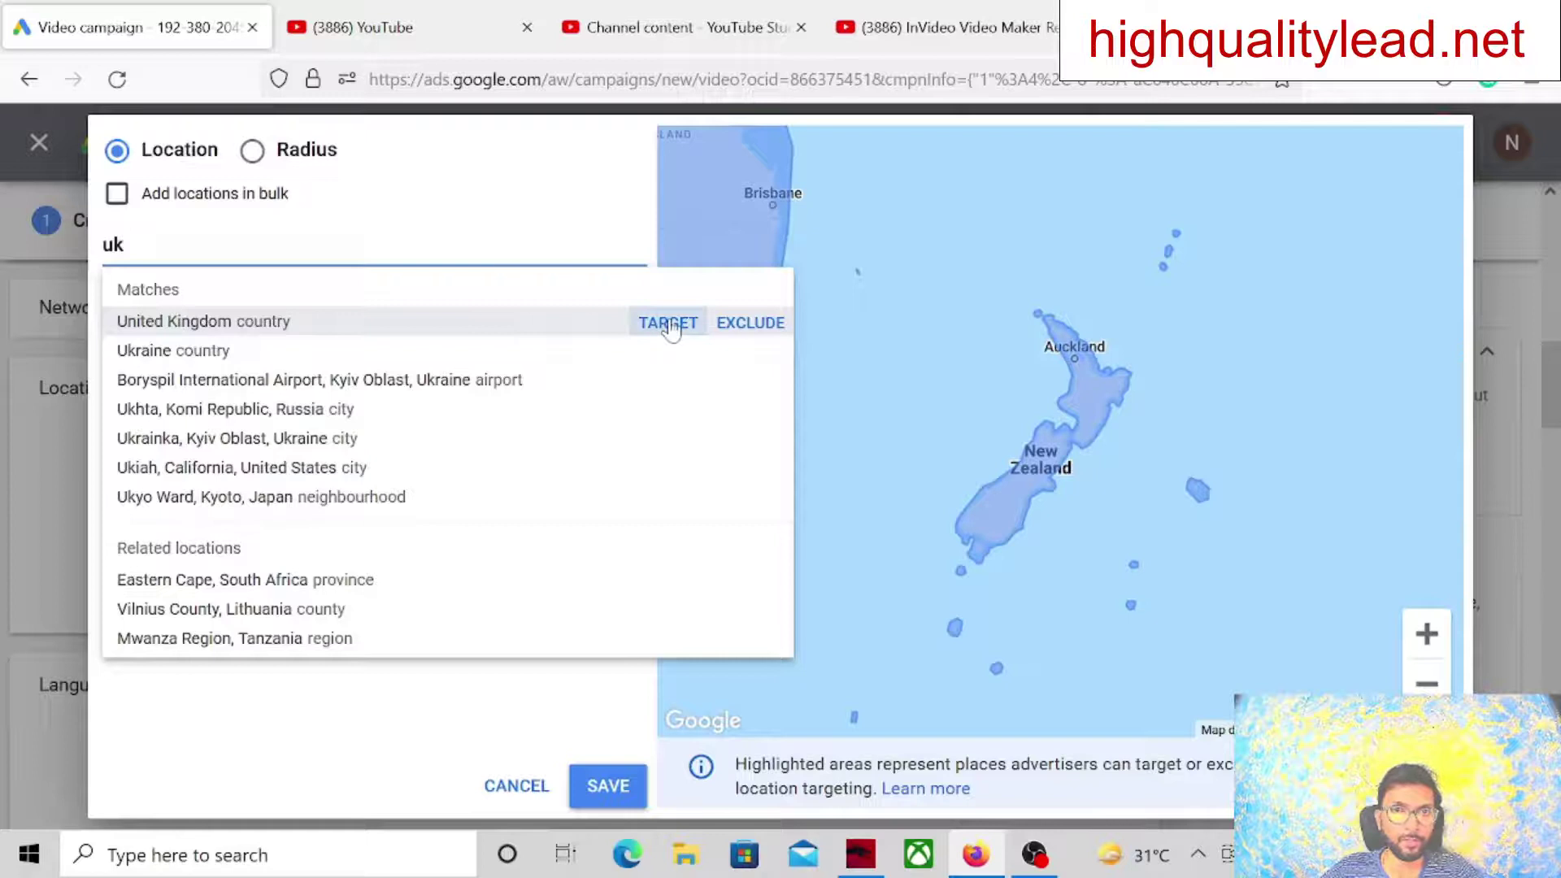
left_click(667, 323)
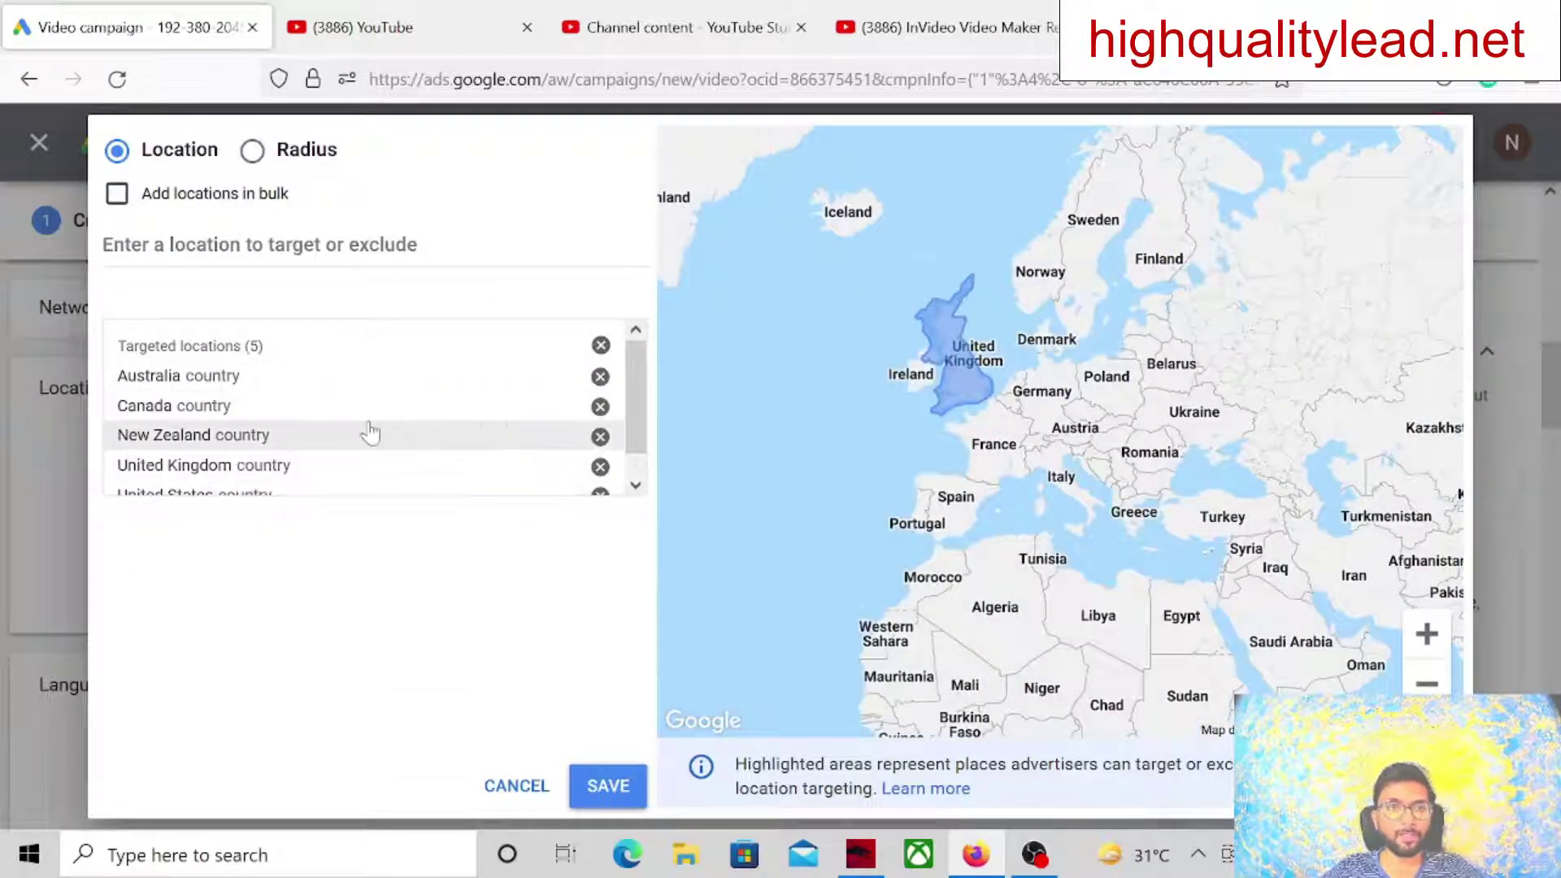
scroll(370, 433, "down", 1)
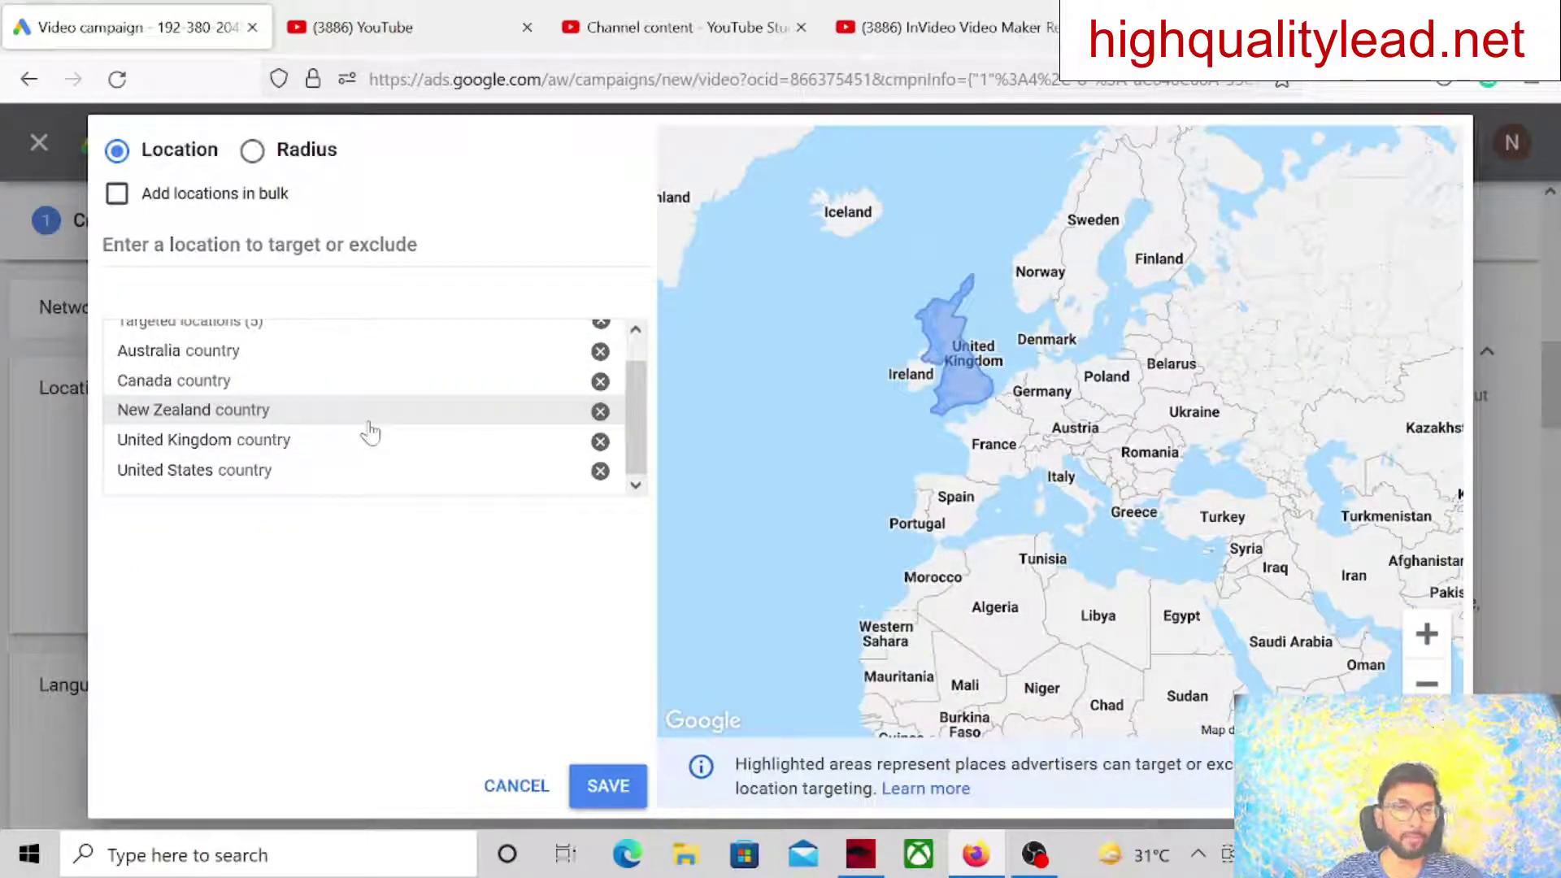
left_click(606, 790)
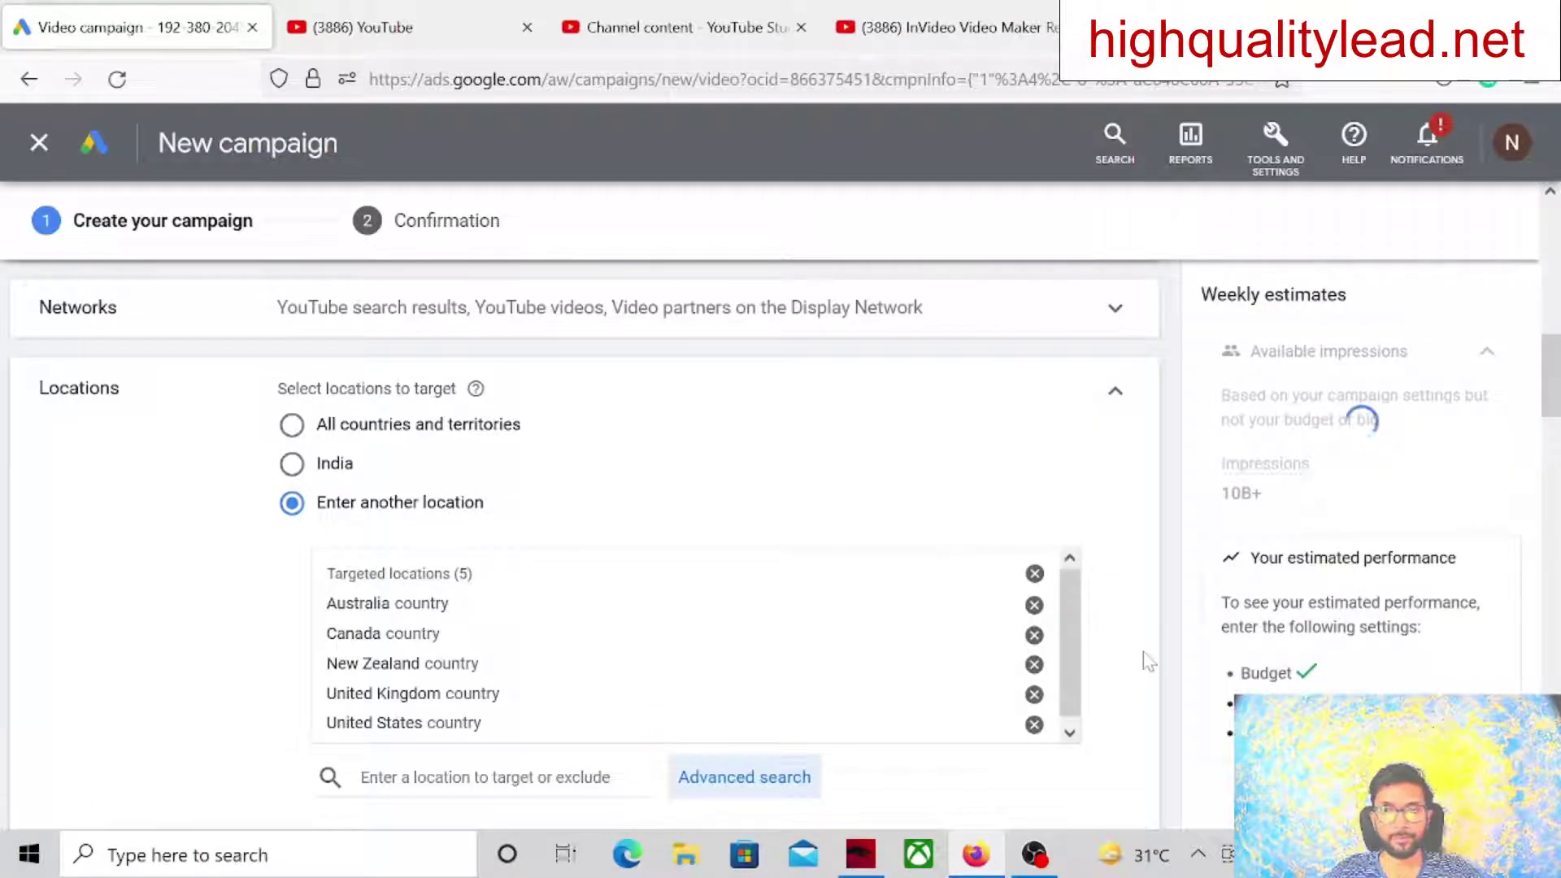
Set the inventory type to Expanded inventory
scroll(1145, 659, "down", 1)
scroll(1135, 659, "down", 2)
scroll(959, 671, "down", 1)
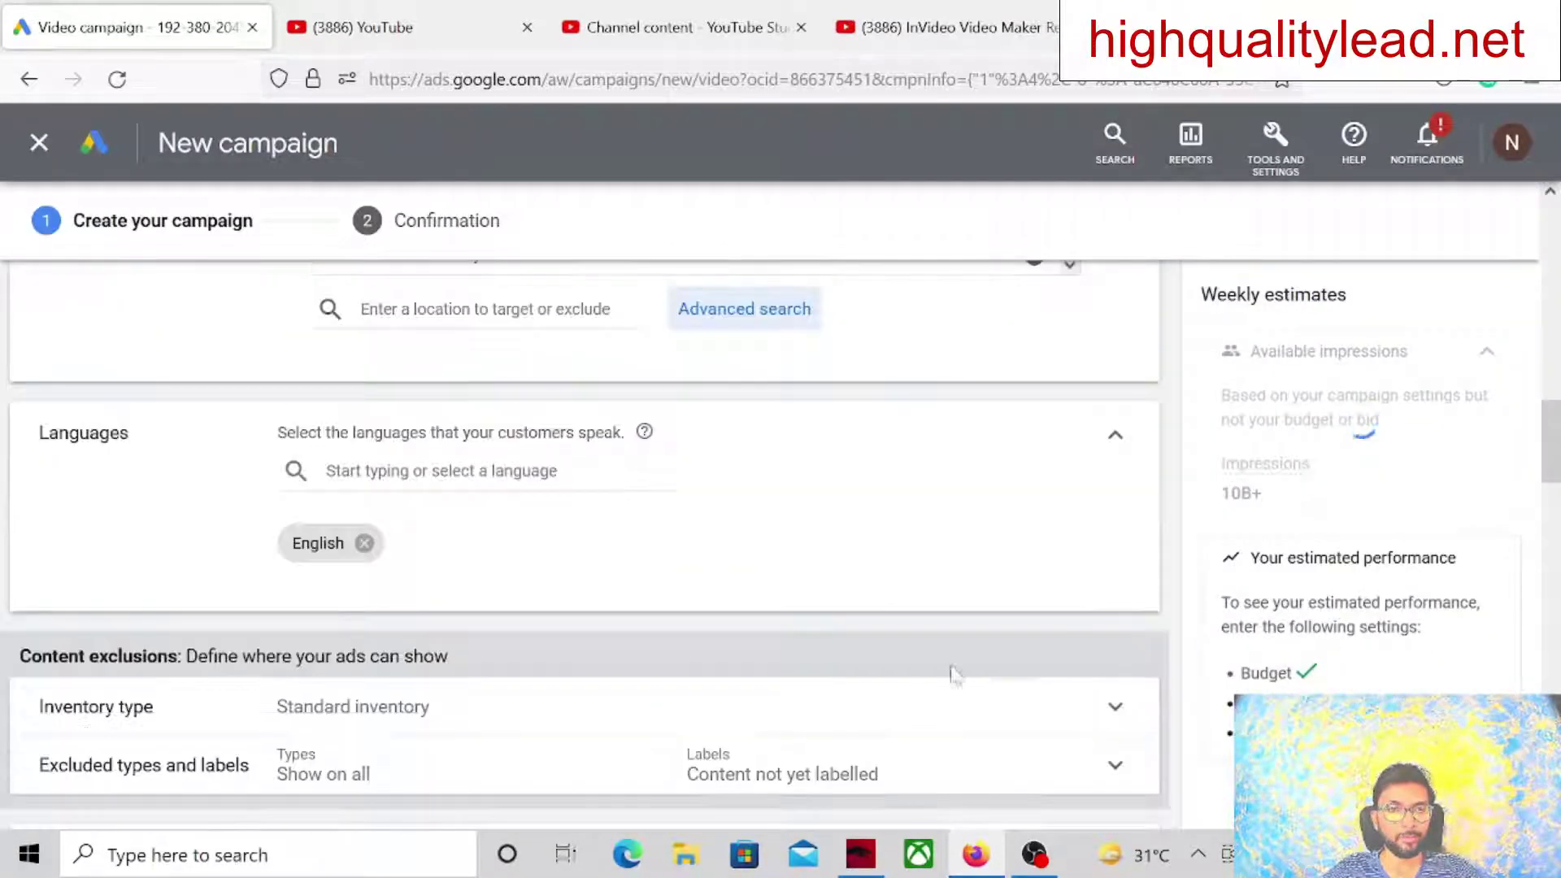
scroll(953, 674, "down", 1)
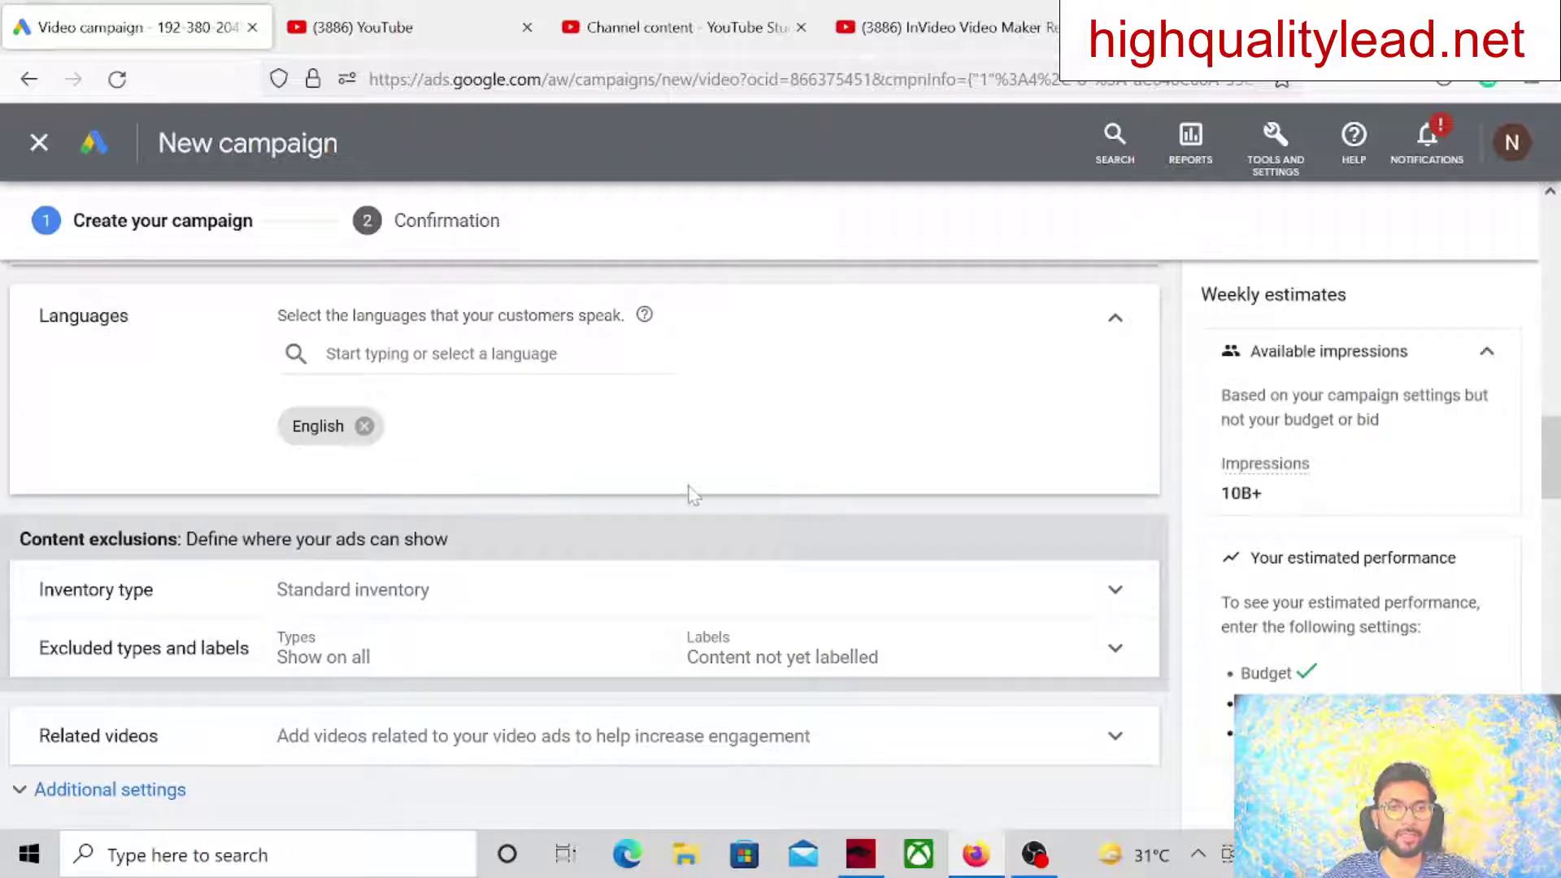
scroll(690, 493, "down", 1)
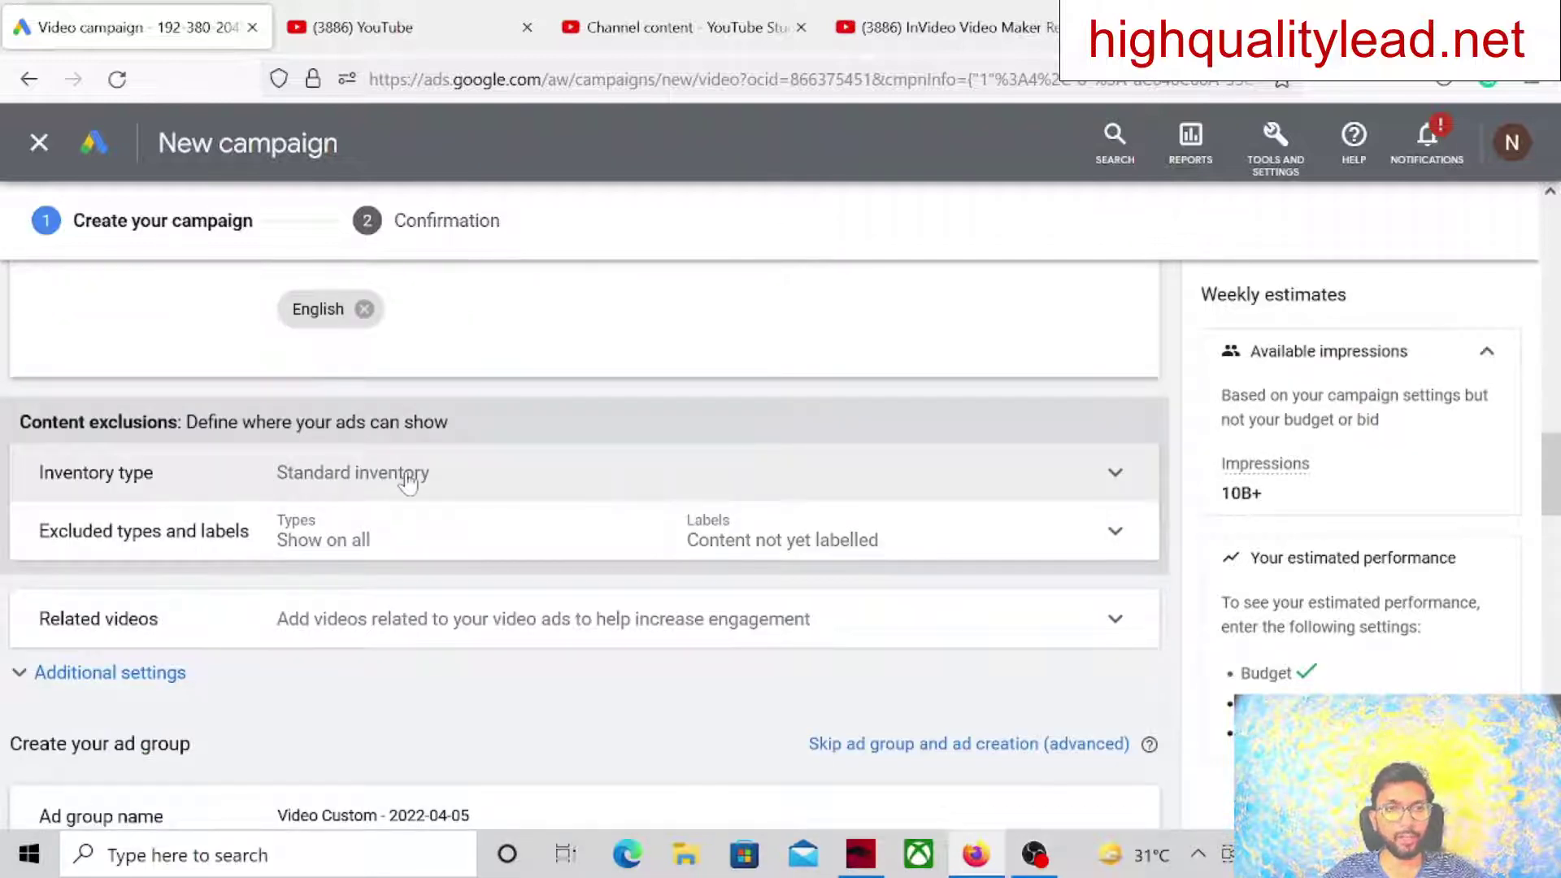
left_click(408, 481)
scroll(390, 537, "down", 1)
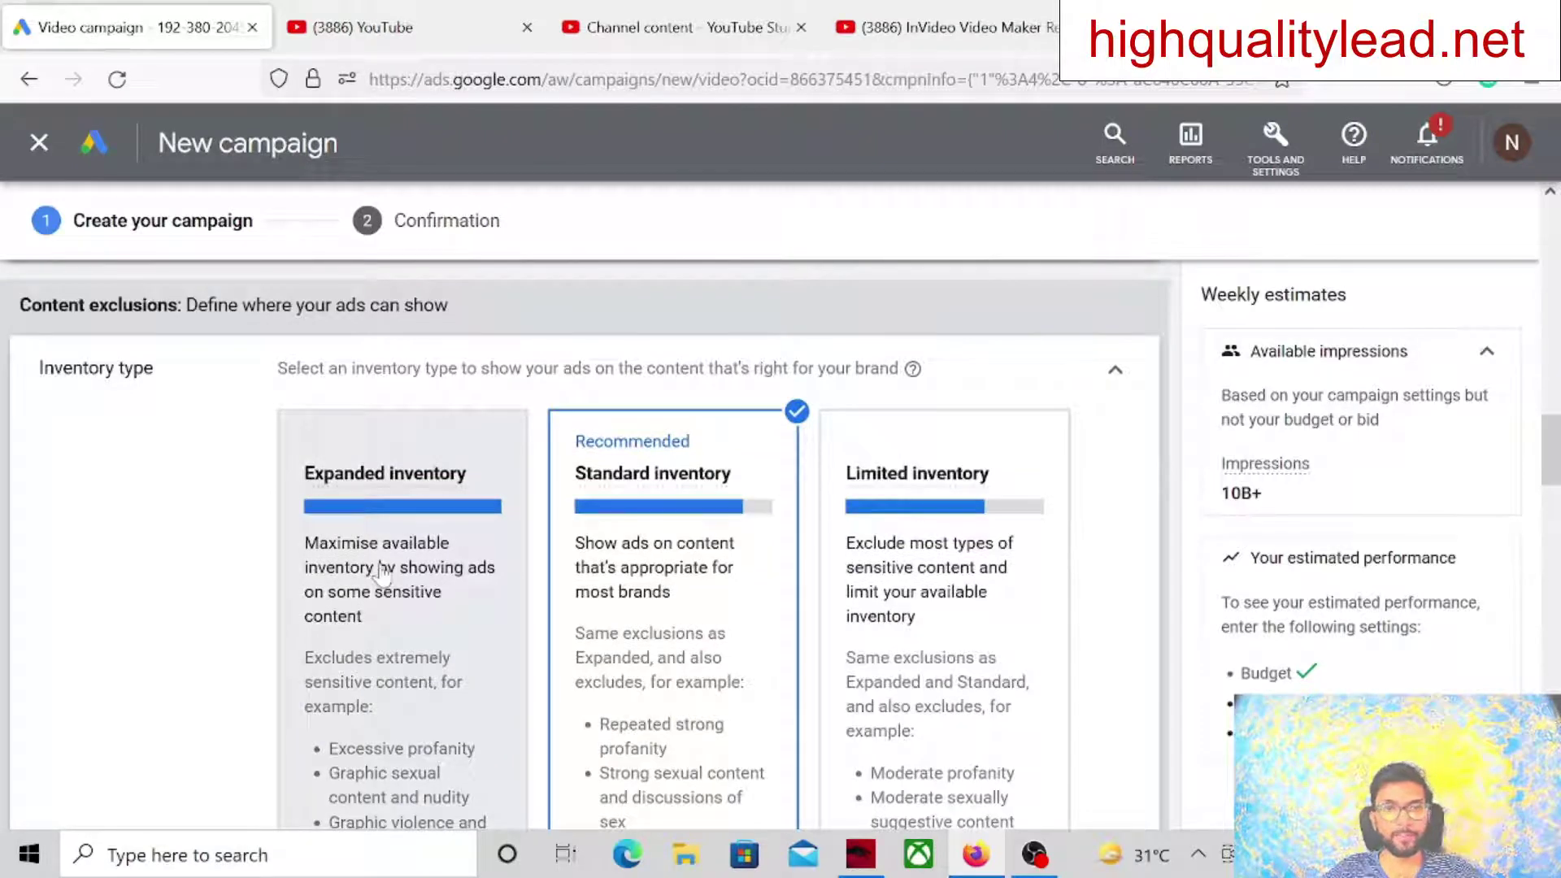
left_click(382, 572)
Exclude embedded YouTube videos and live streaming videos from ad placements
scroll(697, 569, "down", 3)
scroll(701, 573, "down", 2)
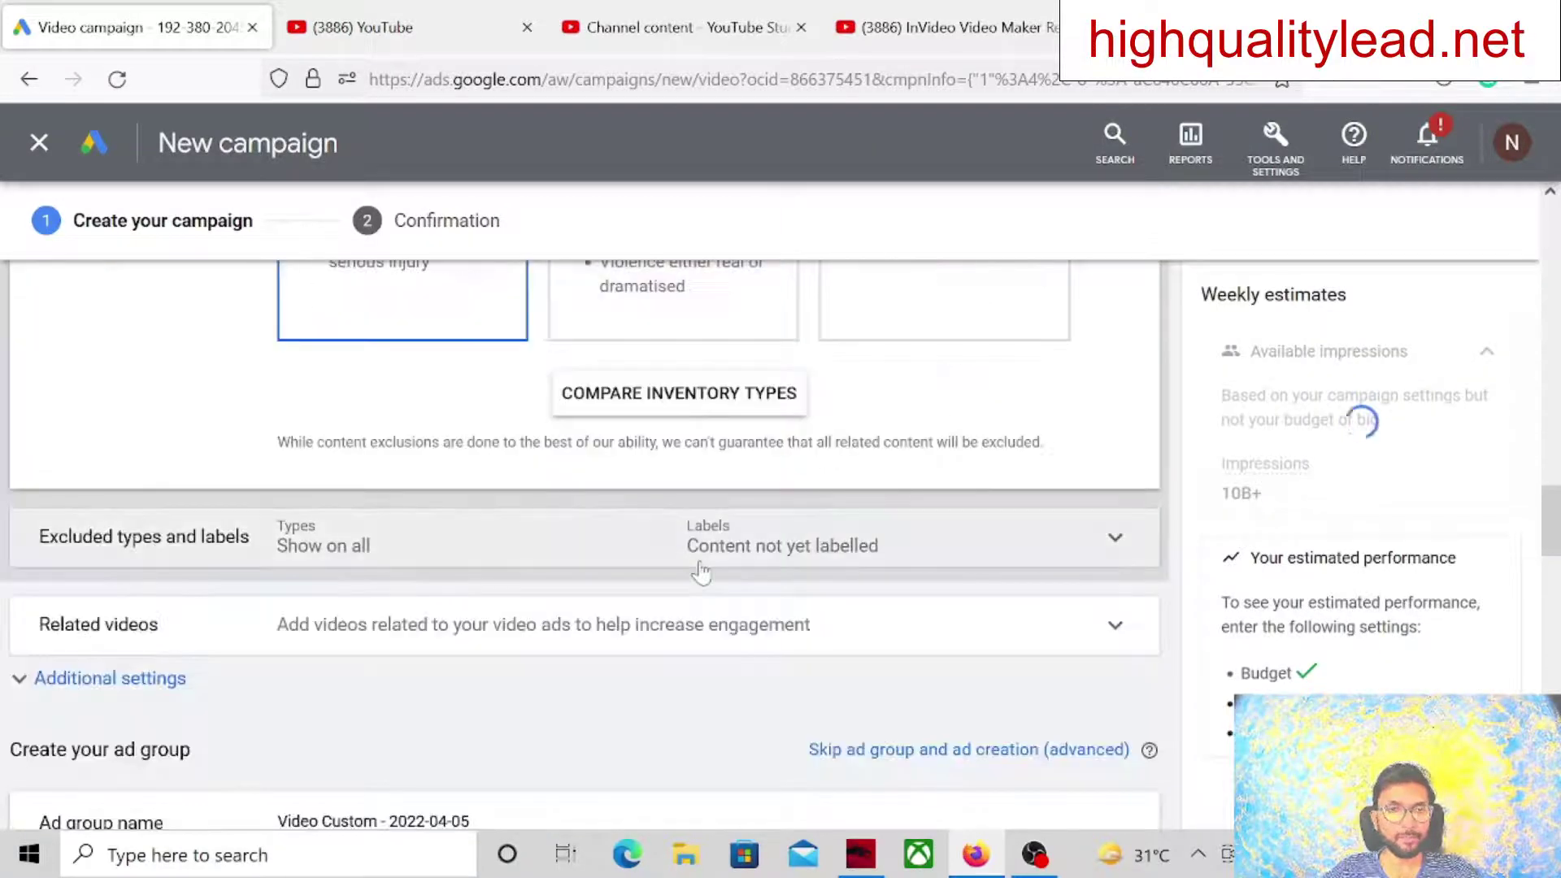
left_click(429, 548)
scroll(498, 521, "down", 1)
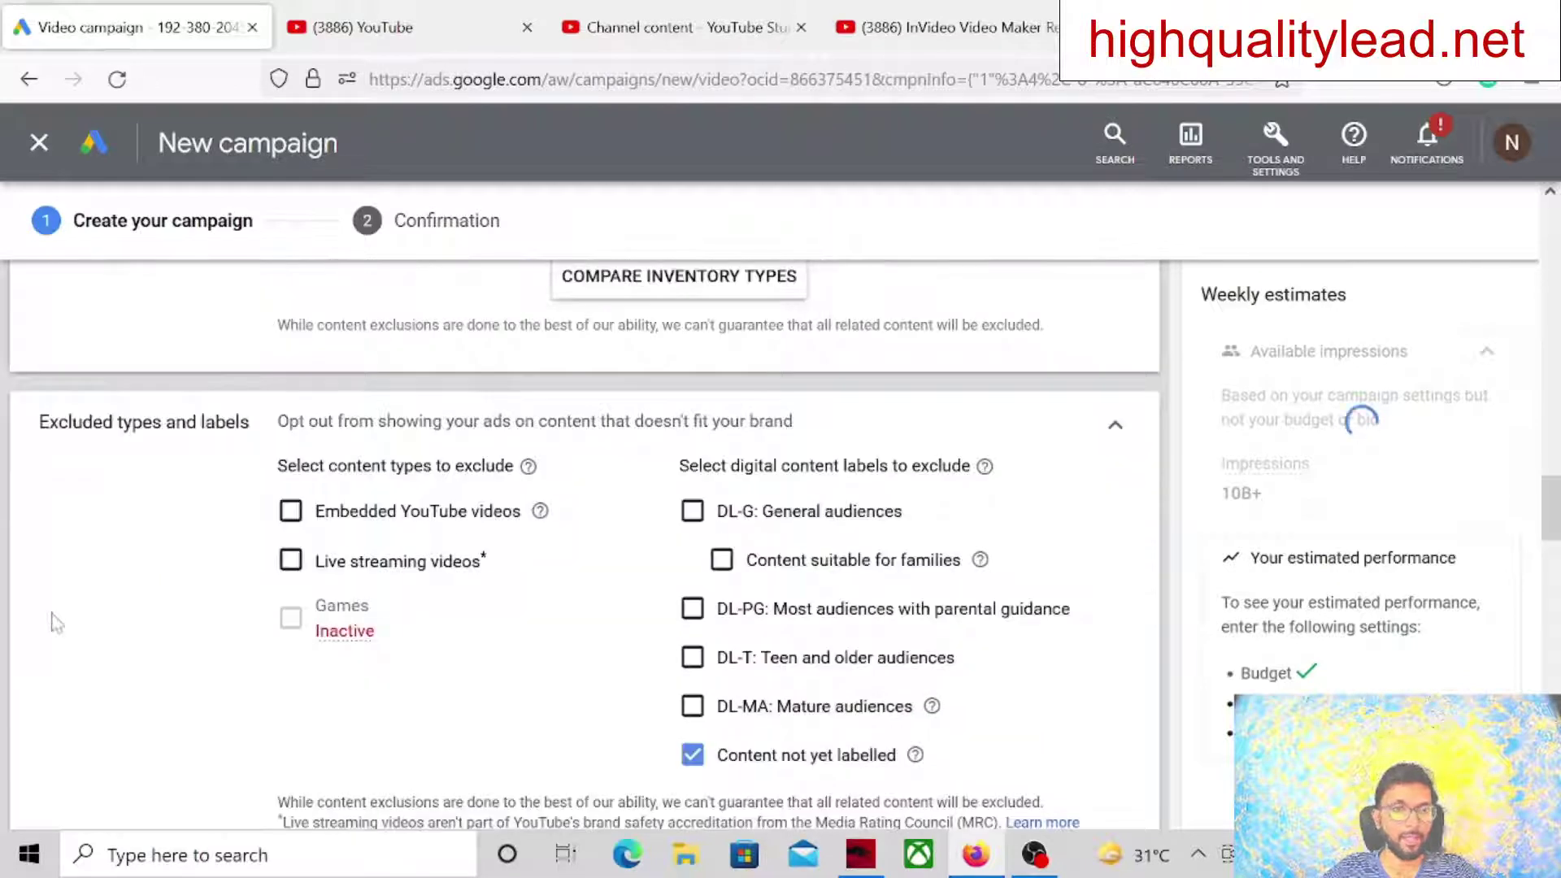
left_click(290, 513)
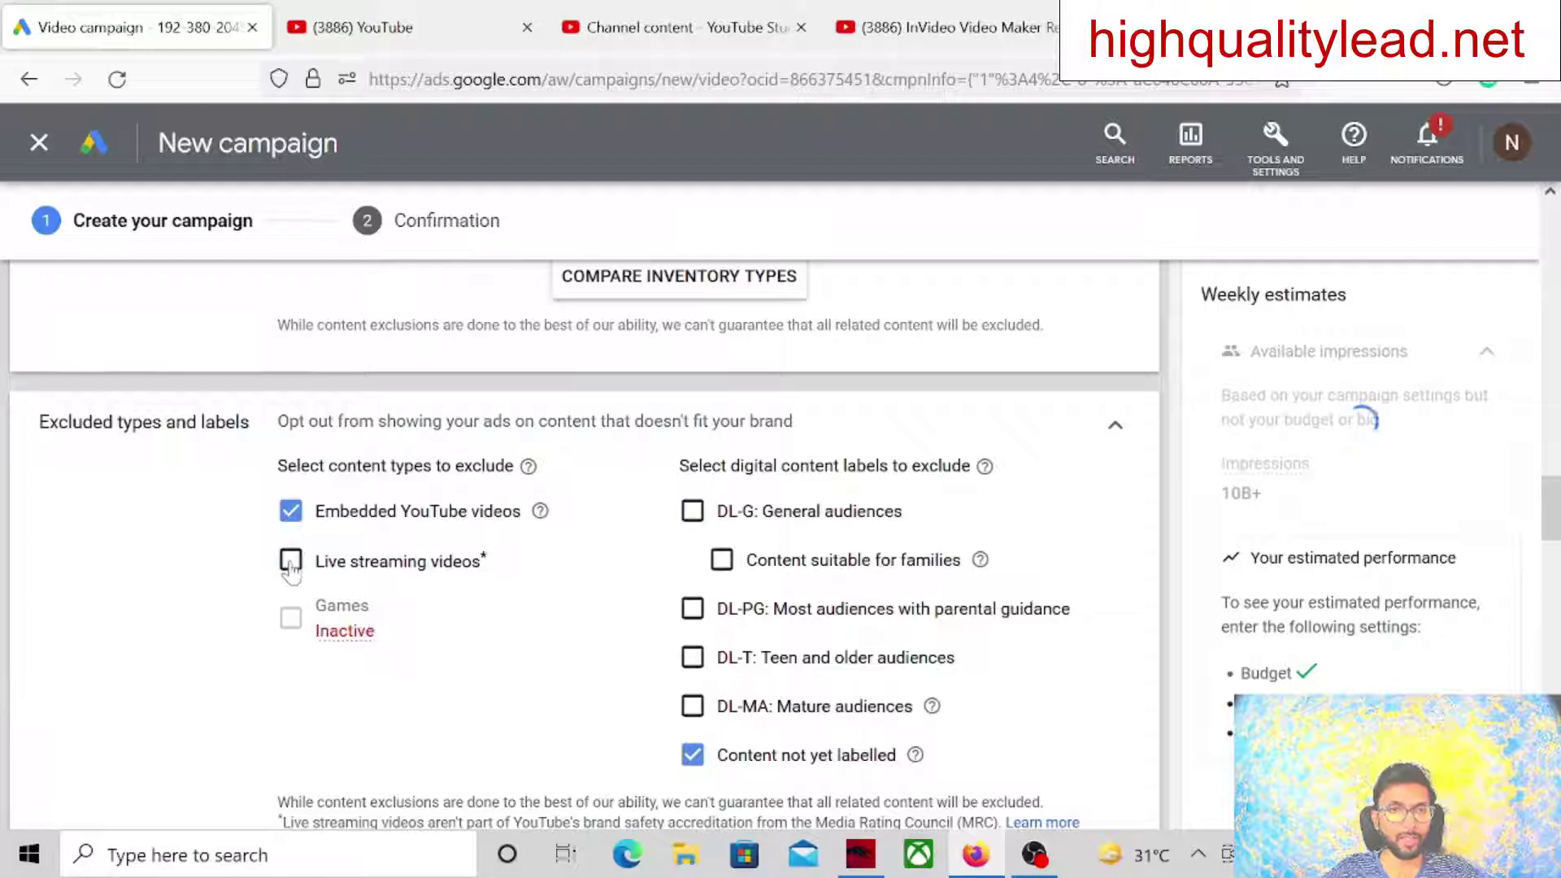
left_click(291, 561)
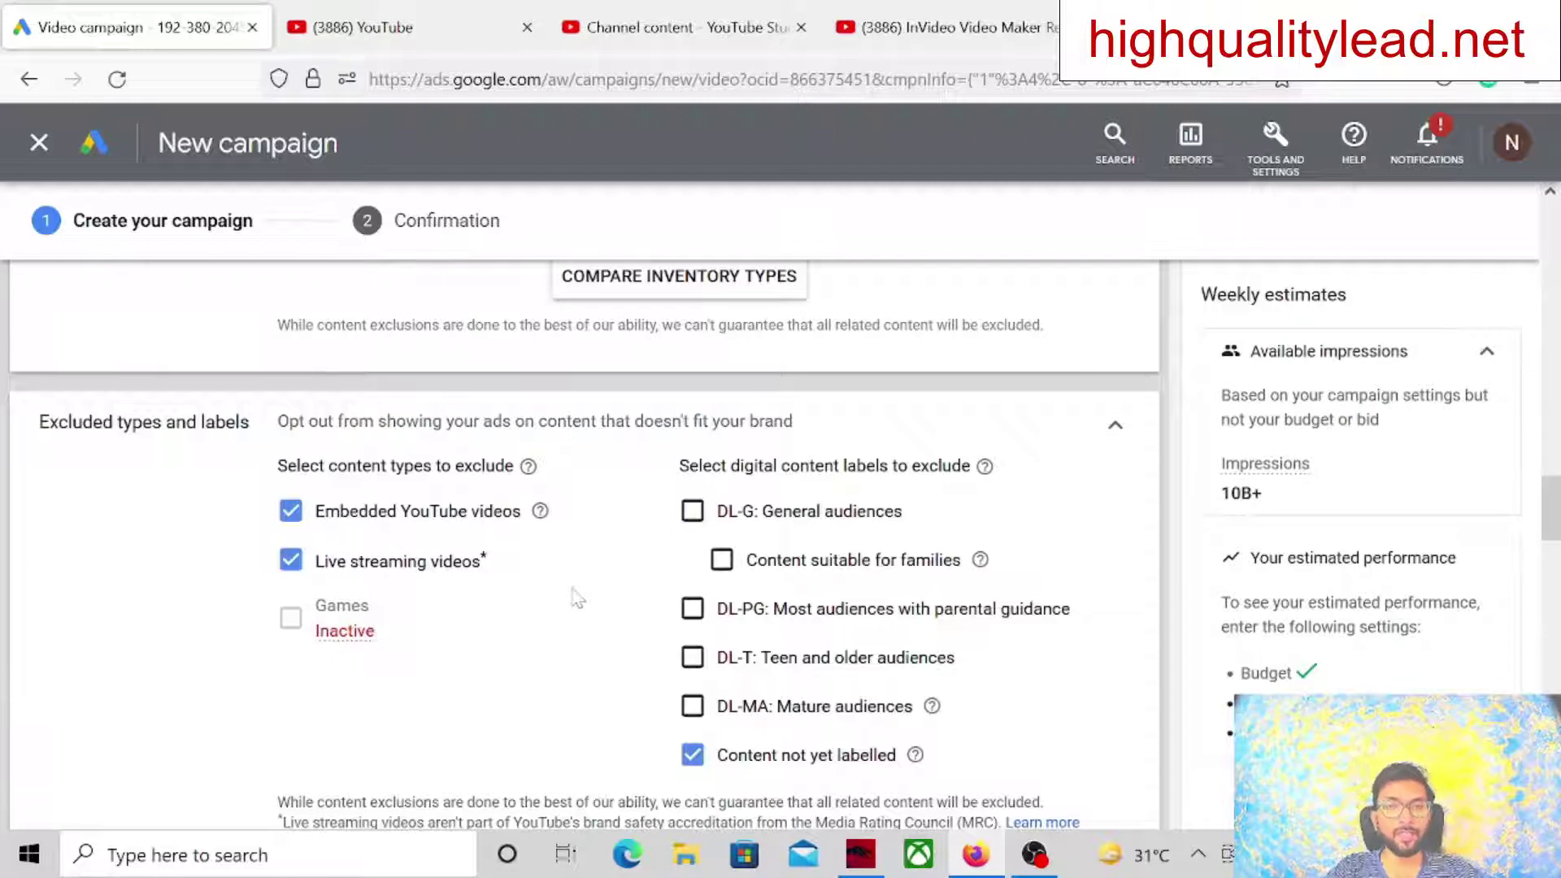
Expand the Related videos setting to review its options
scroll(575, 598, "down", 2)
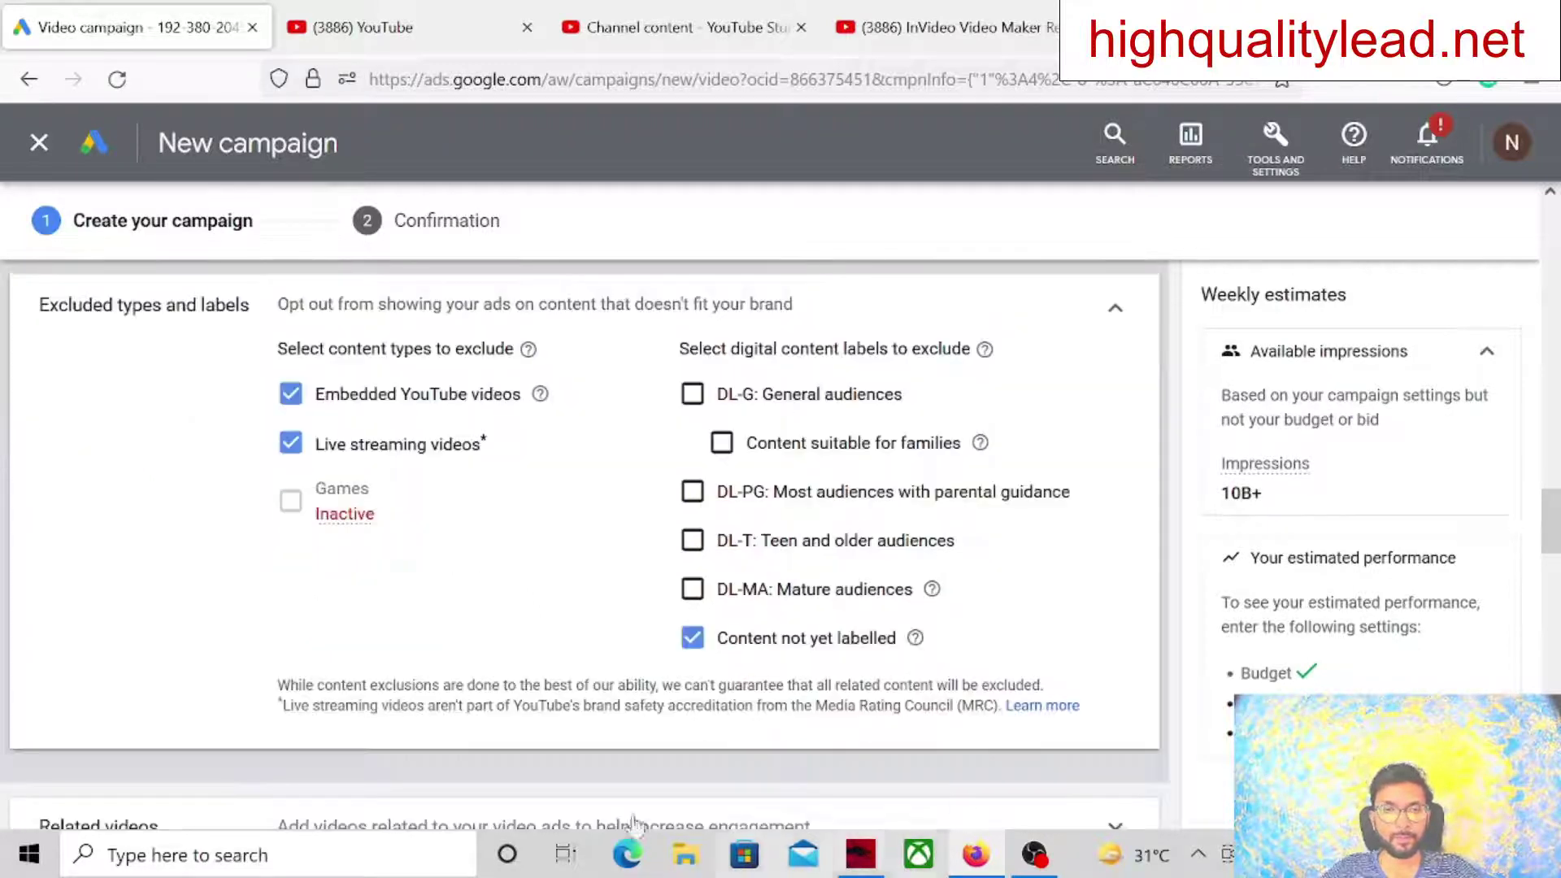
scroll(575, 598, "down", 3)
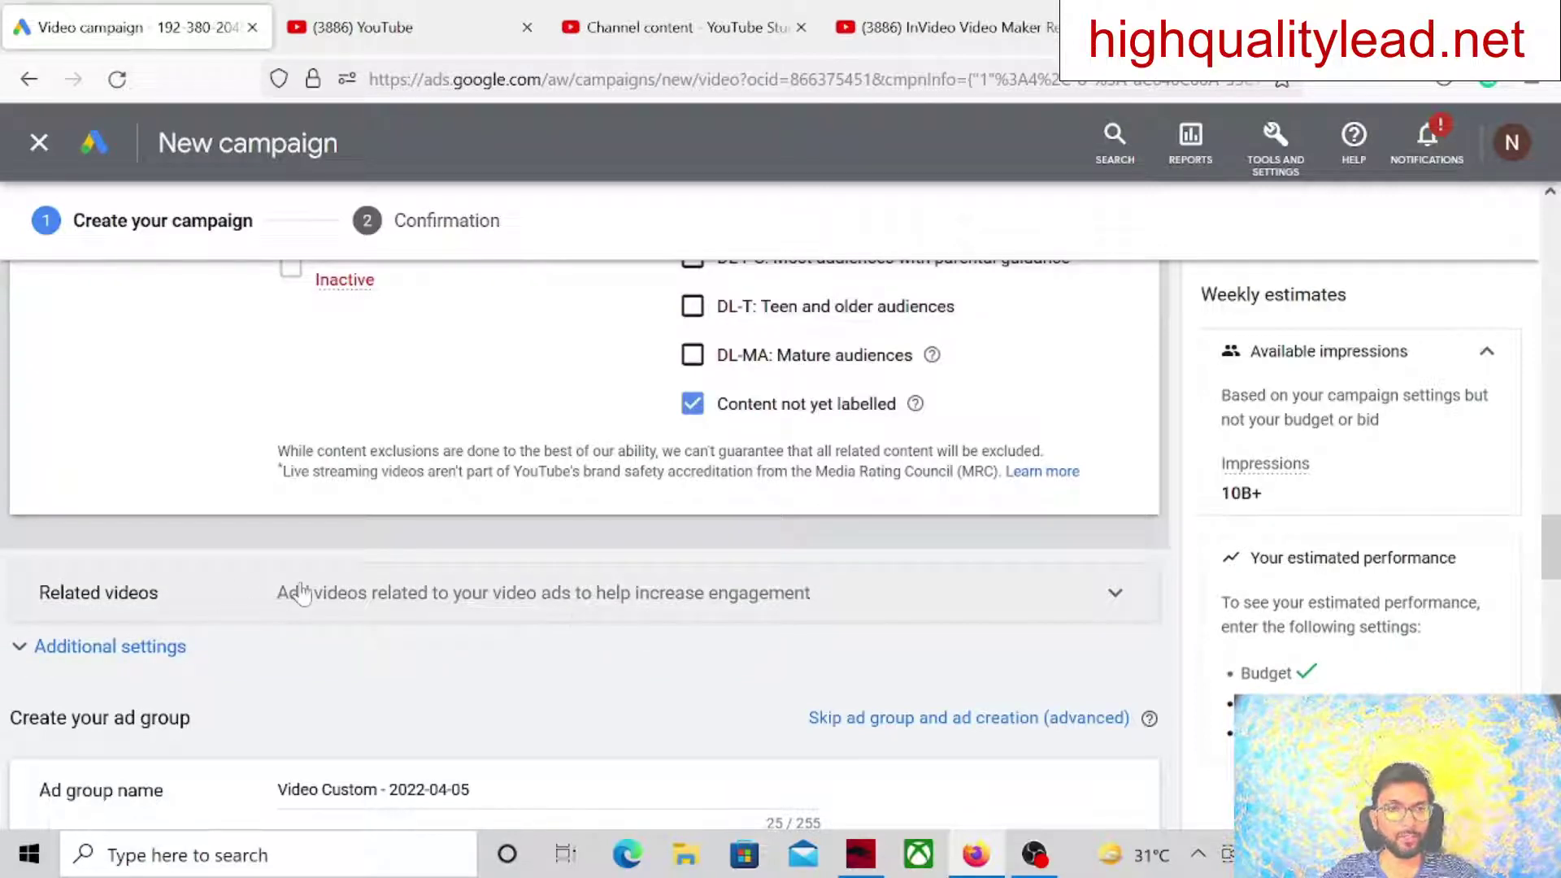
left_click(303, 592)
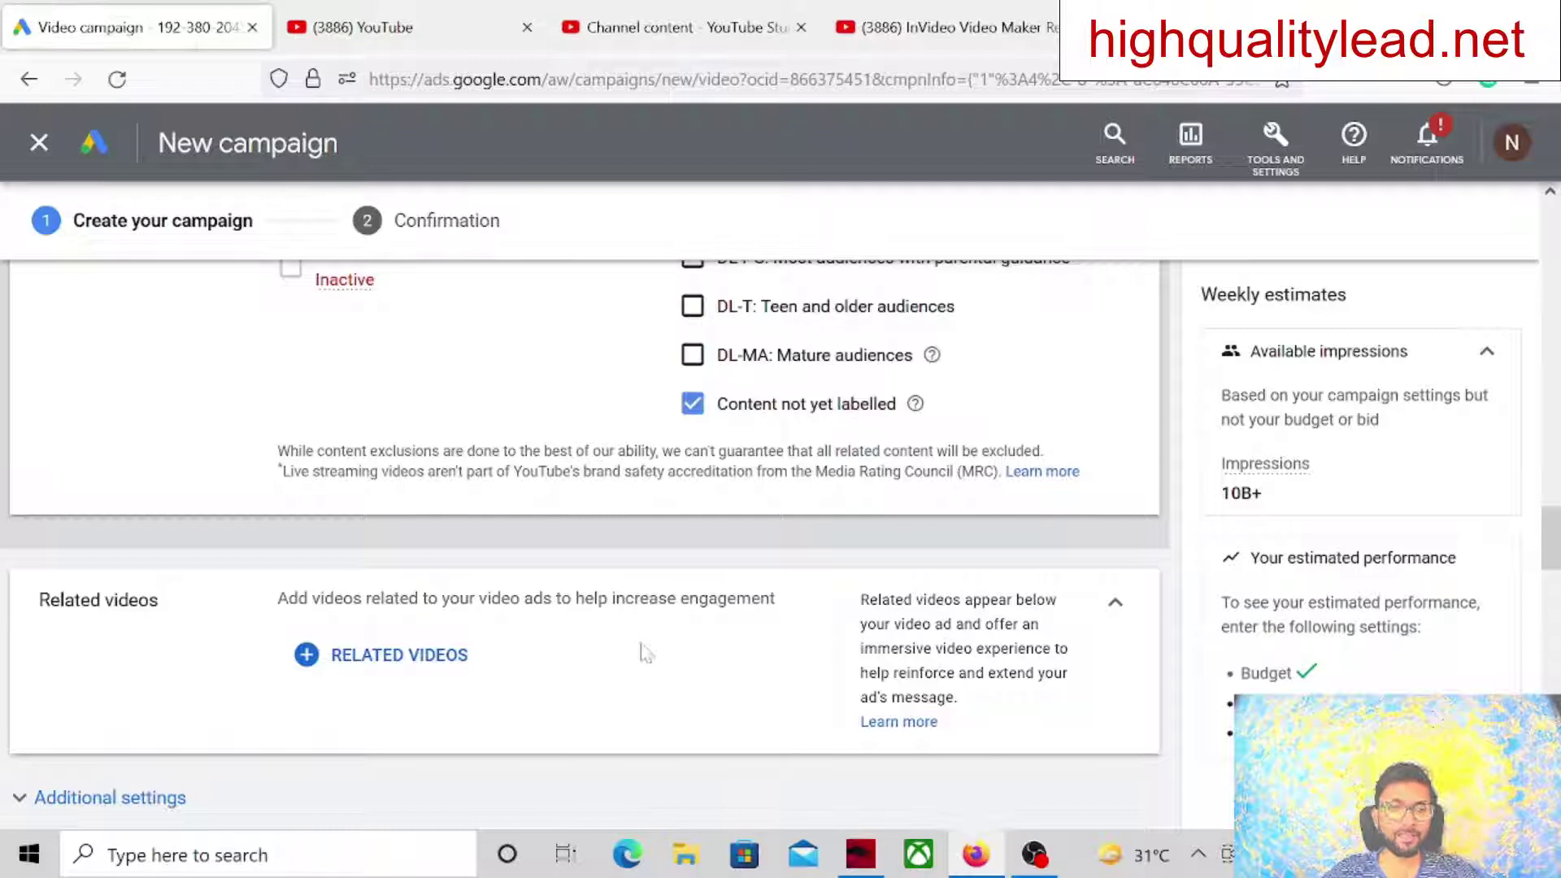
Set specific device targeting for computers, mobile phones and tablets, unchecking TV screens
scroll(642, 650, "down", 2)
scroll(639, 649, "down", 2)
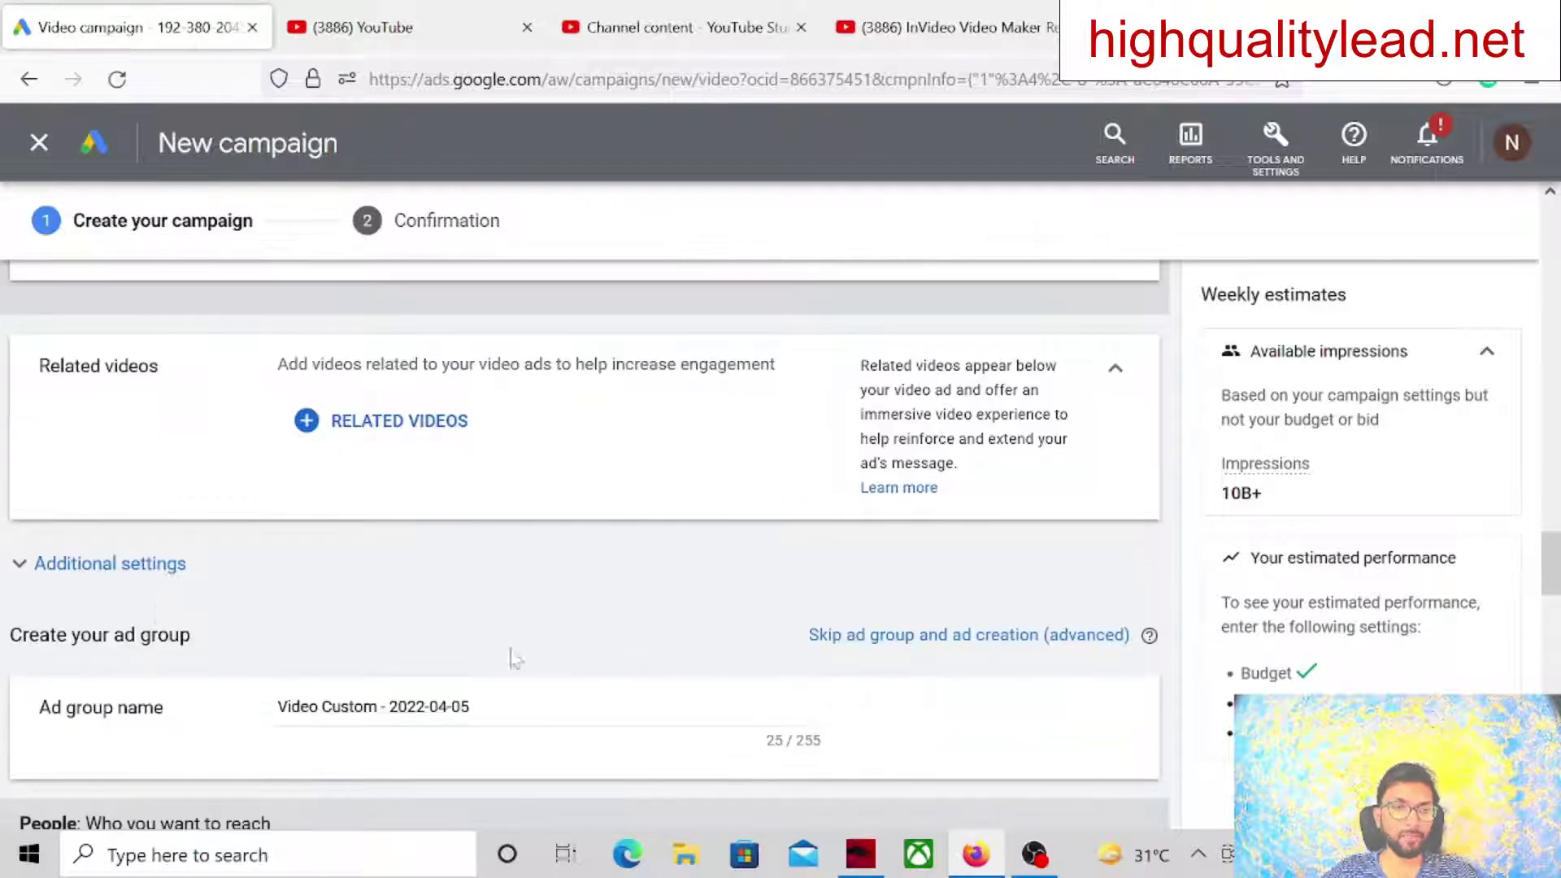
left_click(29, 569)
scroll(621, 576, "down", 2)
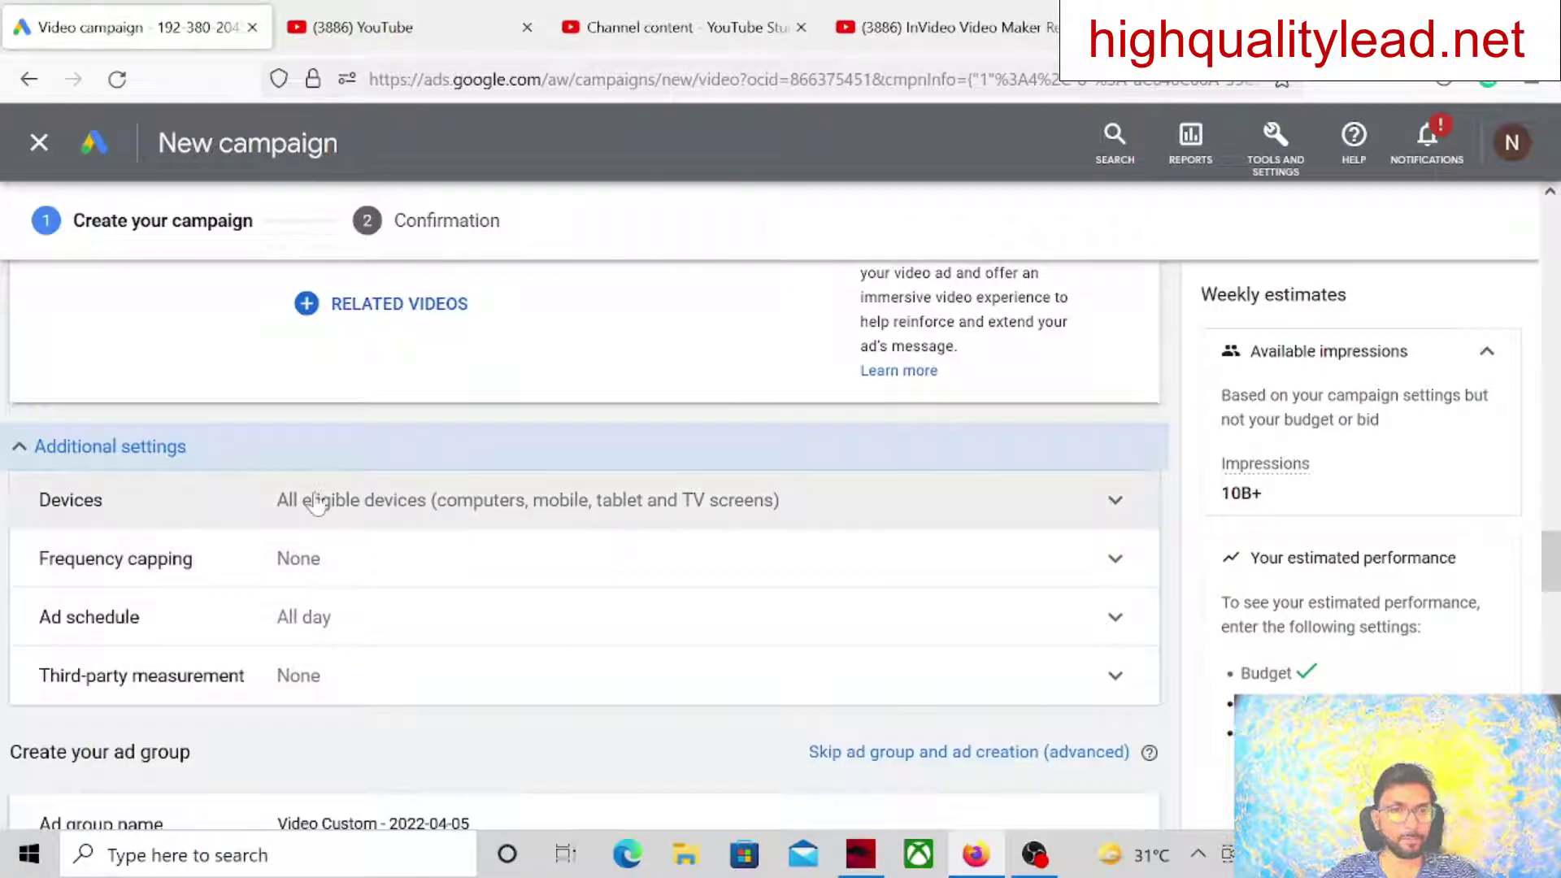
left_click(511, 510)
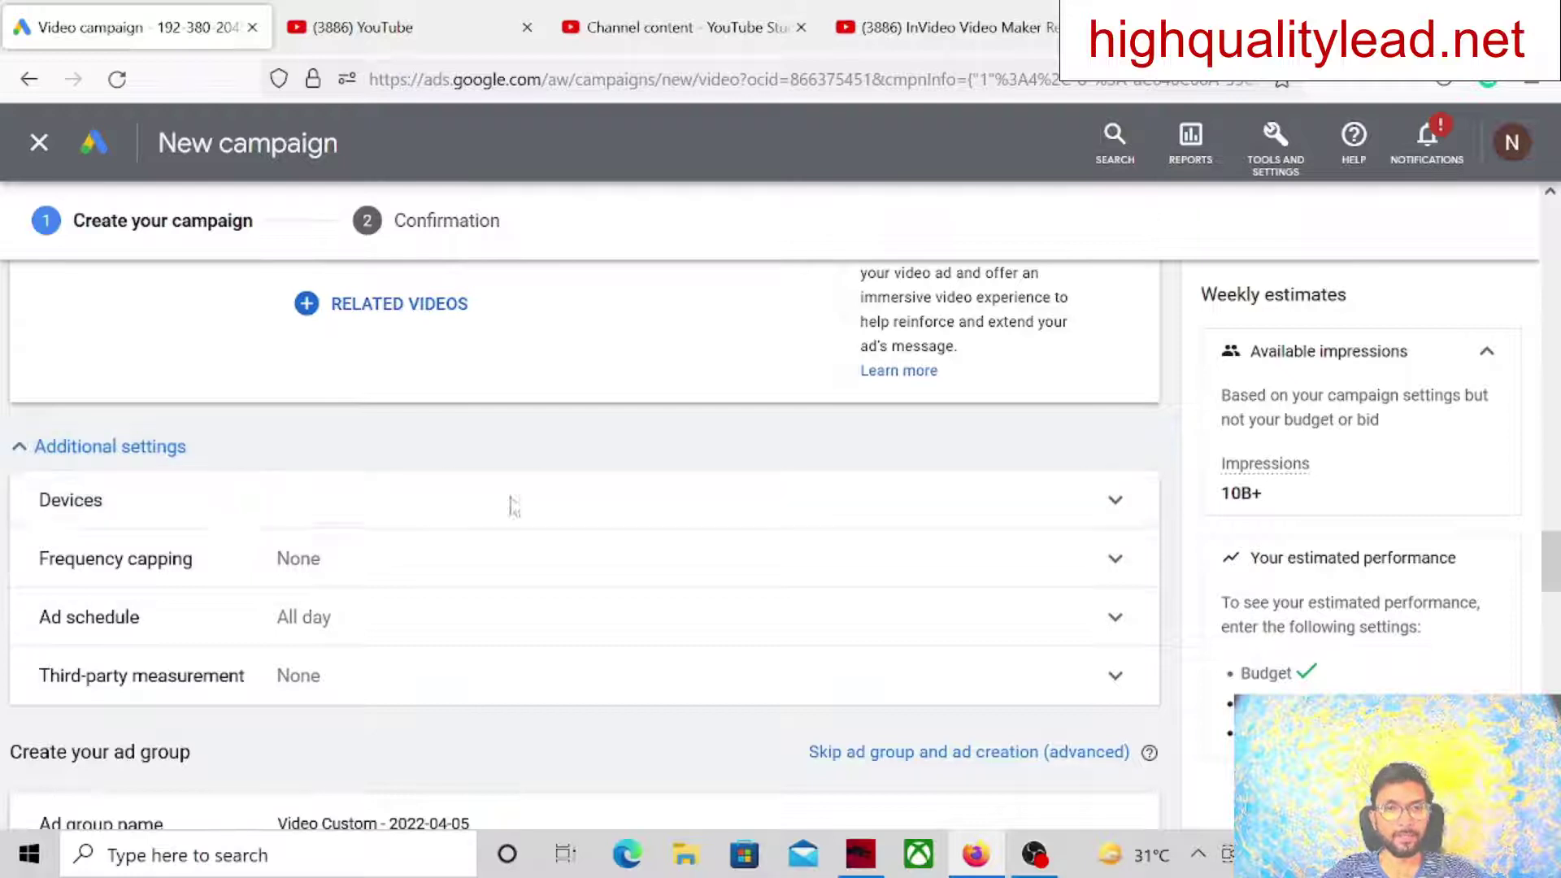
left_click(291, 588)
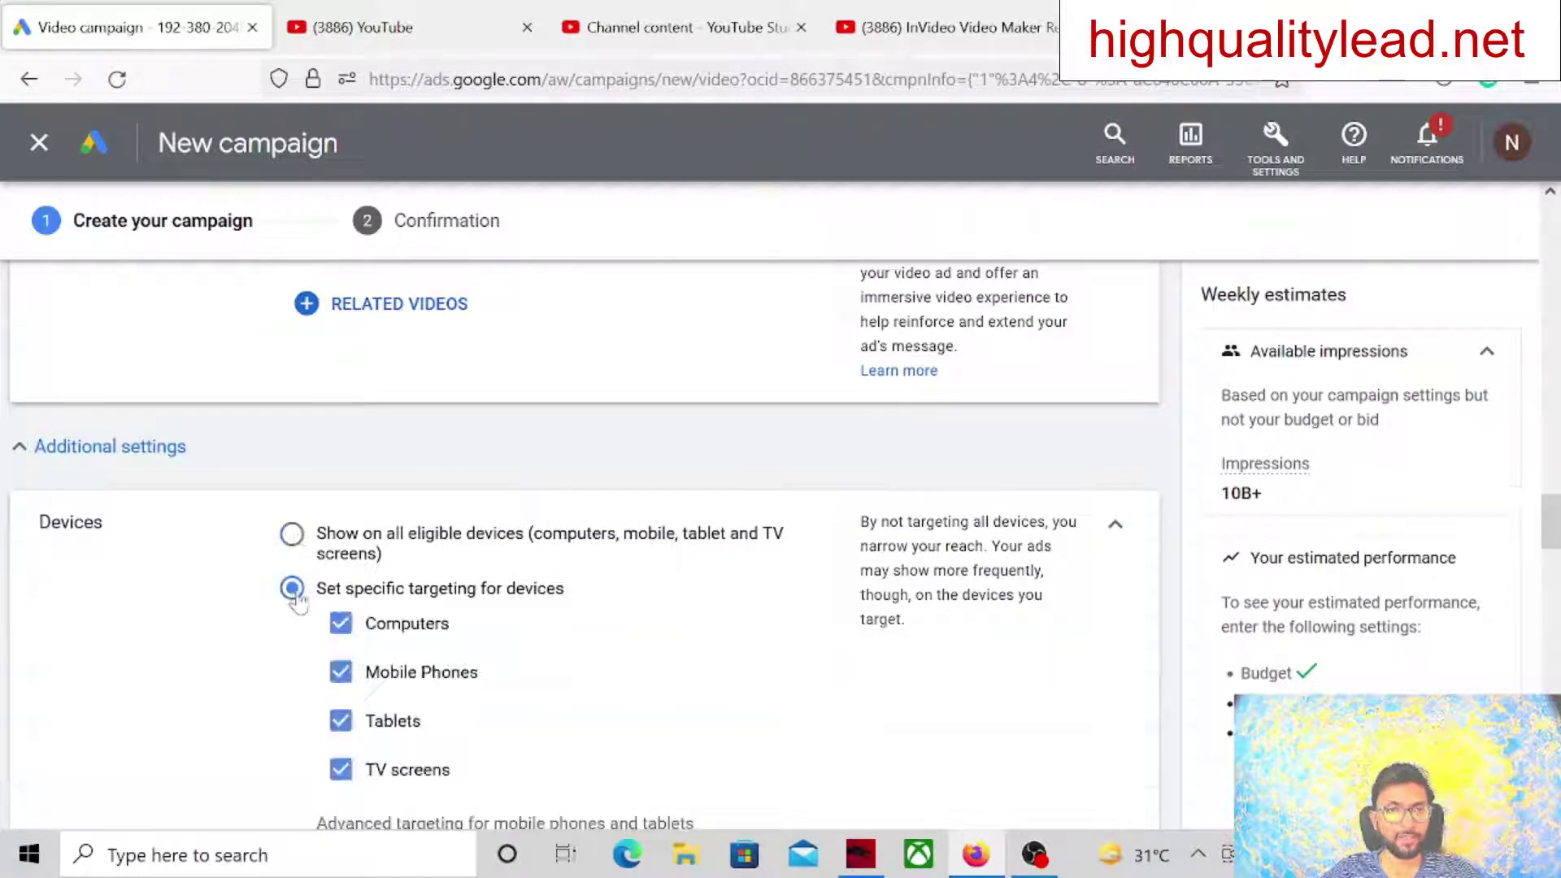
scroll(732, 538, "down", 2)
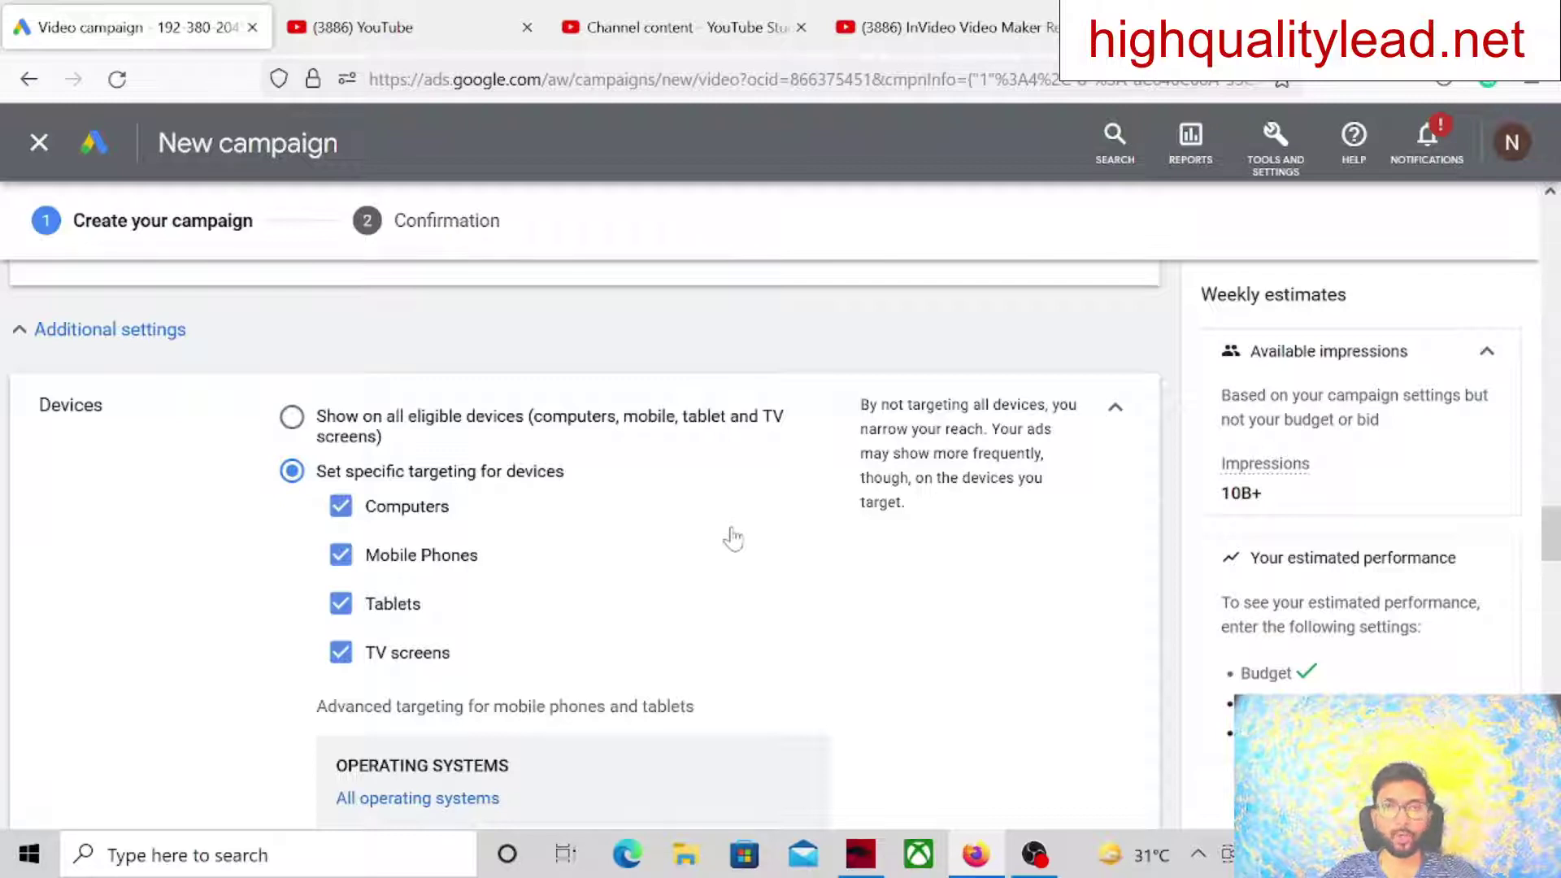
left_click(342, 656)
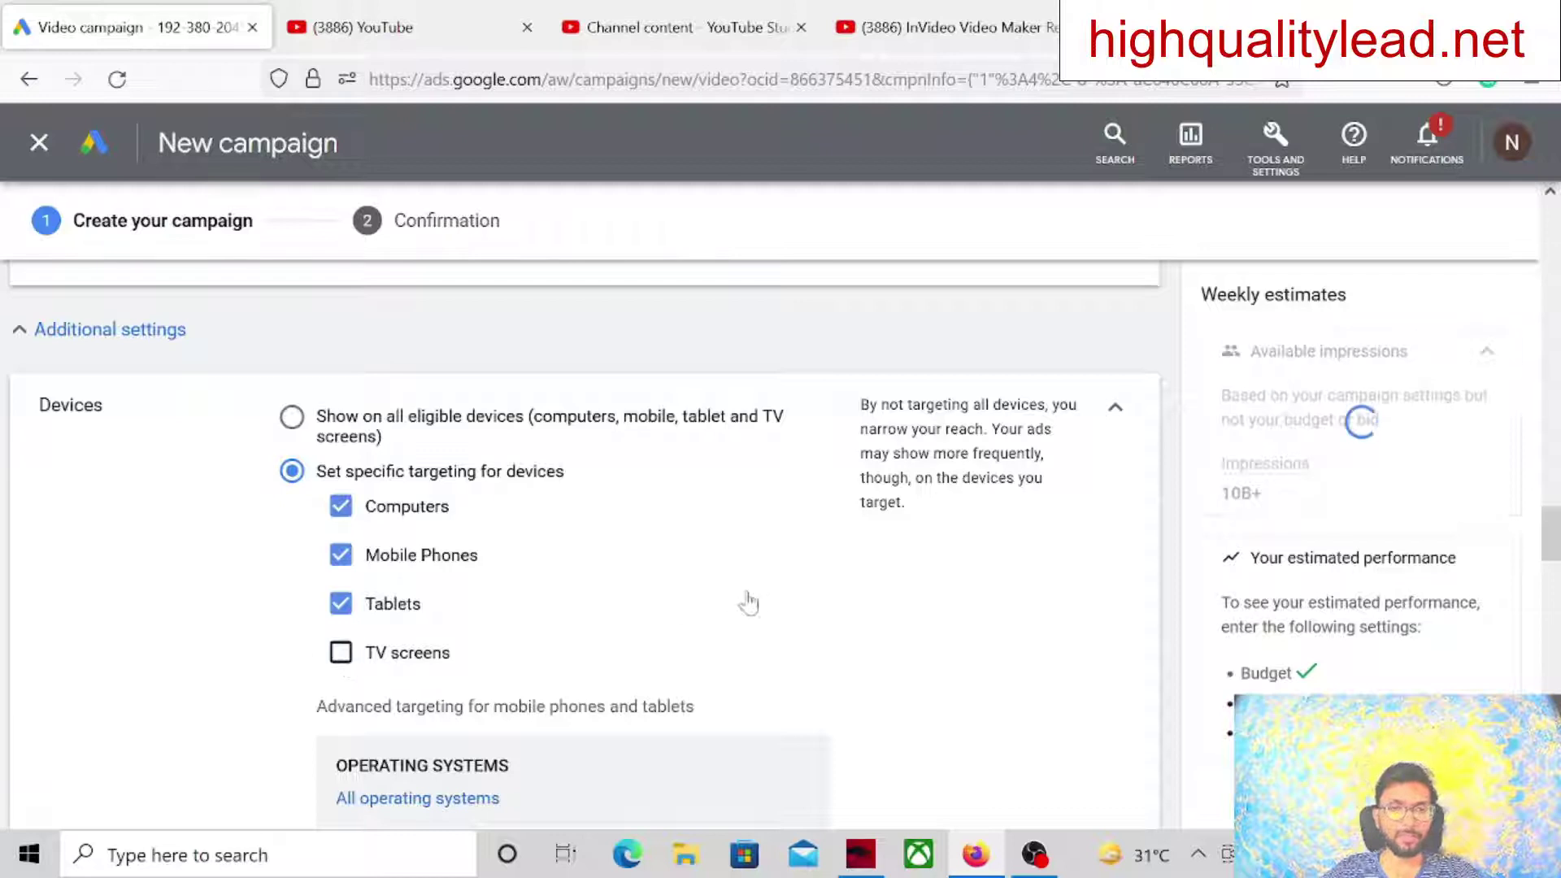
scroll(757, 600, "down", 3)
scroll(758, 600, "down", 2)
scroll(756, 599, "down", 1)
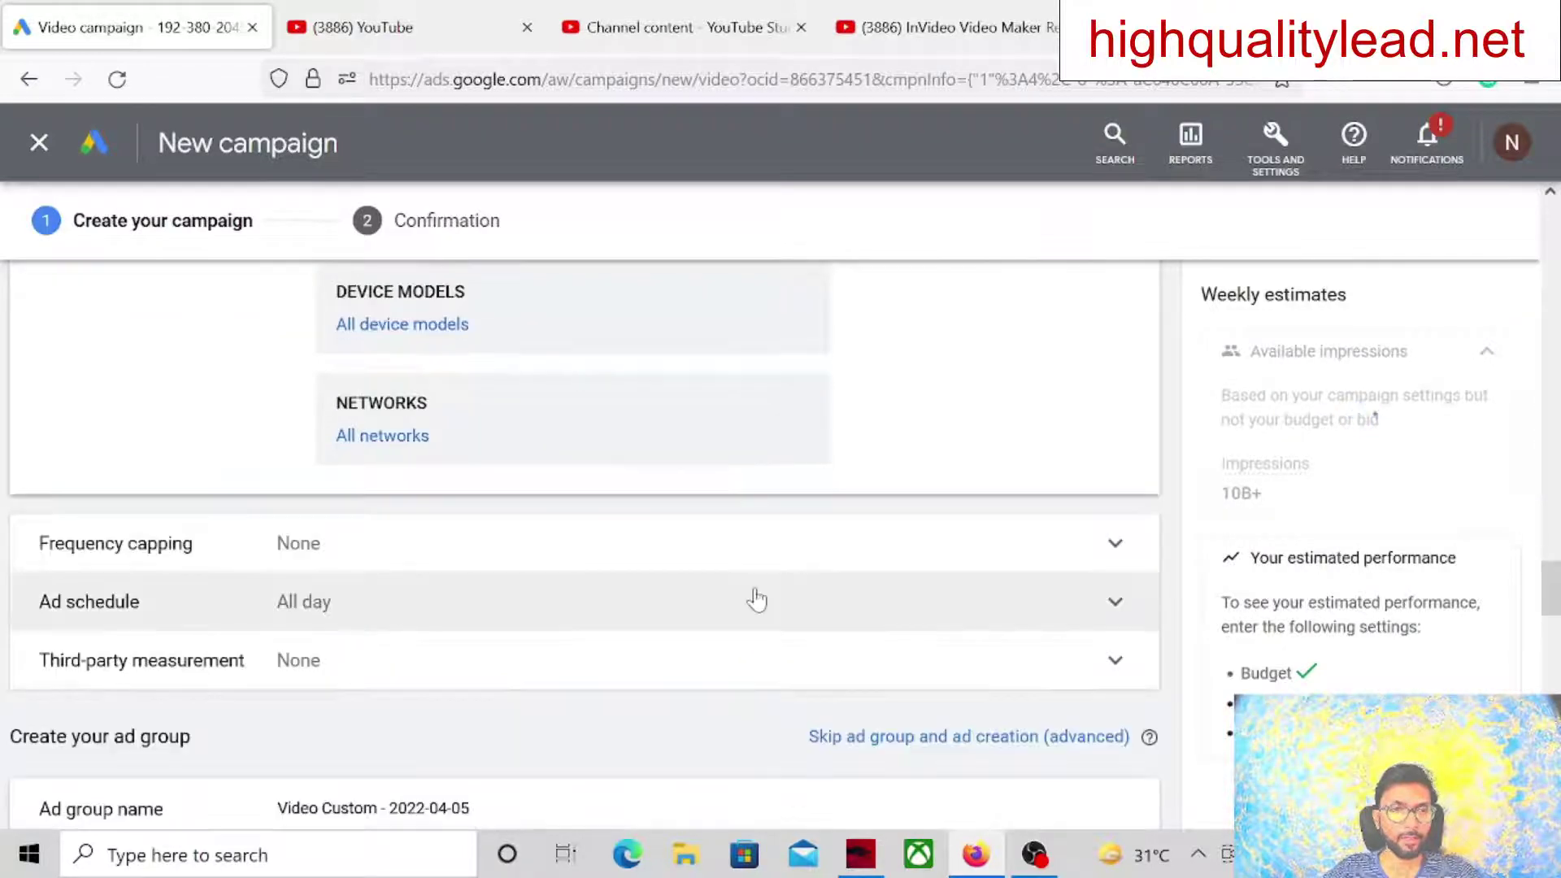
Cap impression frequency at 2 impressions per day
left_click(301, 561)
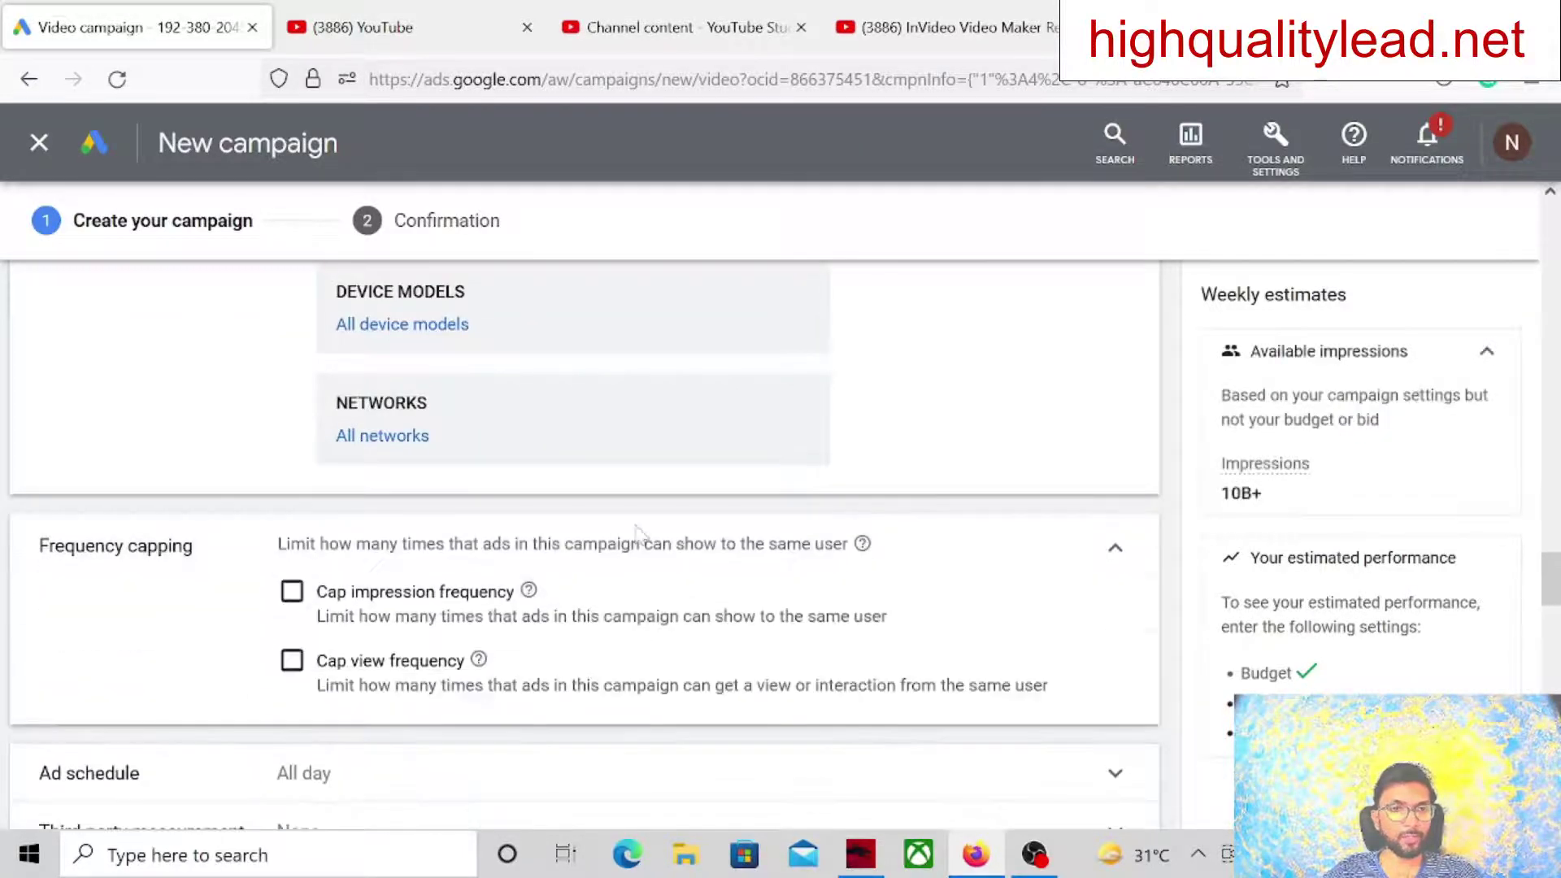
left_click(292, 592)
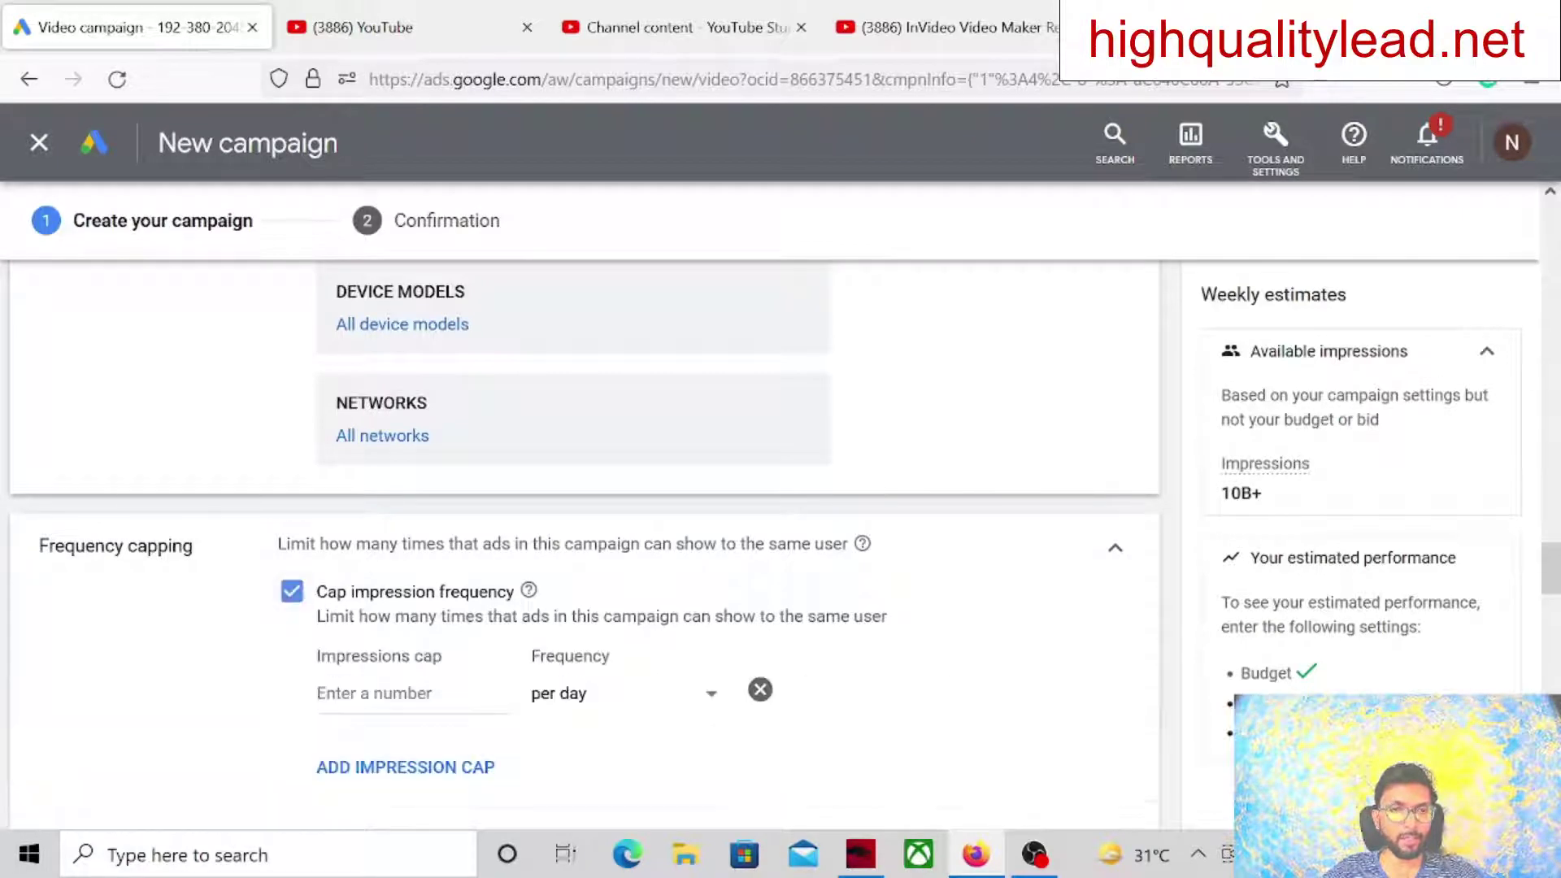
left_click(374, 694)
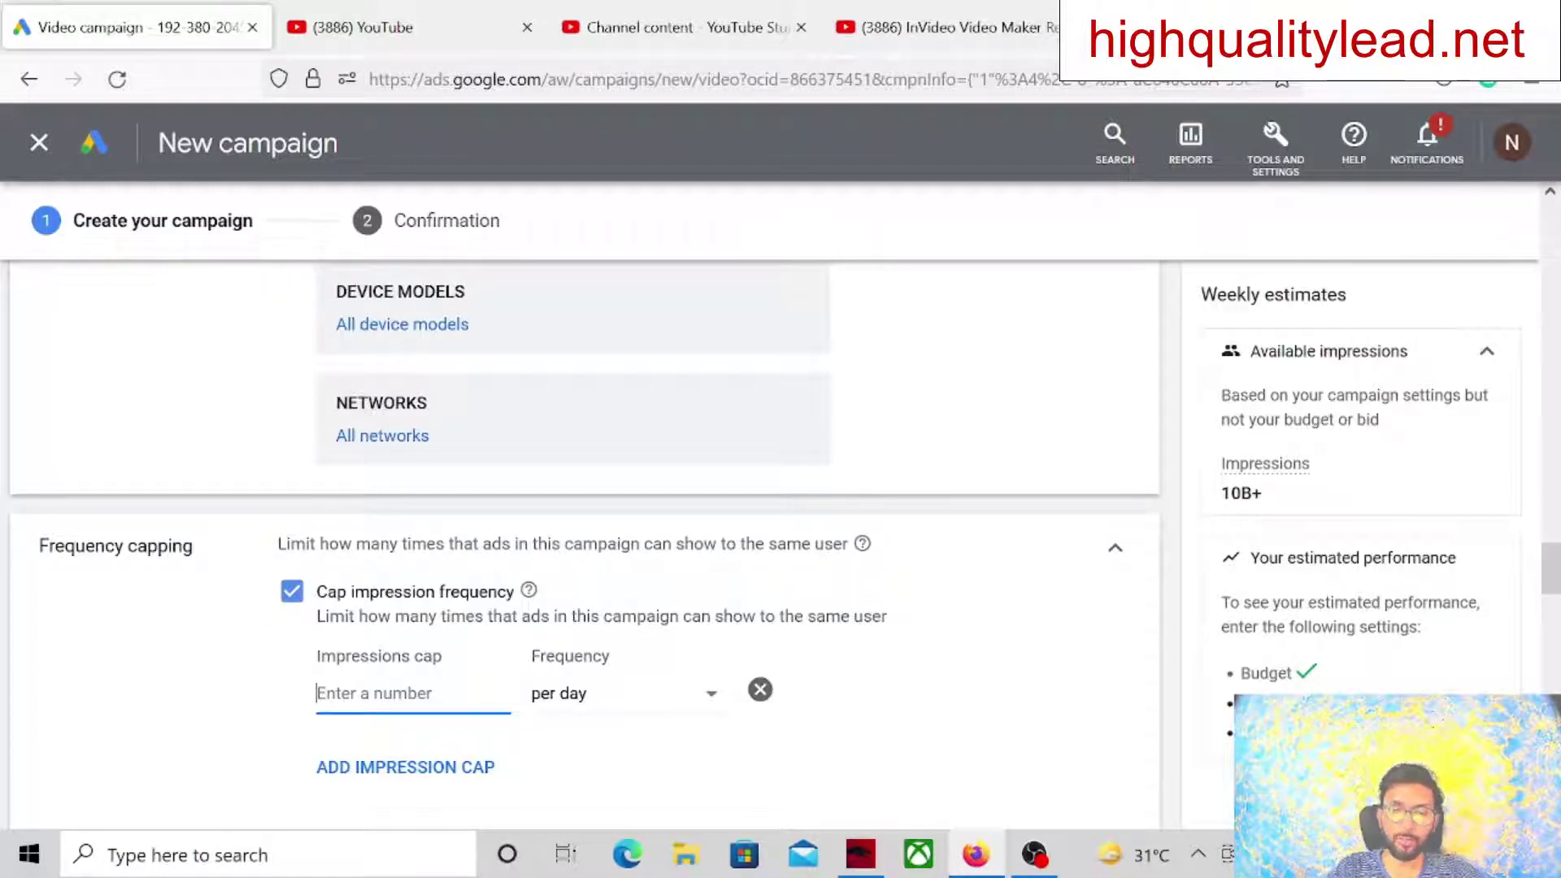
type("2")
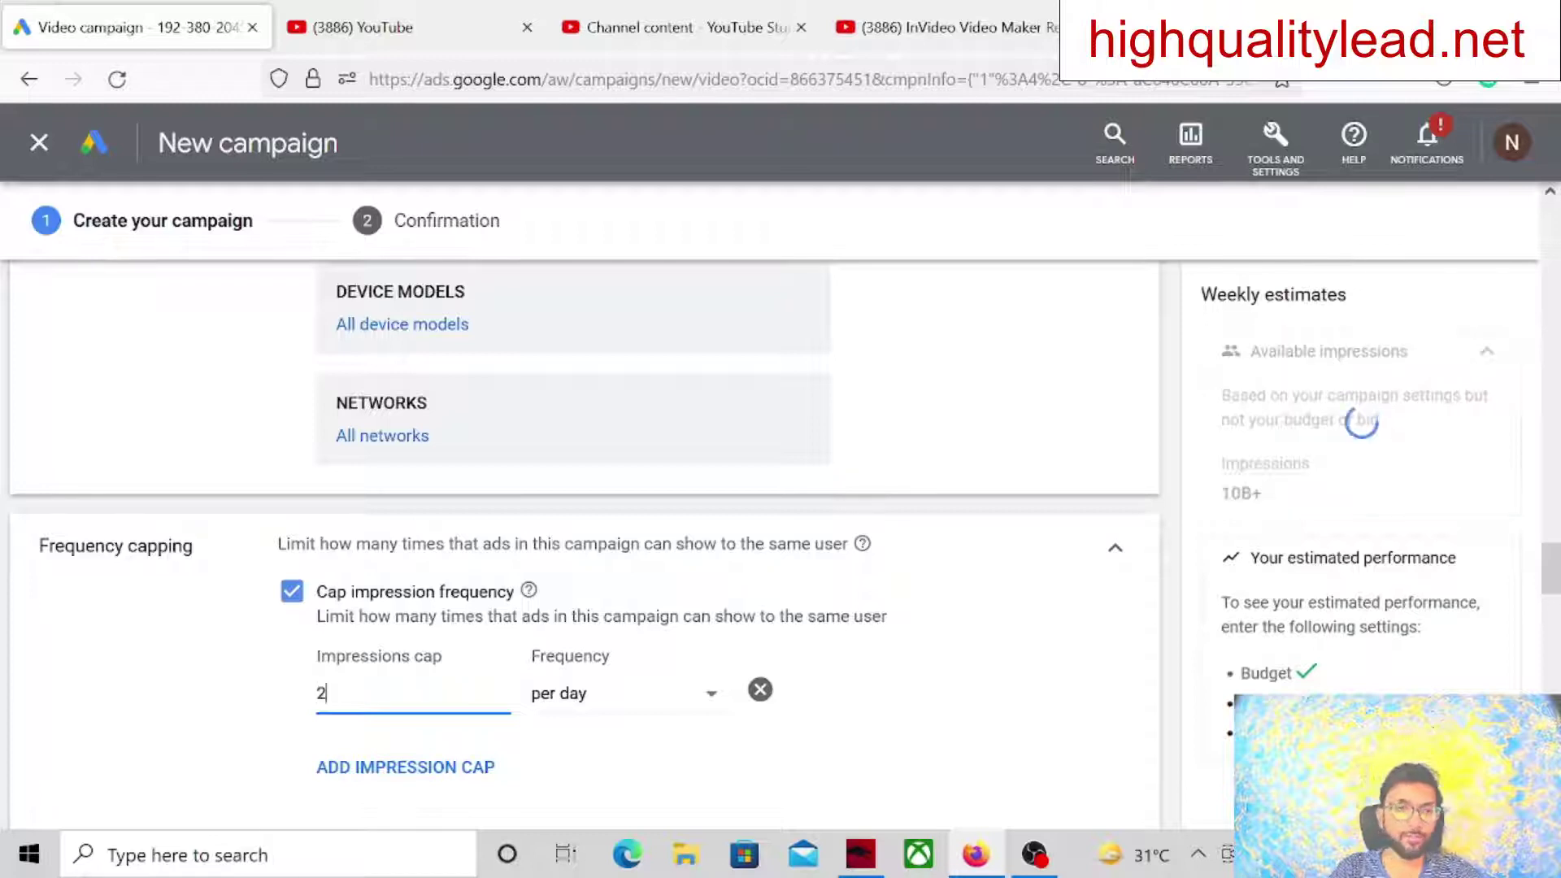
left_click(173, 713)
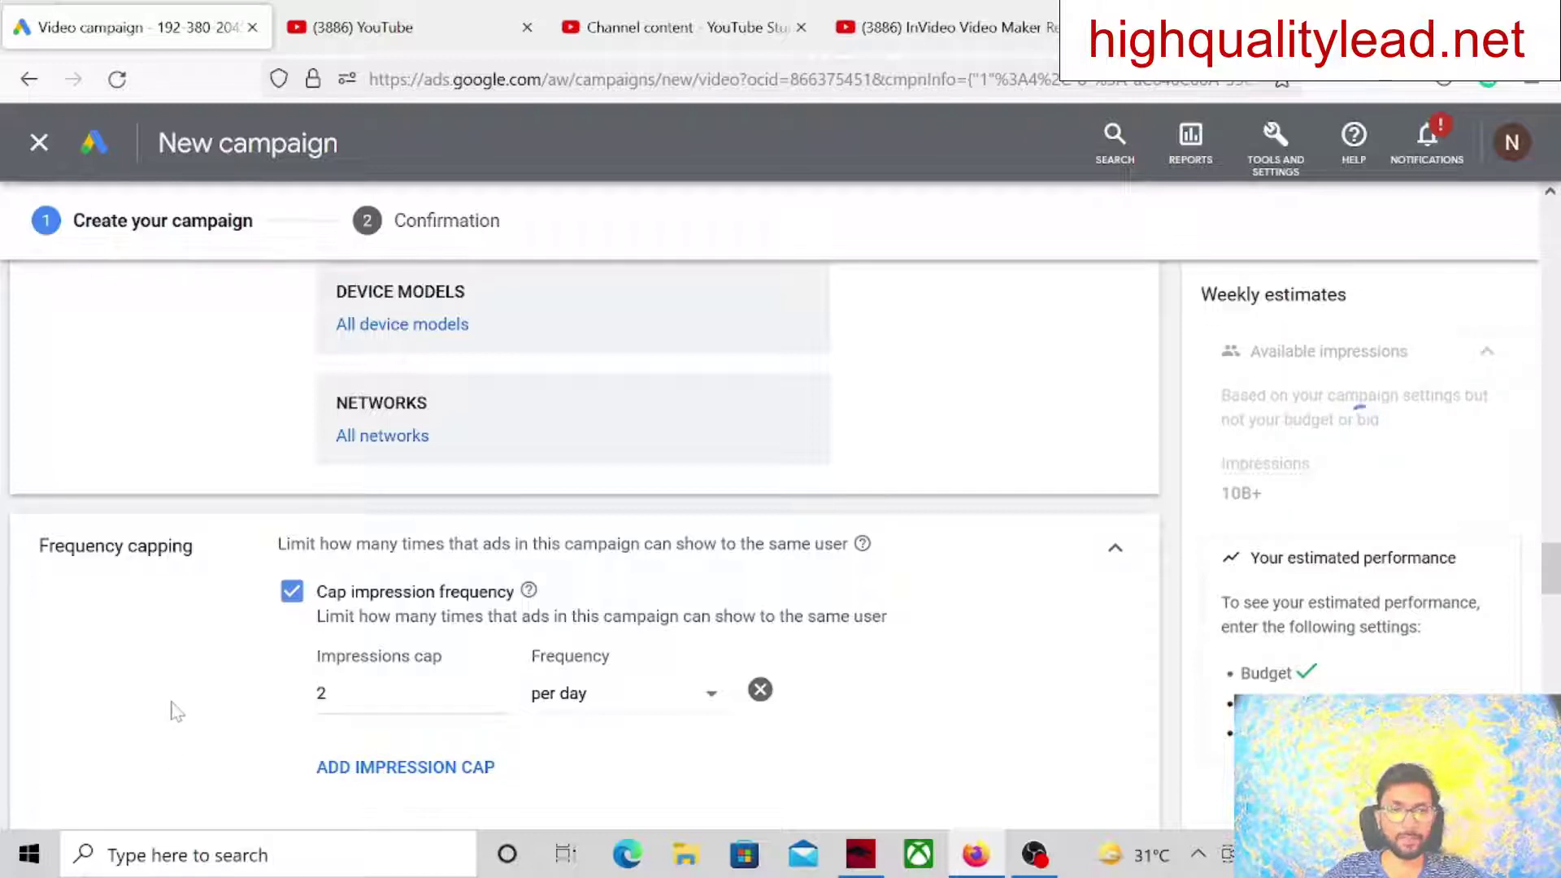
scroll(187, 726, "down", 3)
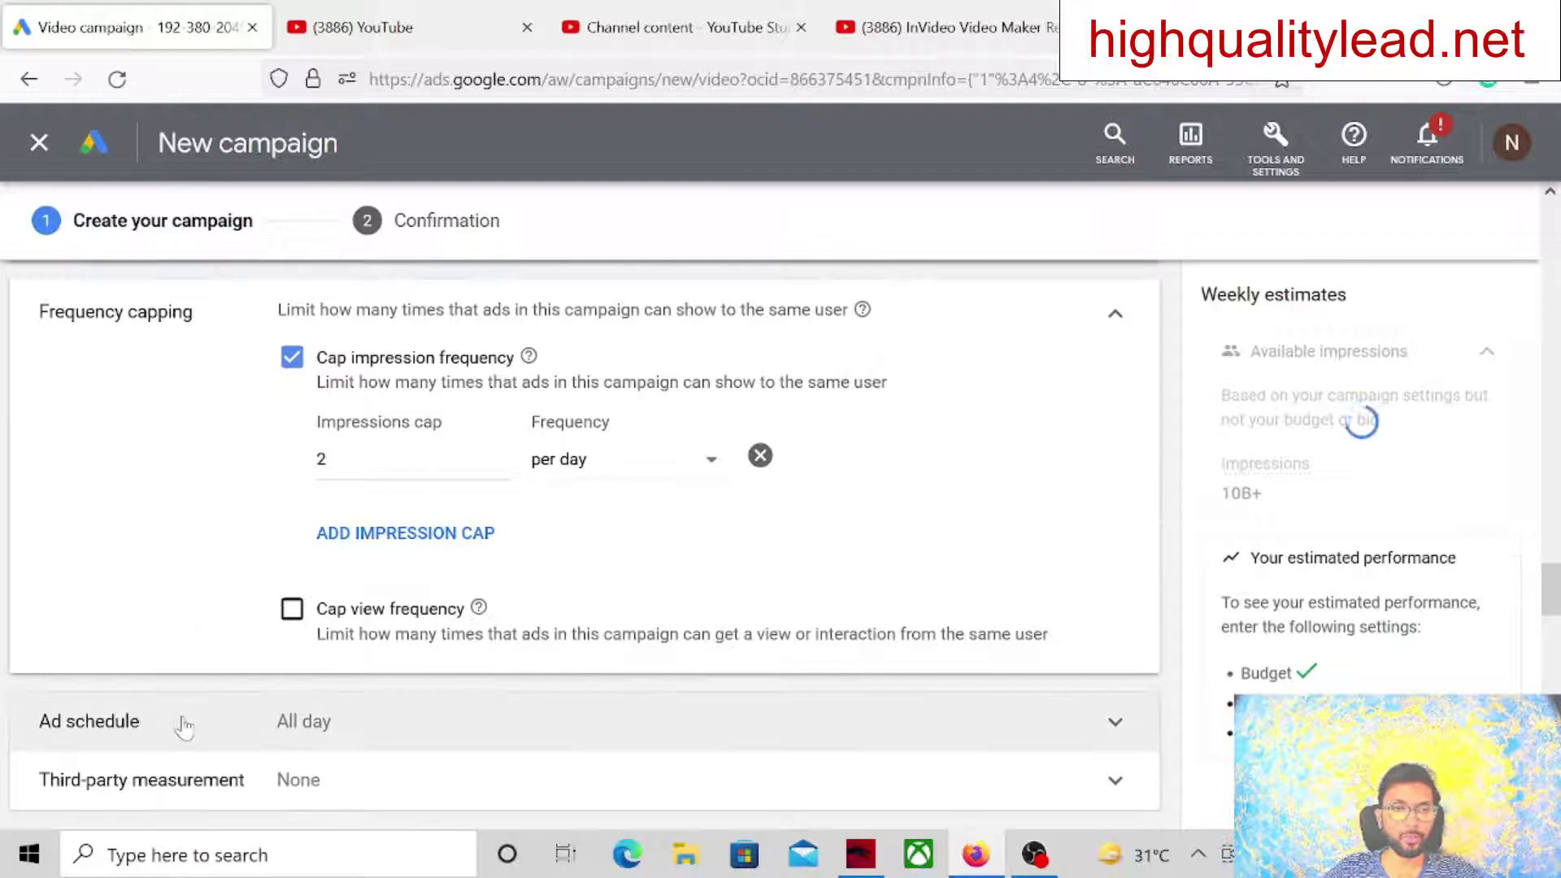
scroll(191, 723, "down", 1)
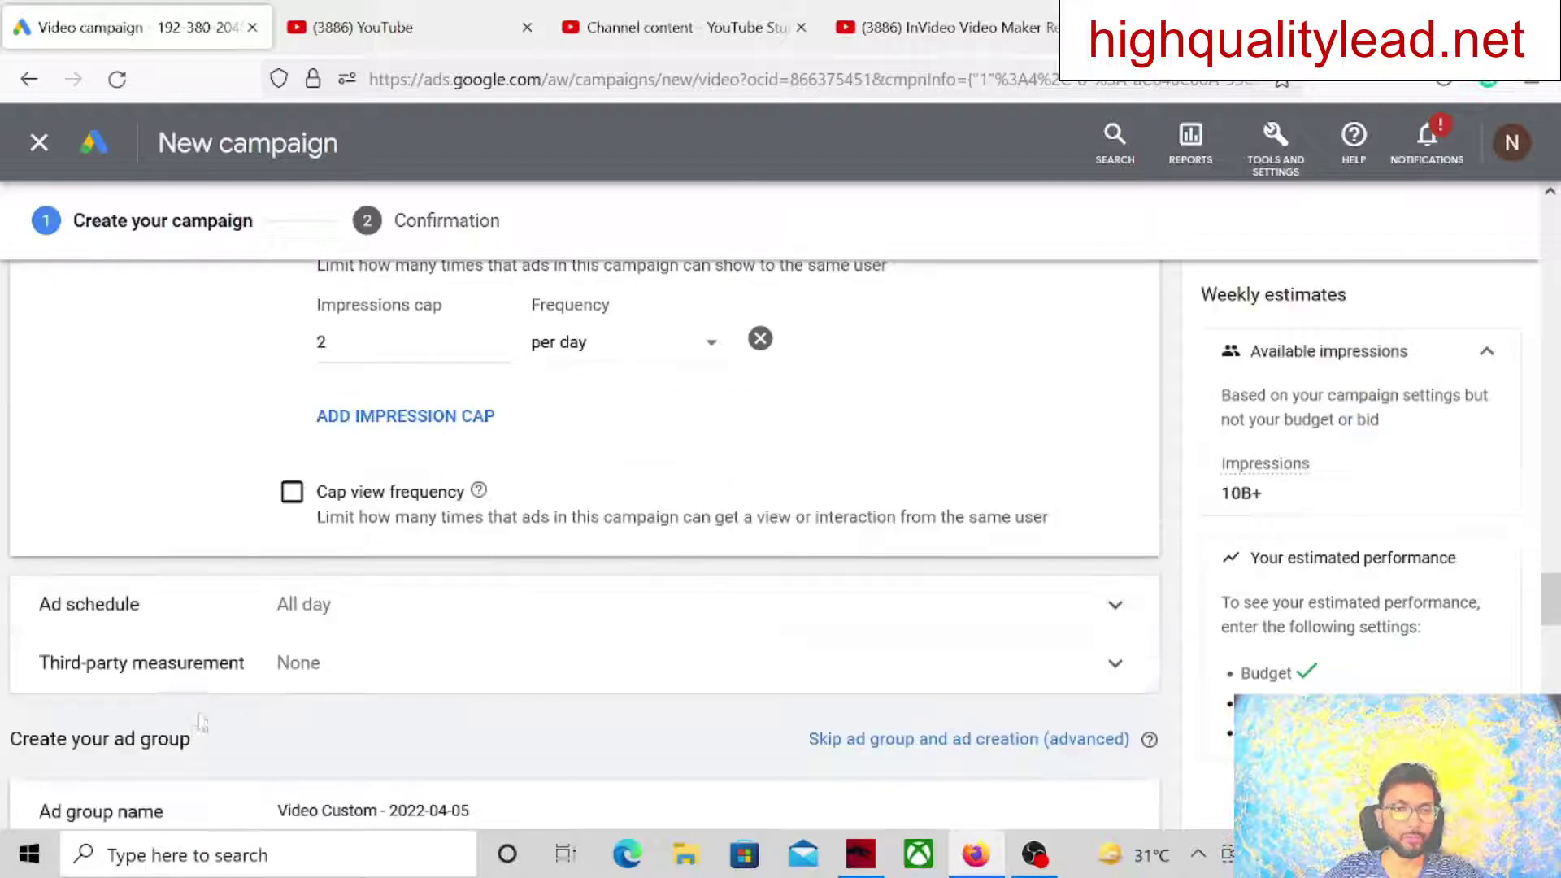
Expand the Ad schedule settings to review the all-days schedule
left_click(422, 601)
scroll(697, 499, "down", 2)
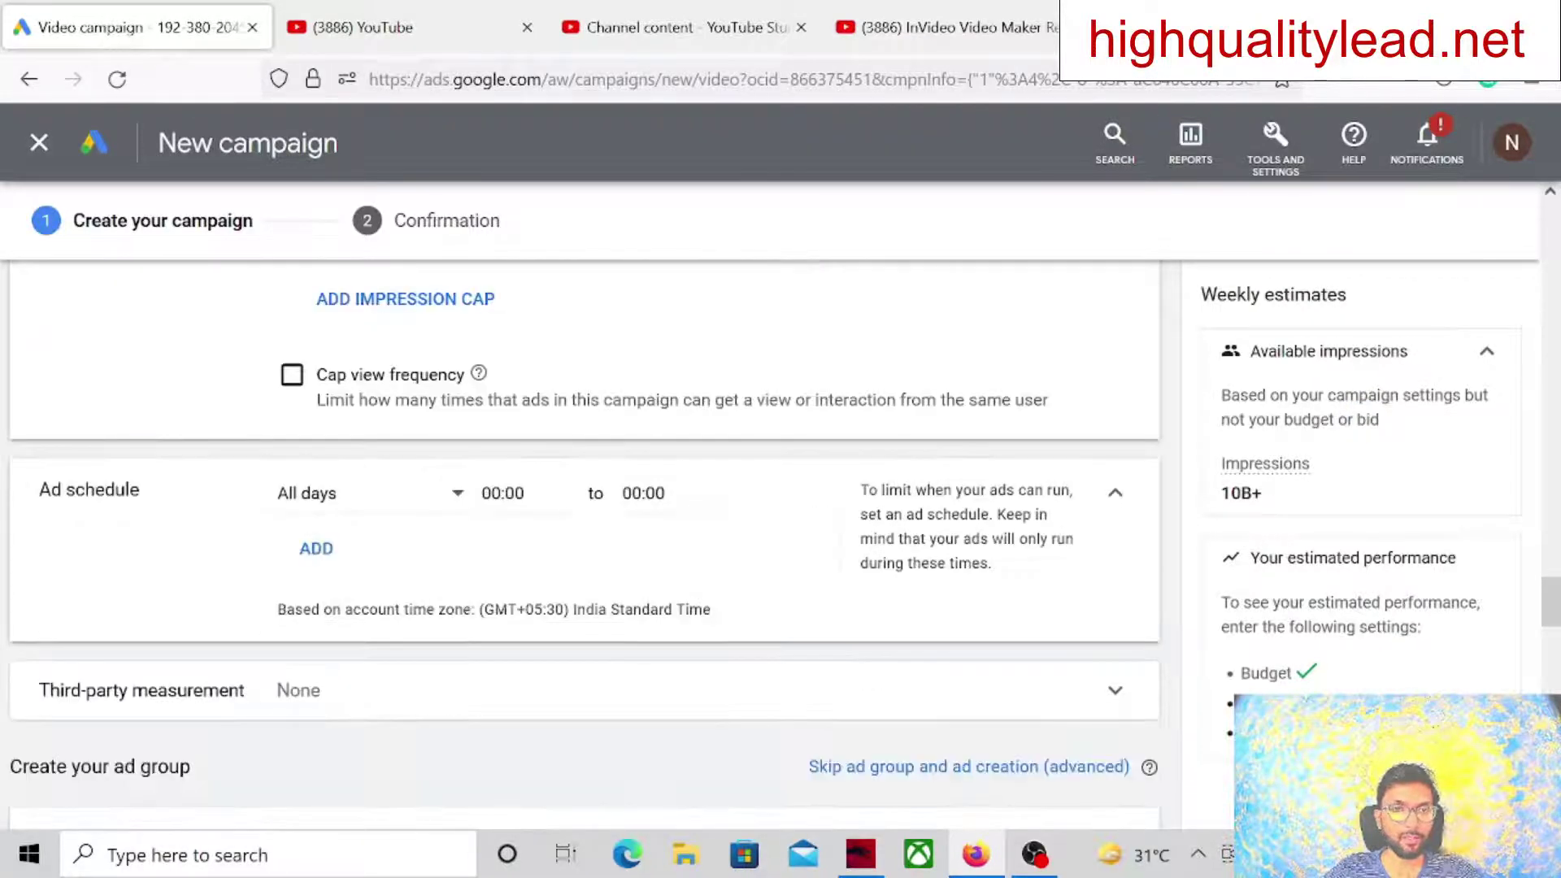
scroll(665, 561, "down", 2)
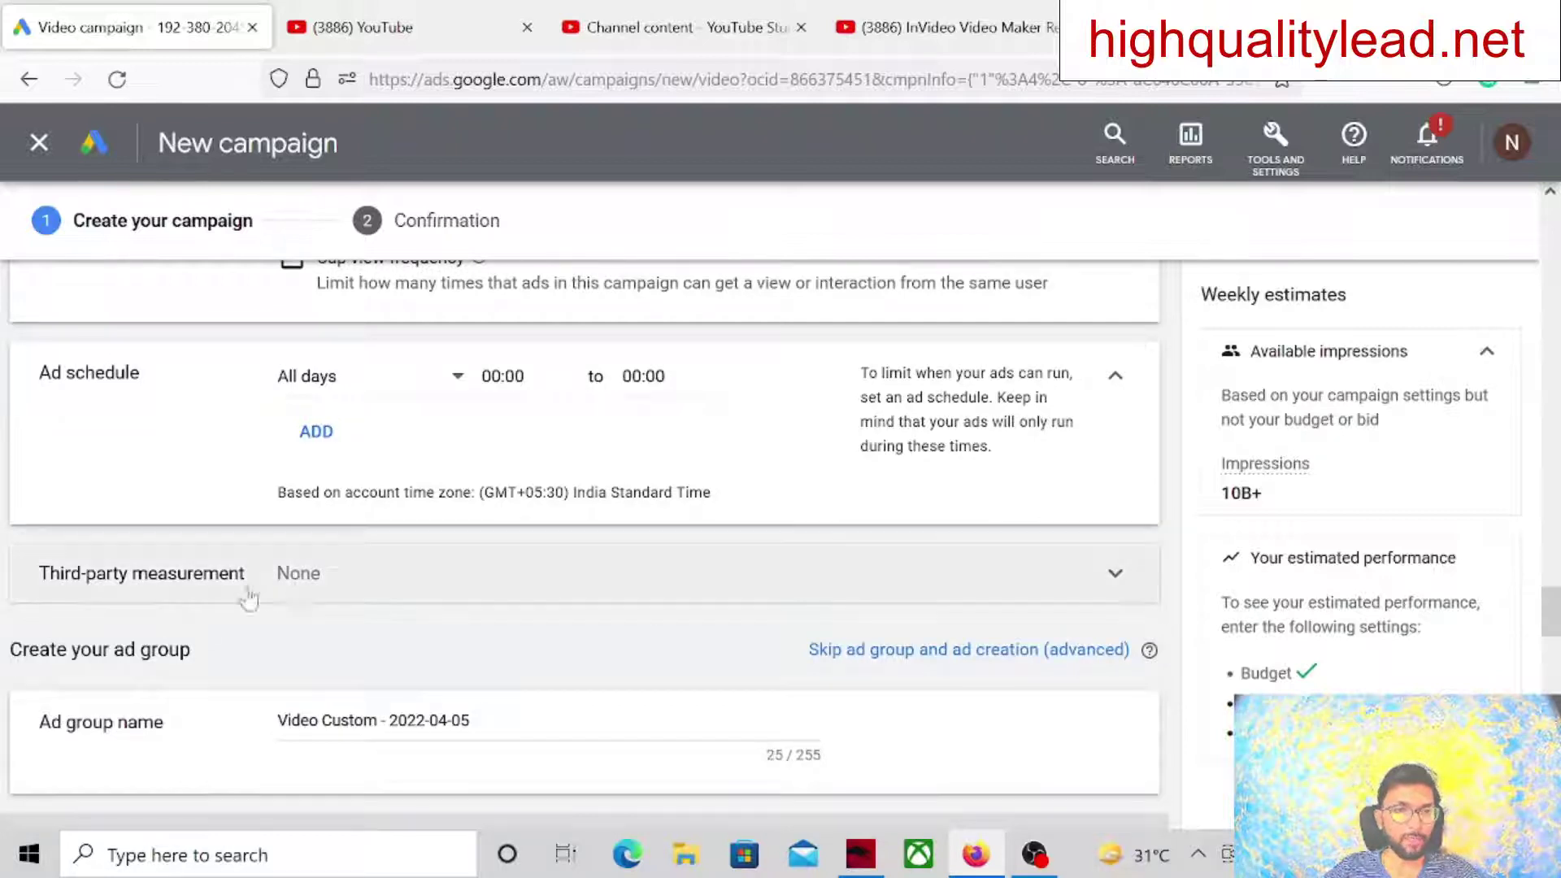
Expand Third-party measurement to check available vendors
left_click(383, 583)
scroll(618, 534, "down", 3)
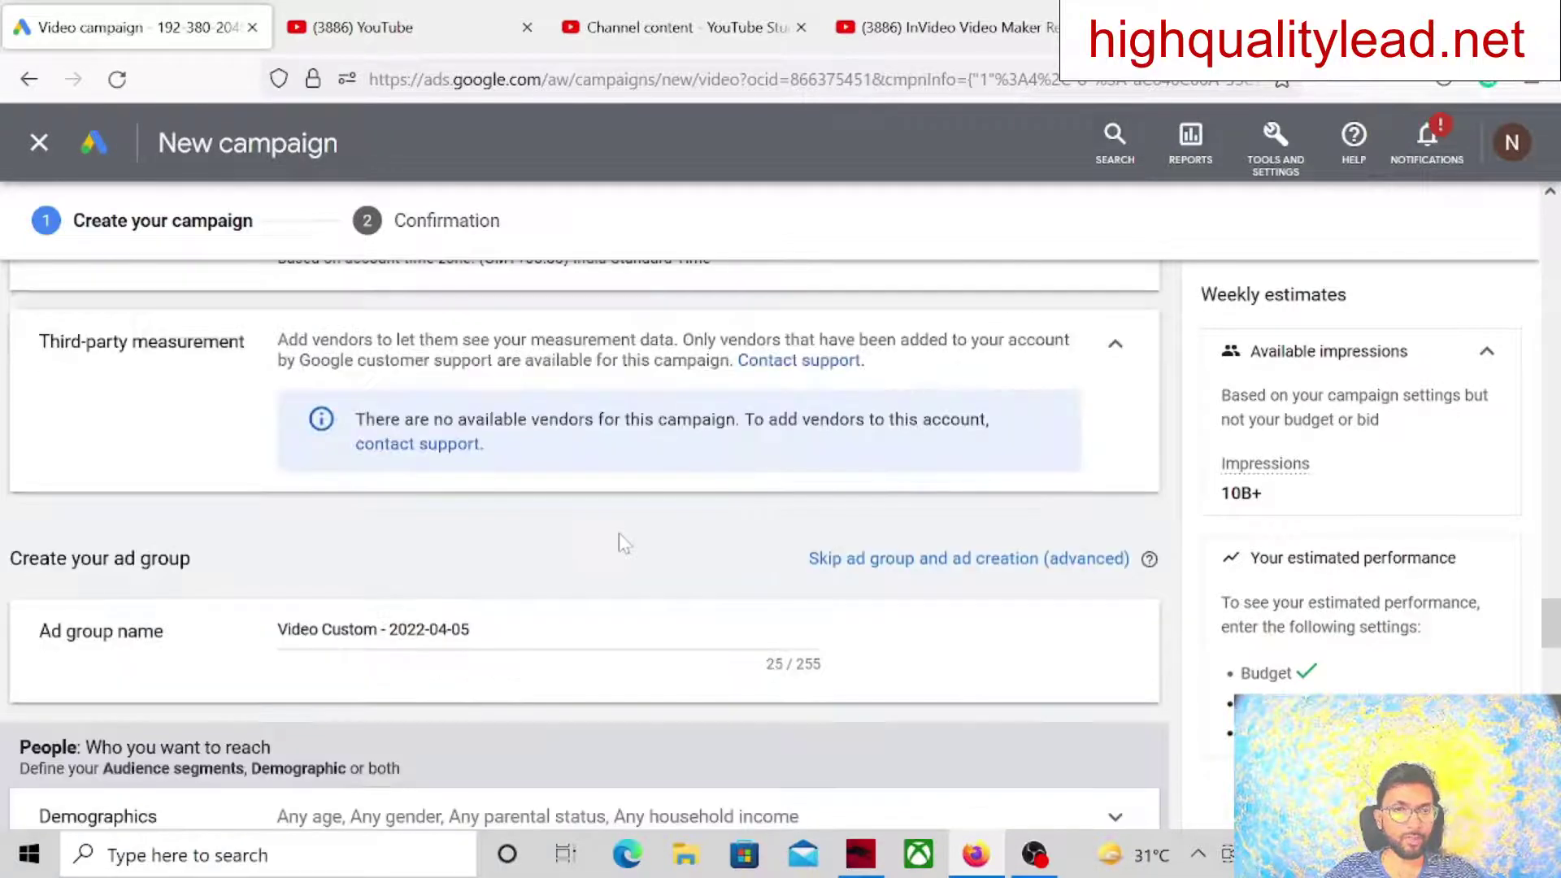
scroll(619, 535, "down", 2)
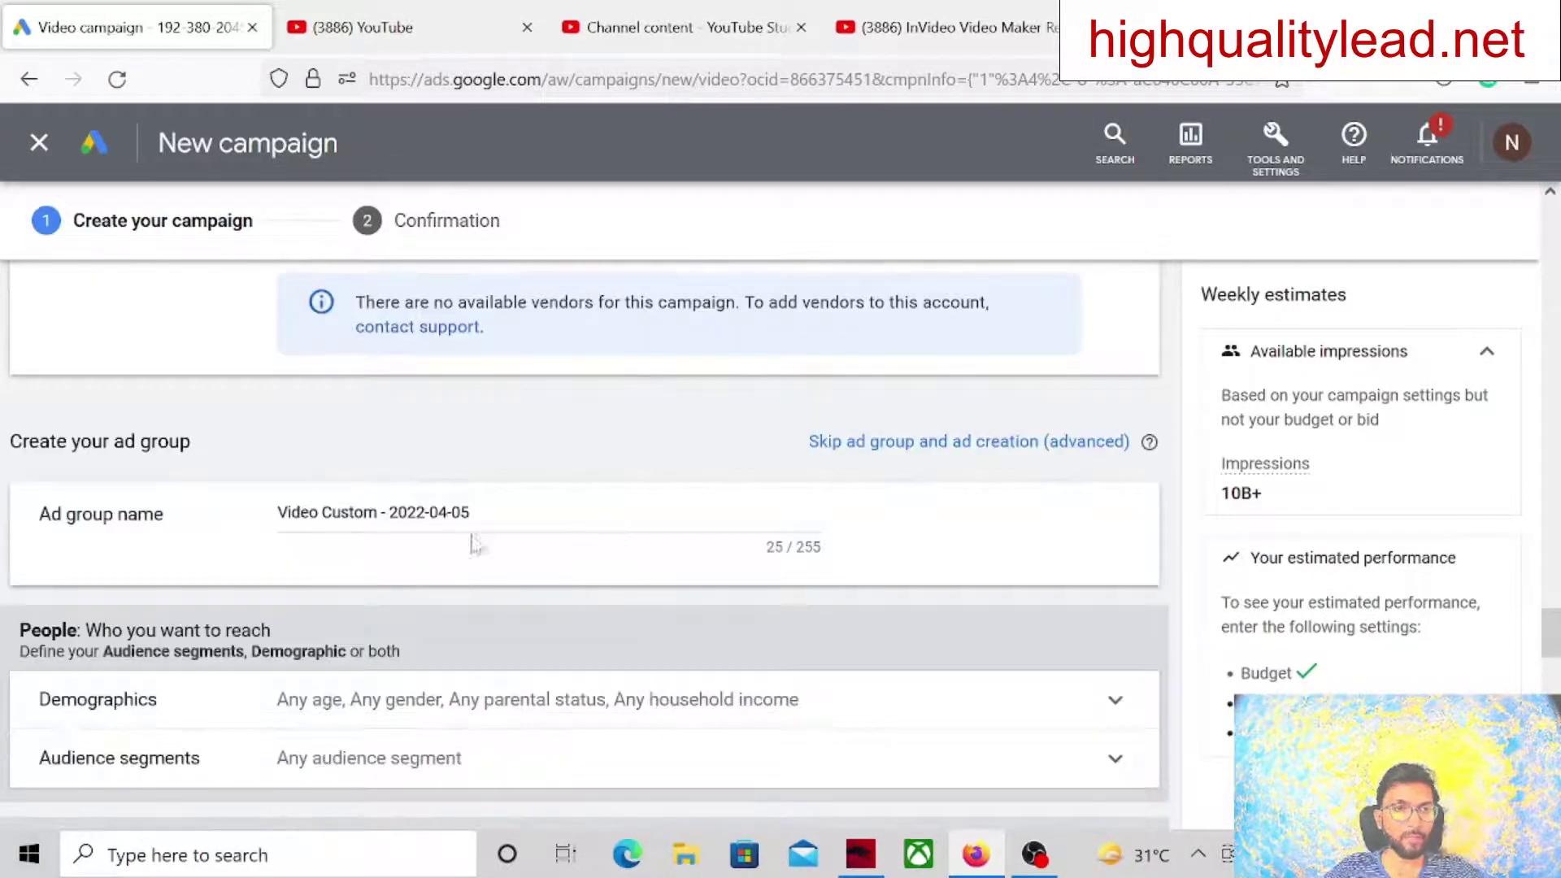
Replace the default ad group name with 'invideo ad gr'
triple_click(374, 513)
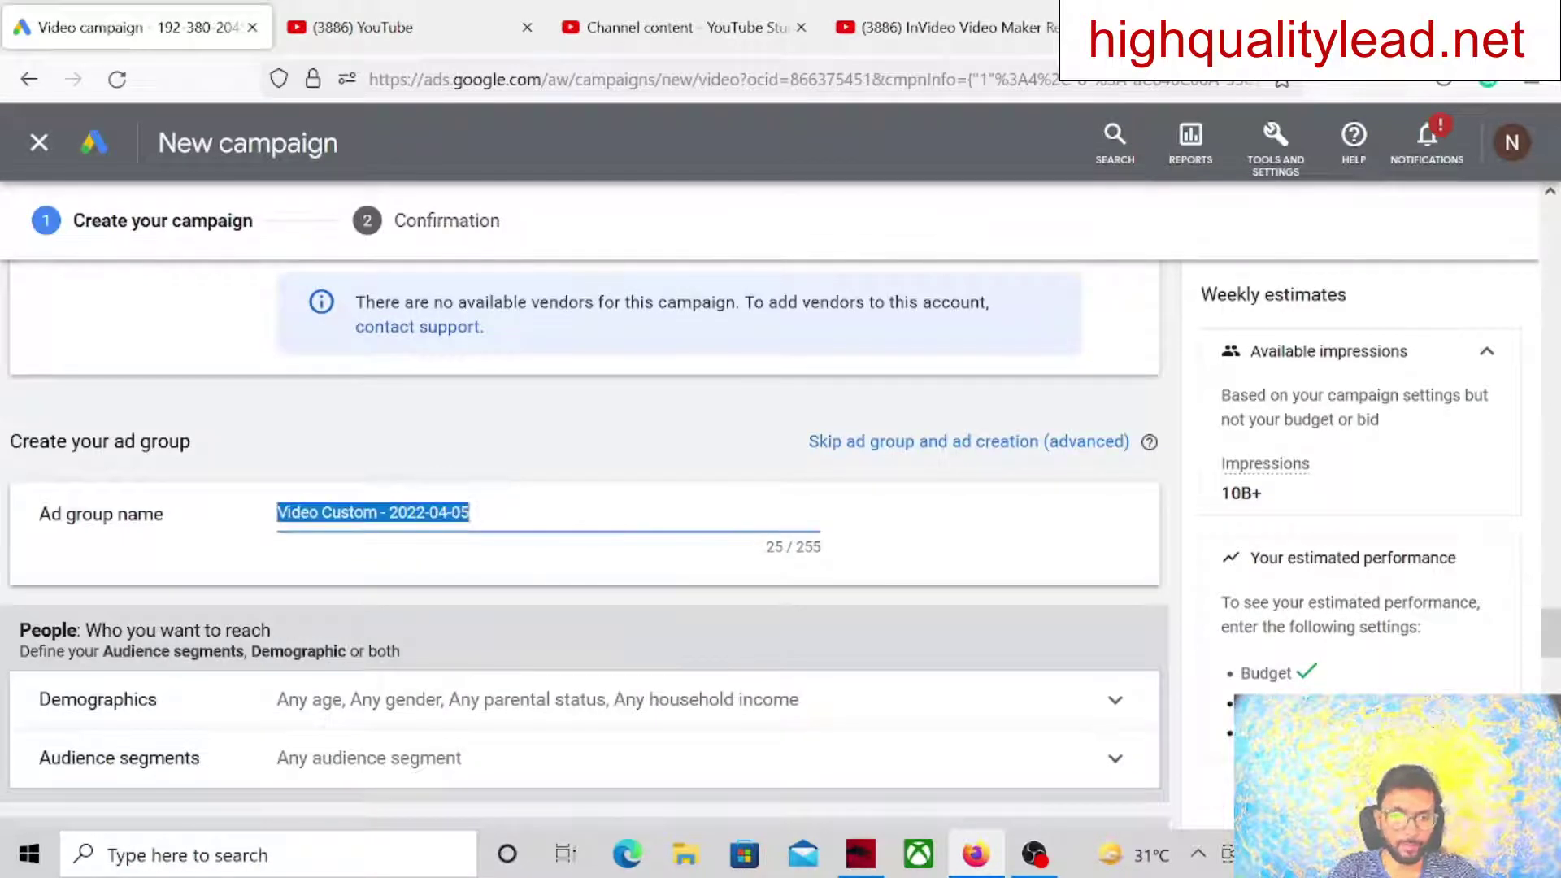
type("invideo")
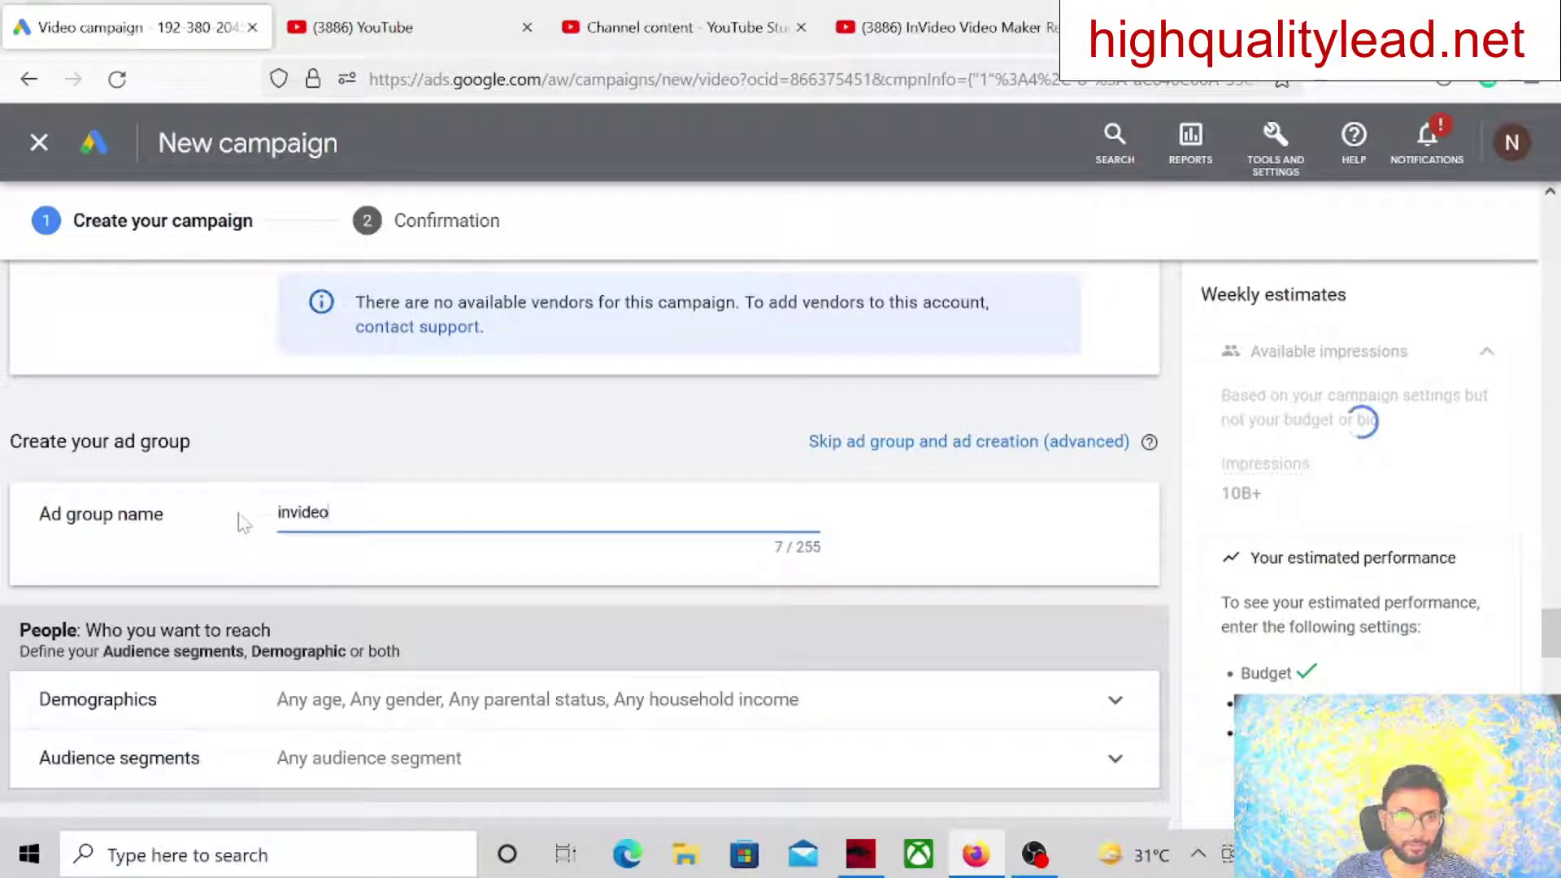
type(" ad ")
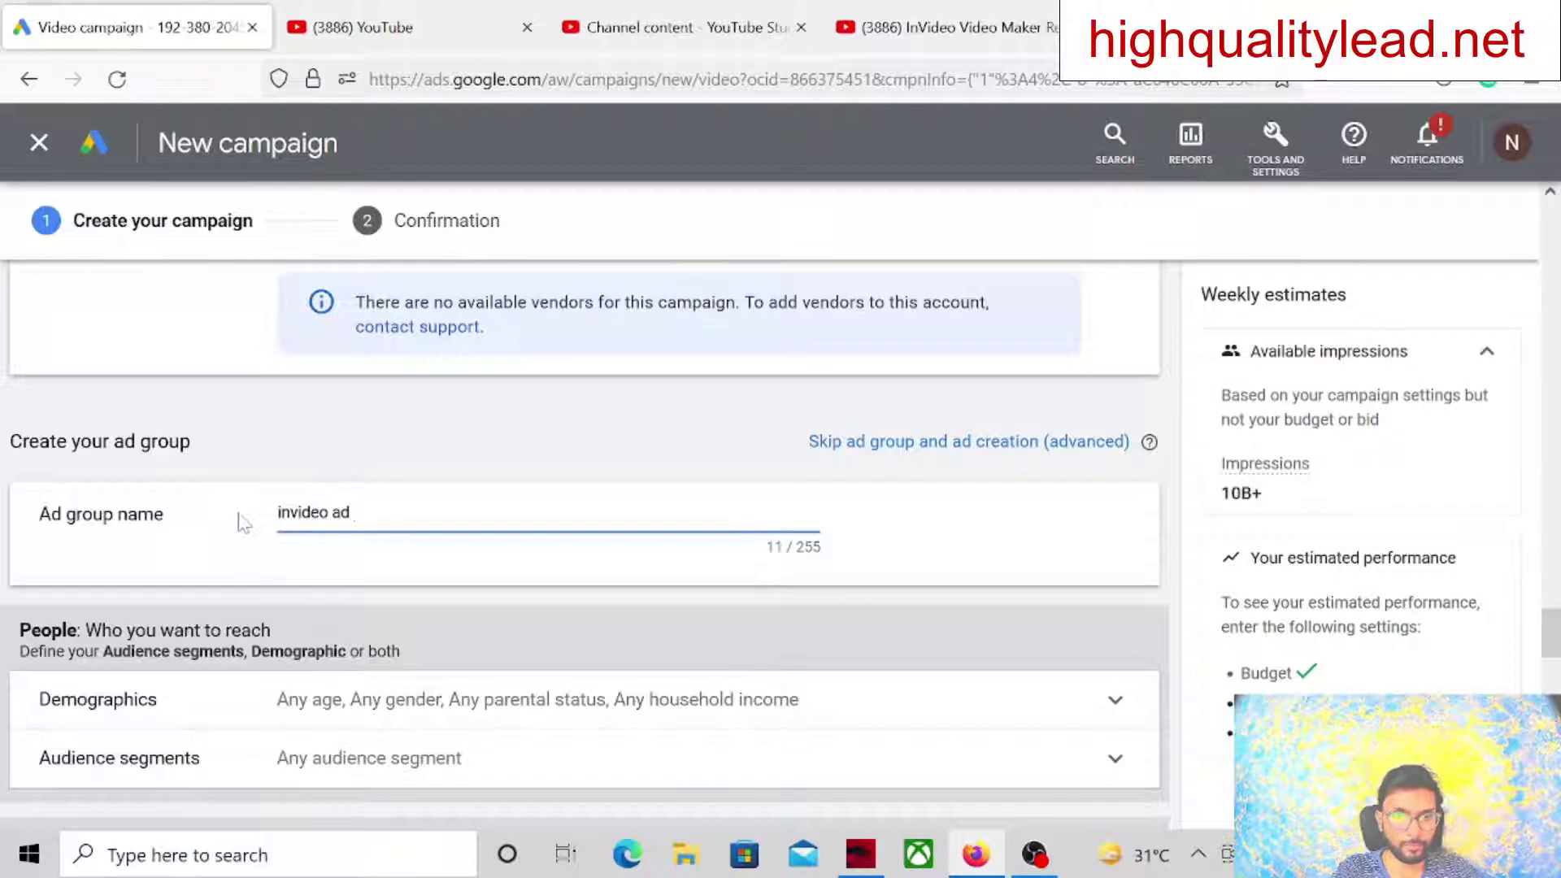
type("gr")
left_click(201, 534)
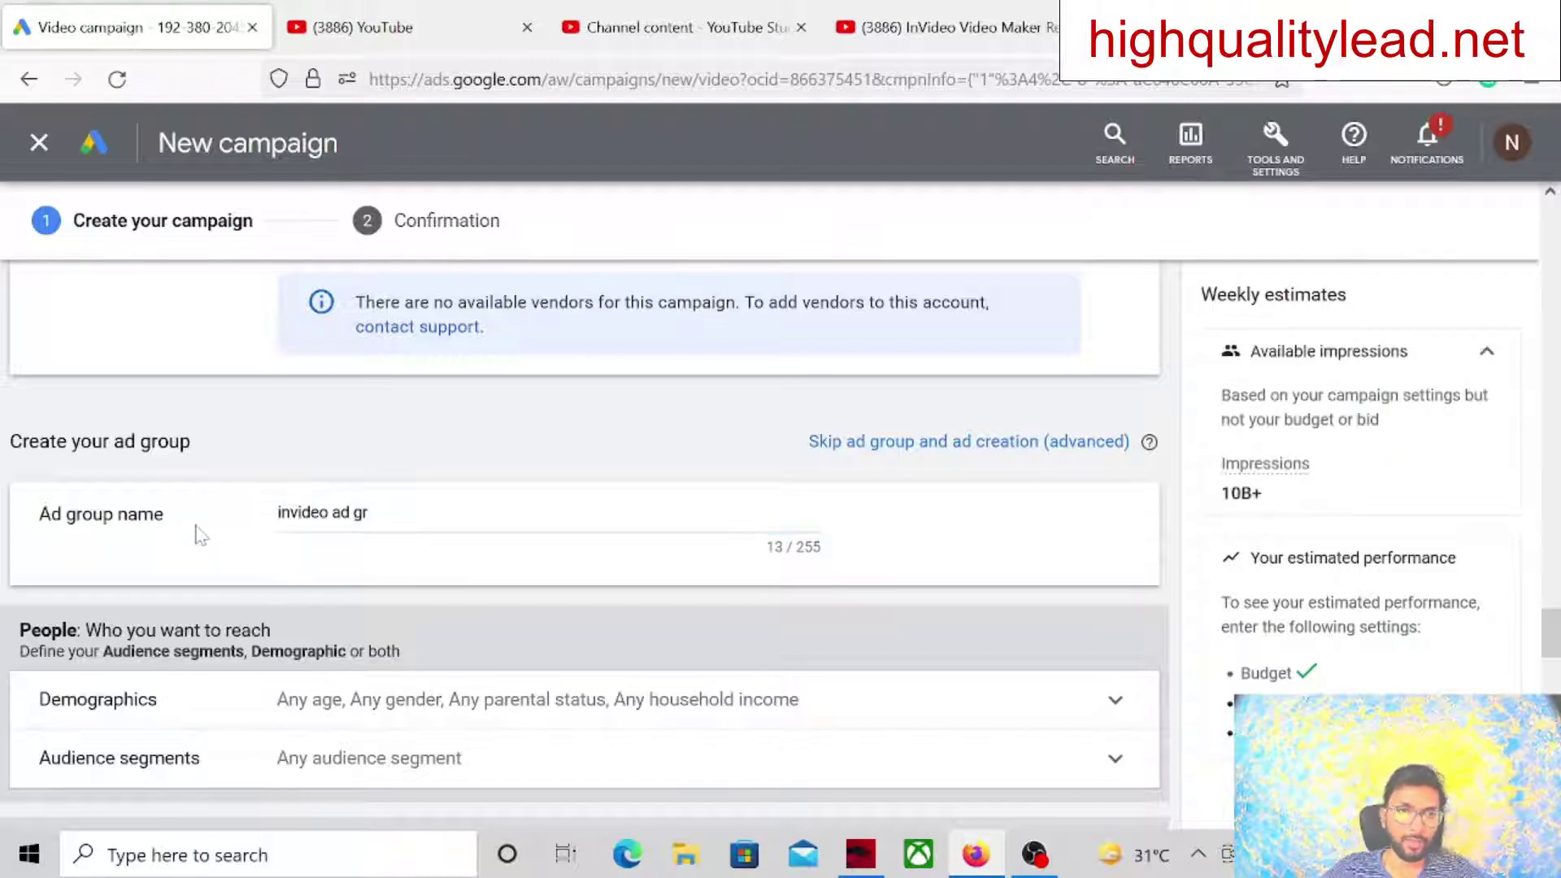
scroll(201, 534, "down", 2)
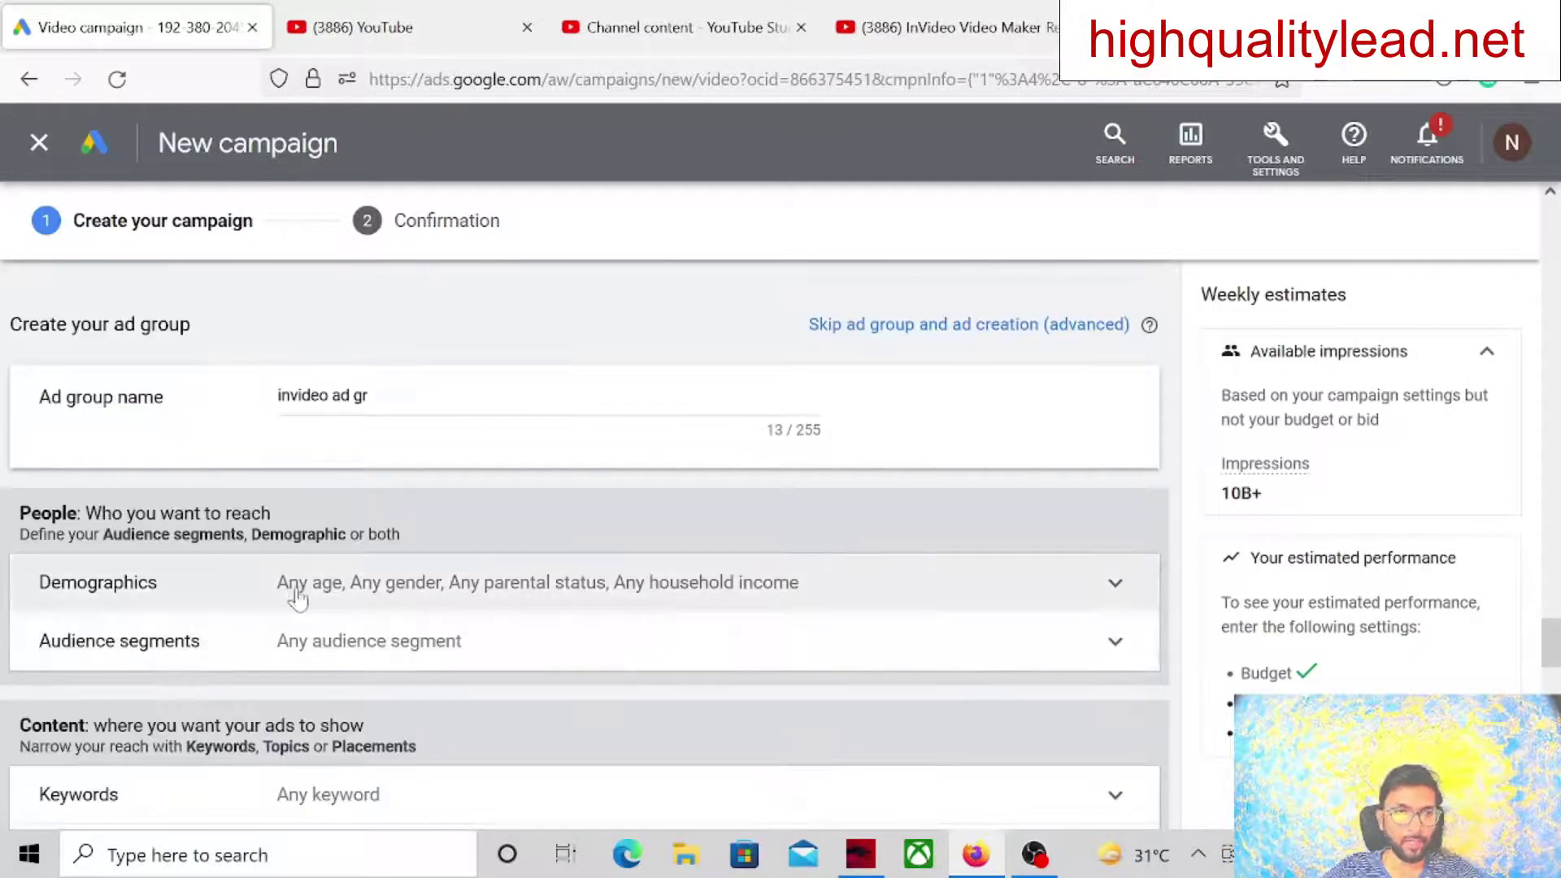
Under Demographics, uncheck the 18 - 24 and Unknown age groups
left_click(359, 584)
scroll(594, 523, "down", 5)
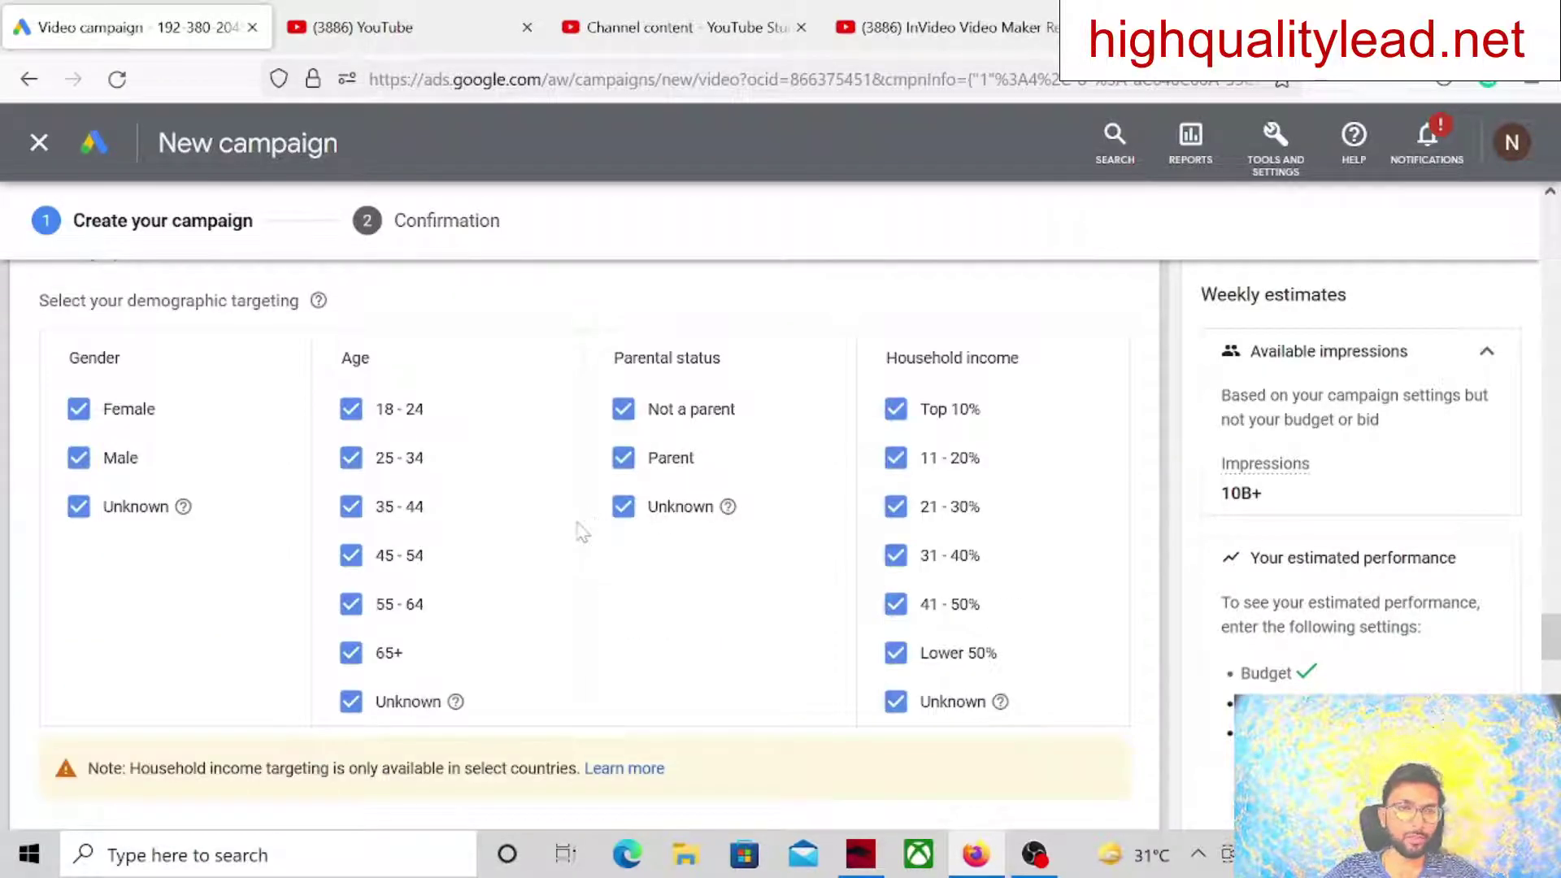
left_click(351, 411)
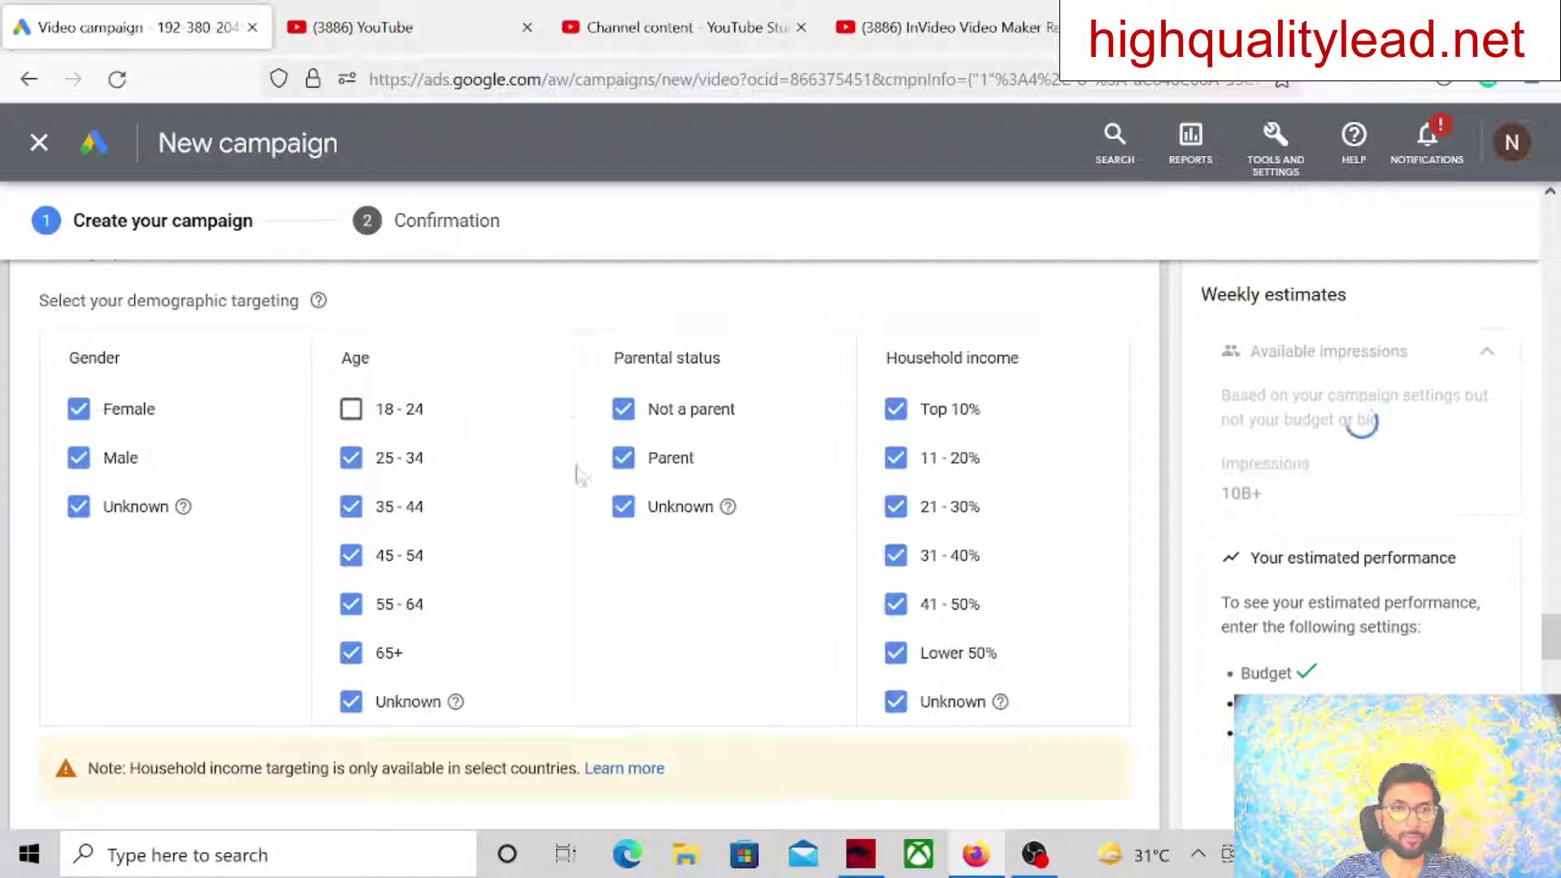
left_click(352, 705)
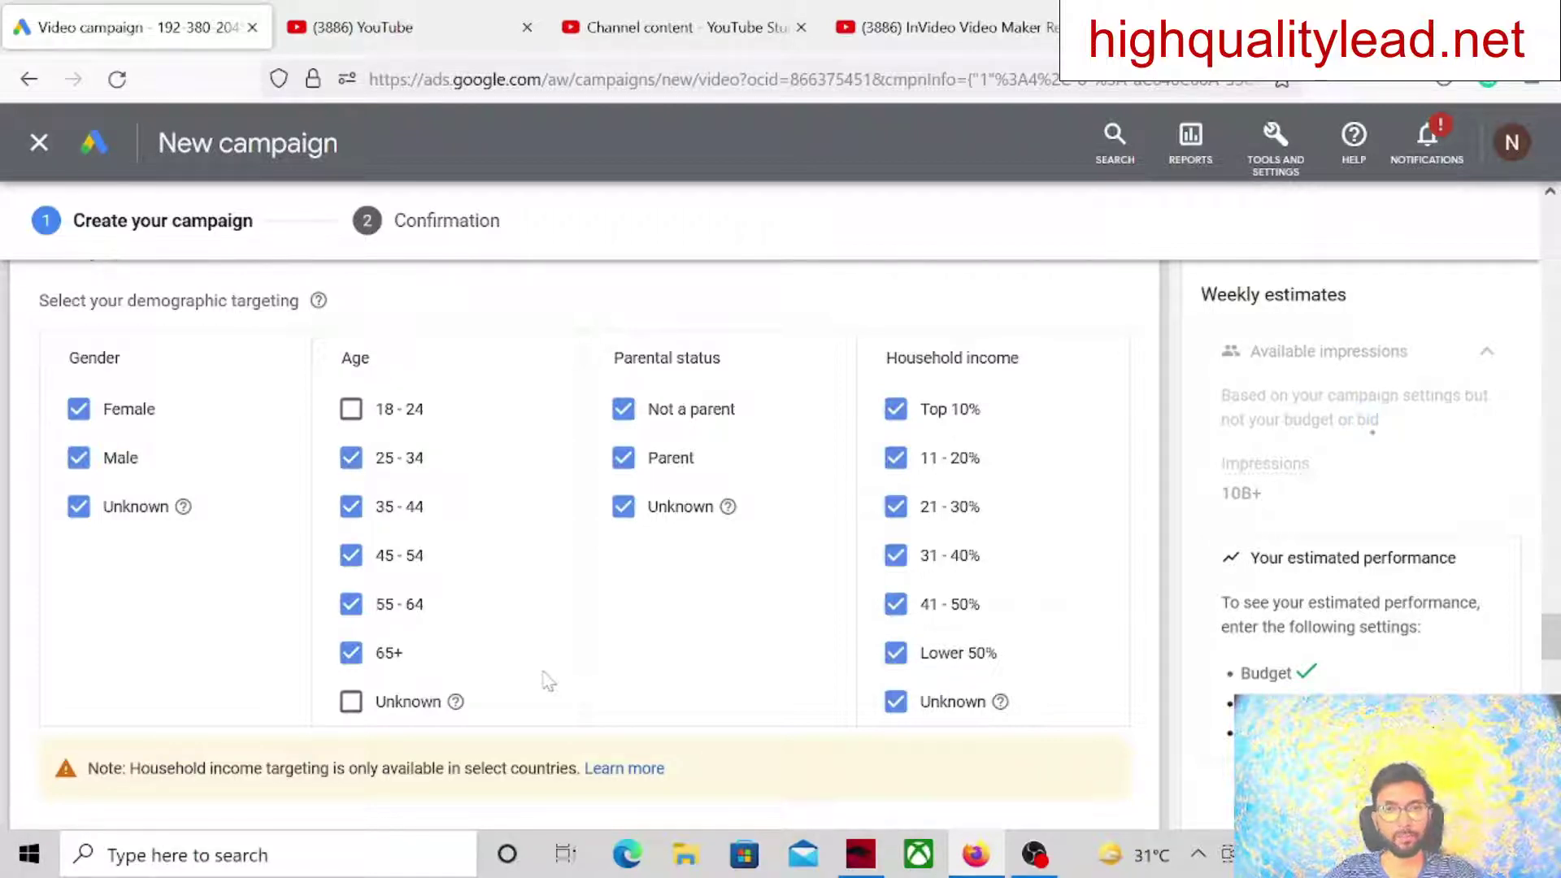
scroll(697, 665, "down", 3)
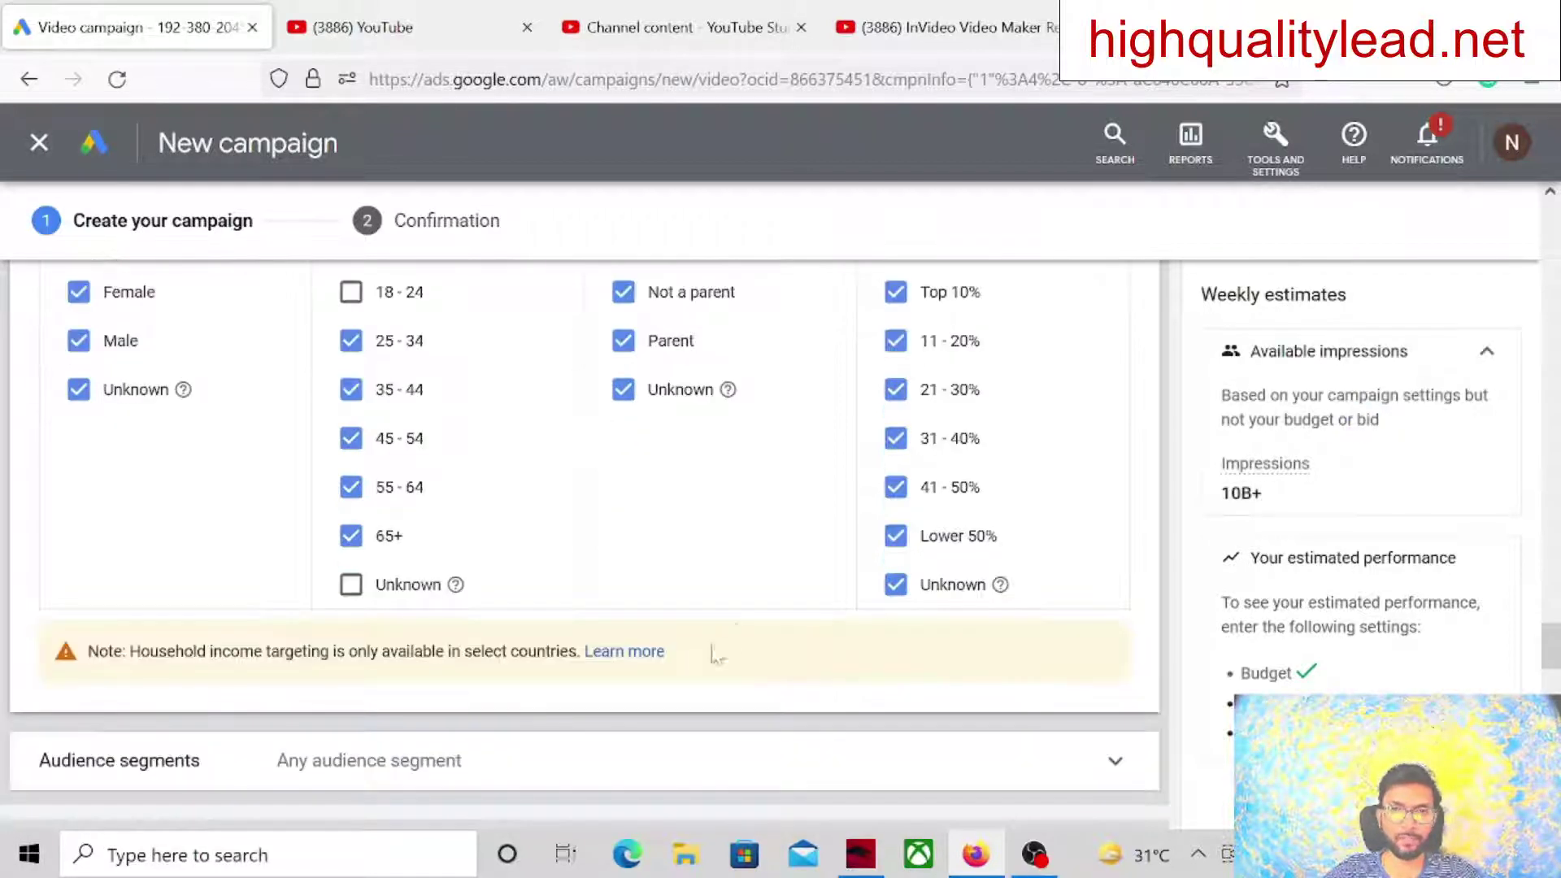
scroll(712, 655, "down", 3)
scroll(736, 631, "down", 3)
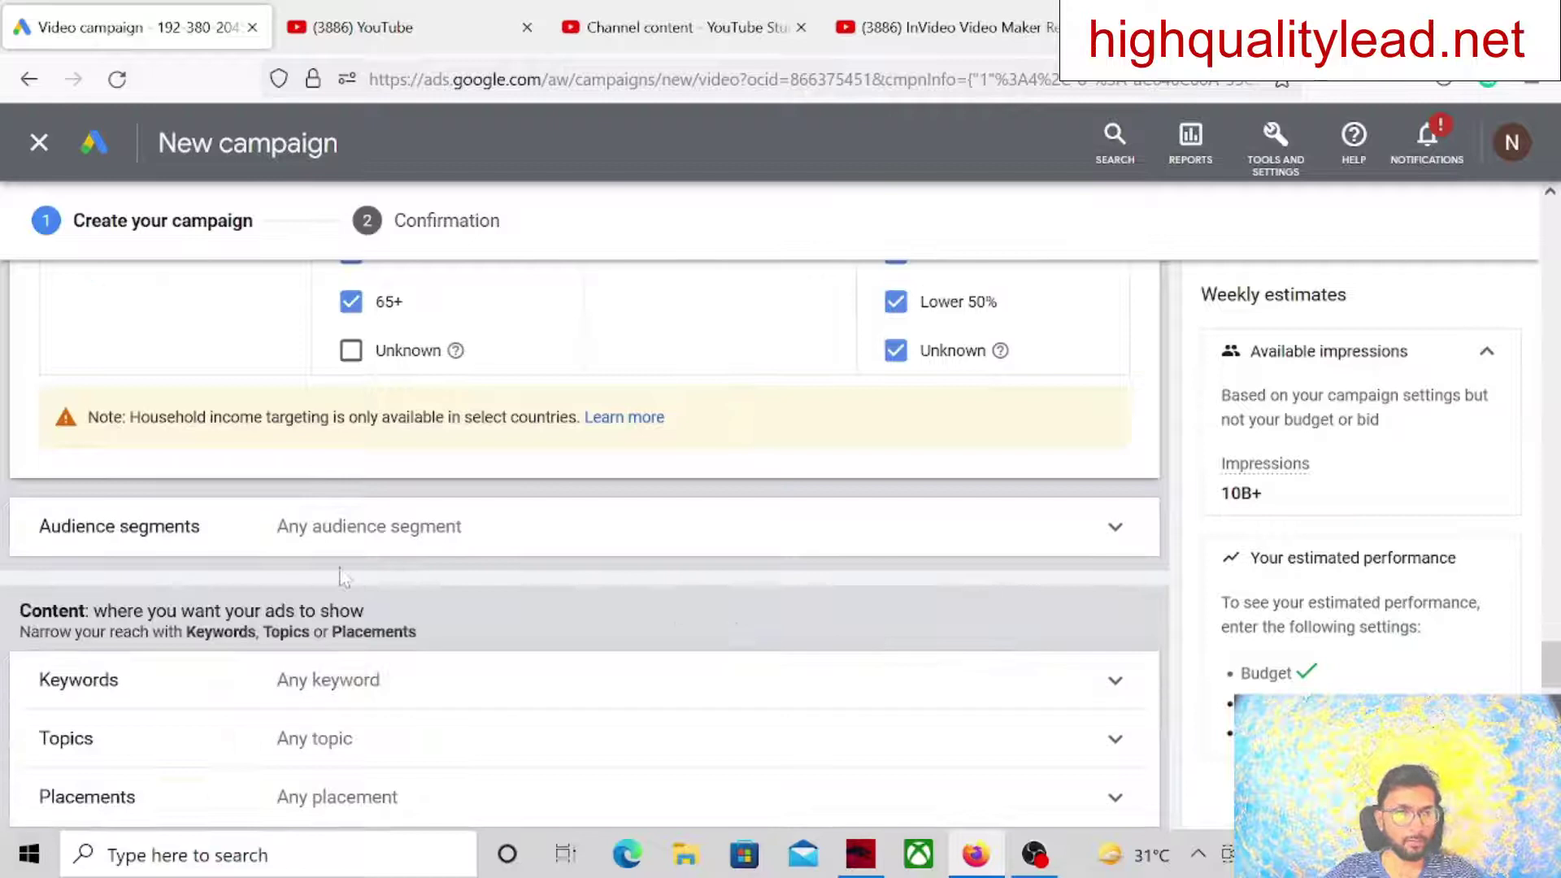
Browse the suggested audience segments without selecting any
left_click(364, 533)
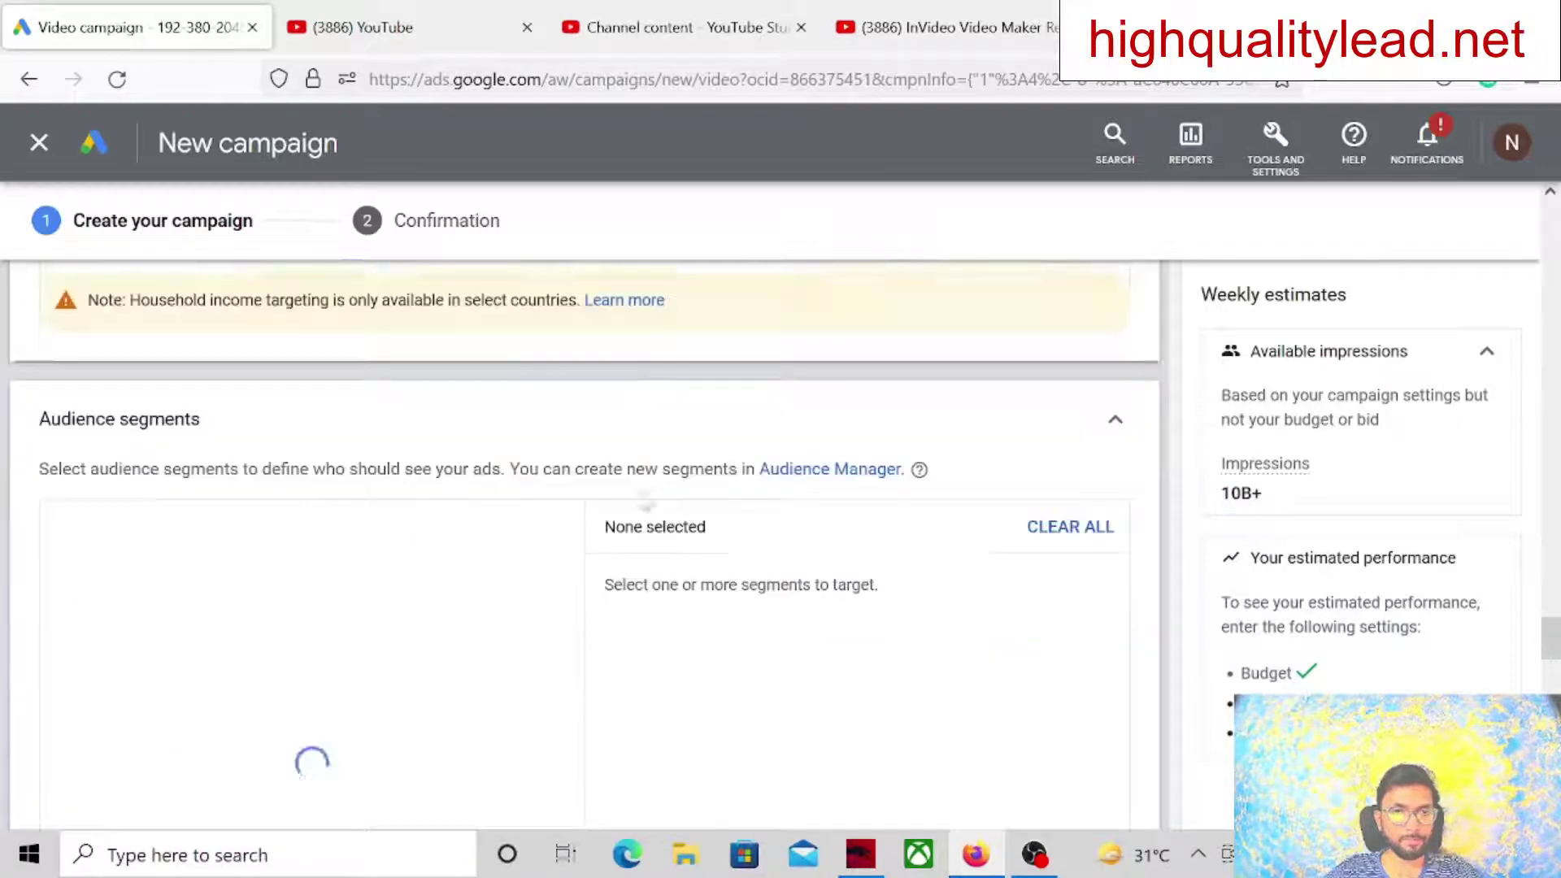
scroll(687, 645, "down", 3)
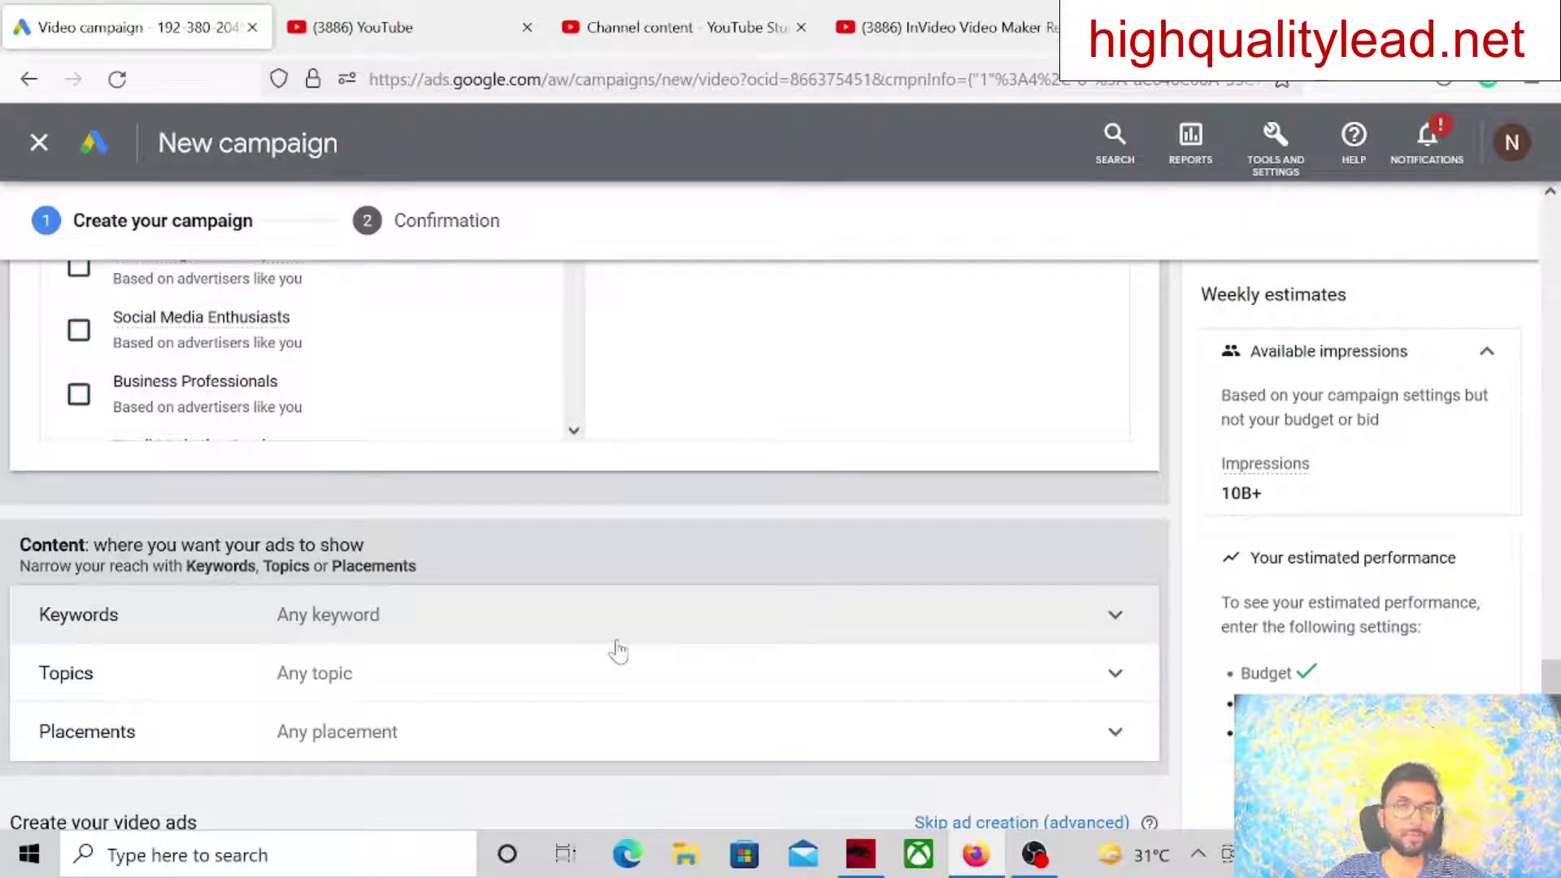
scroll(370, 520, "up", 5)
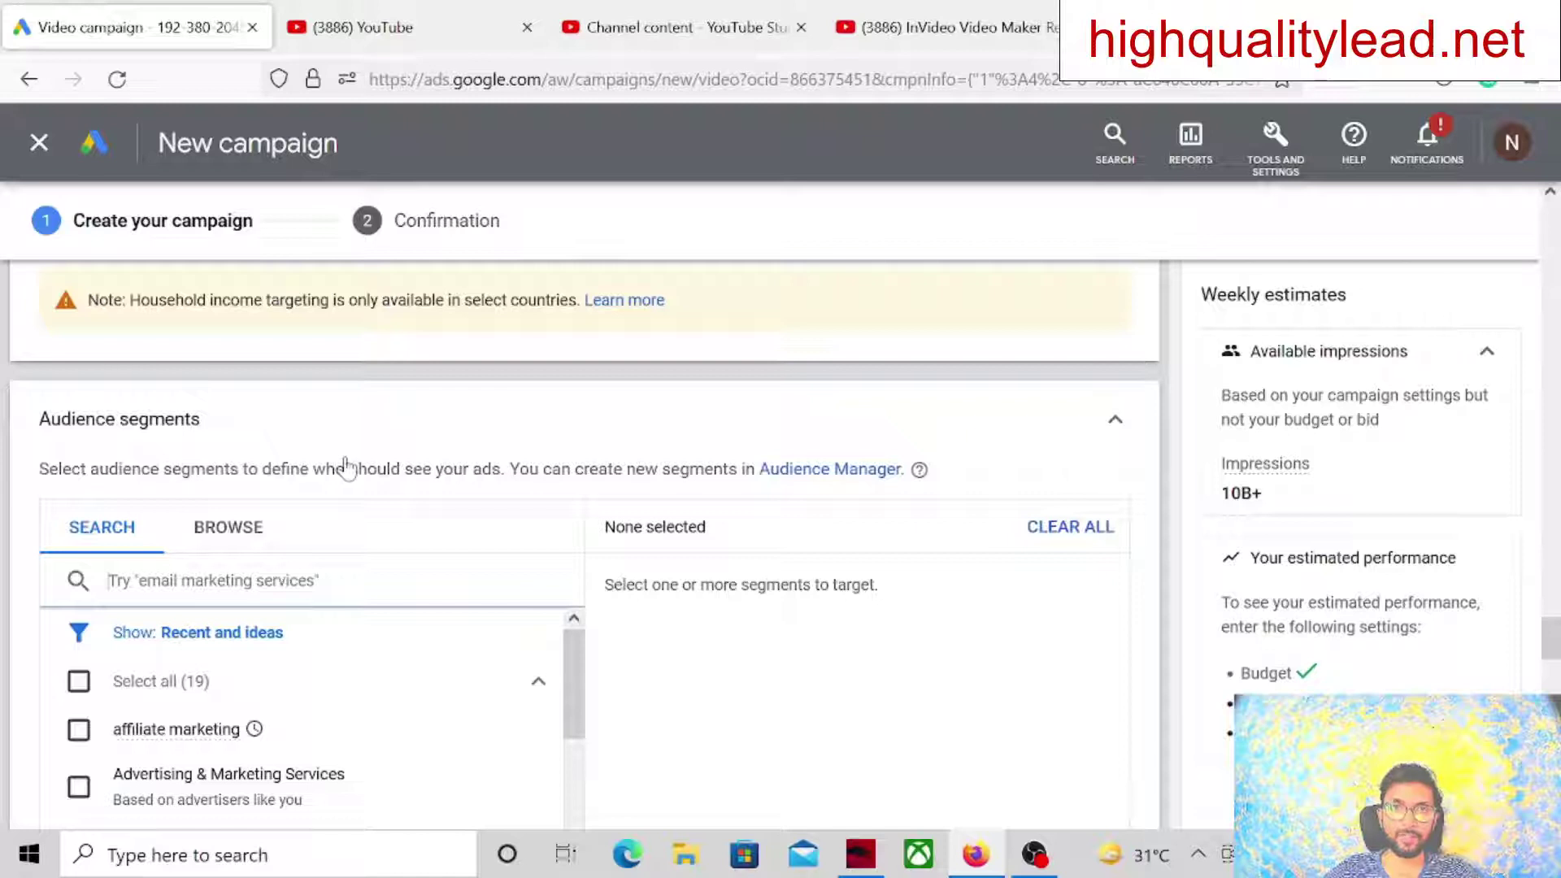
scroll(358, 476, "down", 3)
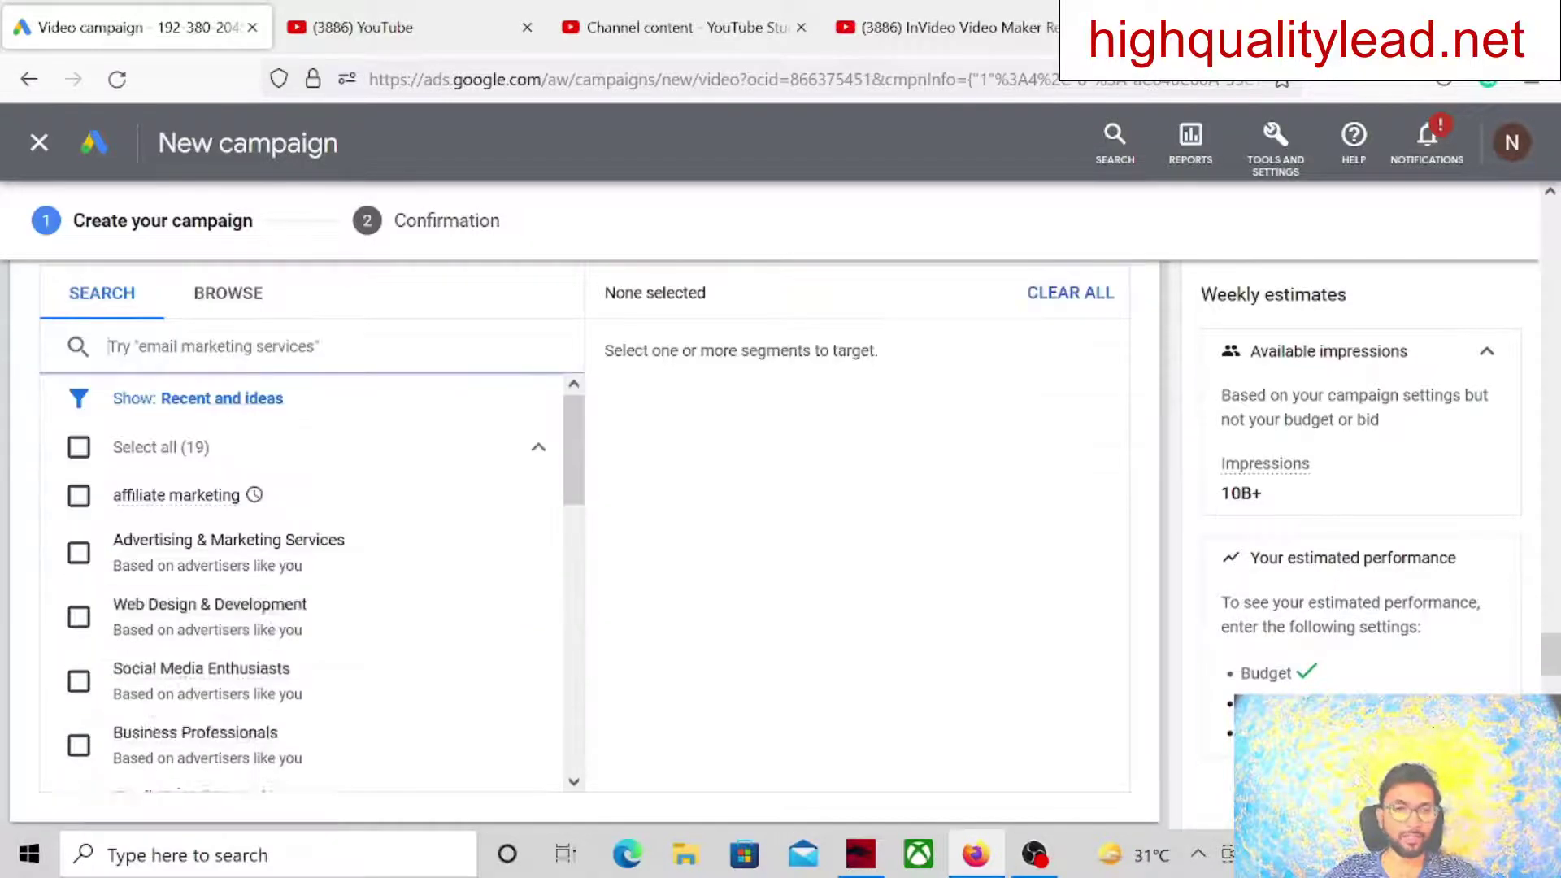
scroll(348, 464, "down", 3)
scroll(348, 463, "down", 3)
scroll(345, 476, "down", 3)
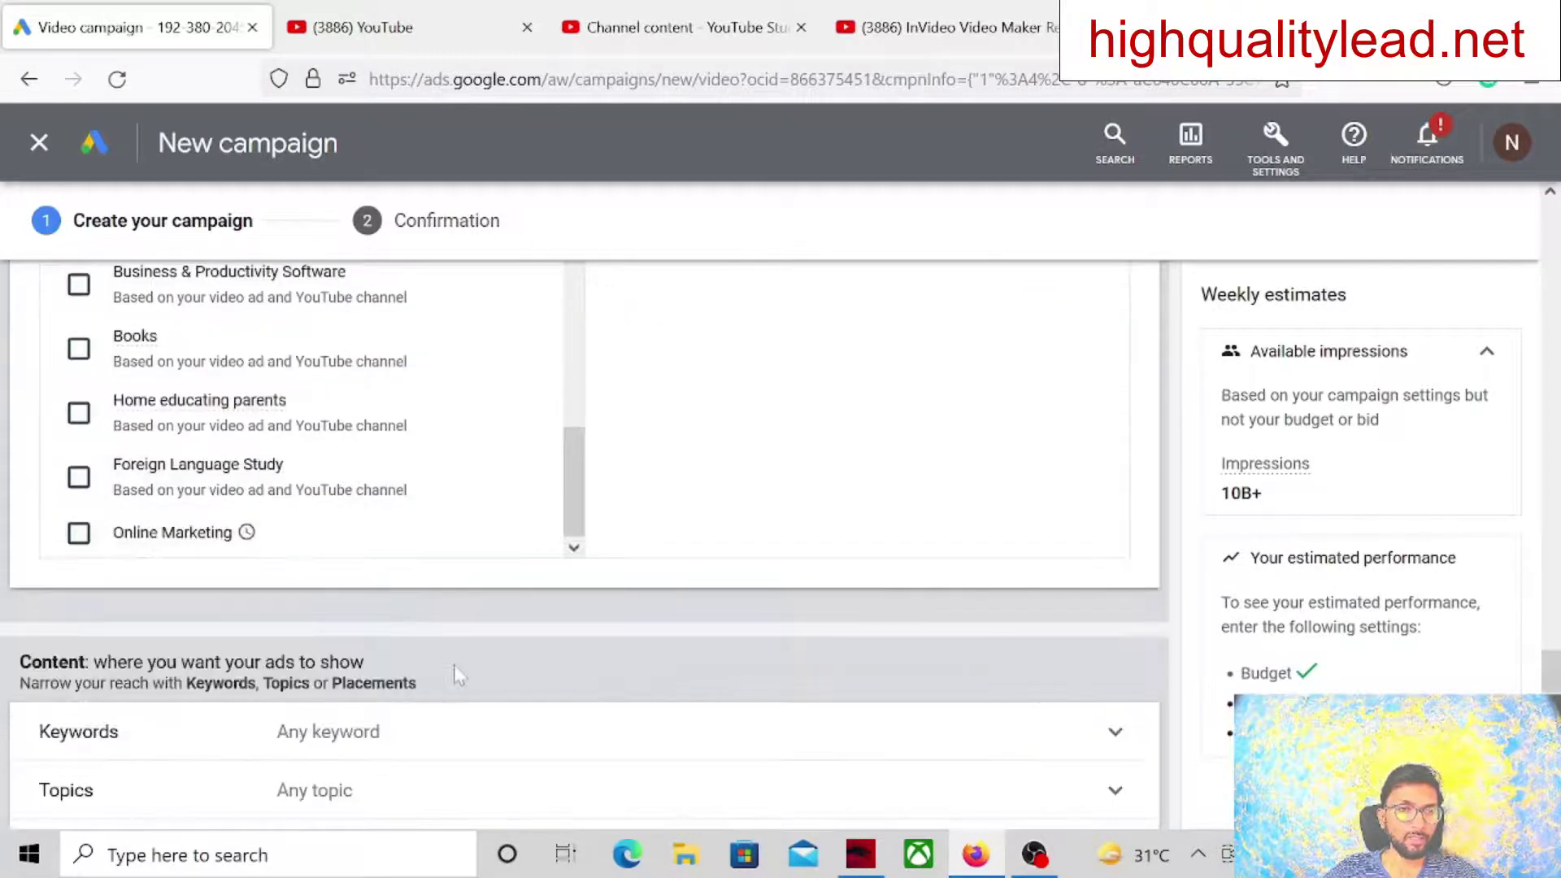
scroll(452, 676, "down", 2)
Expand keyword targeting in the Content section and bring up the tools menu
left_click(345, 627)
scroll(396, 608, "down", 3)
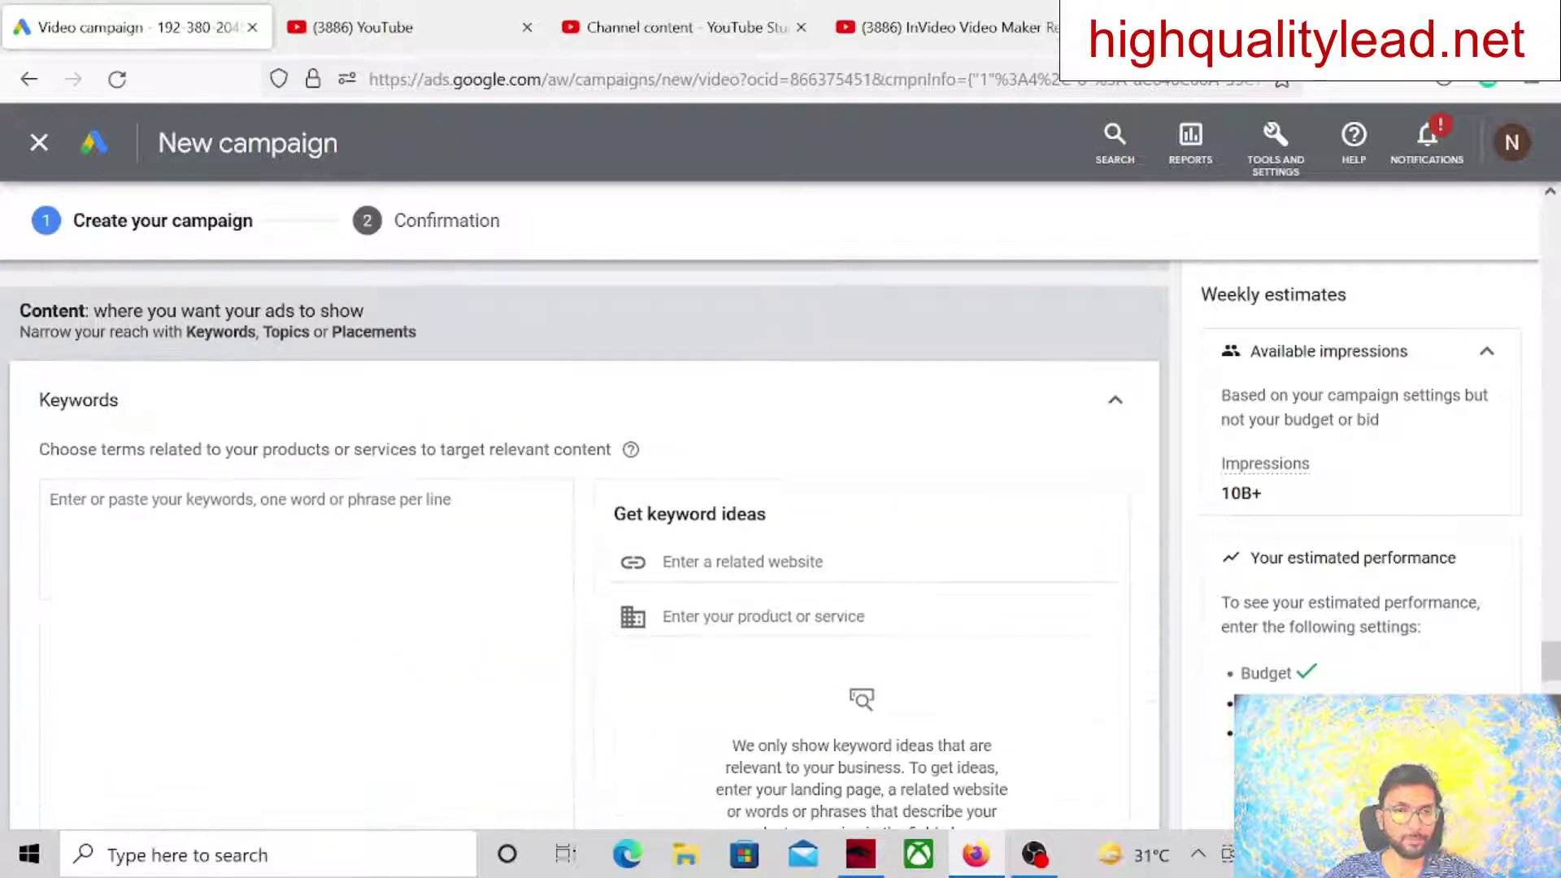
left_click(1275, 151)
Open Keyword Planner from Planning tools in a separate browser tab
left_click(1153, 514)
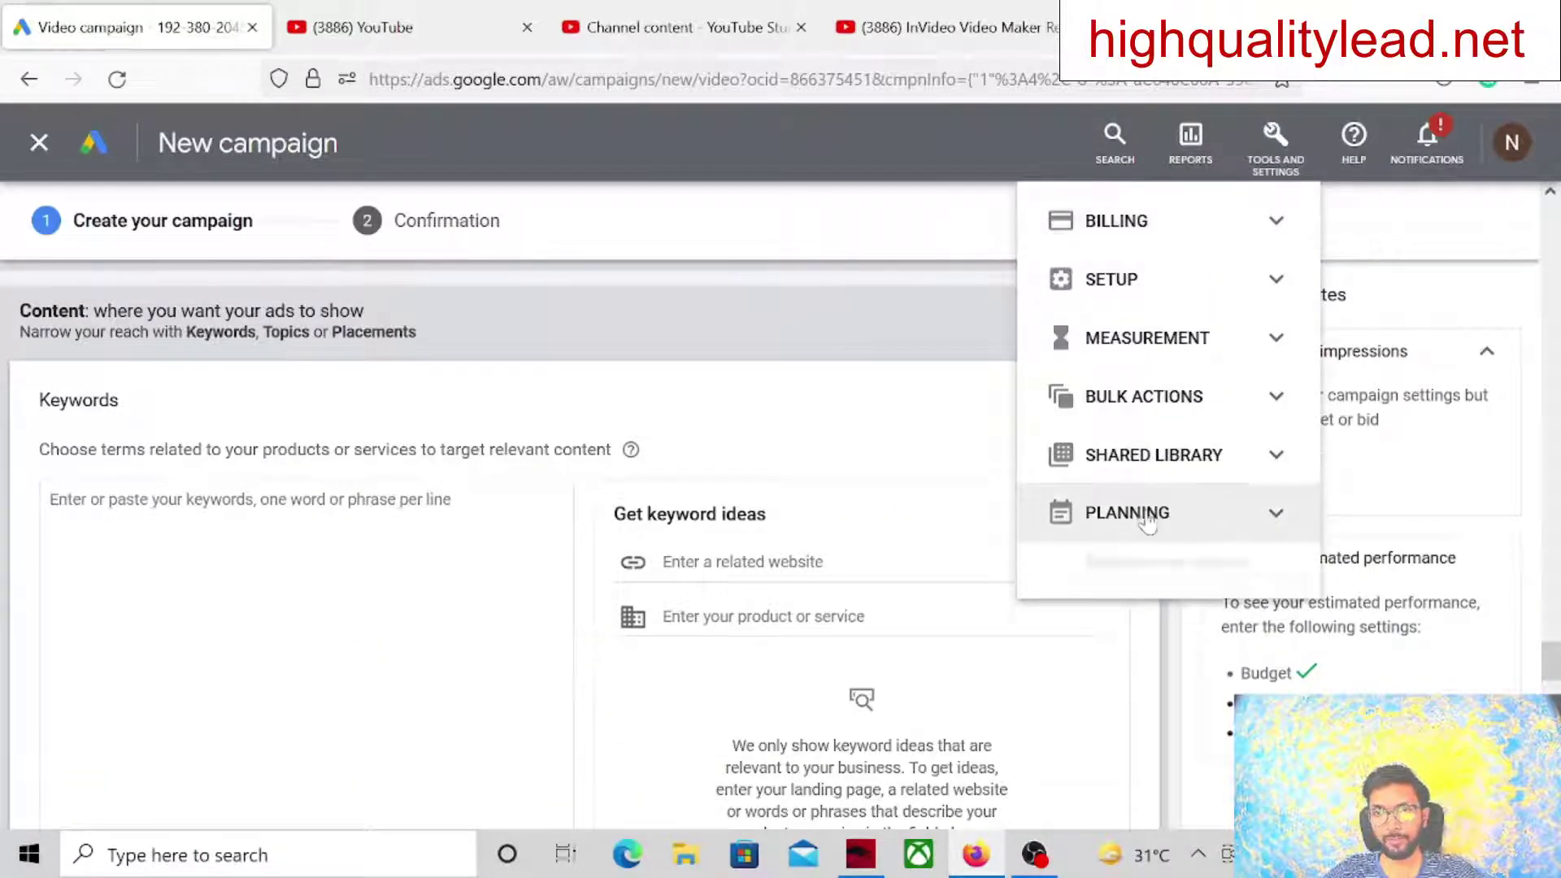
right_click(1121, 607)
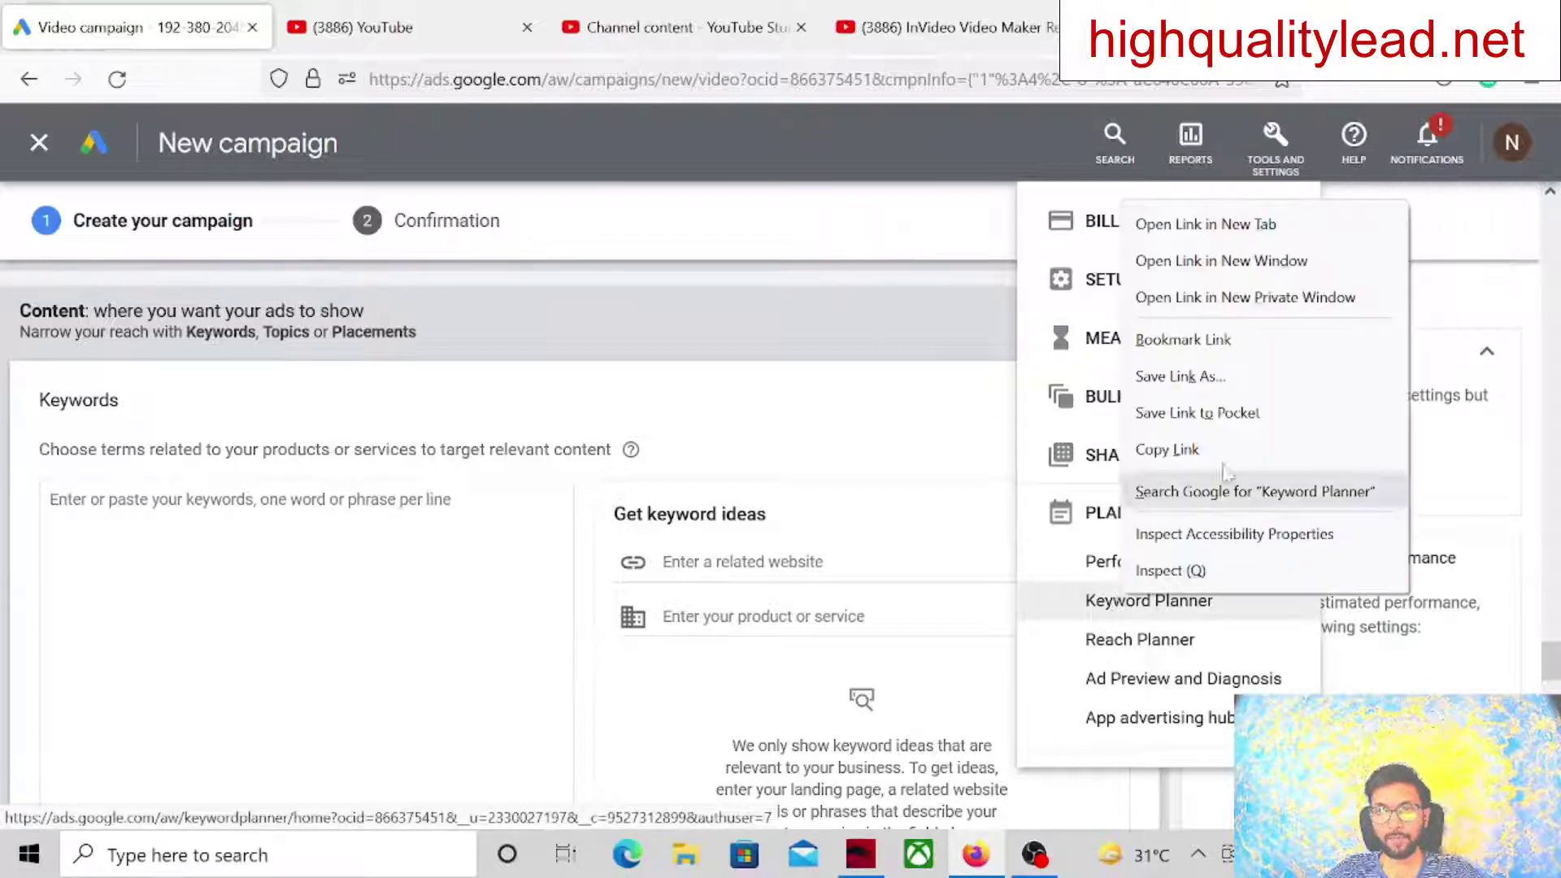
left_click(1179, 222)
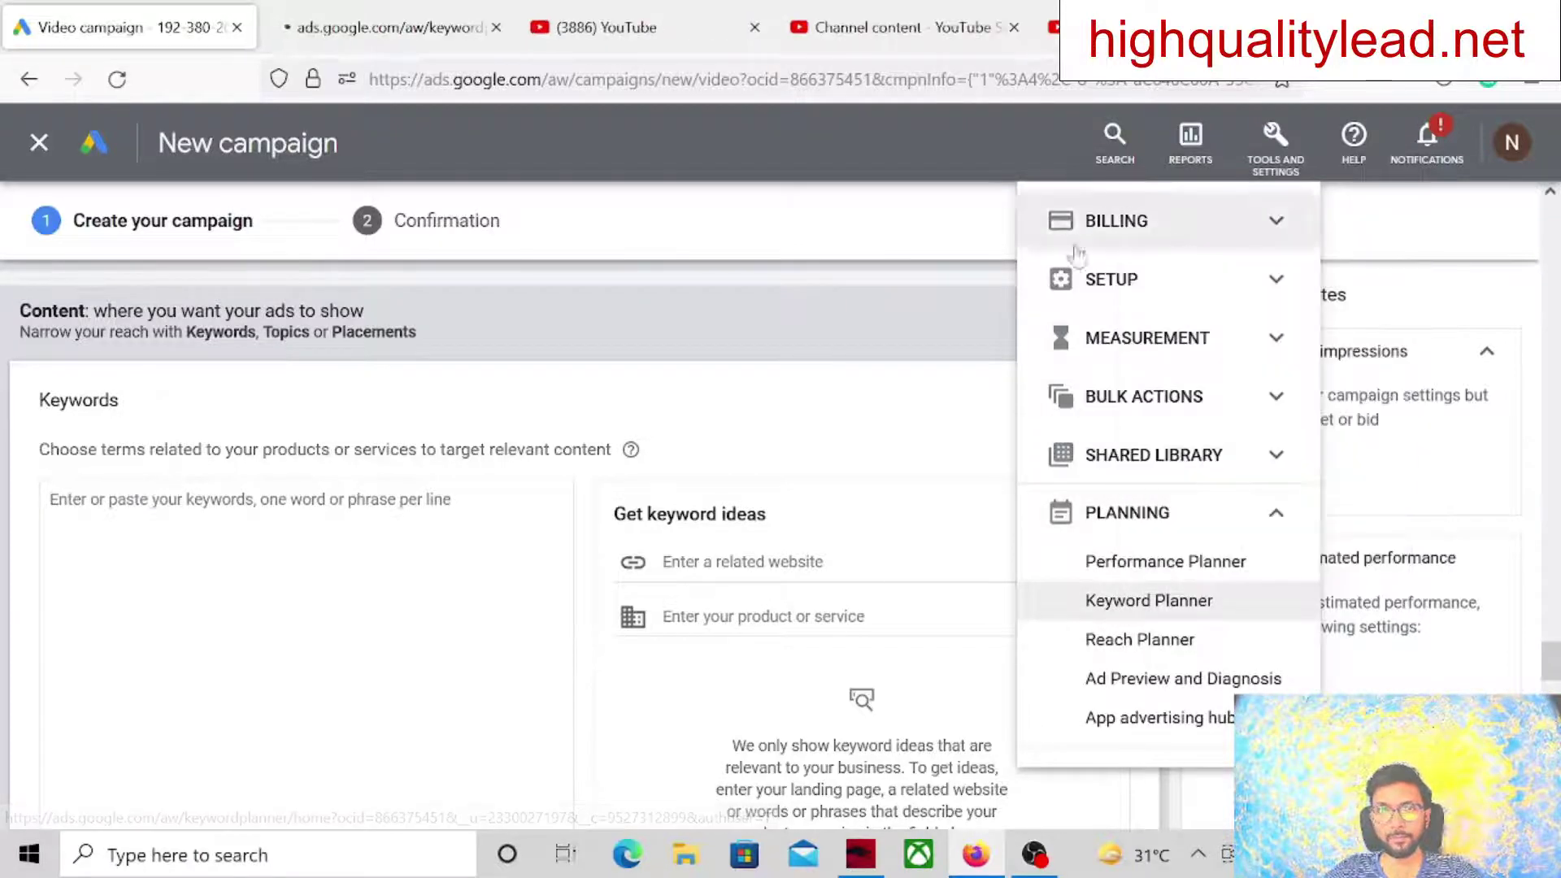
left_click(340, 30)
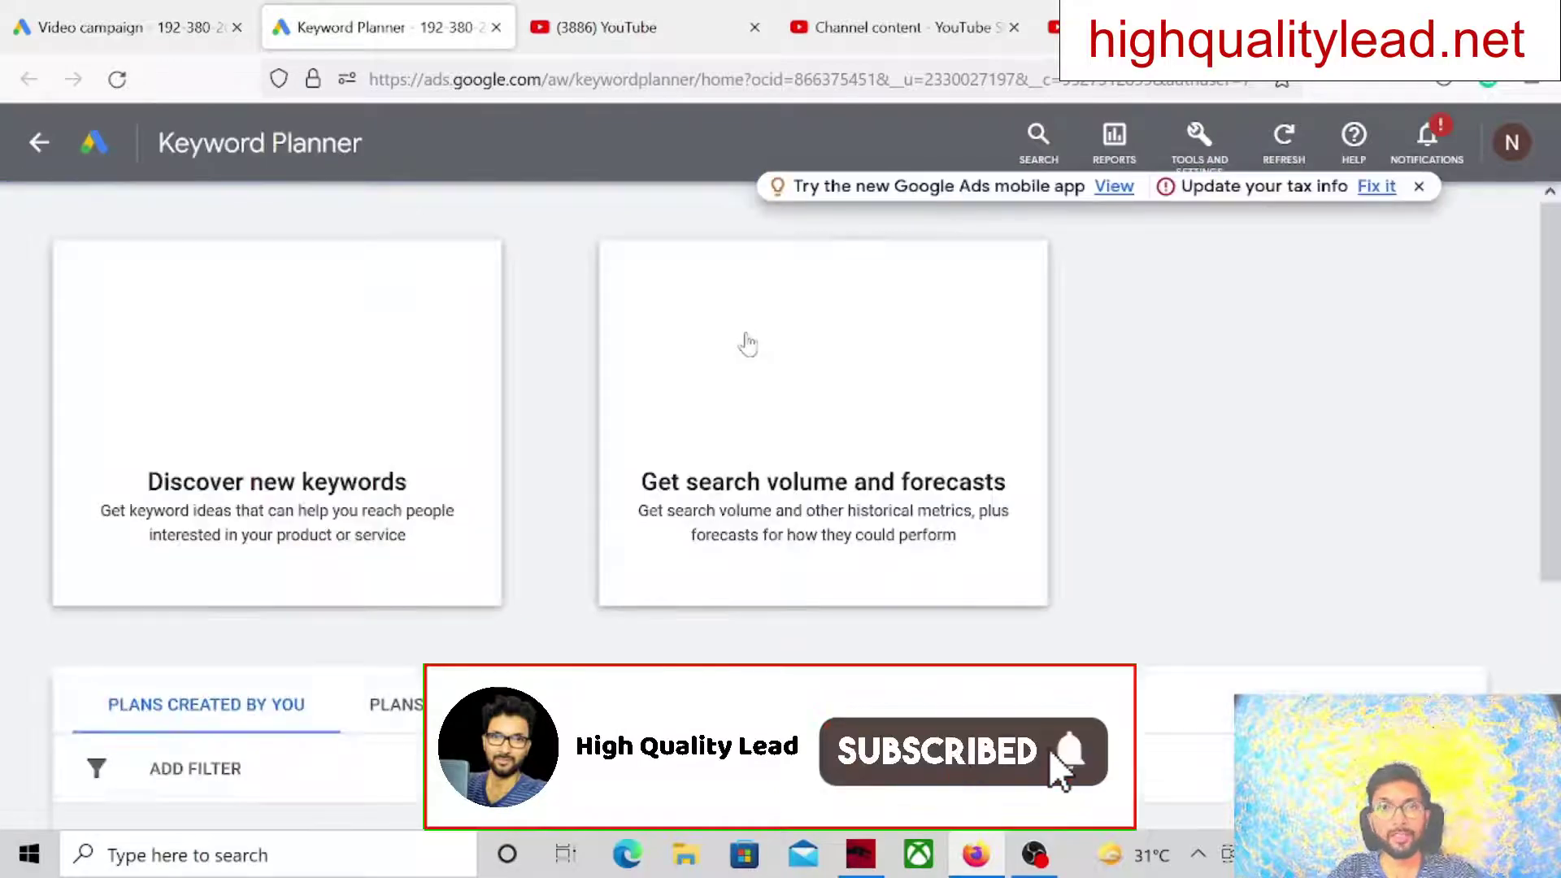
Discover new keywords for 'invideo' with India removed from the locations
left_click(286, 492)
left_click(289, 500)
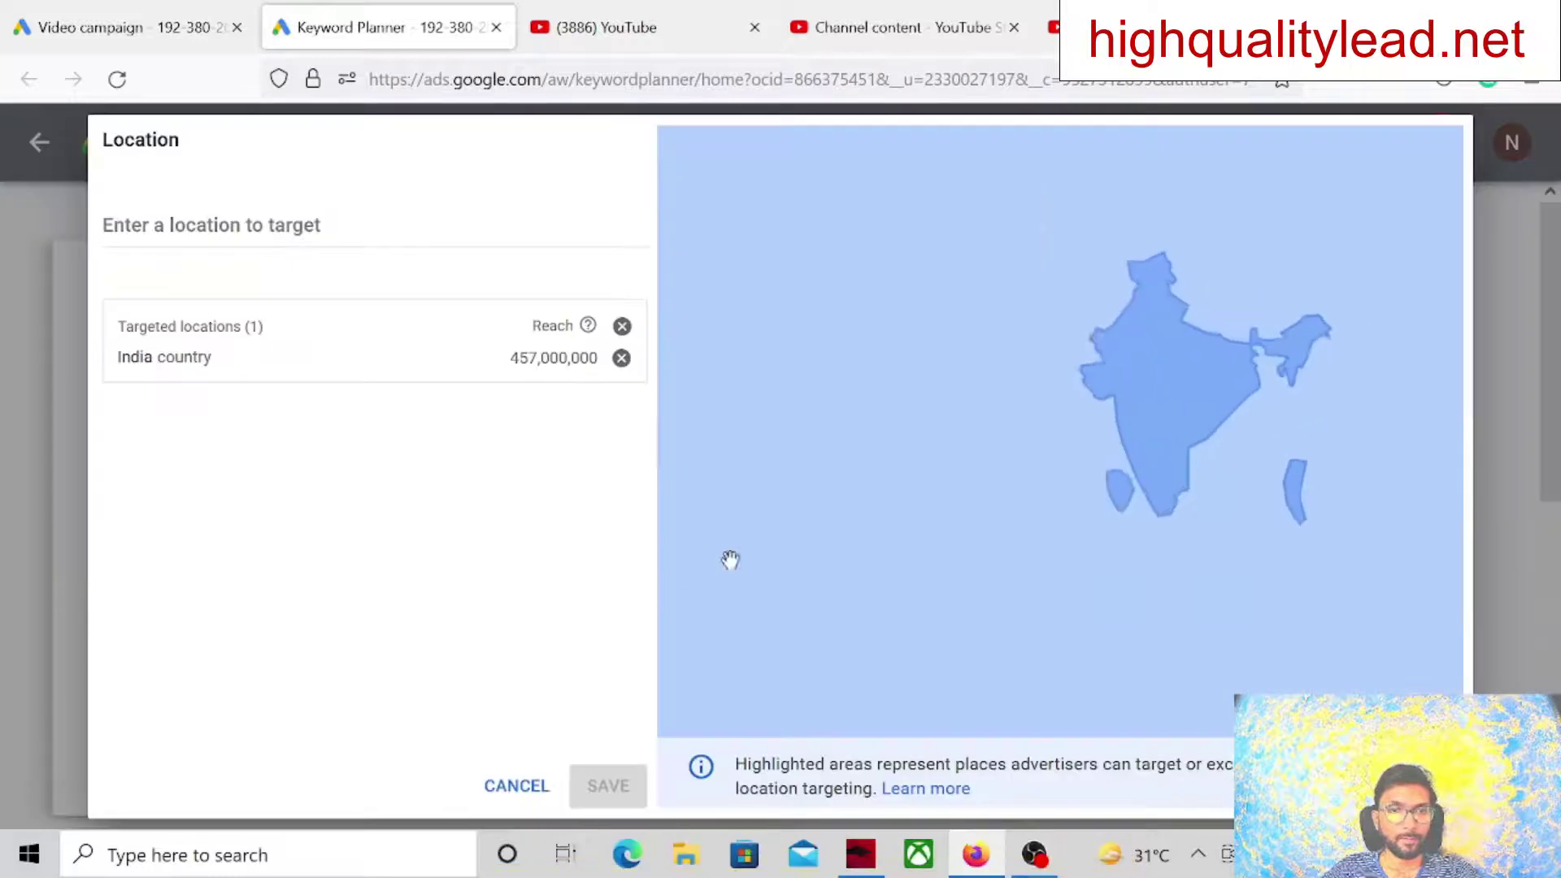
left_click(621, 358)
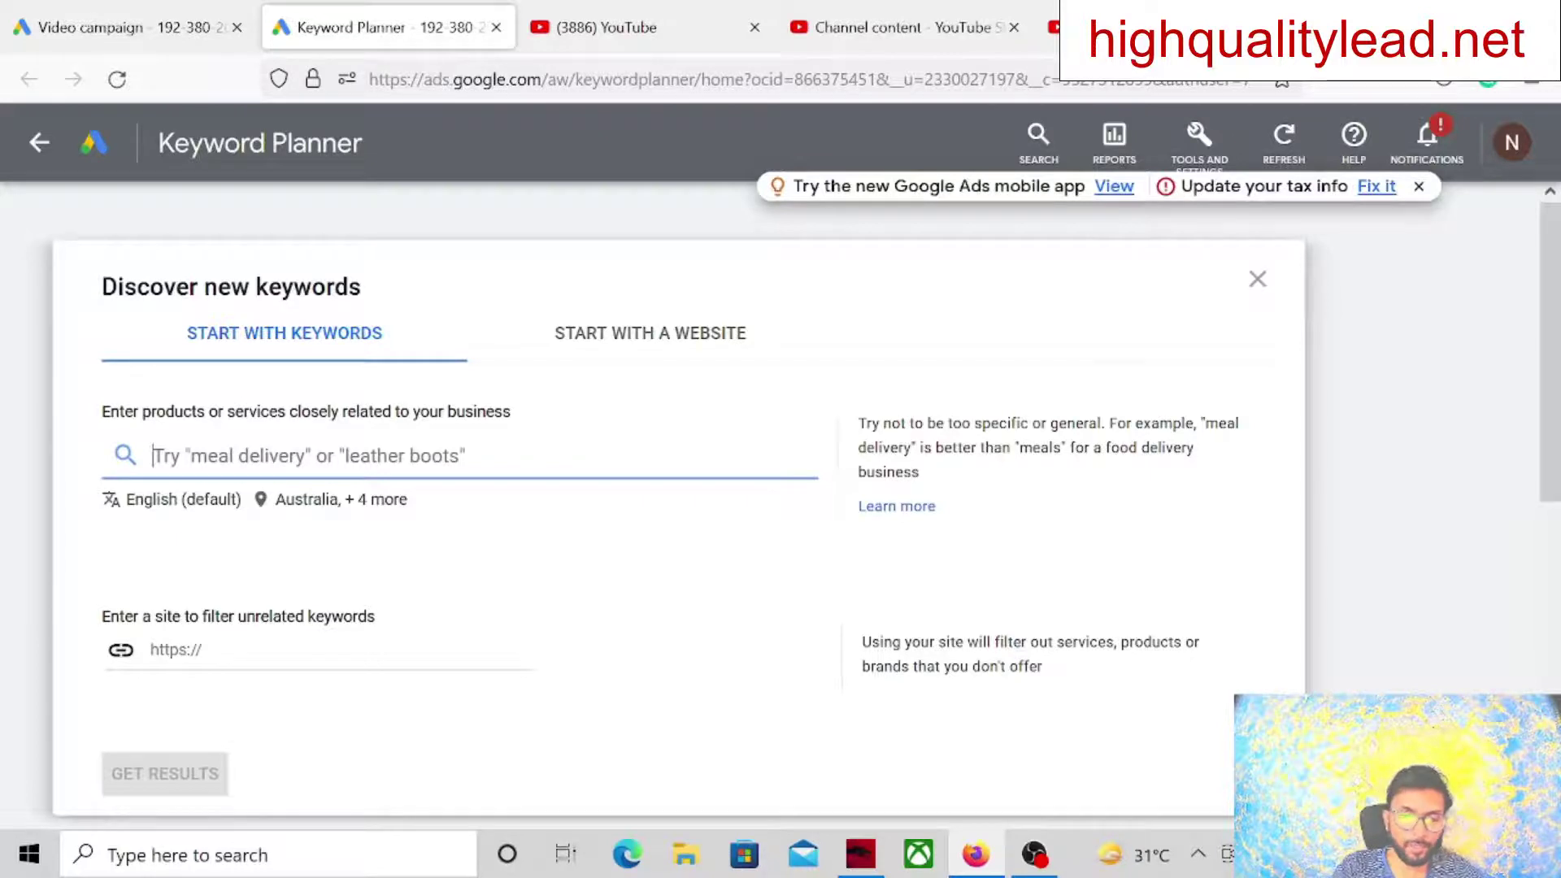
type("invideo")
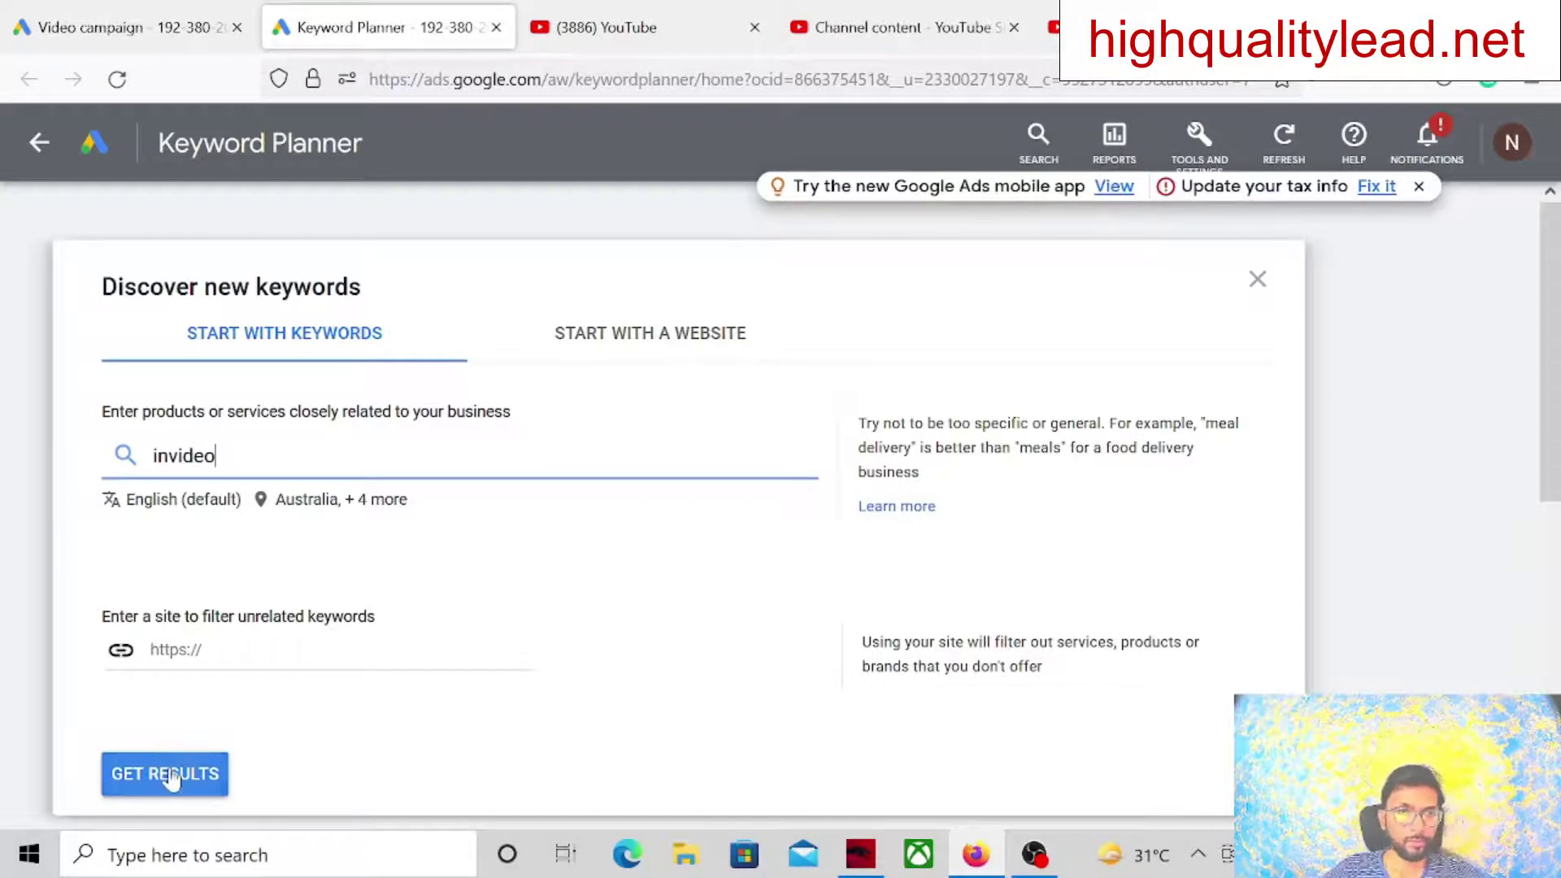
left_click(170, 773)
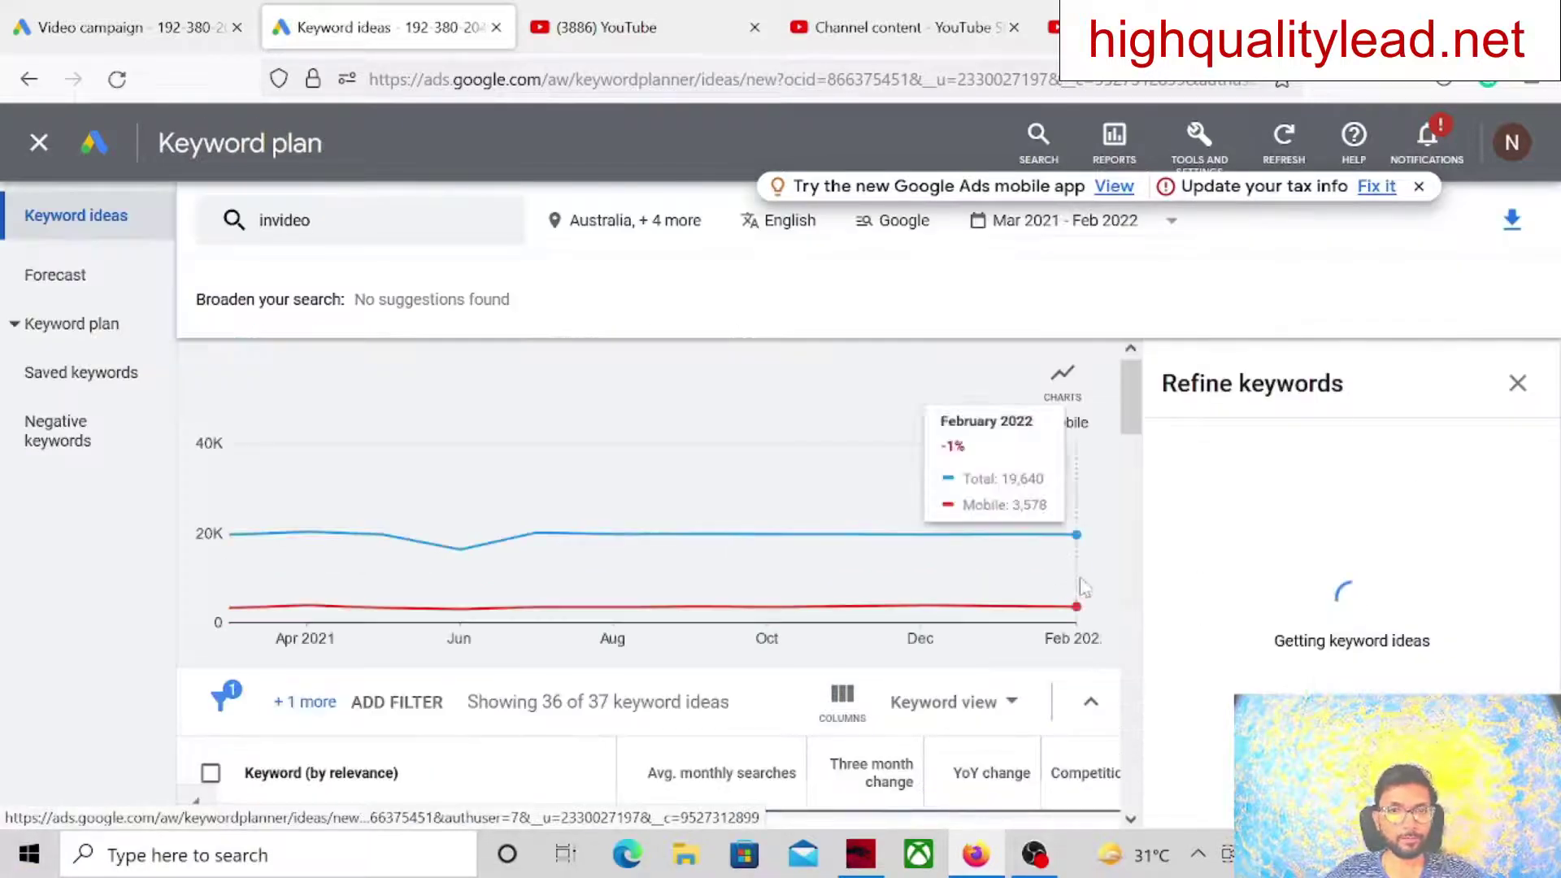
Add 'invideo' from the keyword ideas to the campaign's keyword list
left_click(1085, 587)
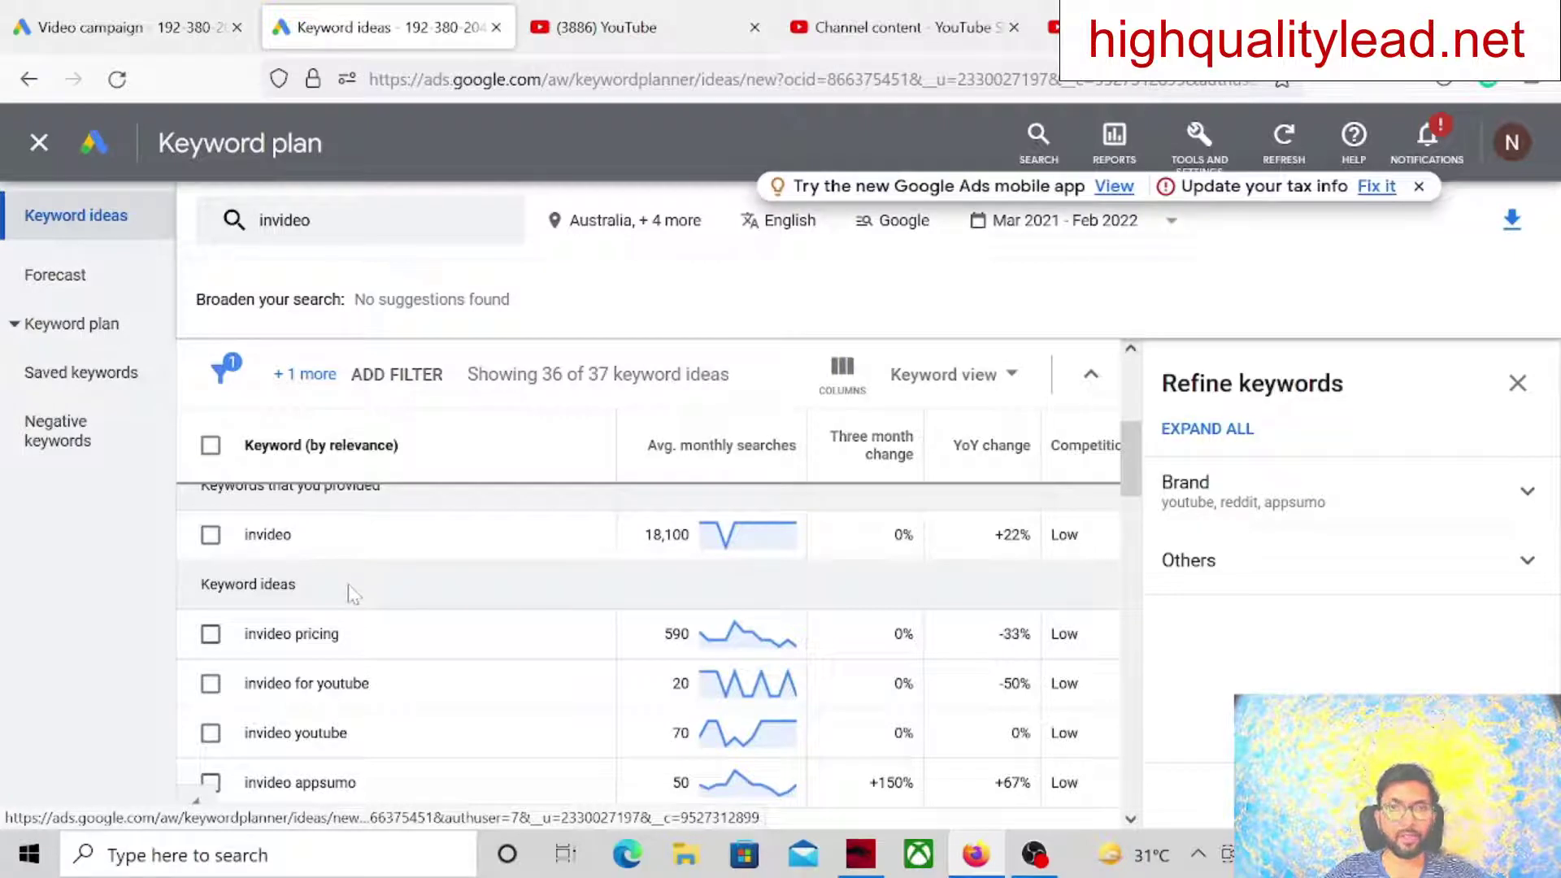
left_click_drag(354, 535, 231, 543)
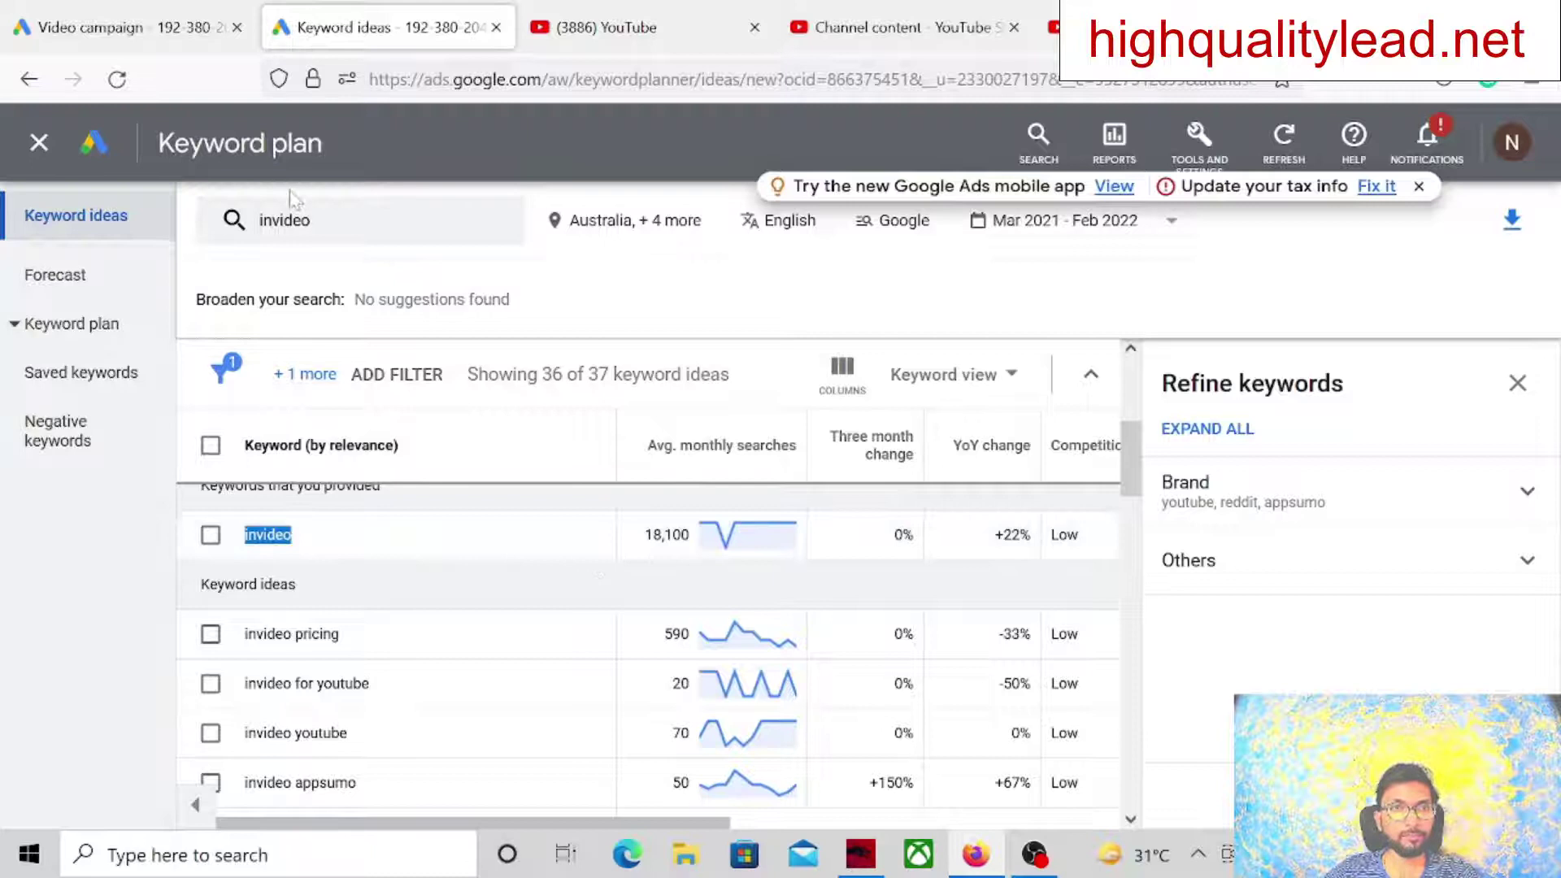
left_click(162, 39)
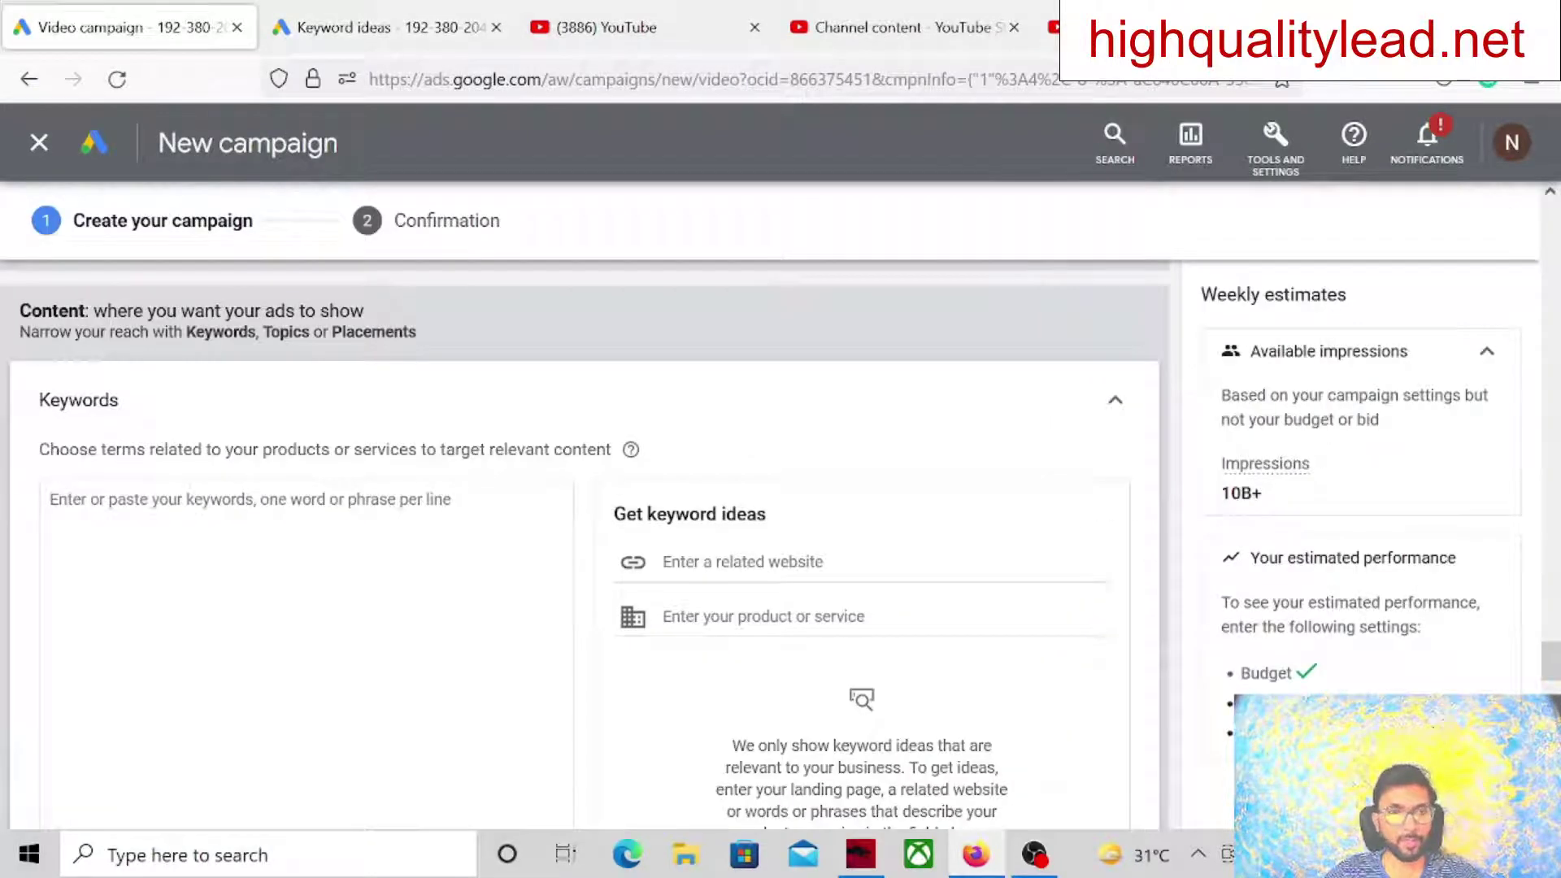
type("invideo")
left_click(382, 27)
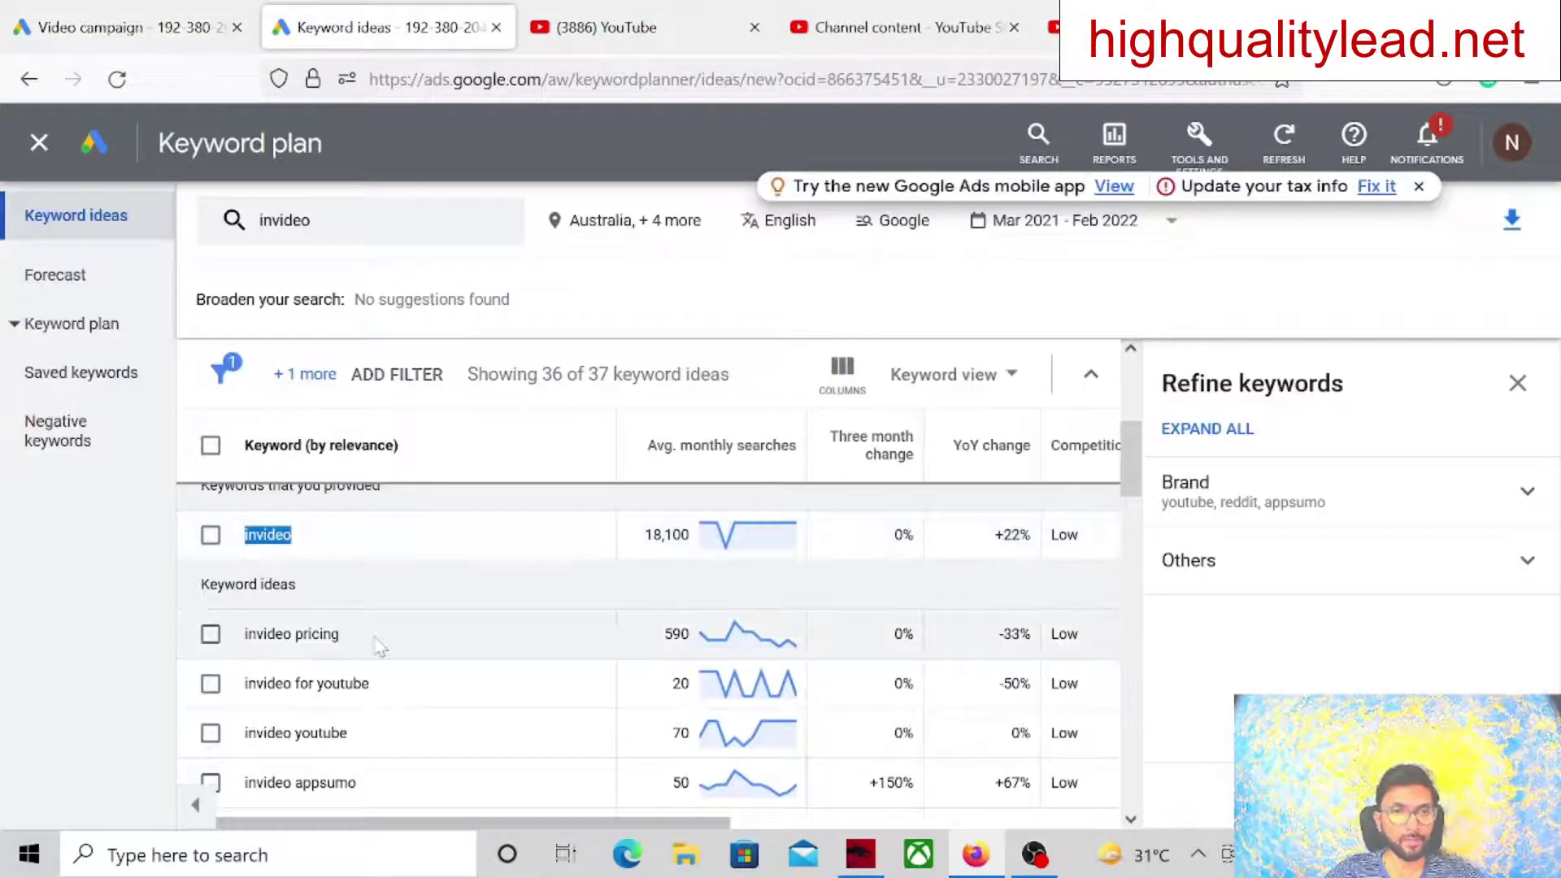
Add 'invideo pricing' and 'invideo for youtube' as new keyword lines
left_click_drag(376, 638, 256, 633)
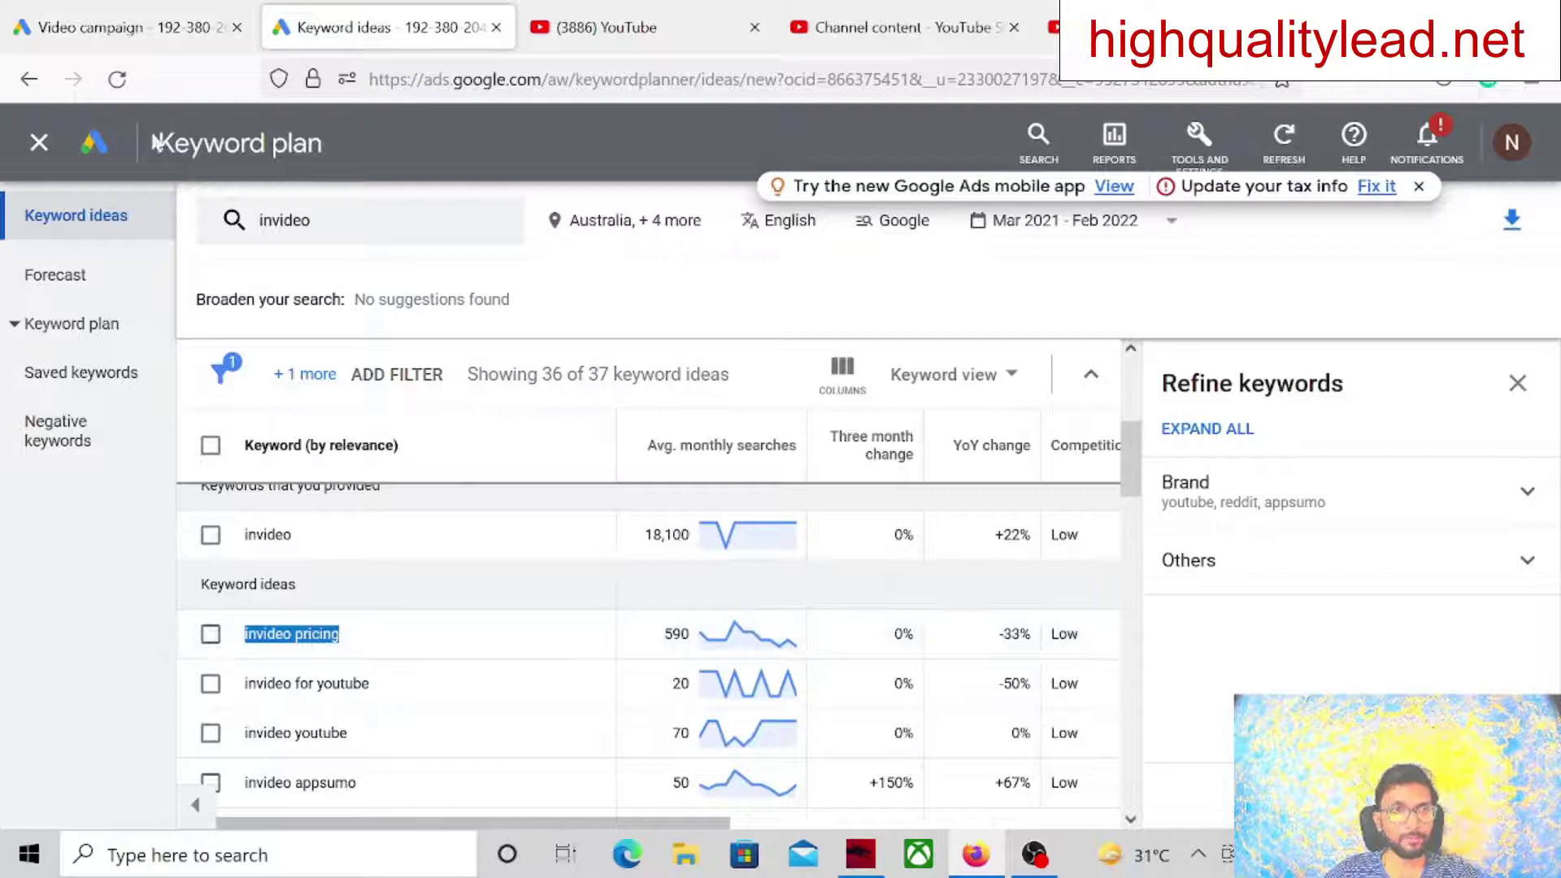
left_click(144, 41)
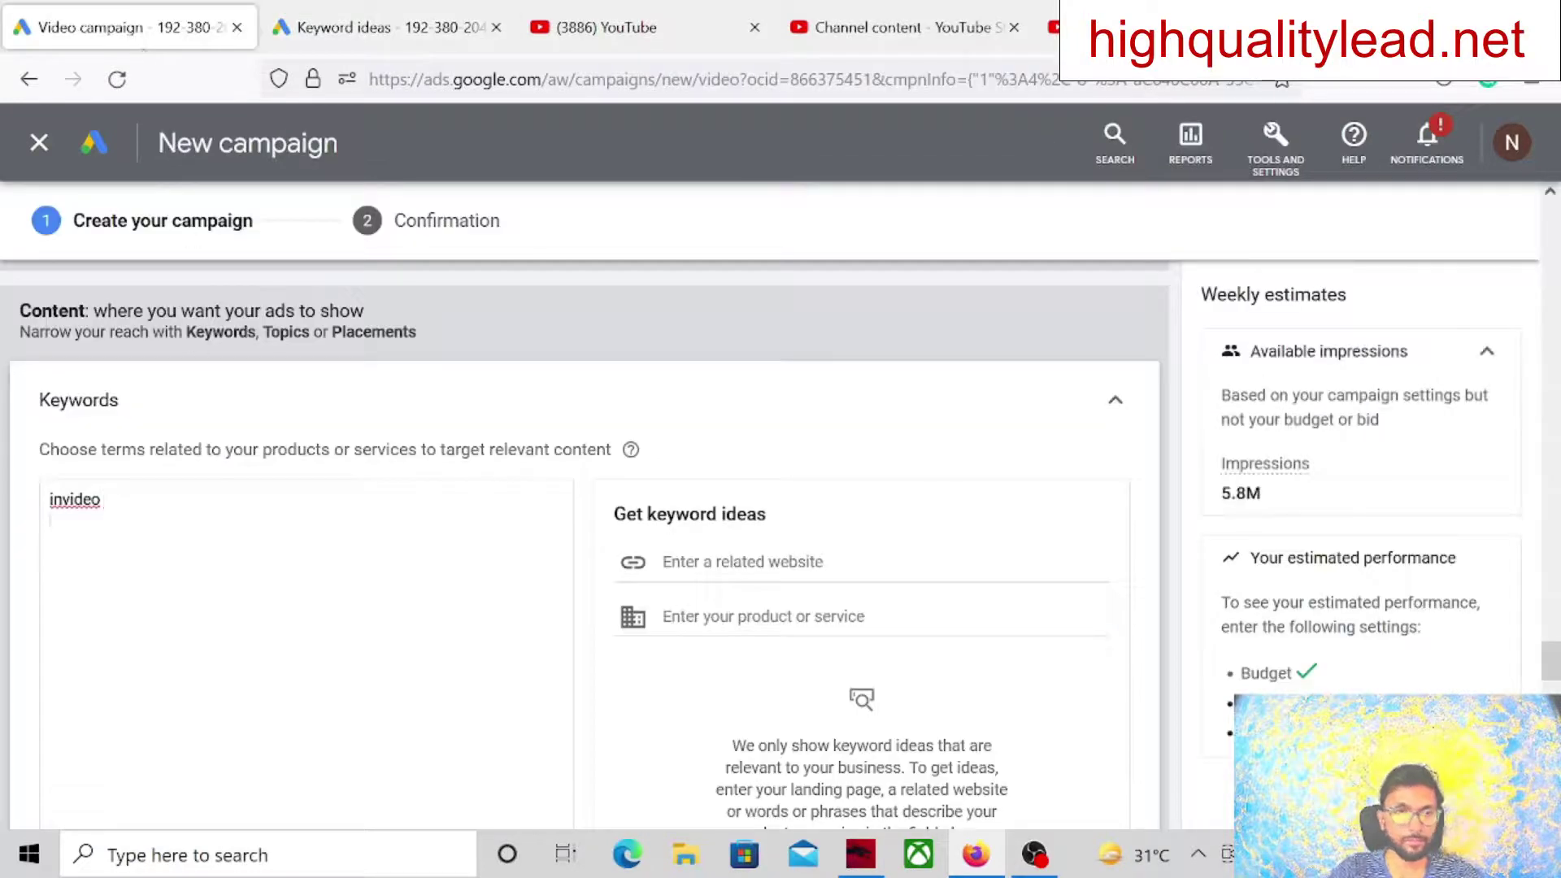
key("Return")
type("invideo pricing")
left_click(382, 27)
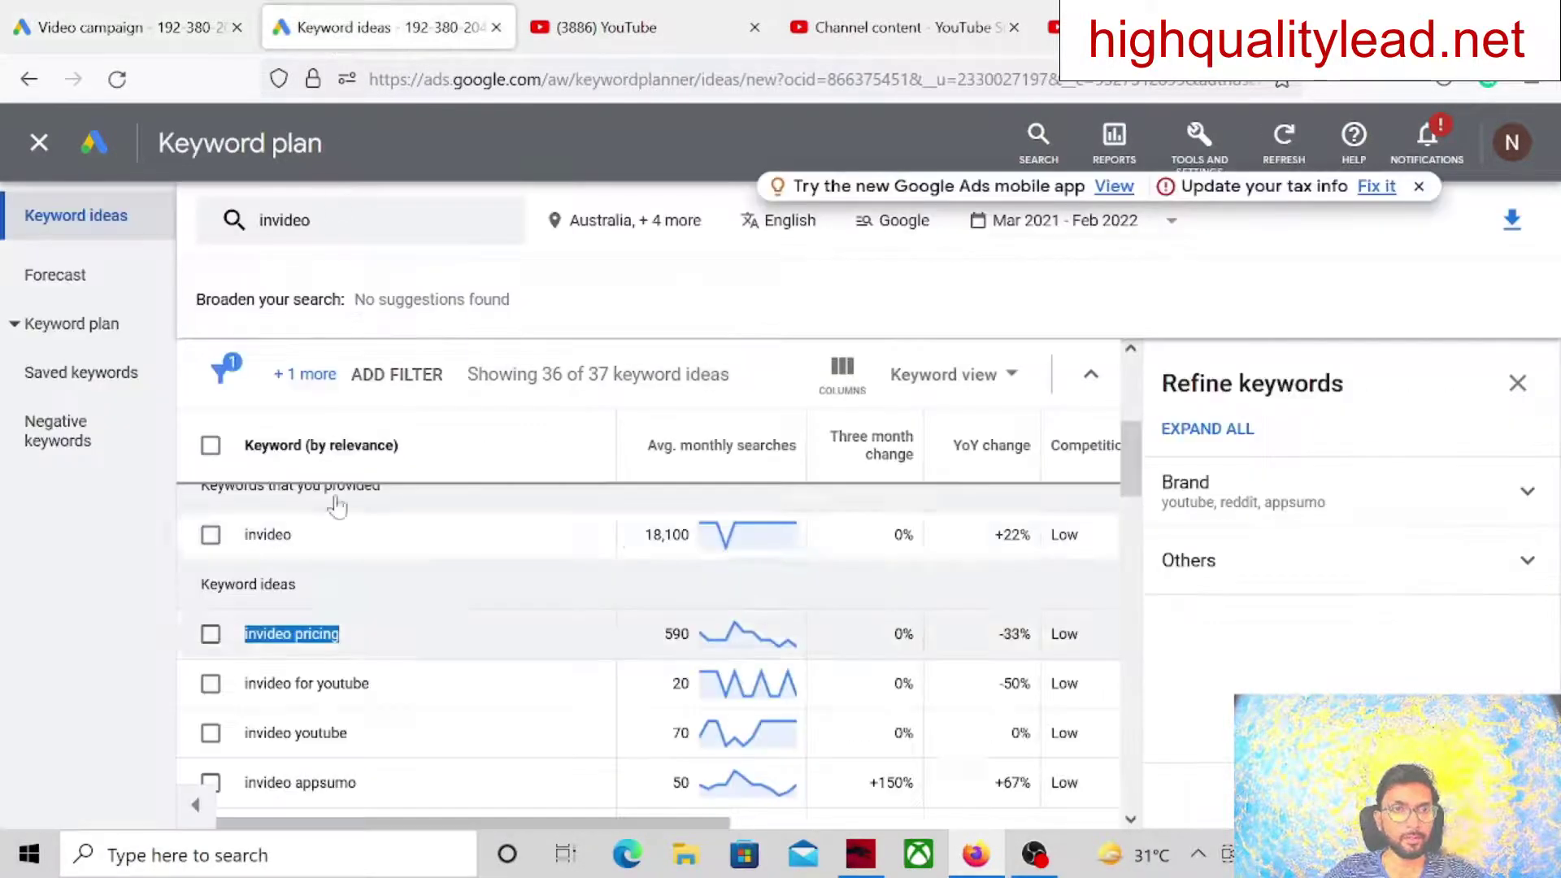
left_click_drag(406, 686, 235, 702)
key("ctrl+c")
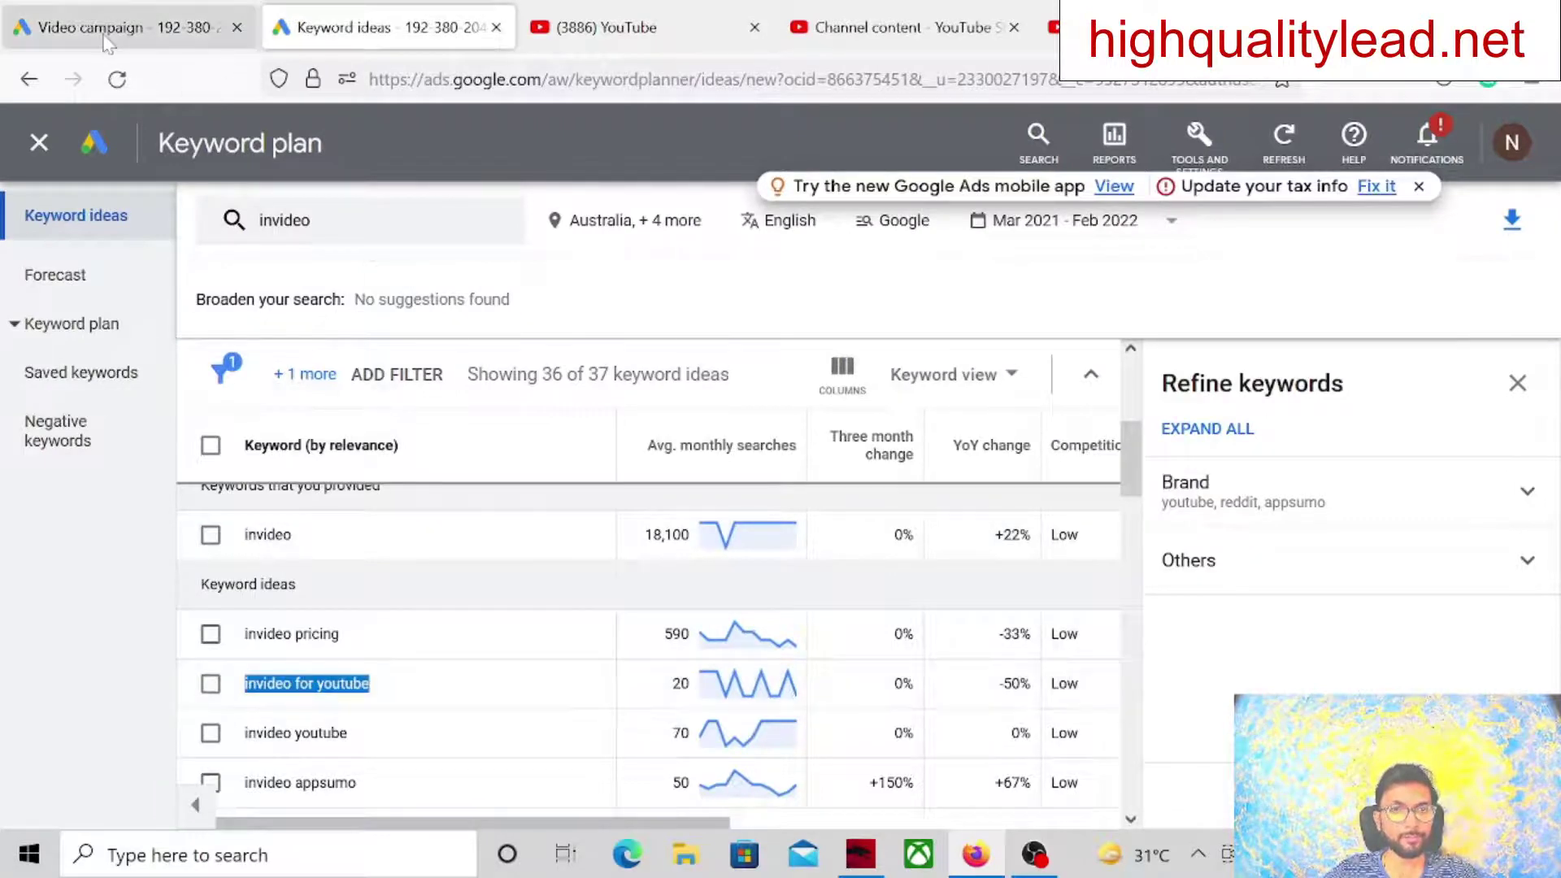
left_click(144, 33)
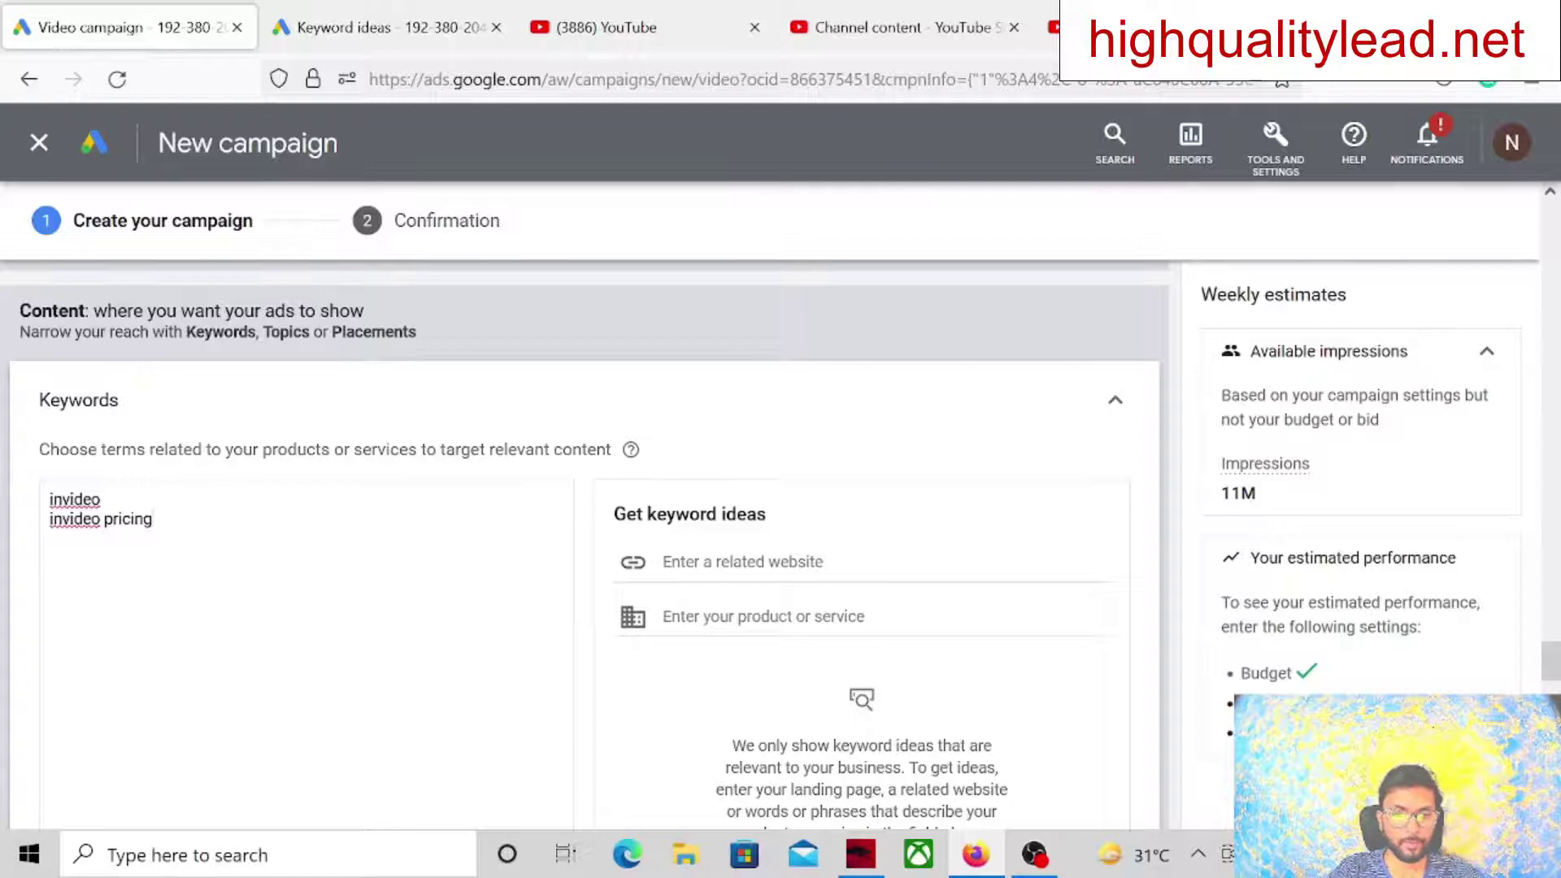
key("ctrl+v")
left_click(325, 27)
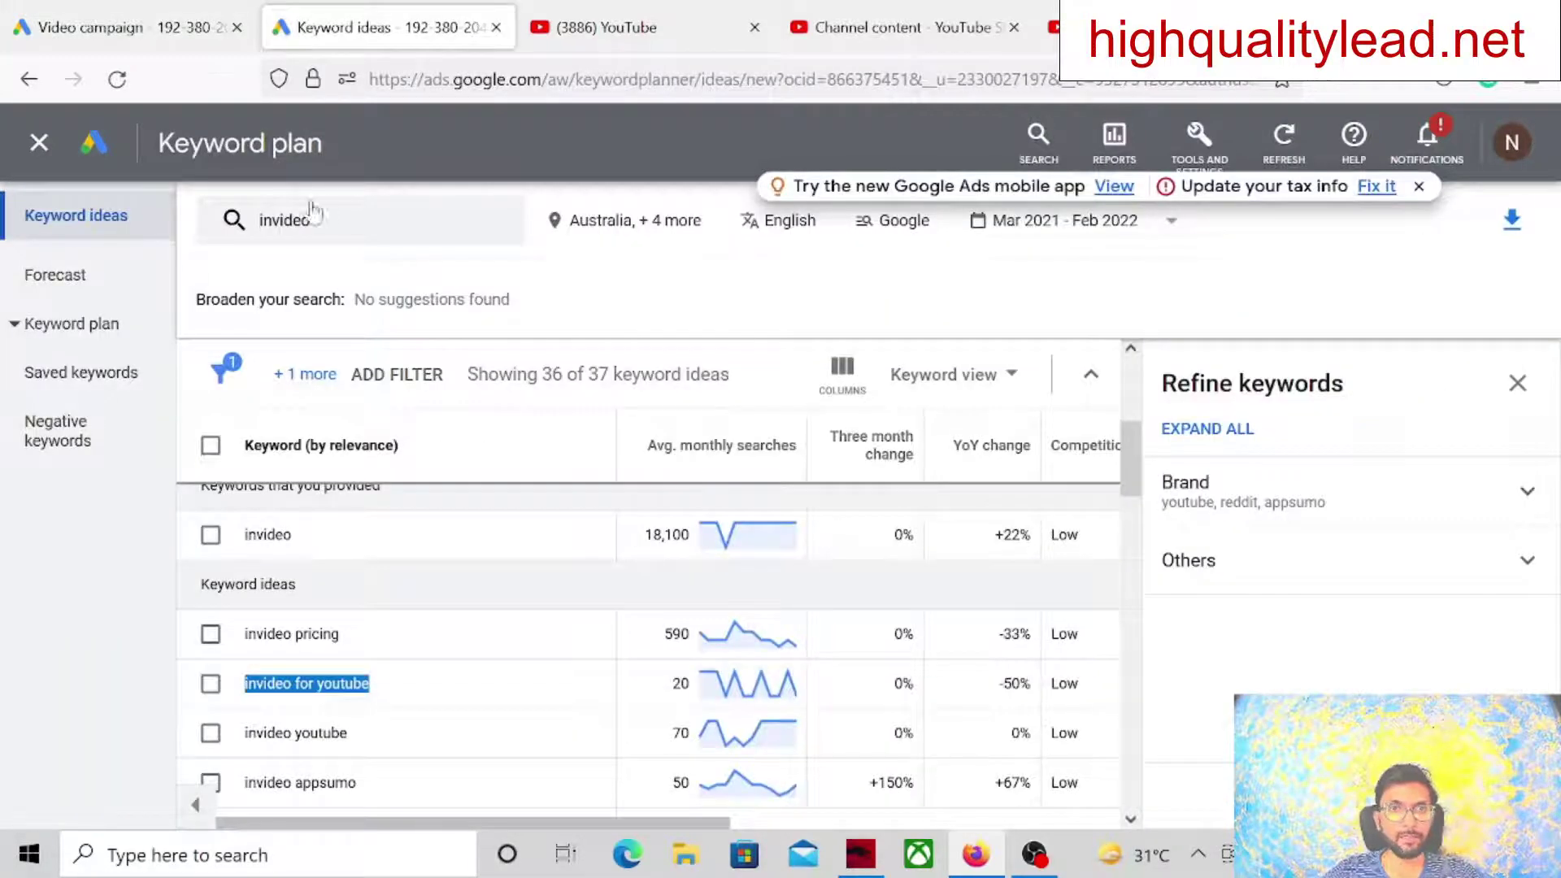
left_click(313, 213)
Get Keyword Planner ideas for 'best video software'
key("BackSpace")
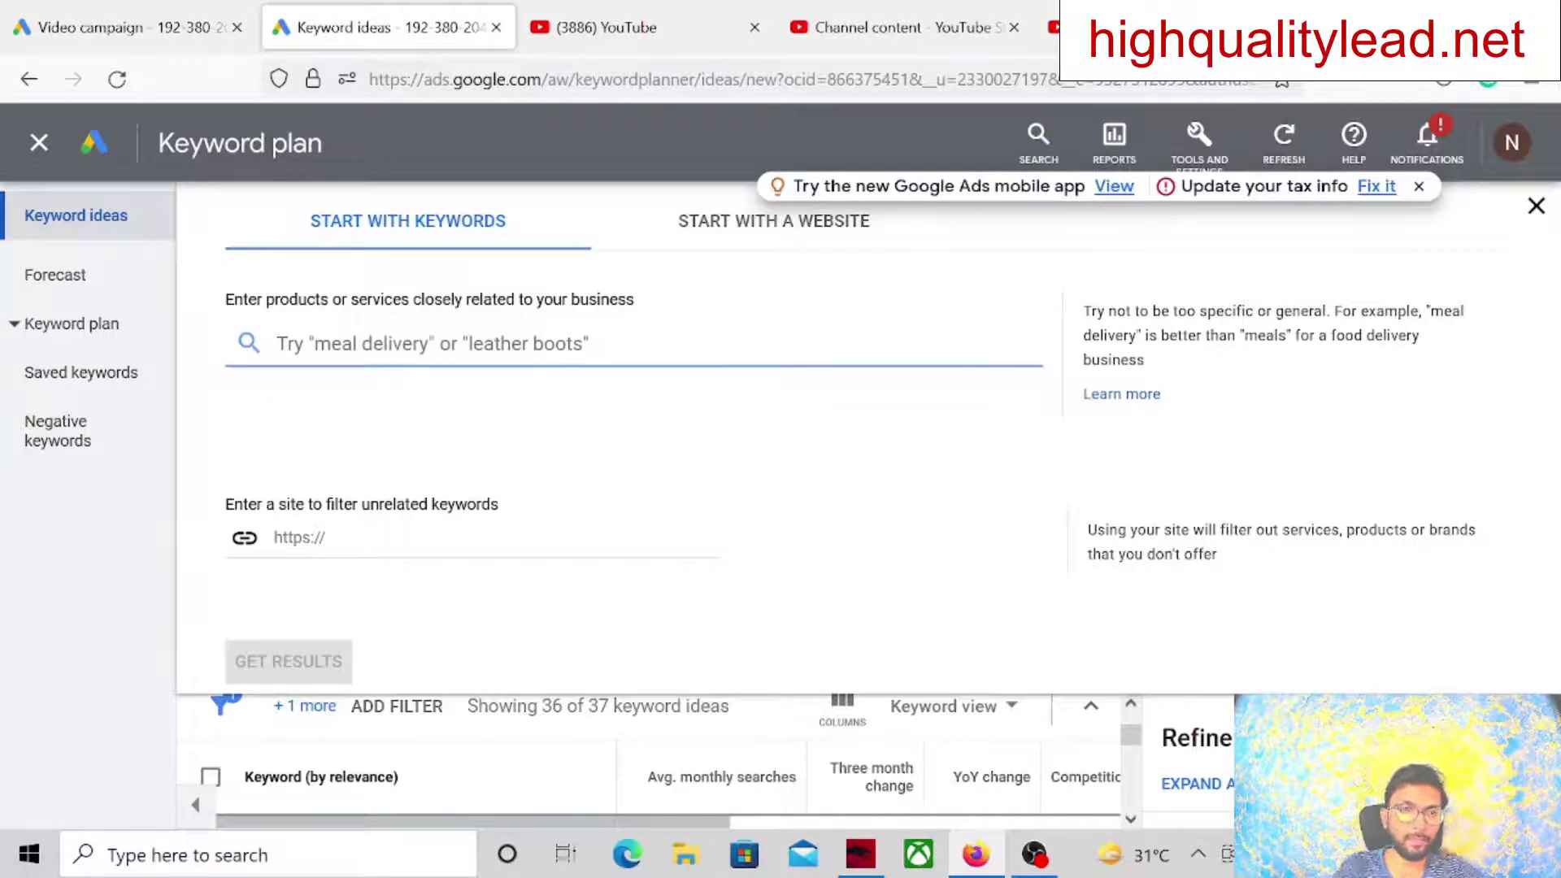
type("be")
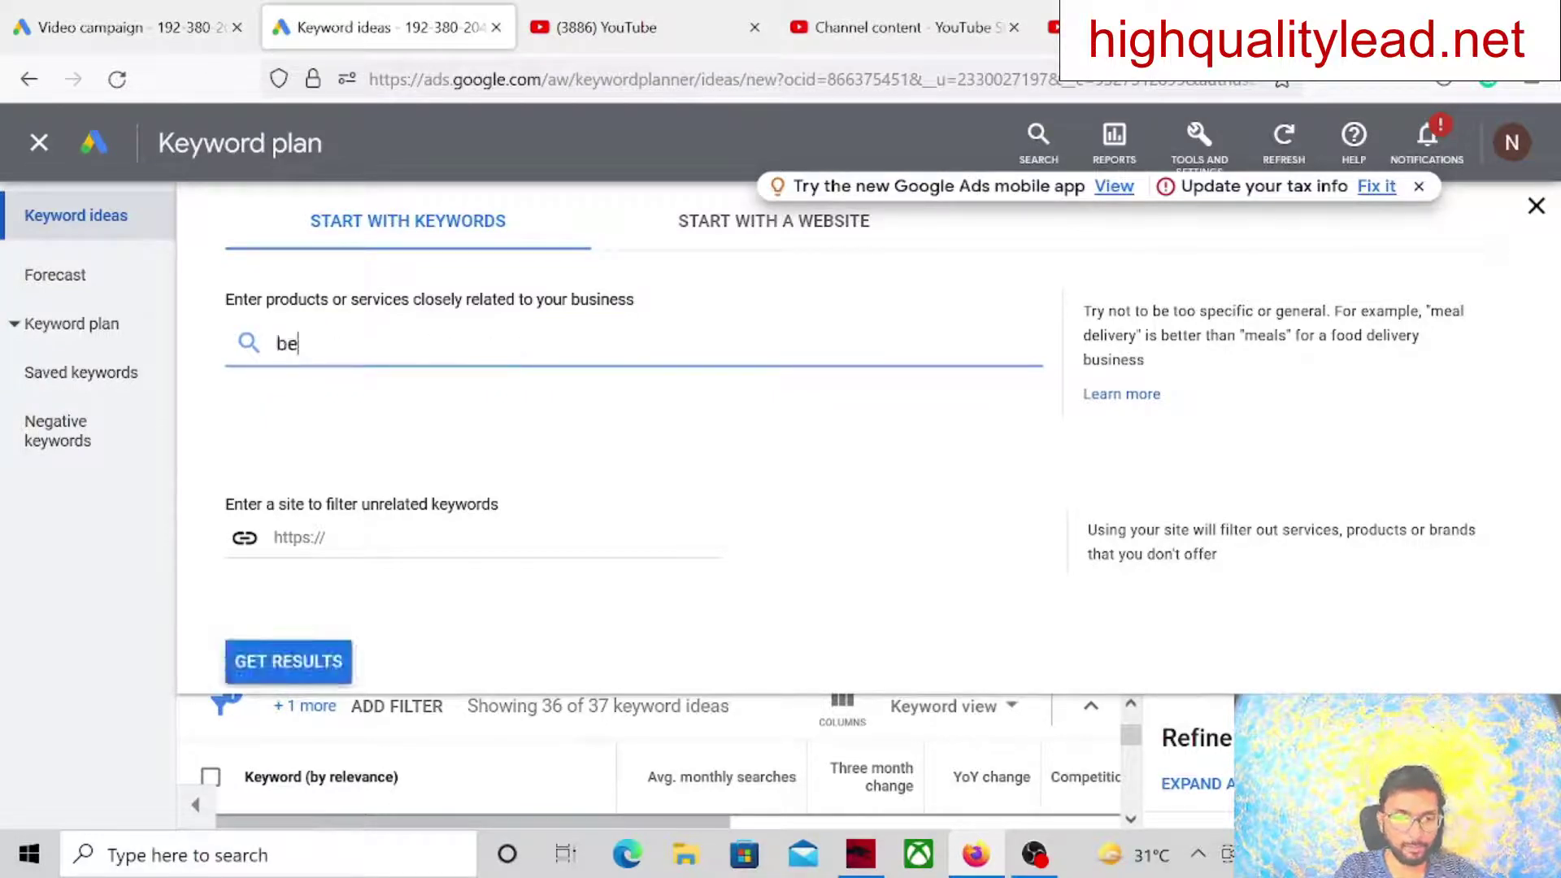
type("st video soft")
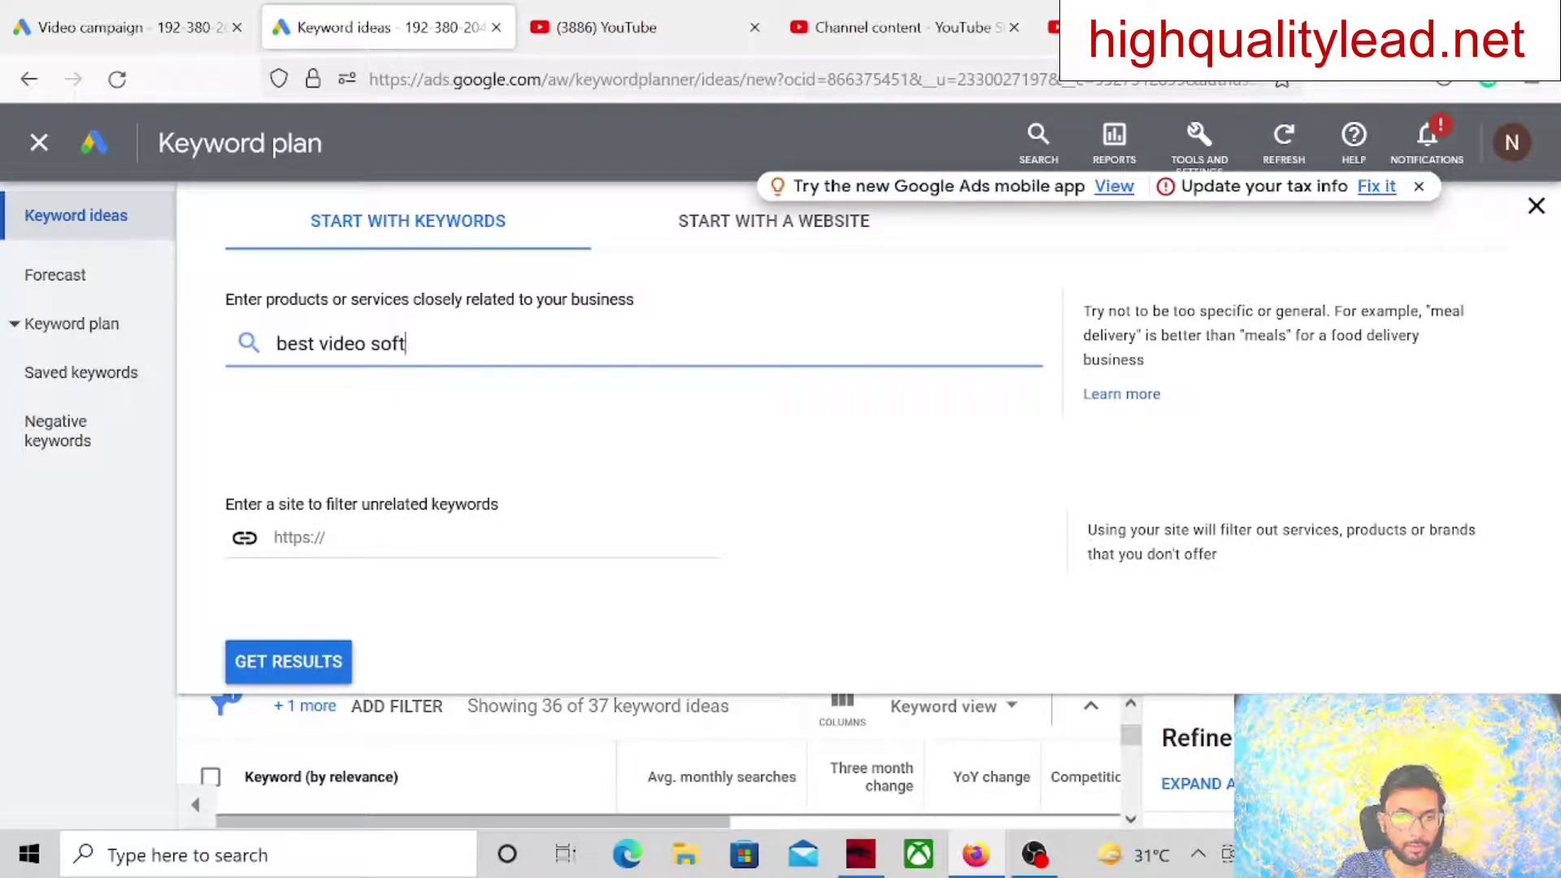
type("war")
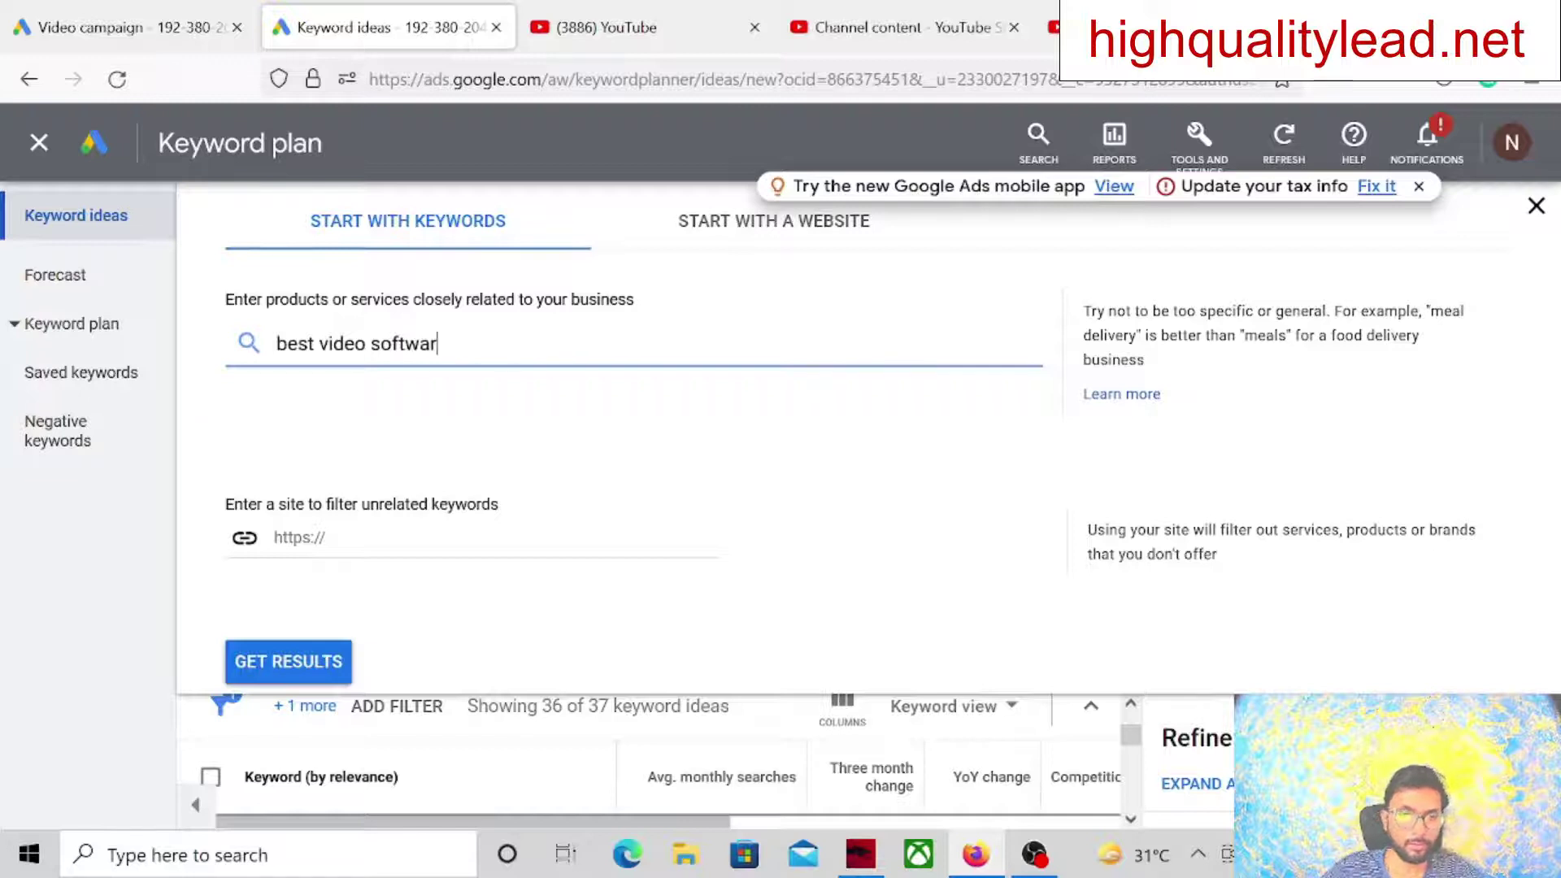
type("e")
left_click(288, 661)
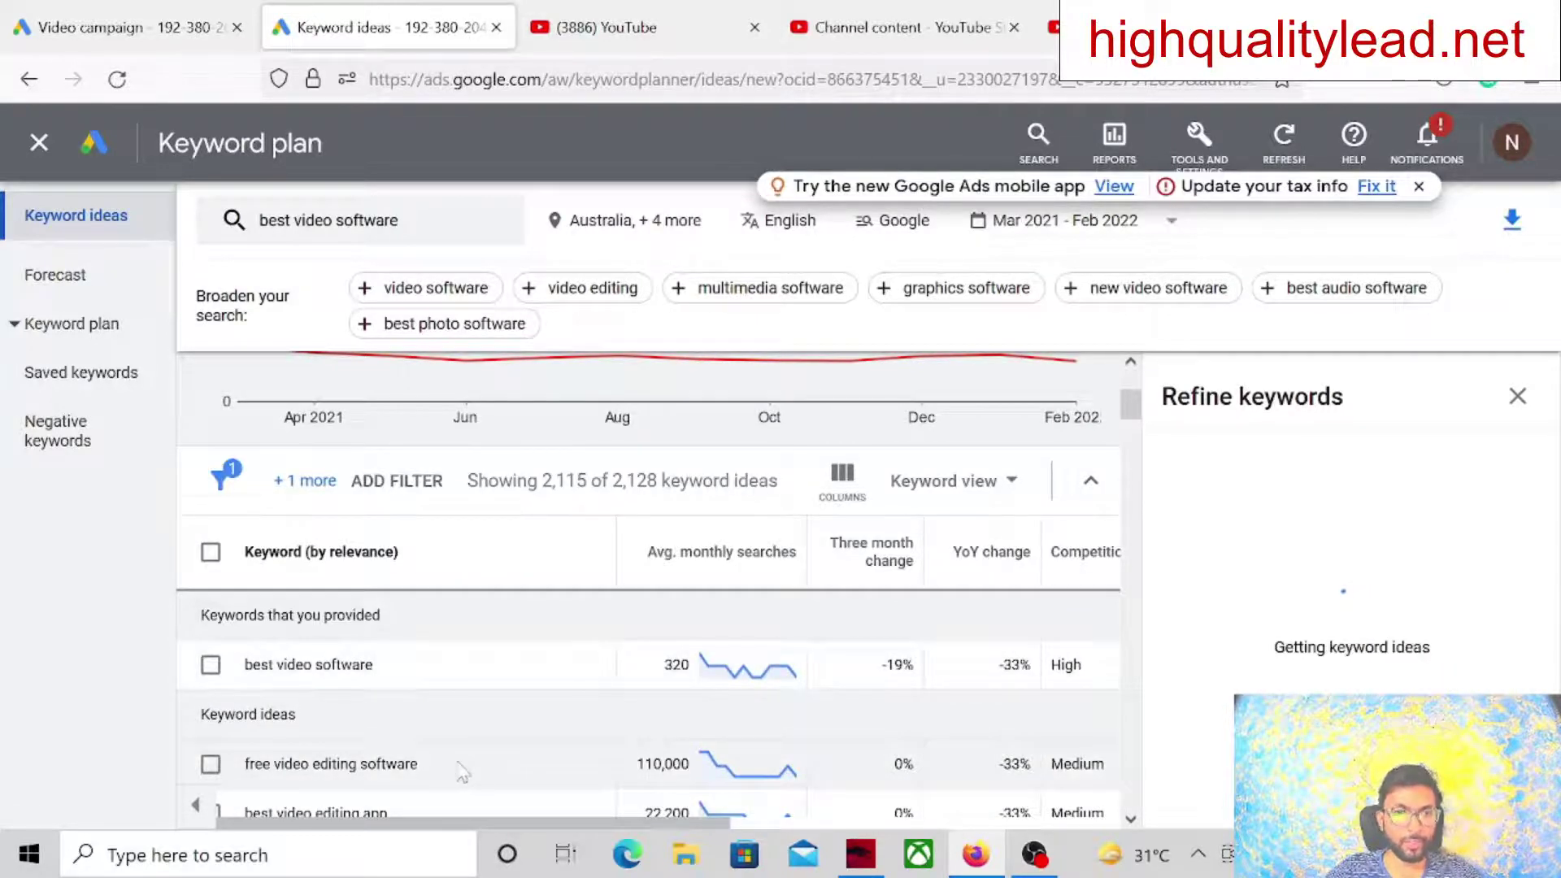
Add 'free video editing software' to the campaign keywords
left_click_drag(448, 769, 237, 765)
key("ctrl+c")
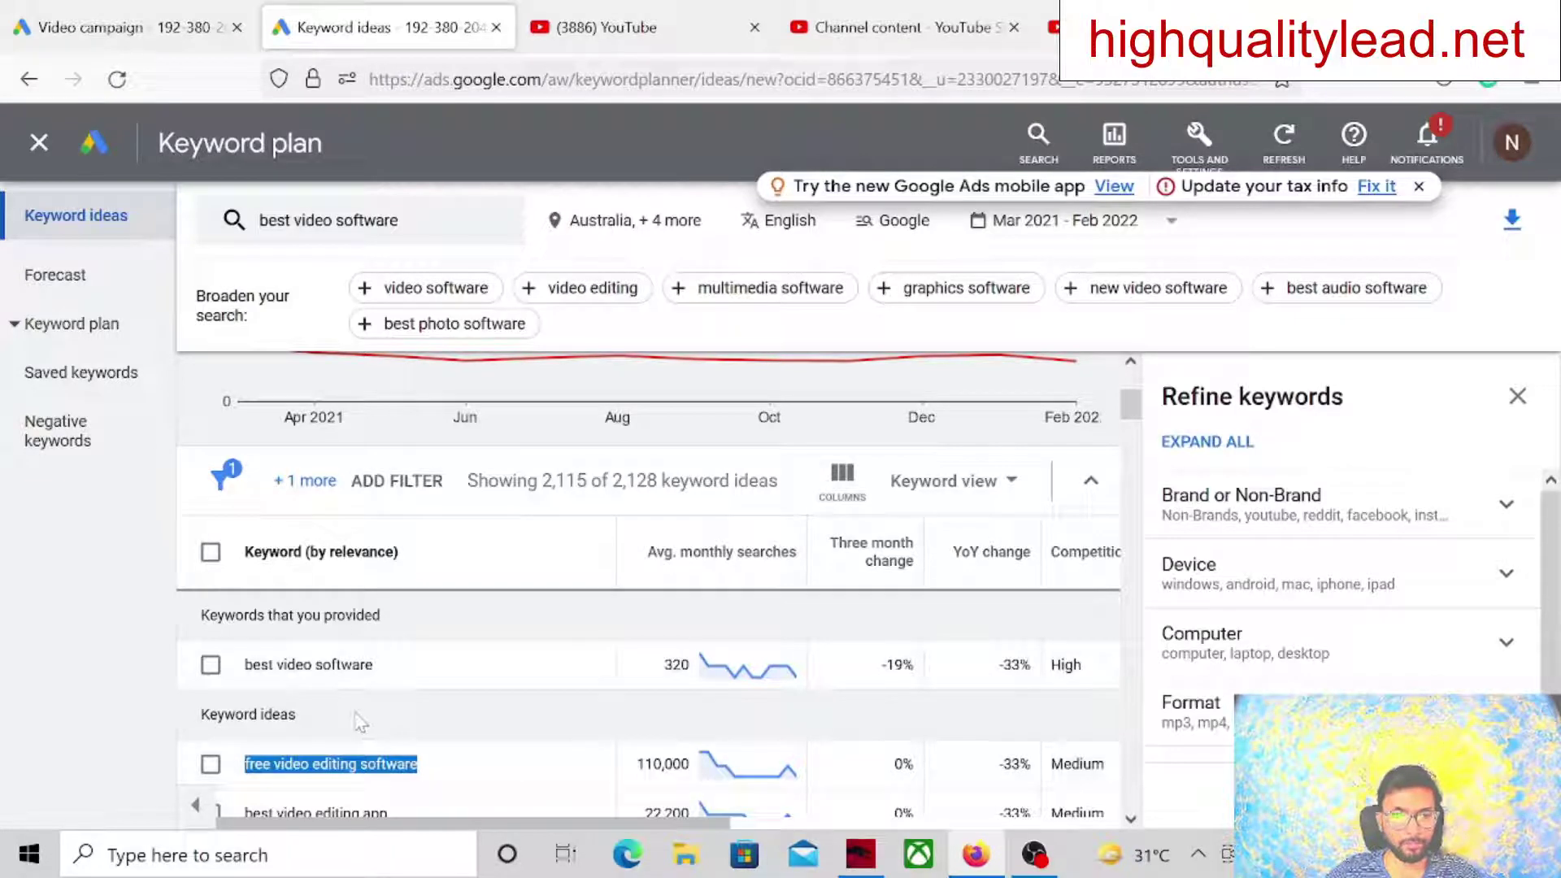
left_click(93, 42)
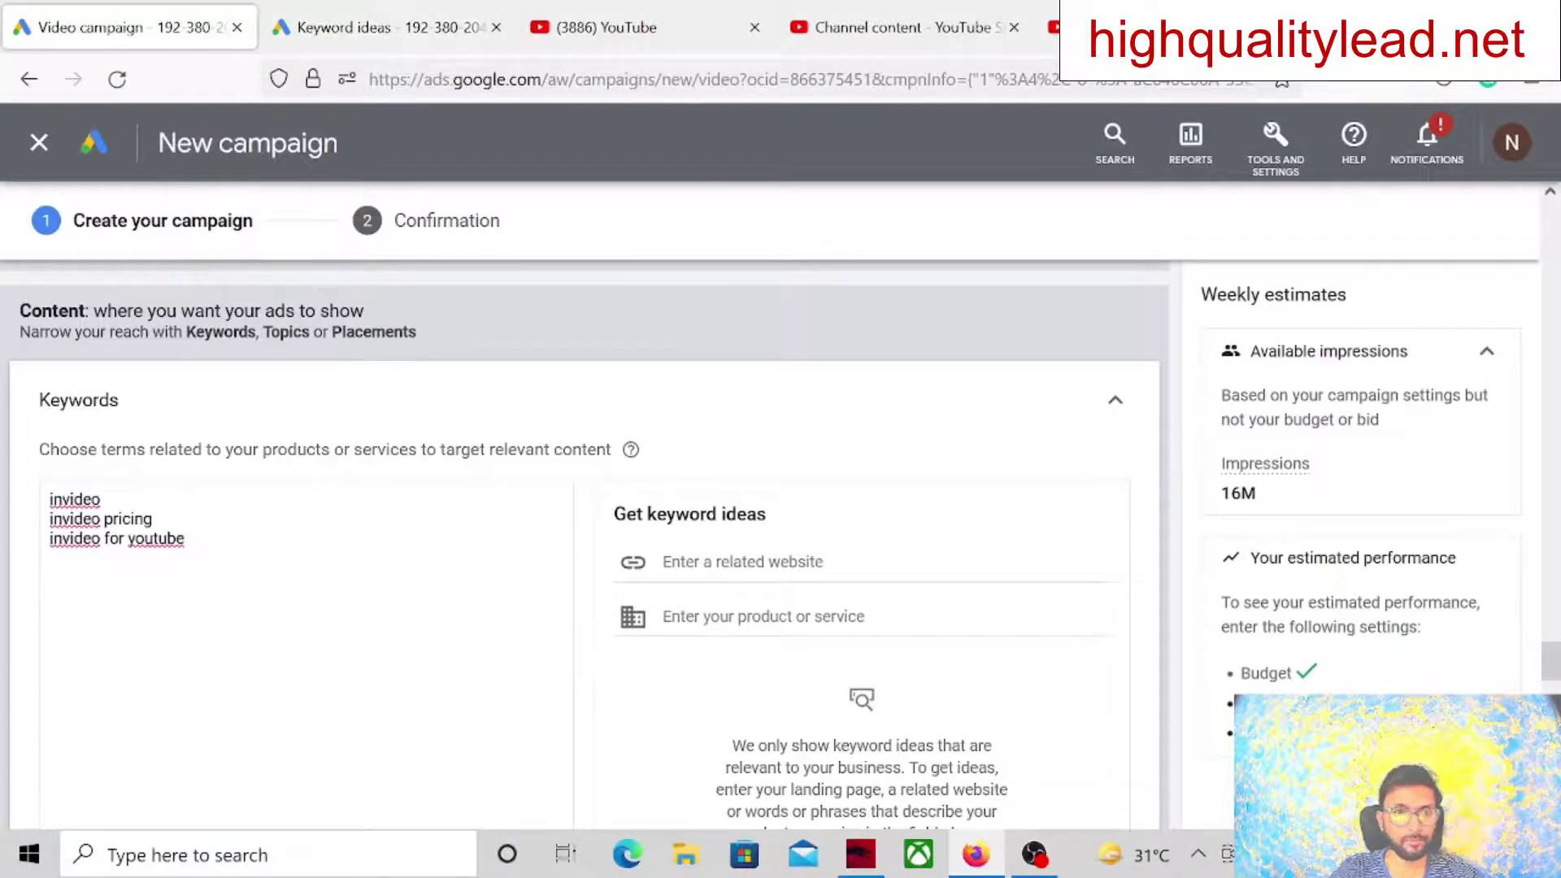
key("ctrl+v")
left_click(382, 31)
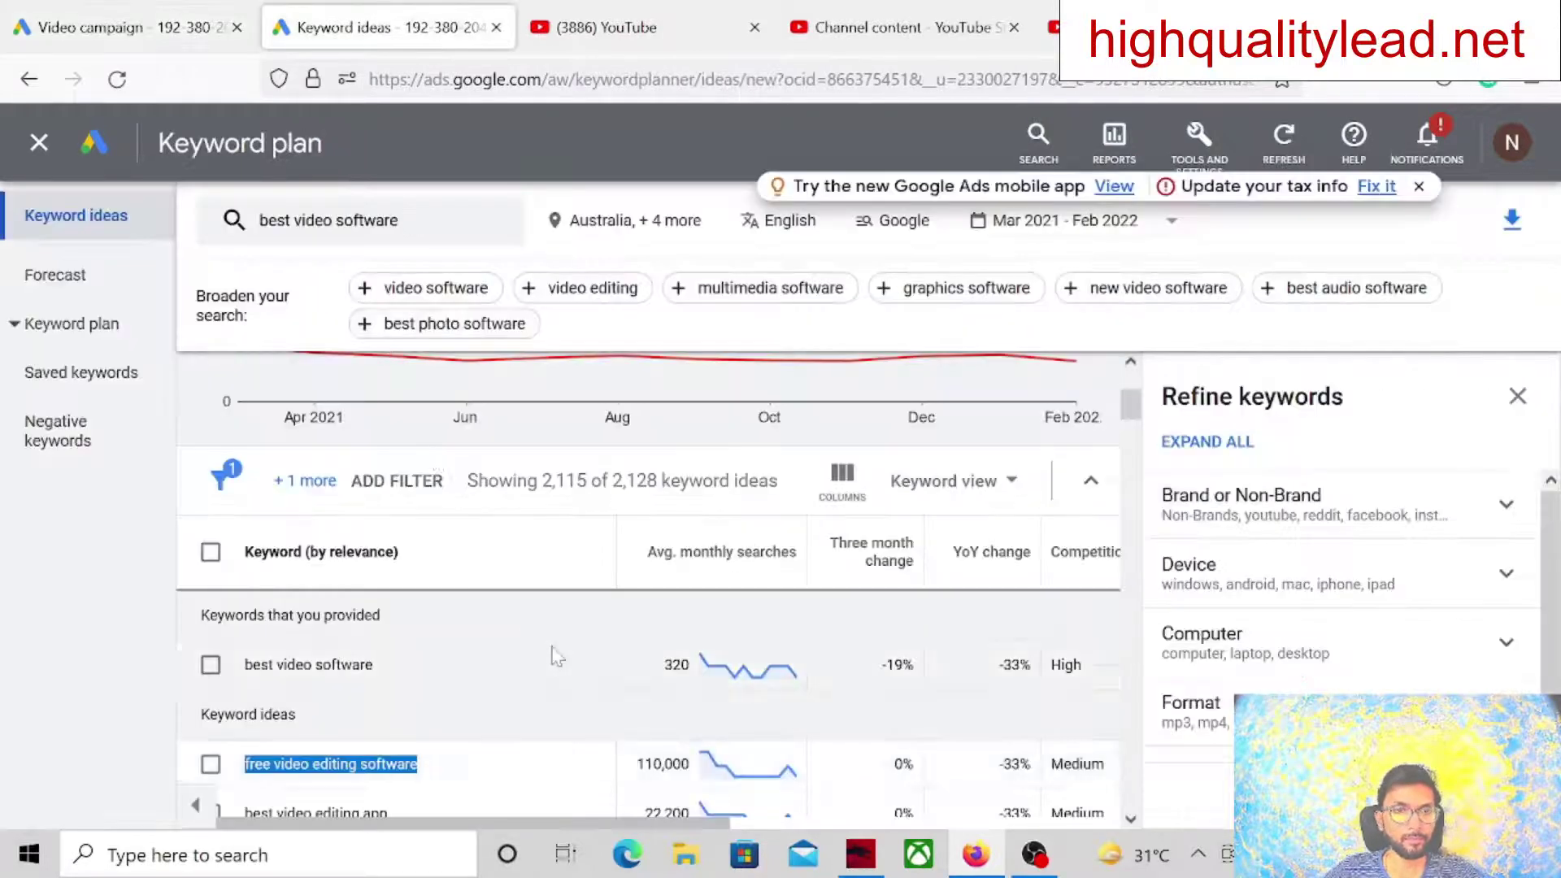
left_click(407, 587)
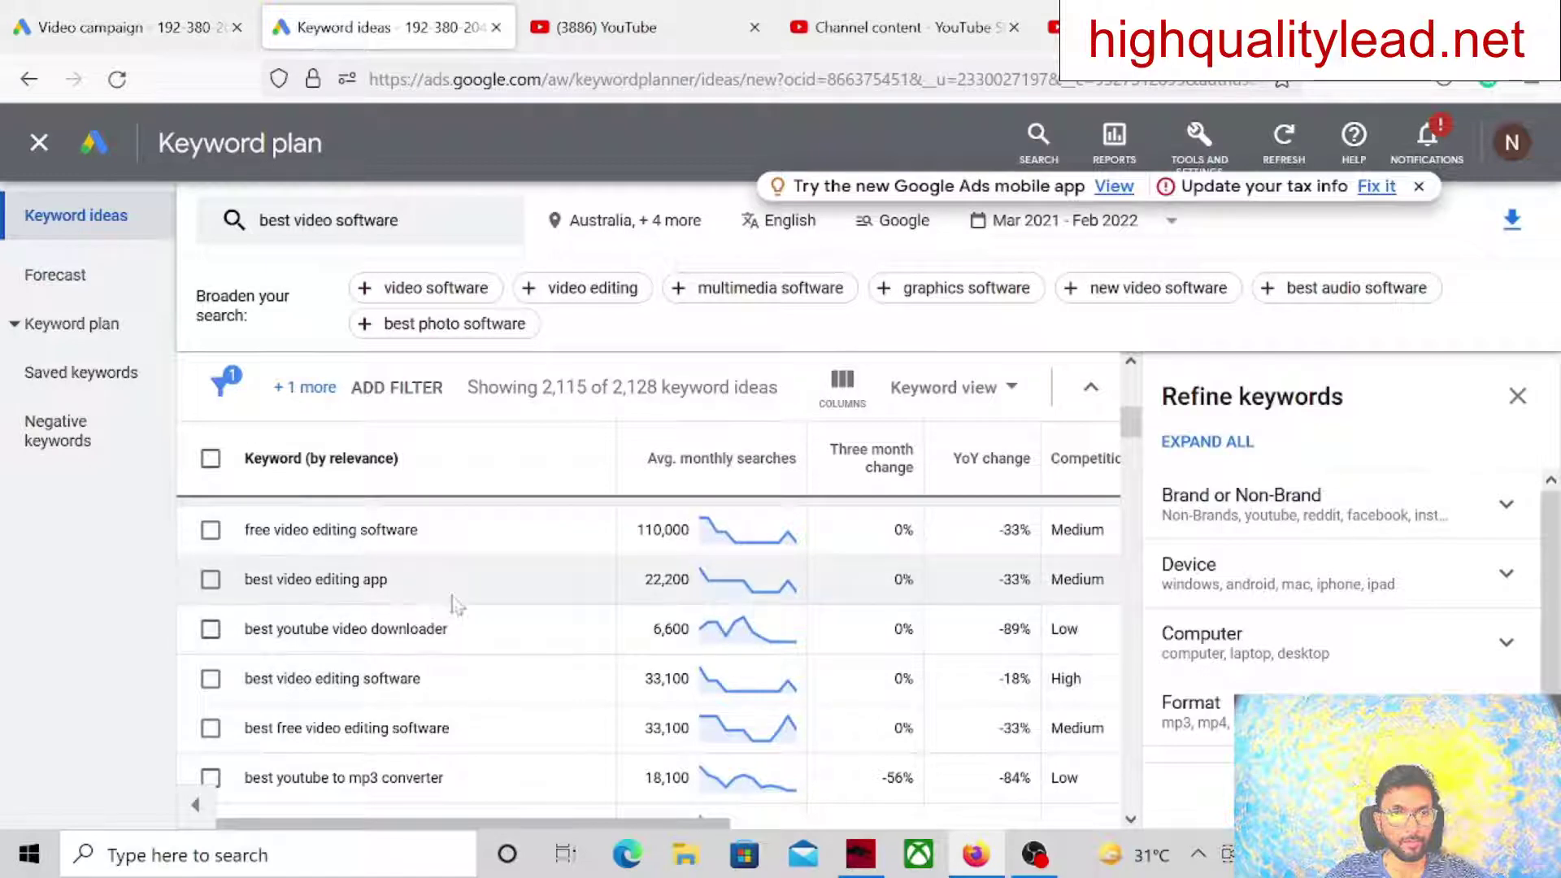
Add 'best video editing app' to the campaign keywords
left_click_drag(425, 582, 221, 596)
key("ctrl+c")
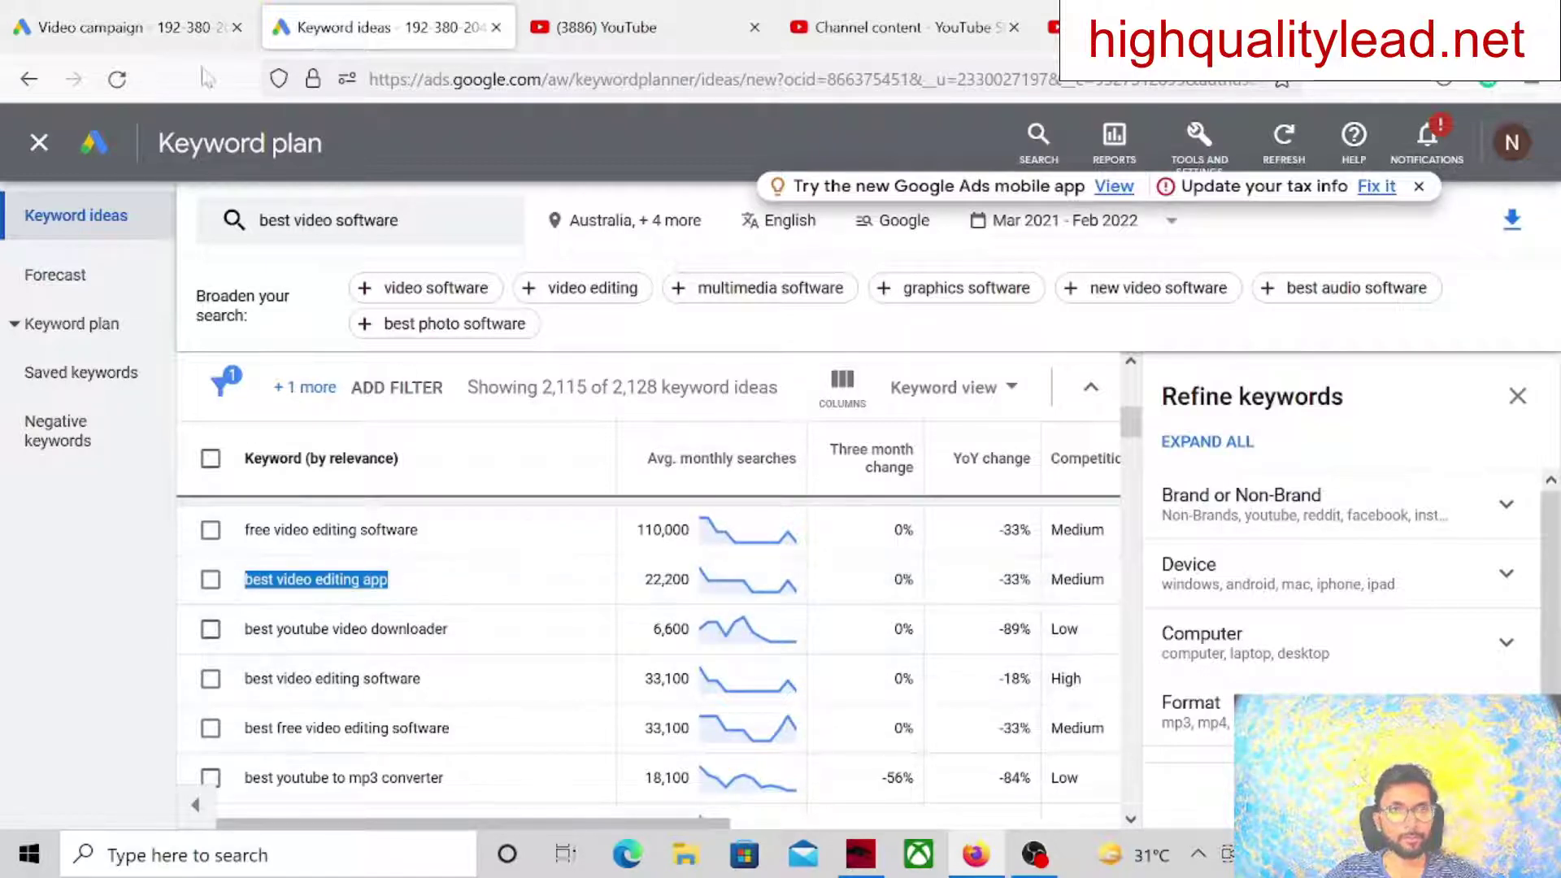
left_click(146, 27)
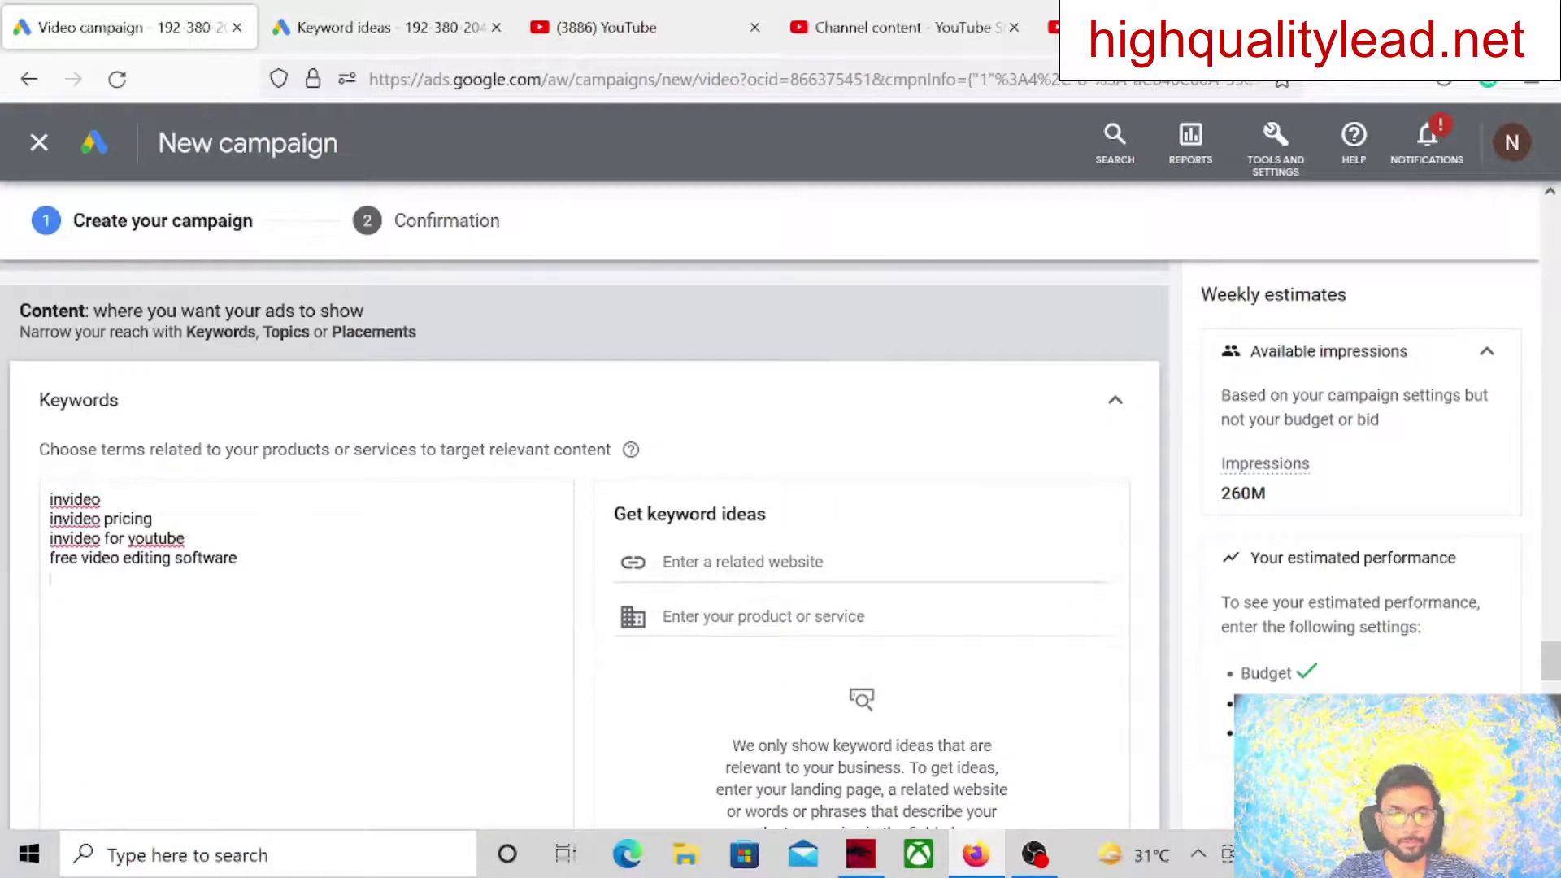
key("ctrl+v")
left_click(348, 31)
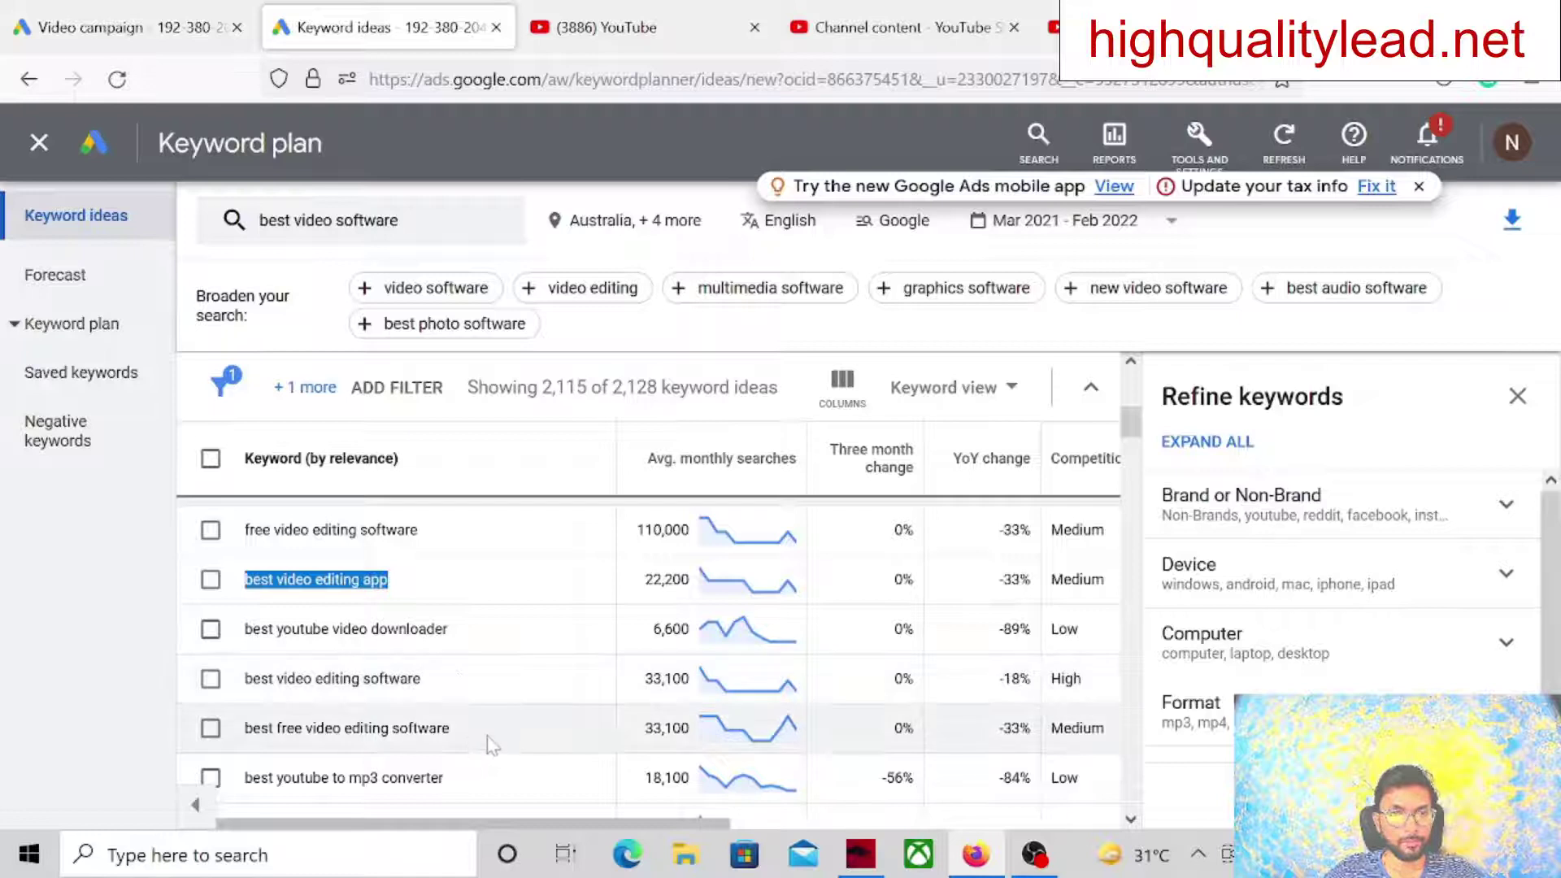
left_click(323, 233)
key("BackSpace")
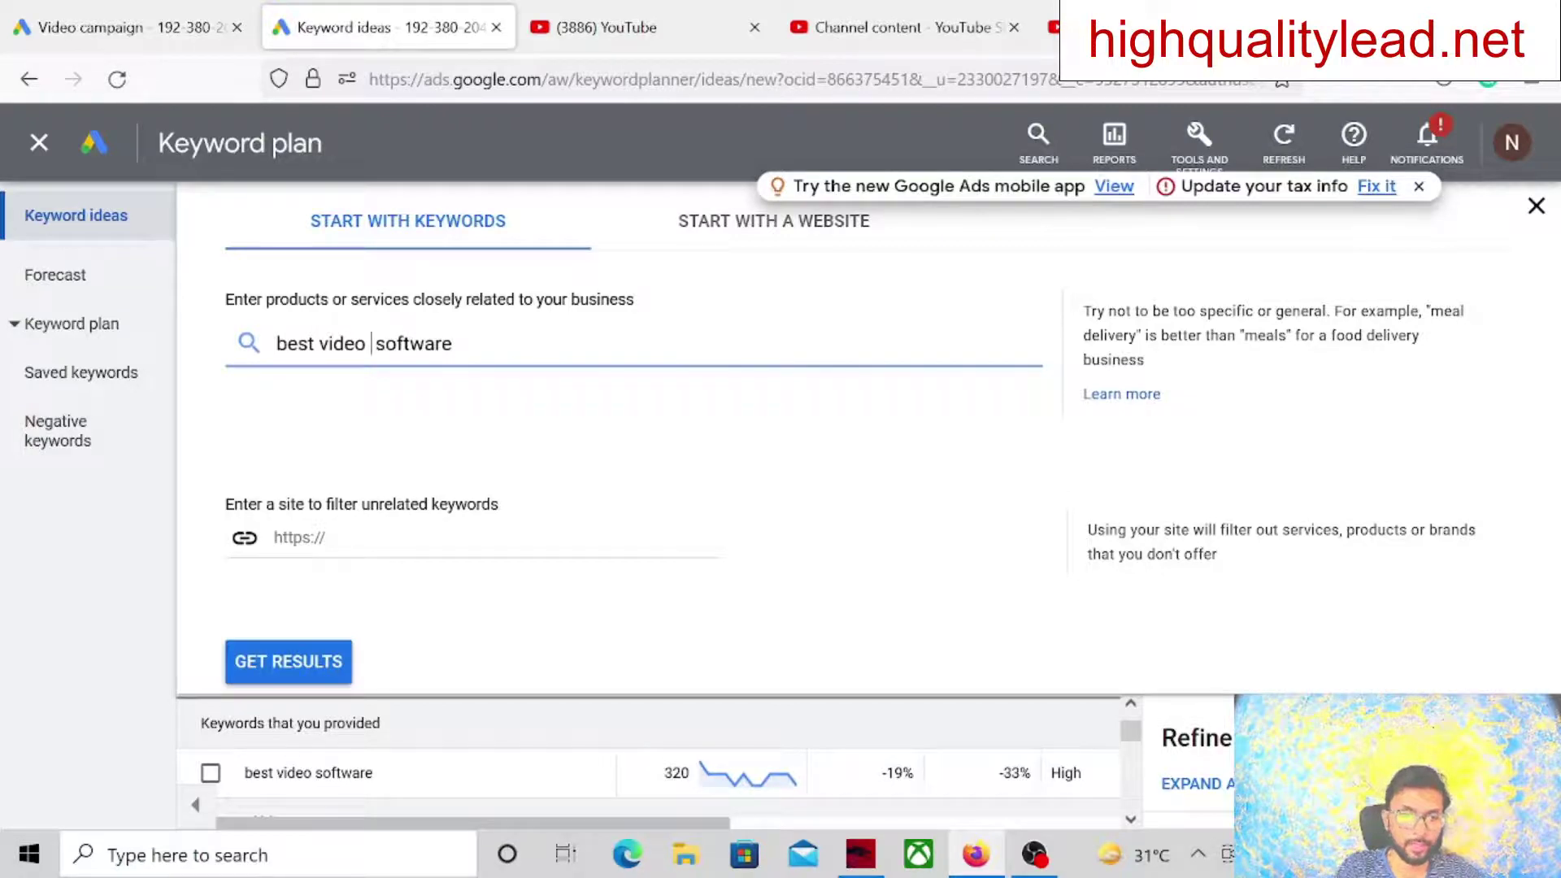
Search ideas for 'best video creation software' and add 'free video production software'
type("creati ")
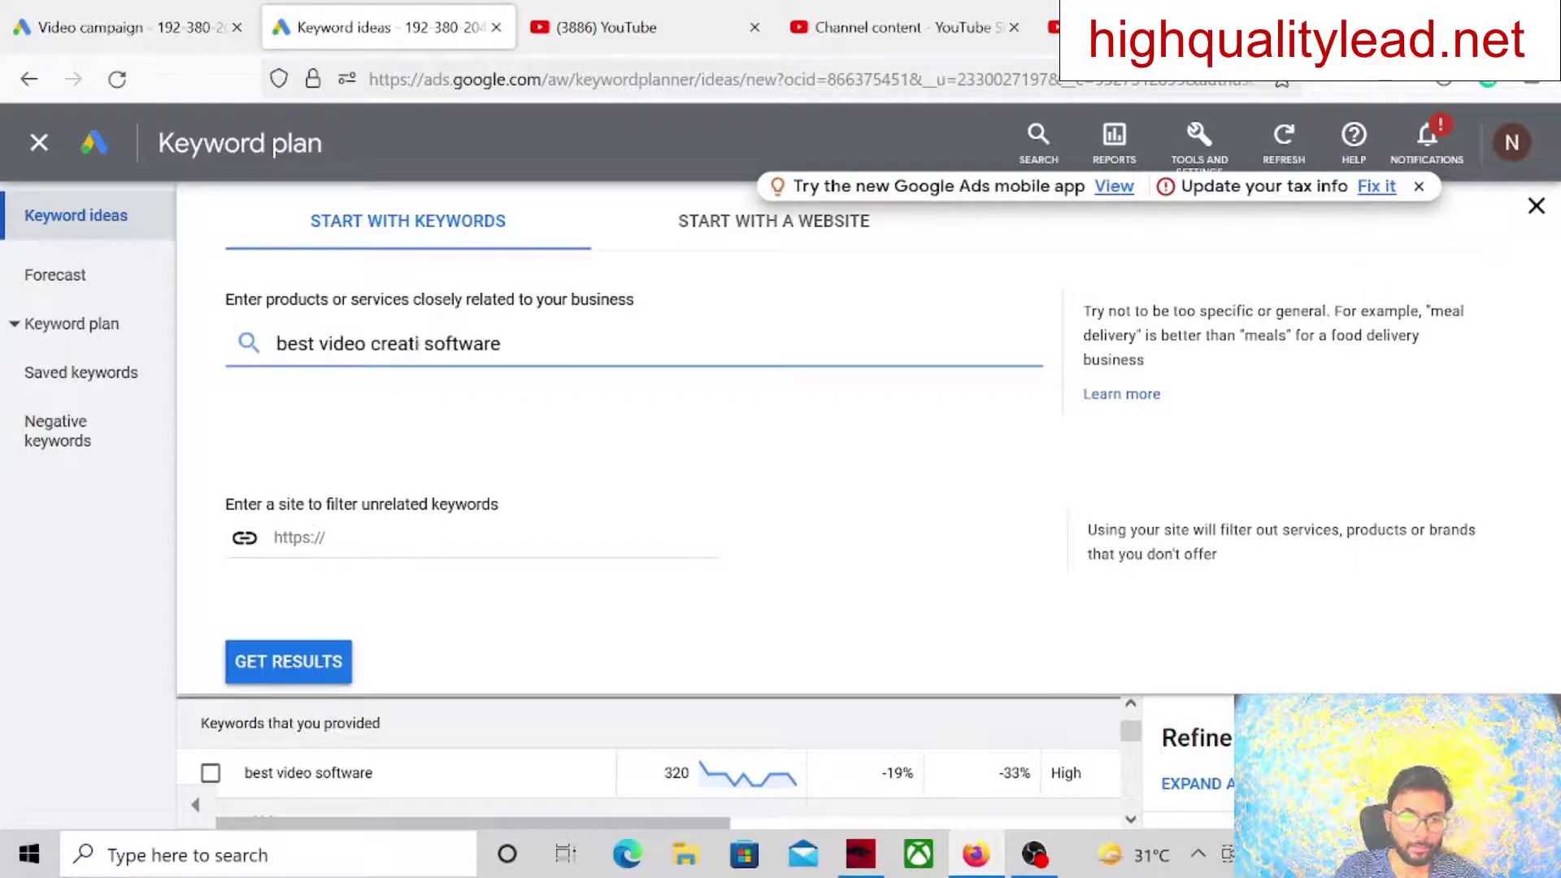
type("on")
left_click(319, 665)
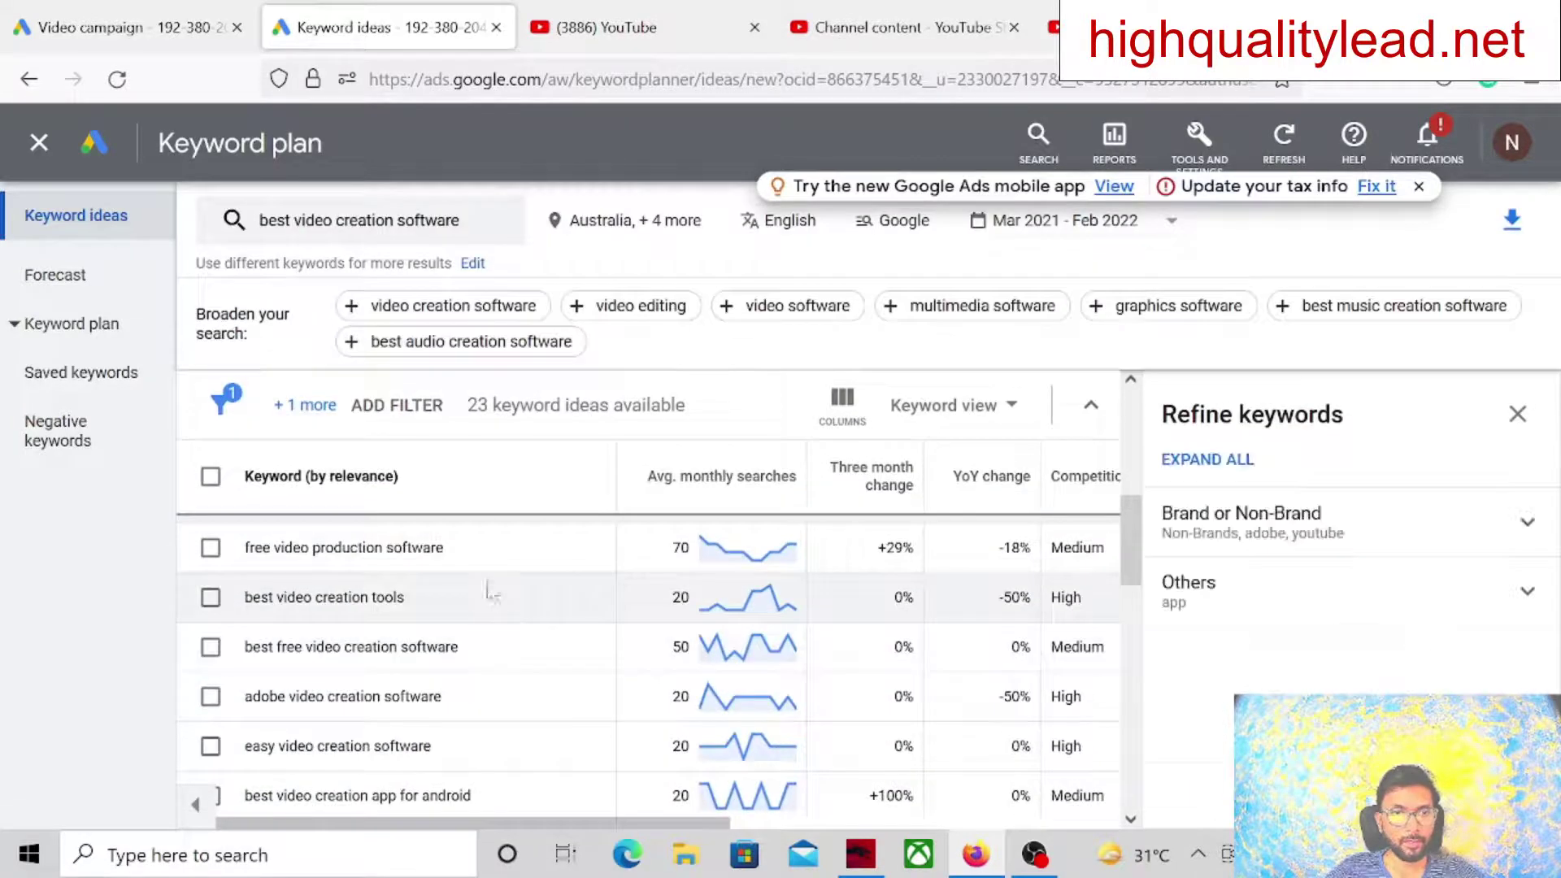
left_click_drag(444, 547, 244, 547)
key("ctrl+c")
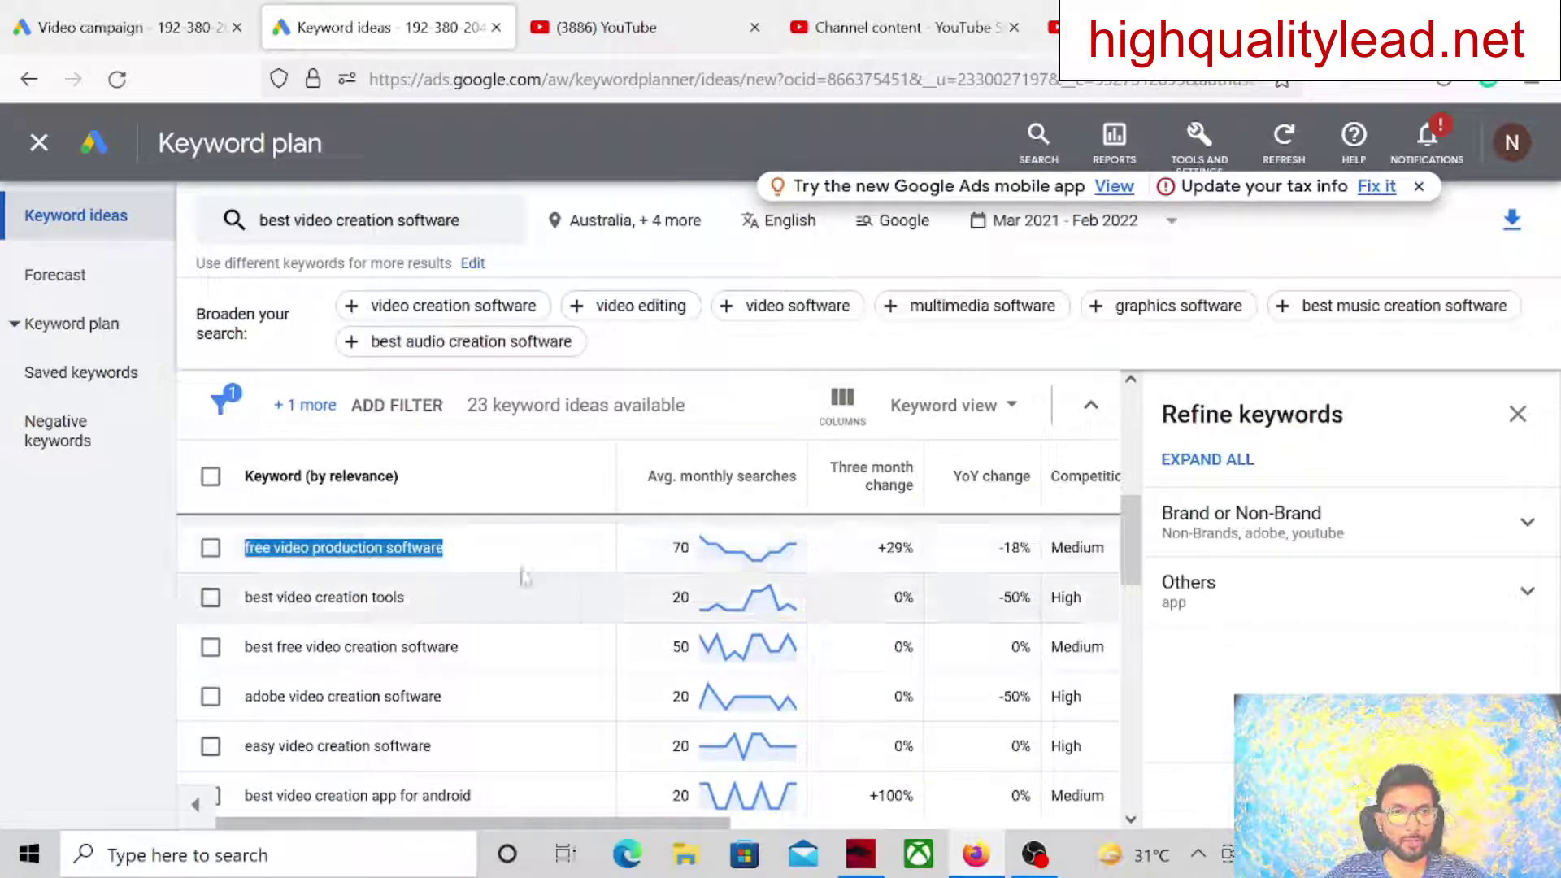
left_click(142, 29)
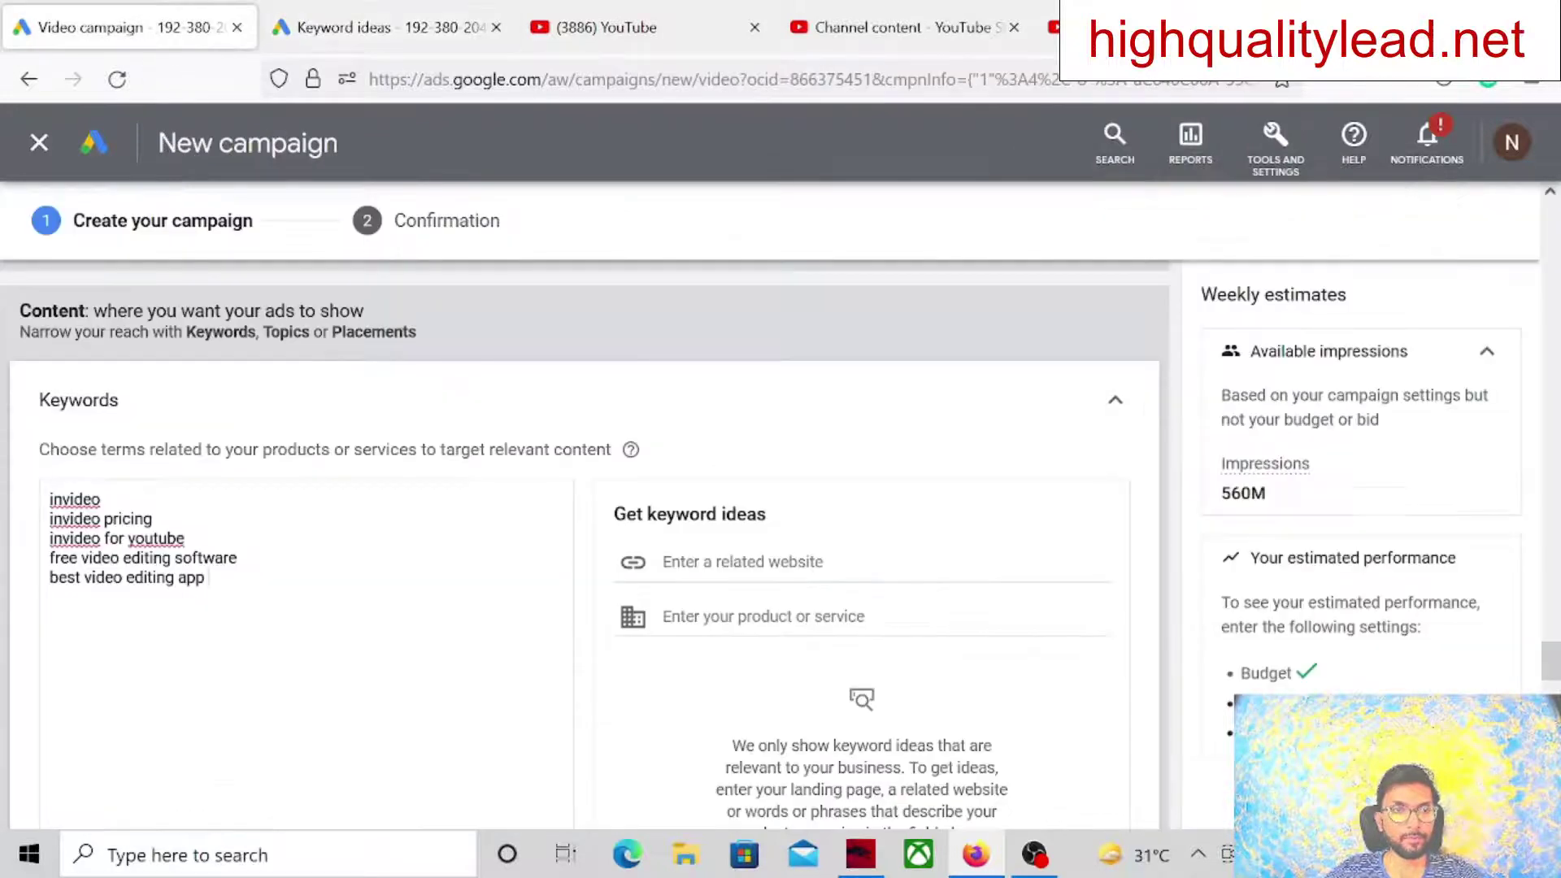
key("Return")
key("ctrl+v")
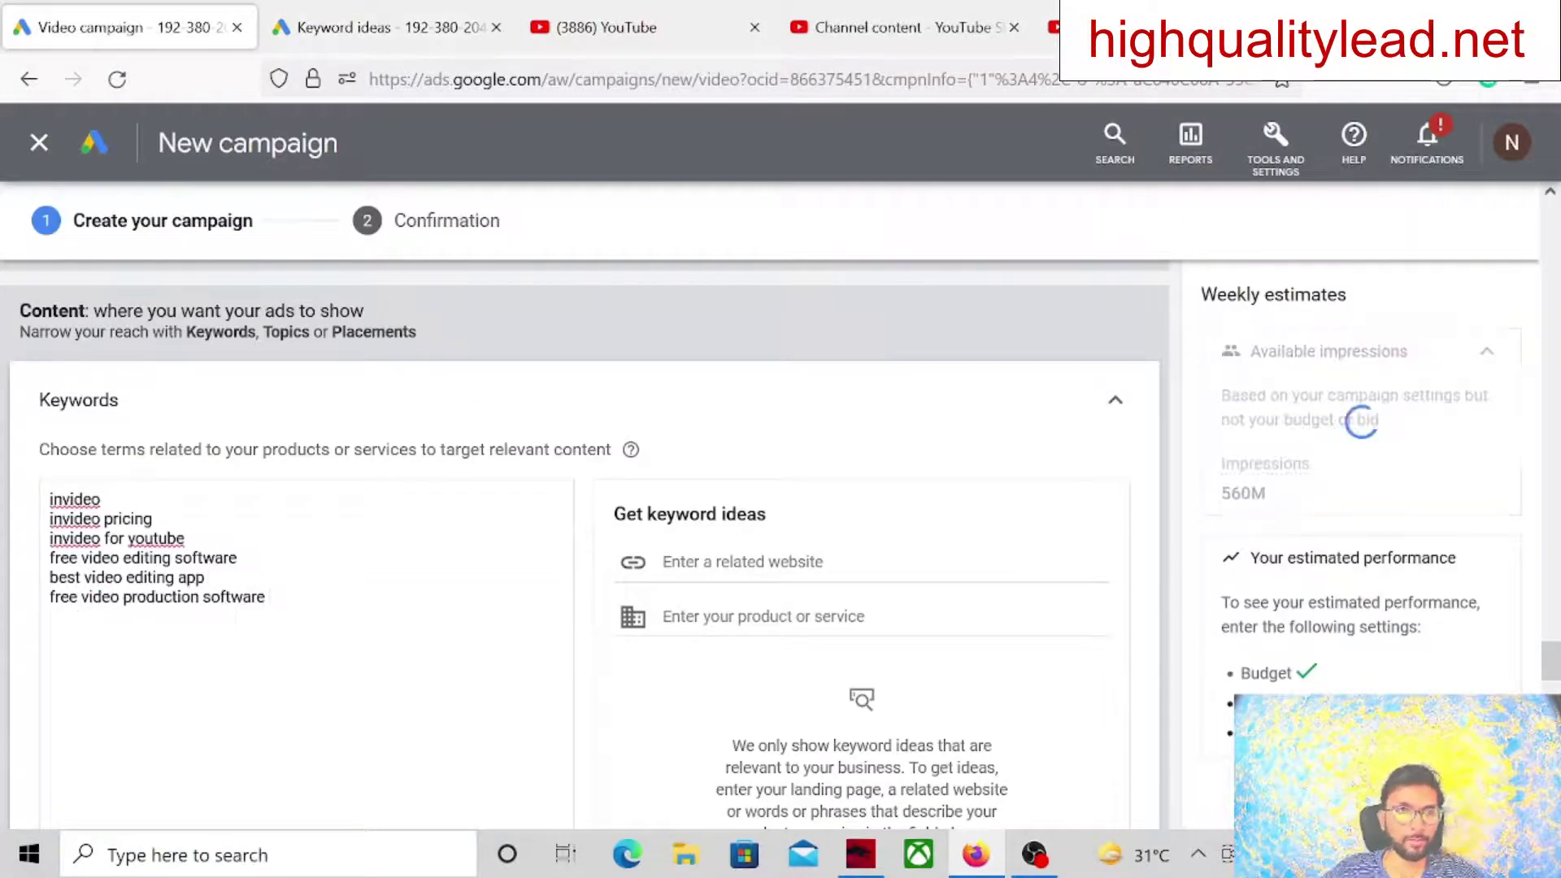
Add 'best free video creation software', then cut the whole keyword list
key("ctrl+Tab")
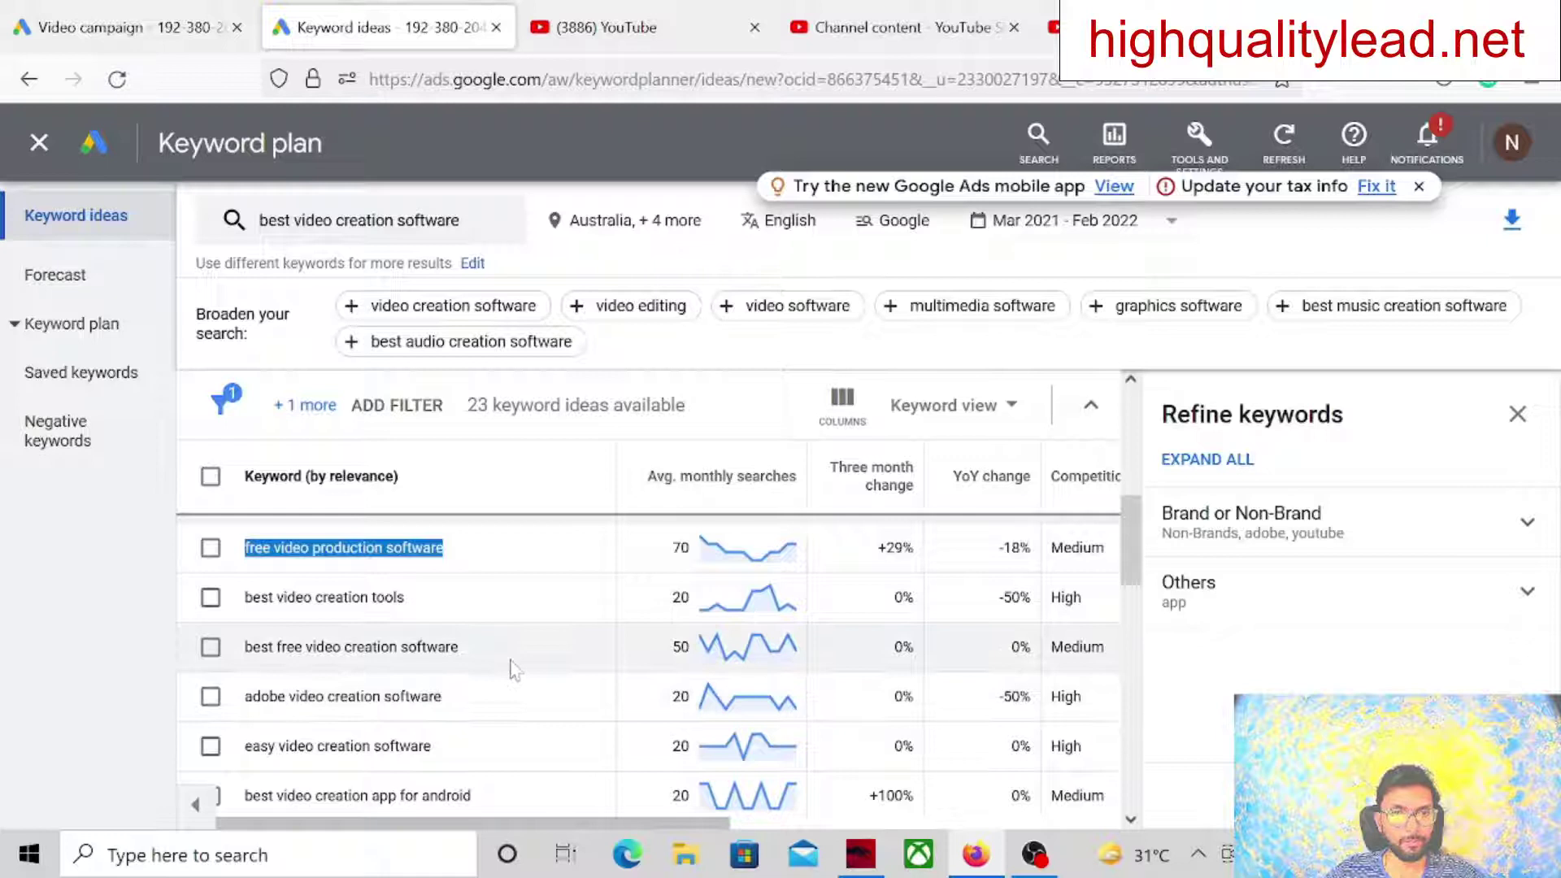
left_click_drag(488, 666, 216, 662)
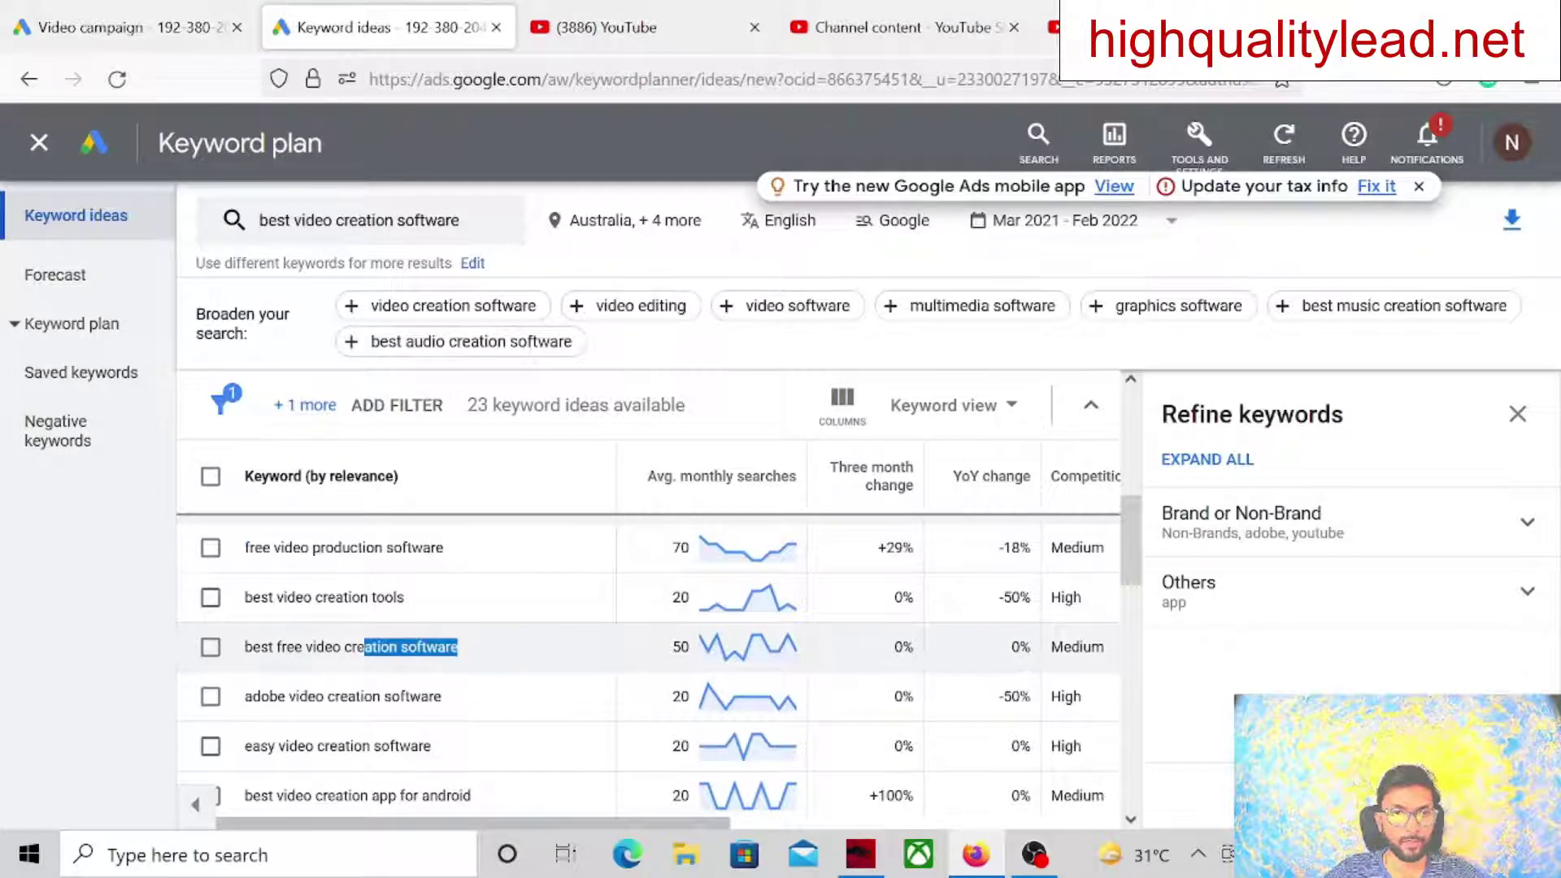
key("ctrl+shift+Tab")
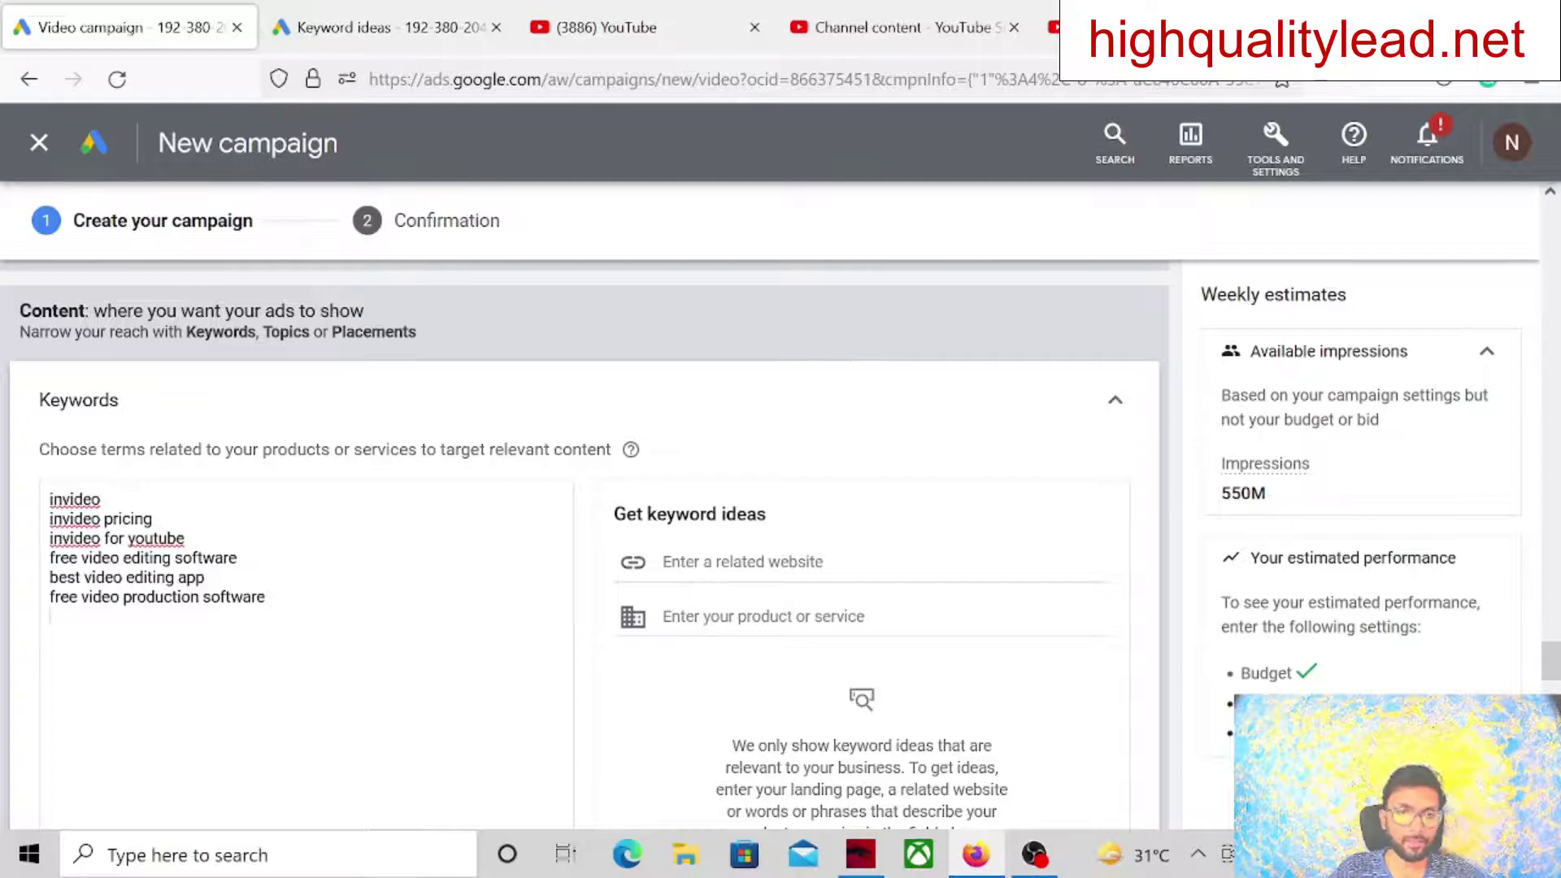
type("best free video creation software")
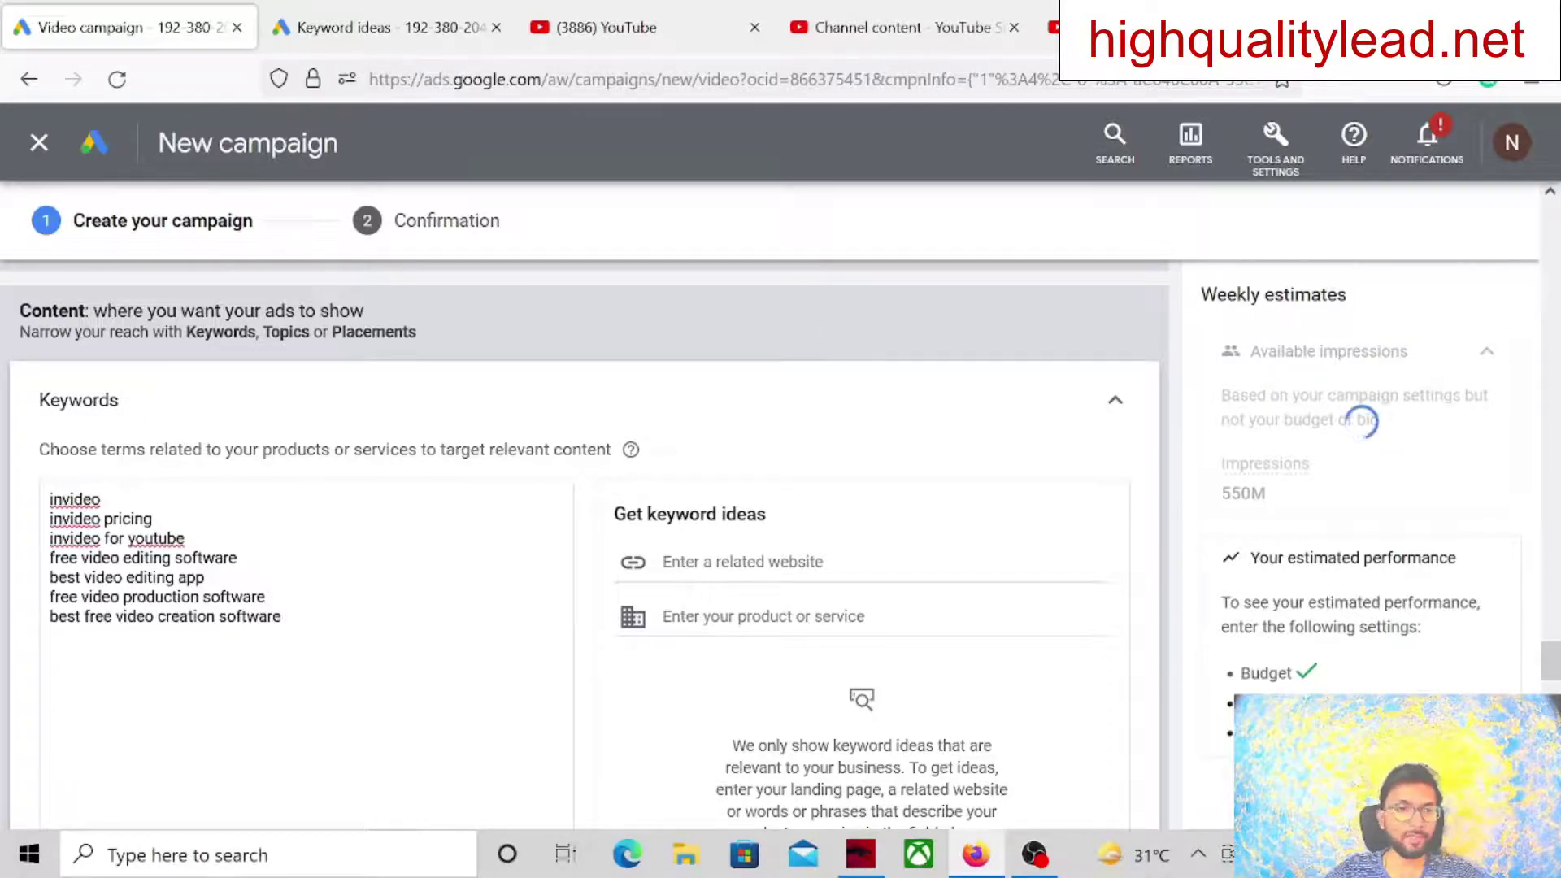
left_click_drag(285, 616, 50, 498)
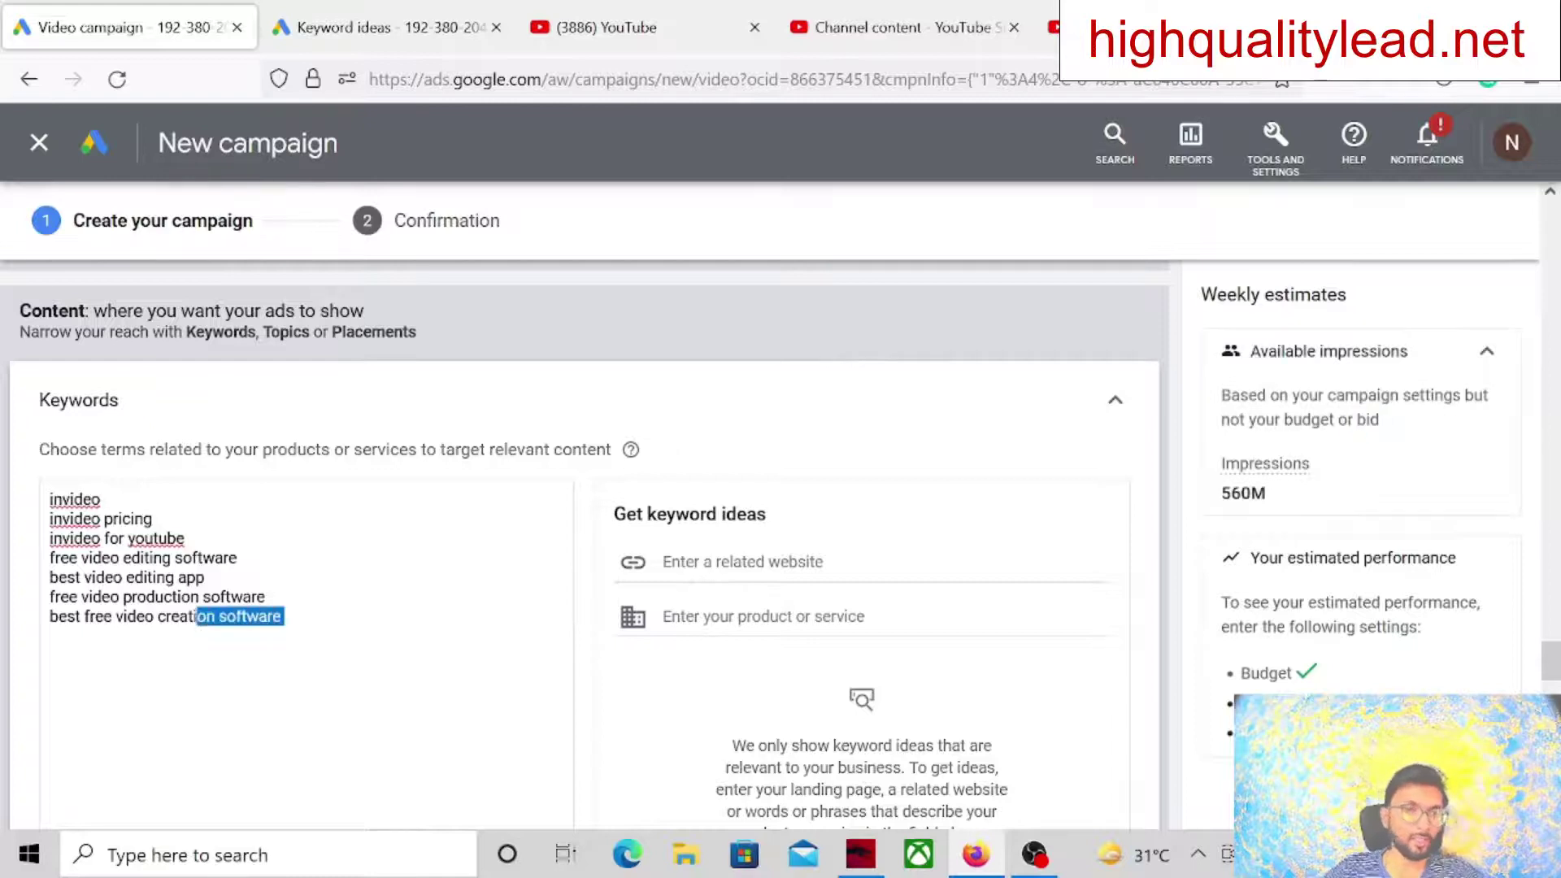
key("ctrl+x")
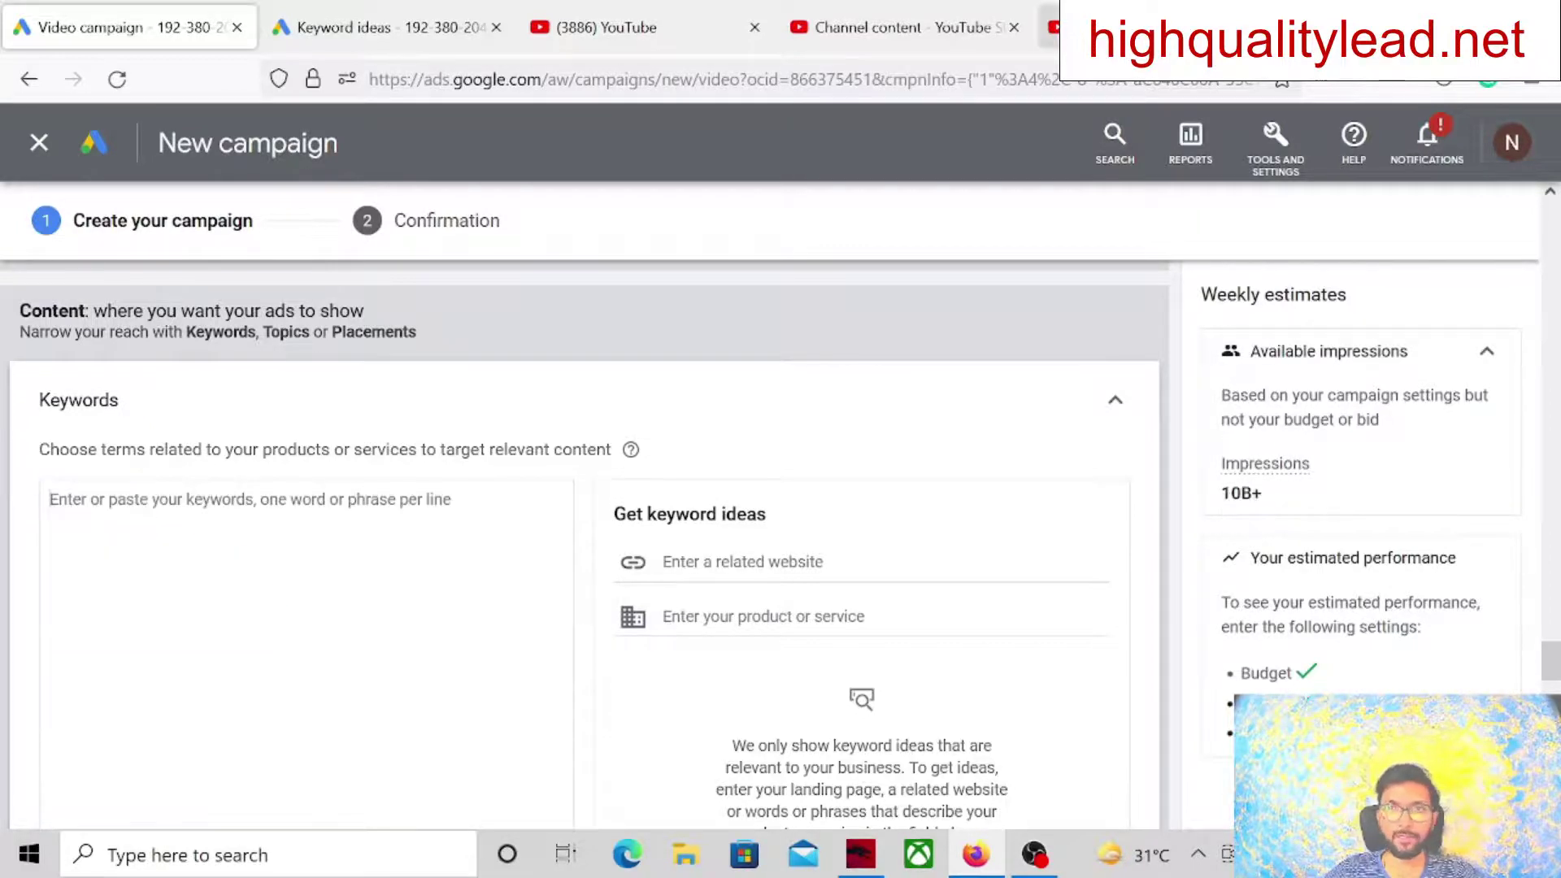
Search the web for 'keyword wrapper' and open the Keyword Wrapping Tool
key("ctrl+t")
left_click(537, 365)
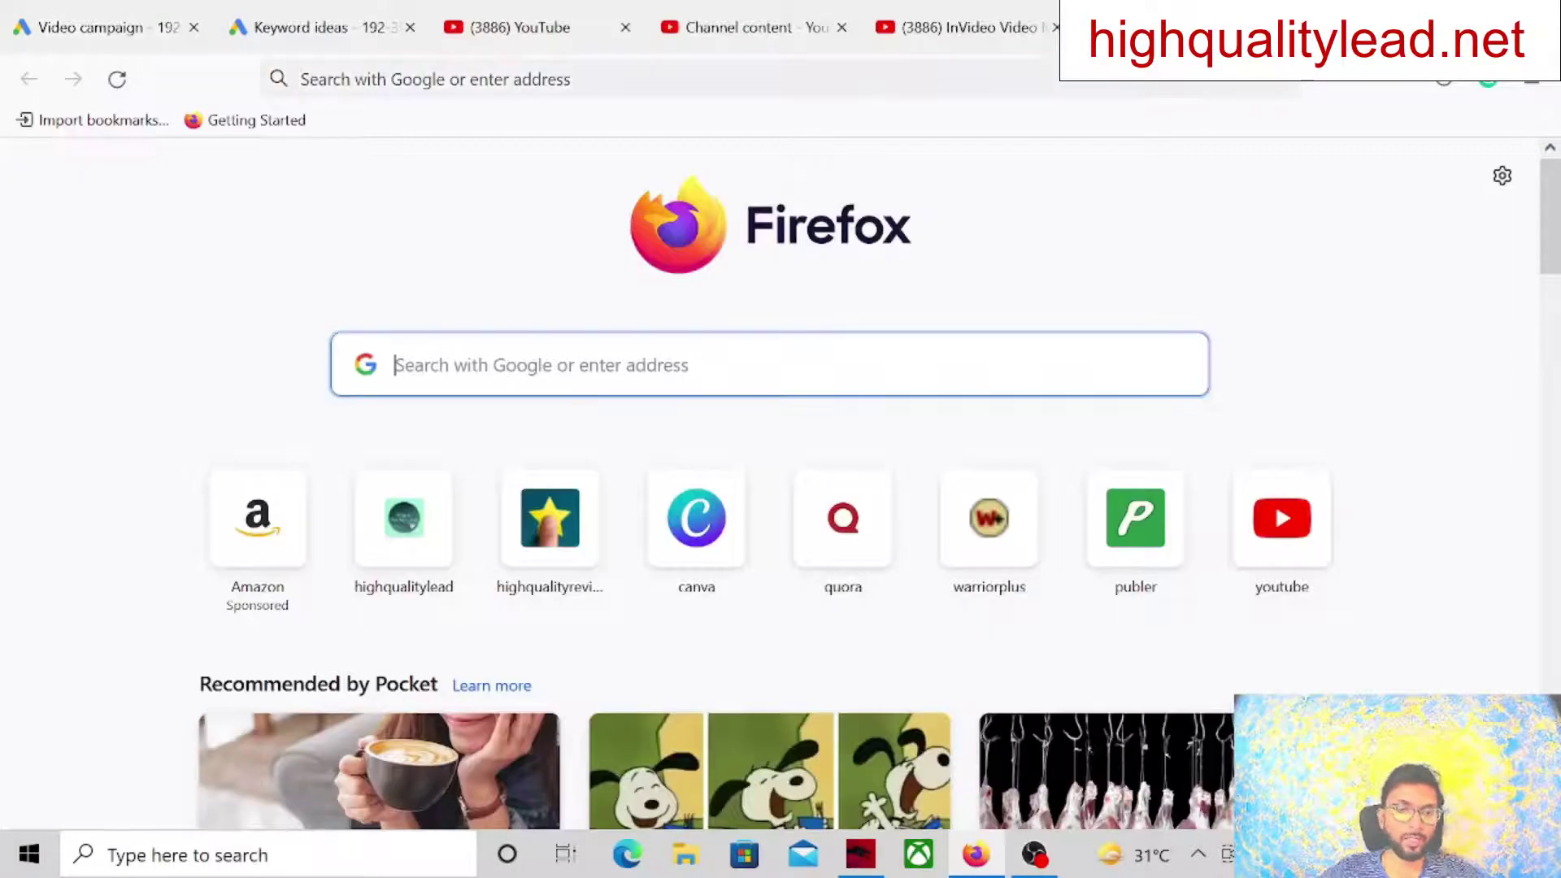
type("key")
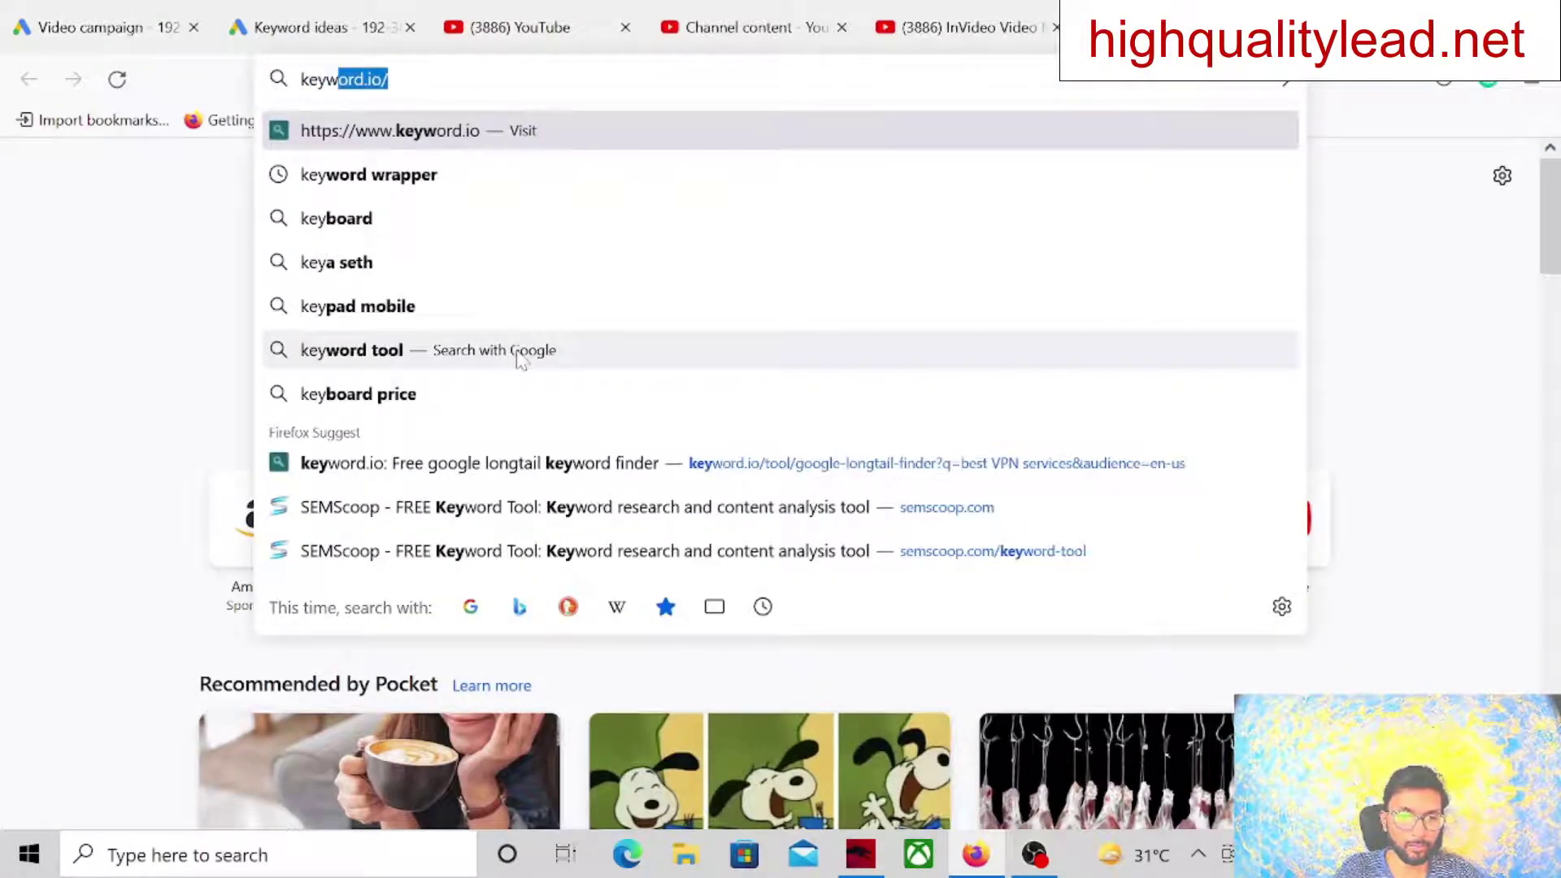
type("wor")
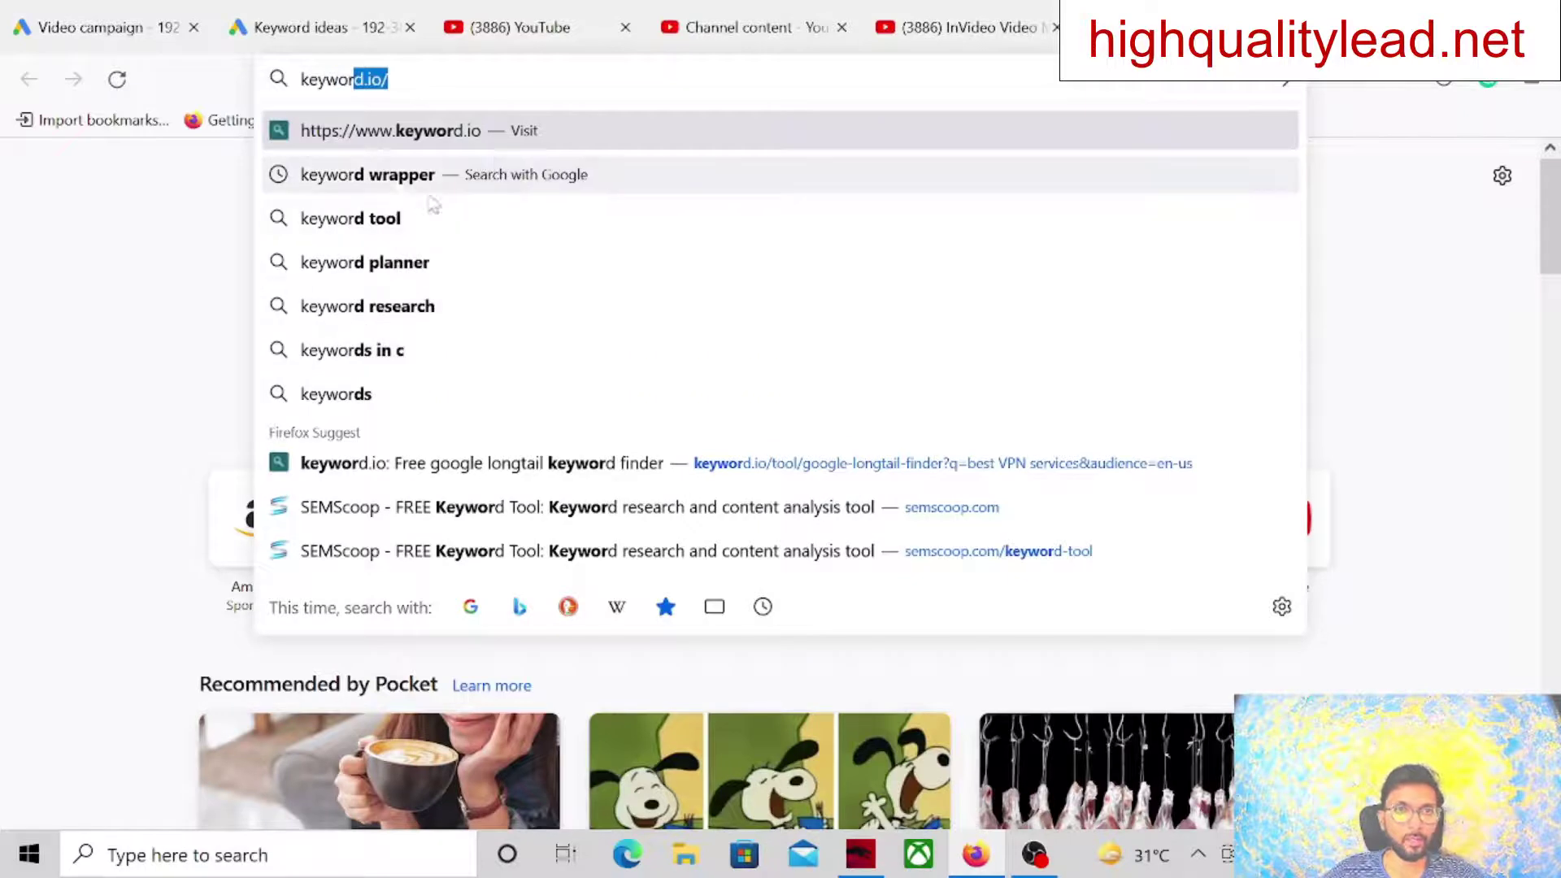
left_click(400, 187)
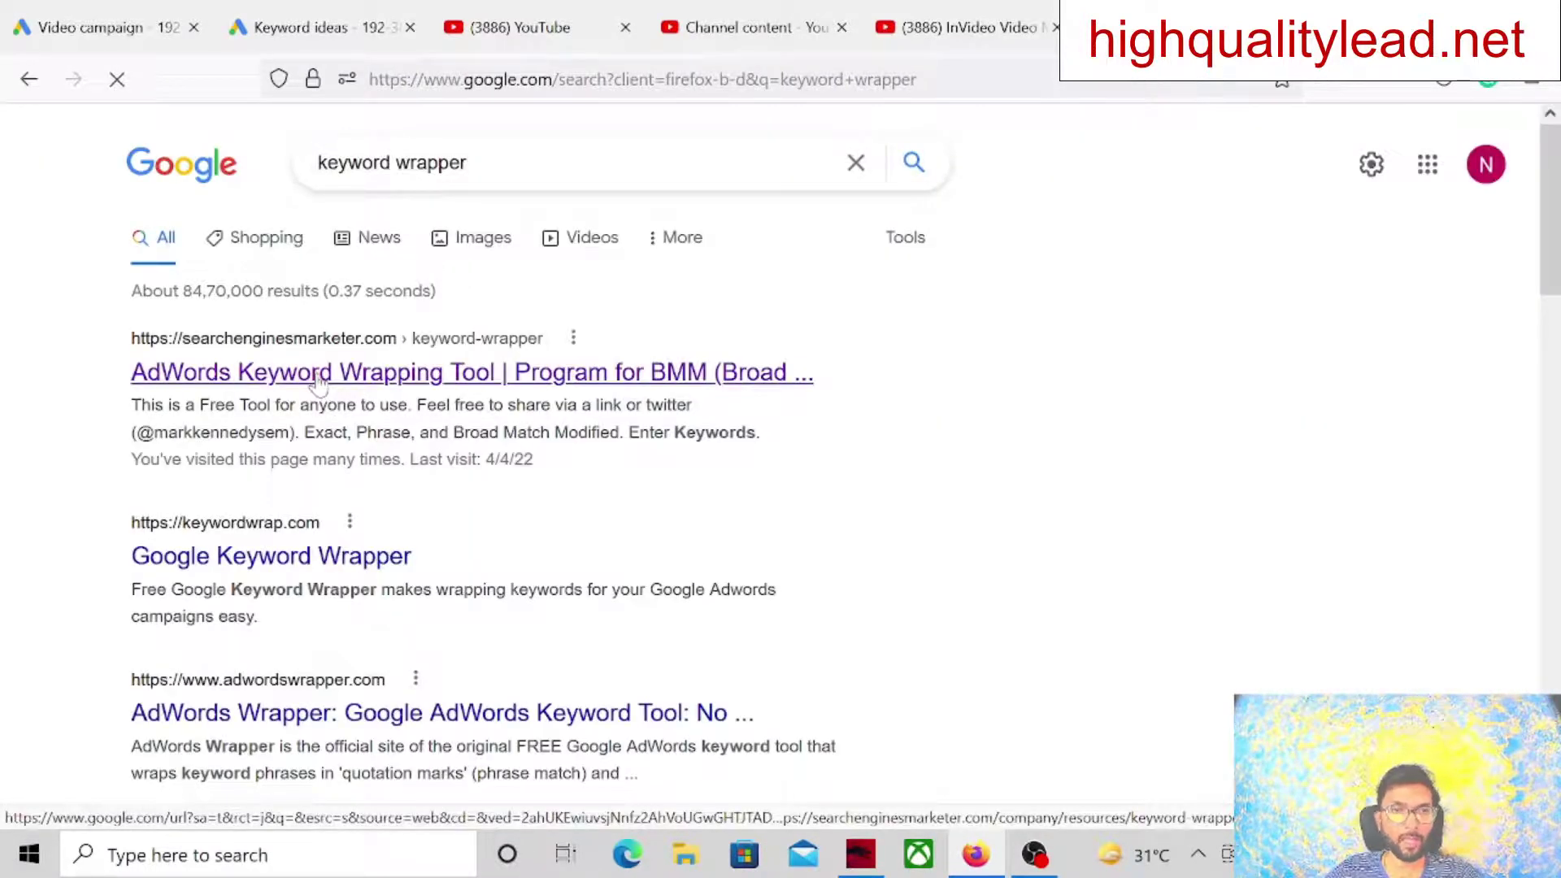
left_click(317, 374)
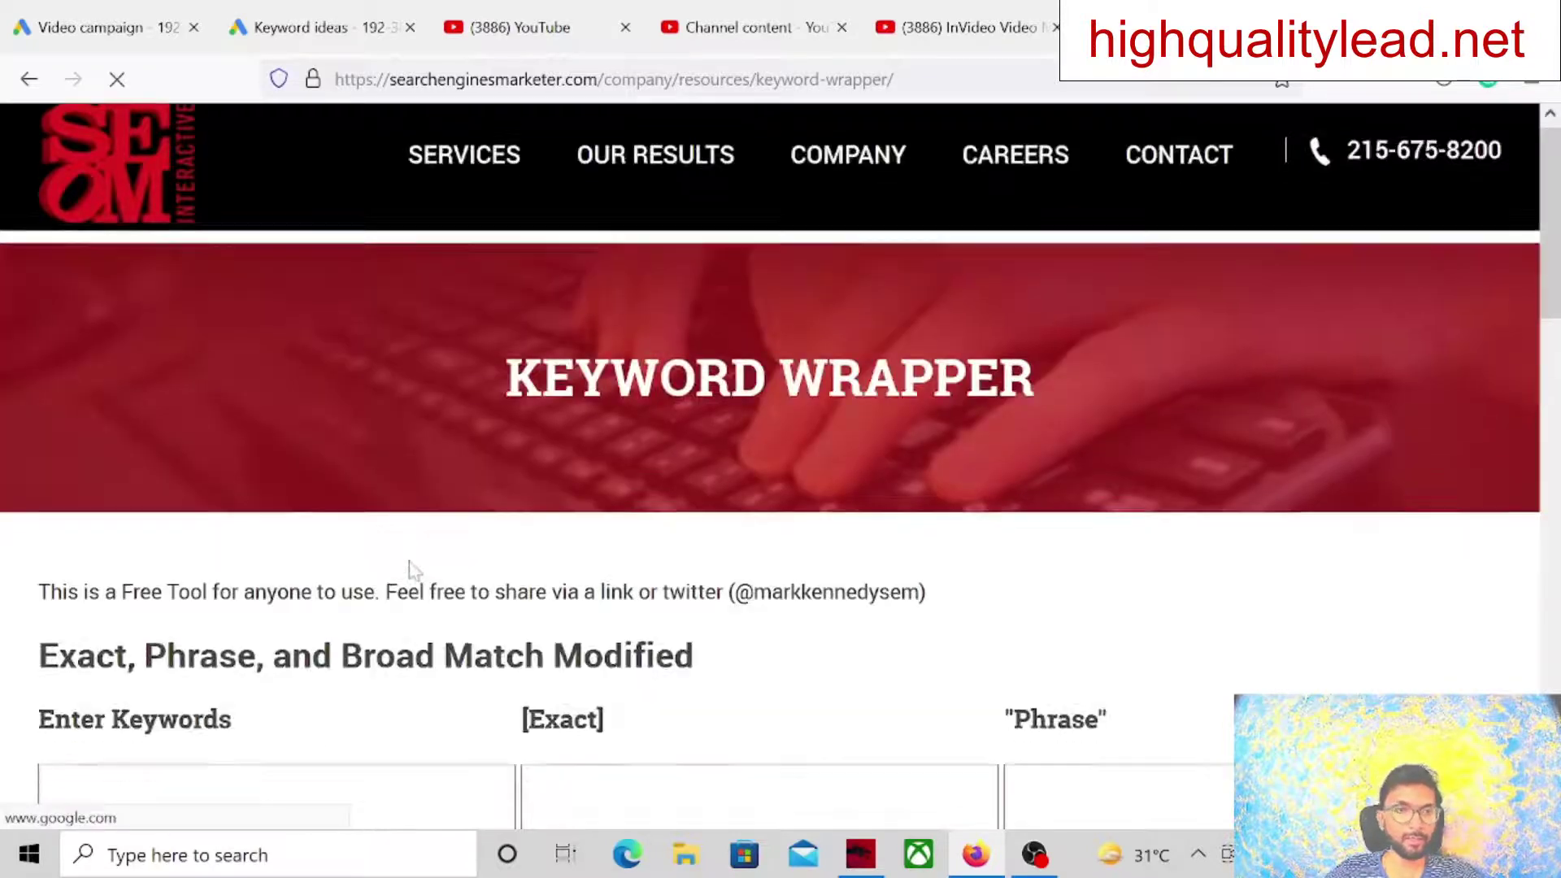
Wrap the pasted keywords and select the combined phrase and exact output
scroll(410, 567, "down", 3)
left_click(477, 631)
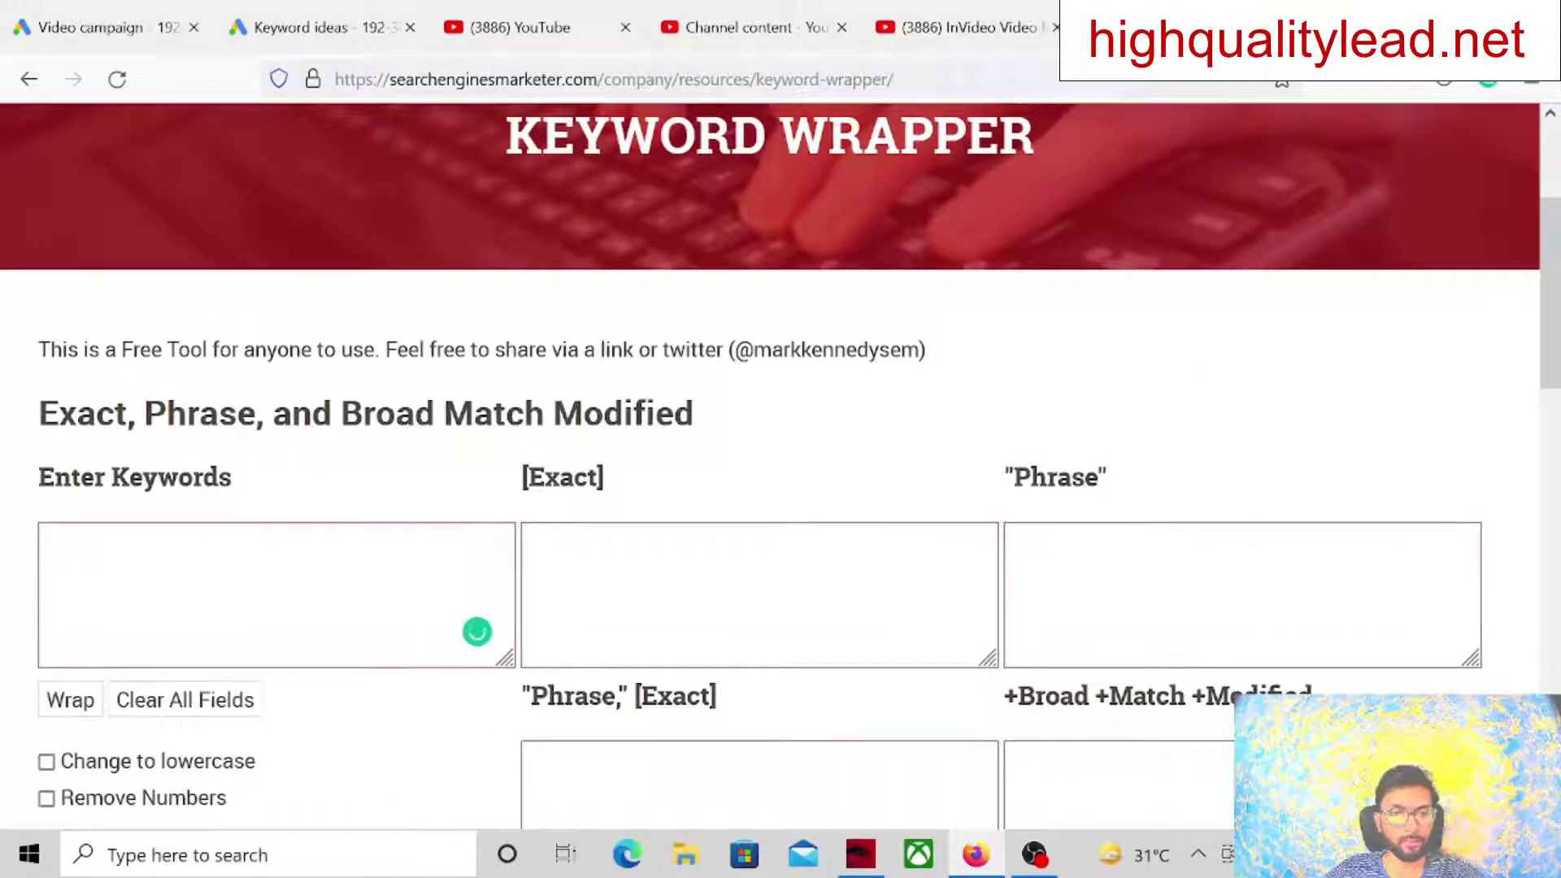
key("ctrl+v")
scroll(785, 444, "down", 3)
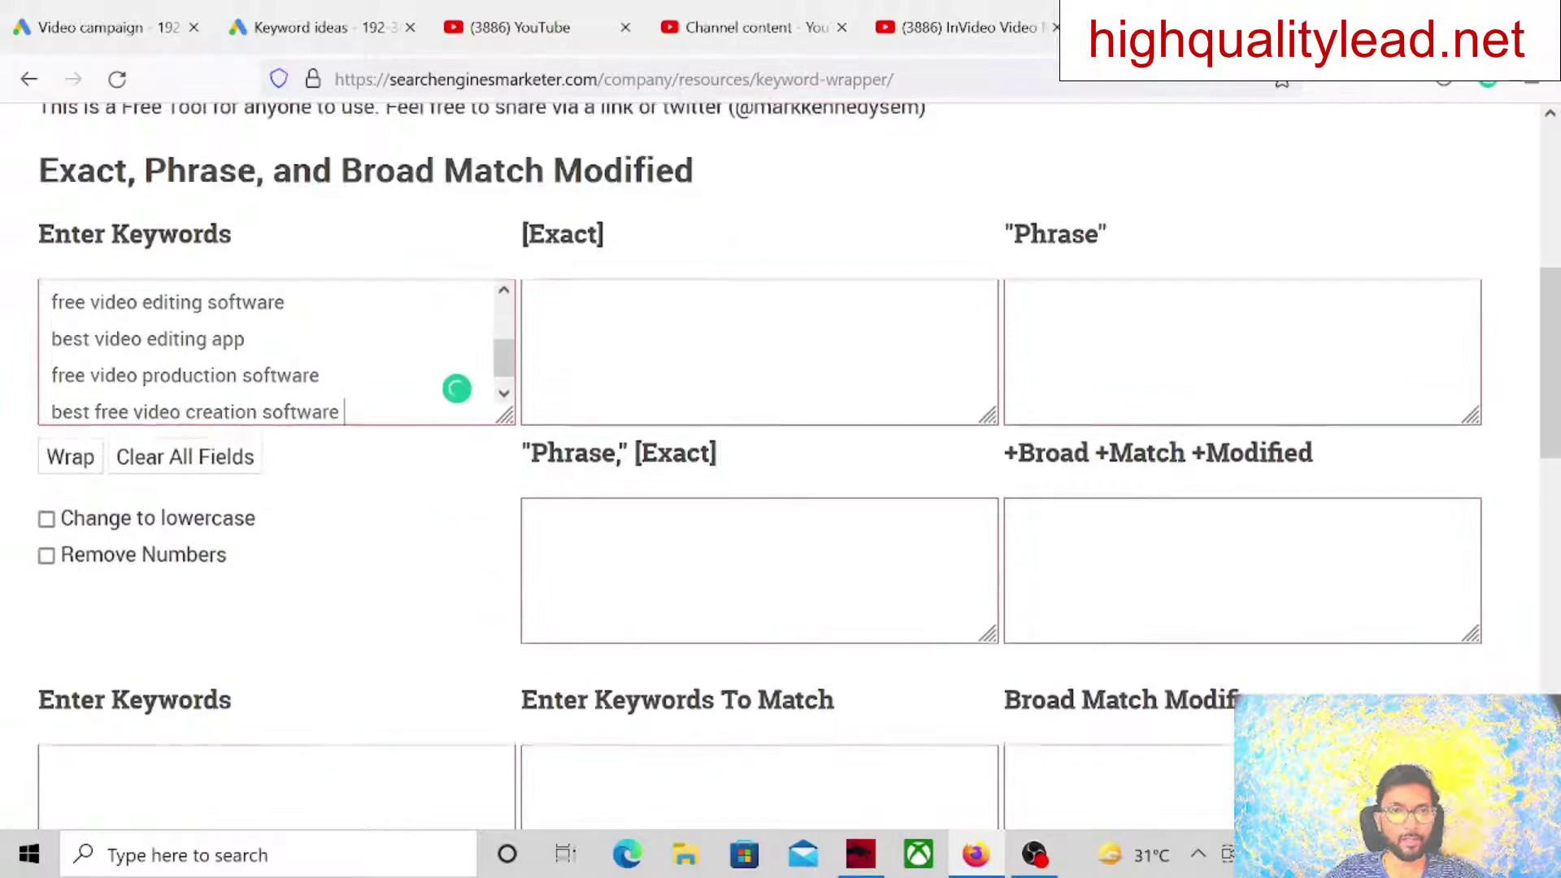
scroll(244, 594, "up", 1)
left_click(84, 584)
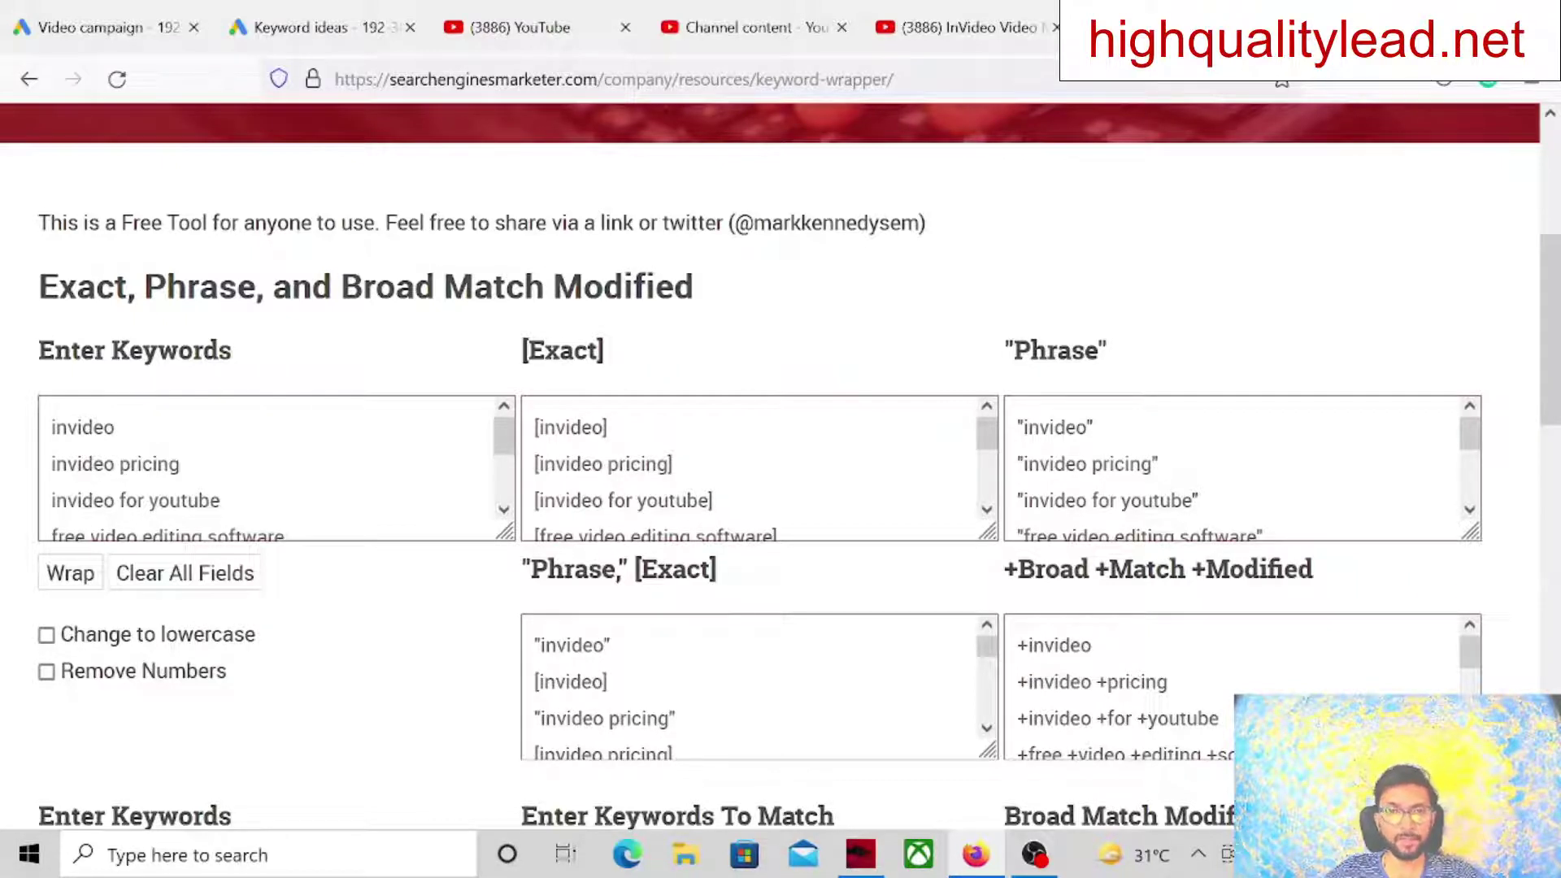
left_click(939, 723)
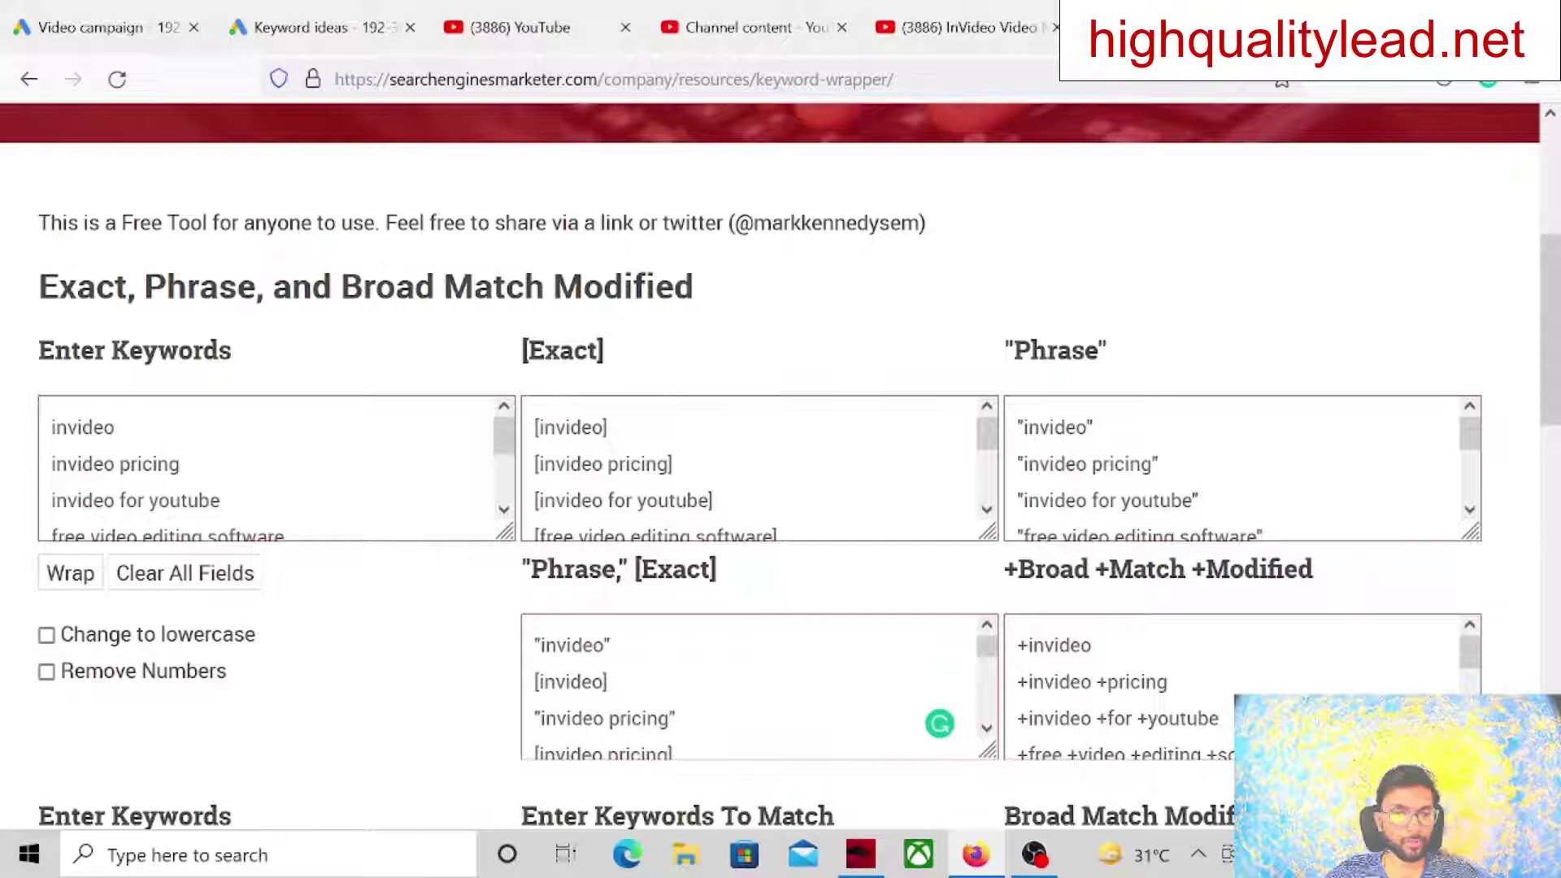
key("ctrl+a")
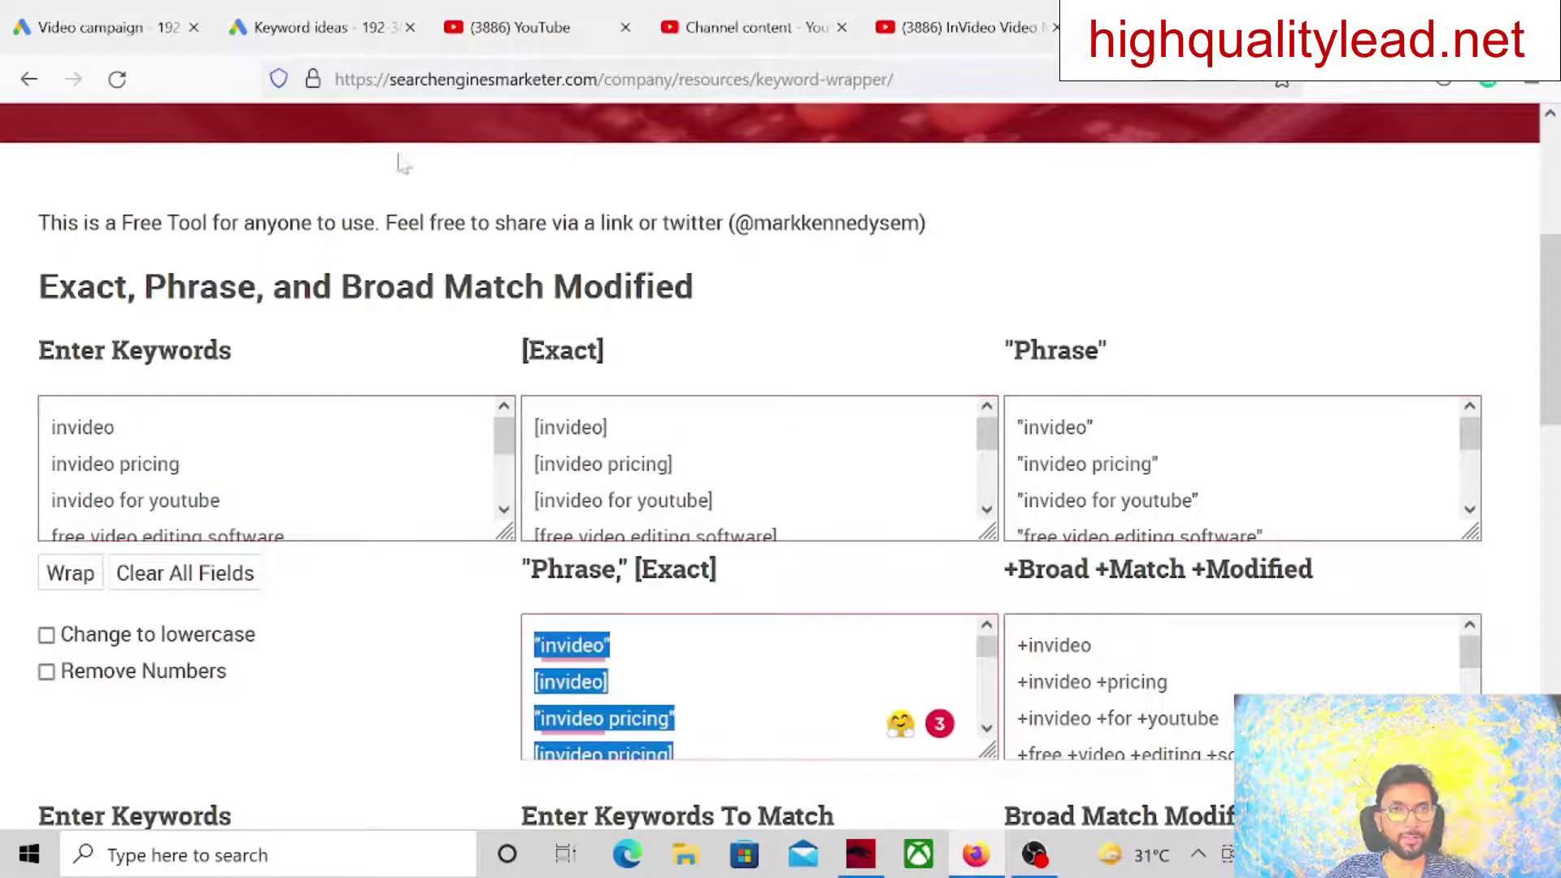
Paste the phrase- and exact-match wrapped keywords into the campaign's Keywords box
left_click(71, 29)
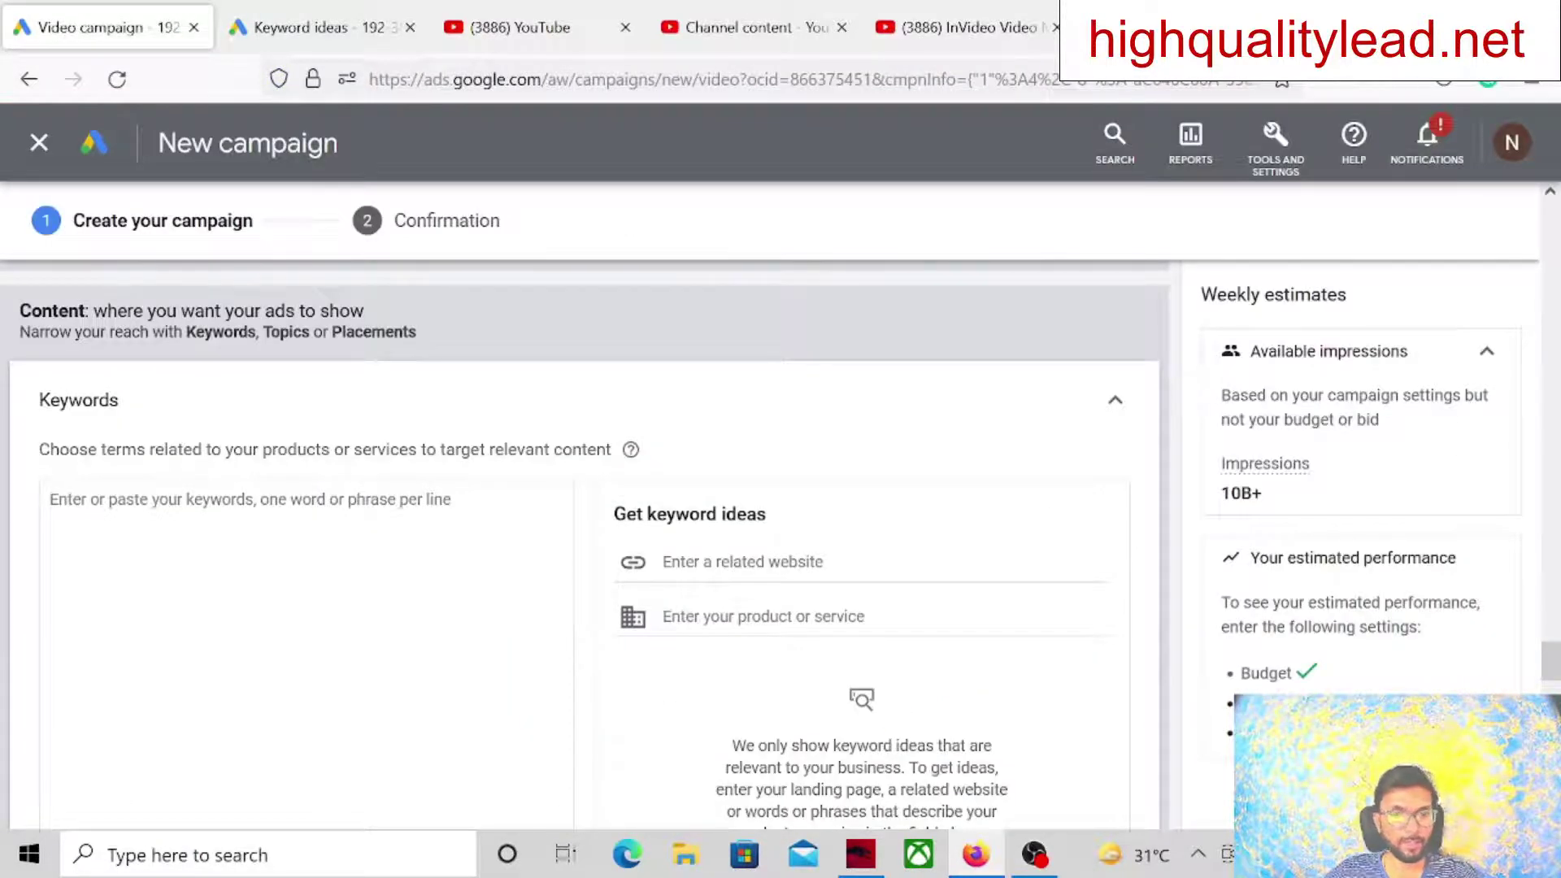
type("\"invideo\" [invideo] \"invideo pricing\" [invideo pricing] \"invideo for youtube\" [invideo for youtube] \"free video editing software\" [free video editing software] \"best video editing app\" [best video editing app] \"free video production software\" [free video production software] \"best free video creation software\" [best free video creation software]")
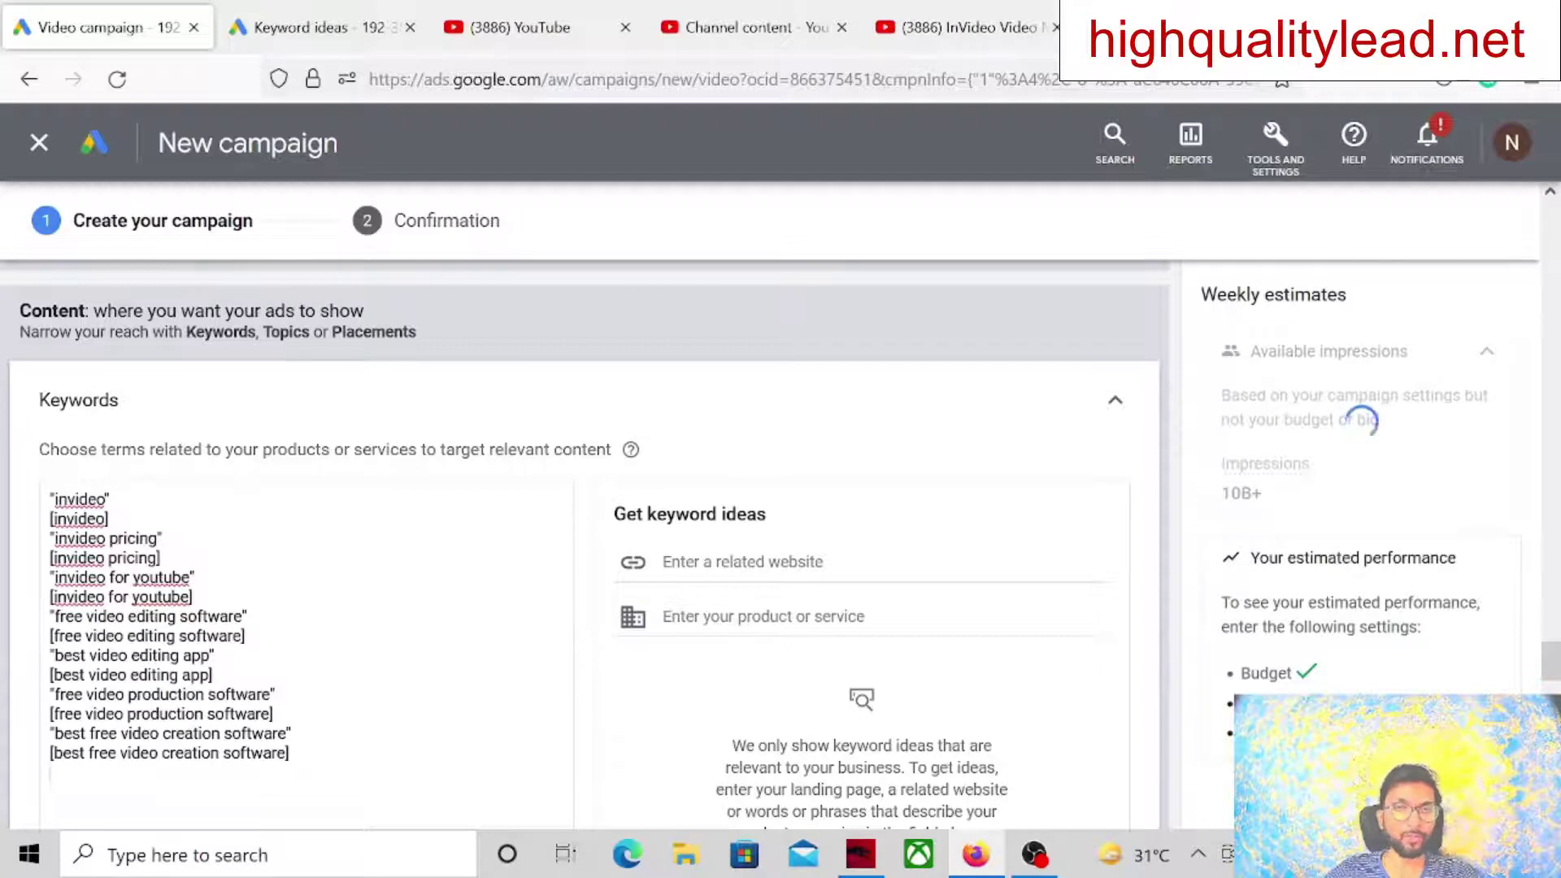
scroll(585, 537, "down", 3)
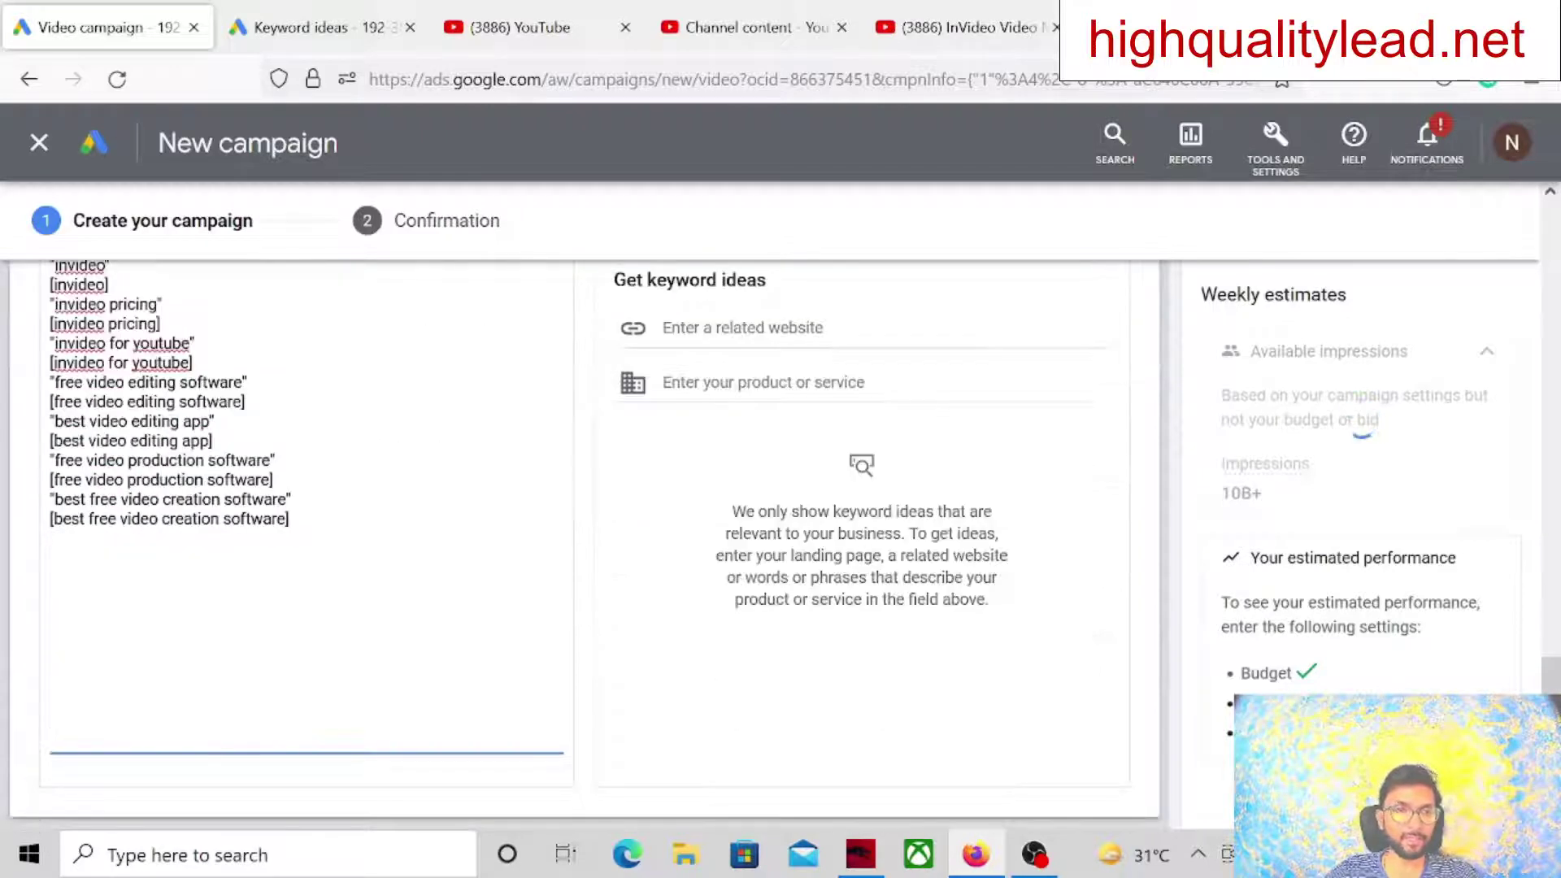
scroll(586, 602, "down", 5)
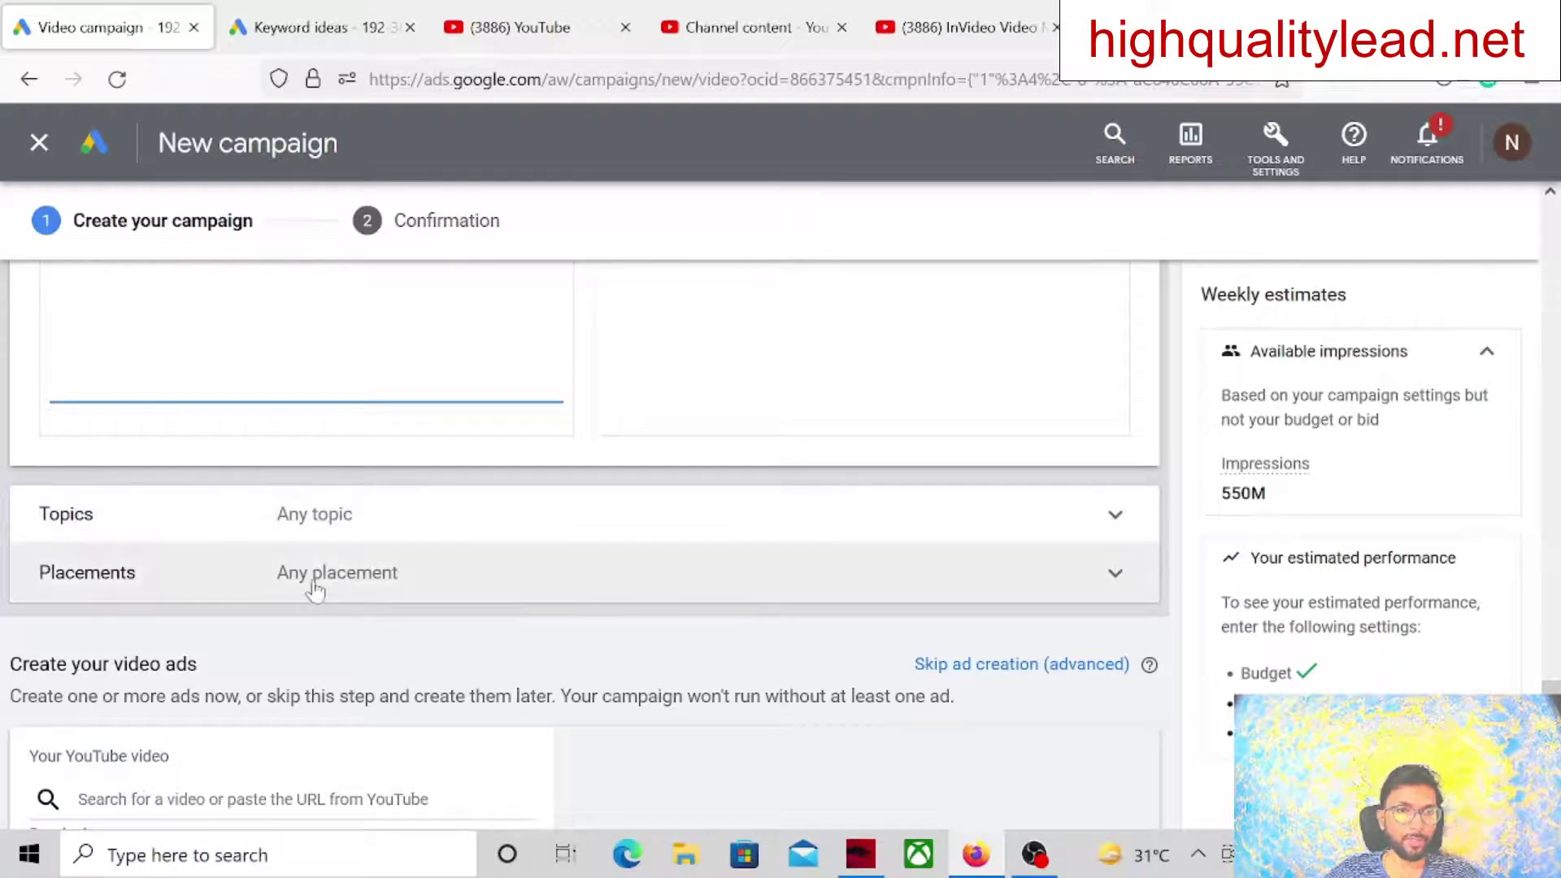
Expand Placements targeting and scroll down to Create your video ads
left_click(395, 585)
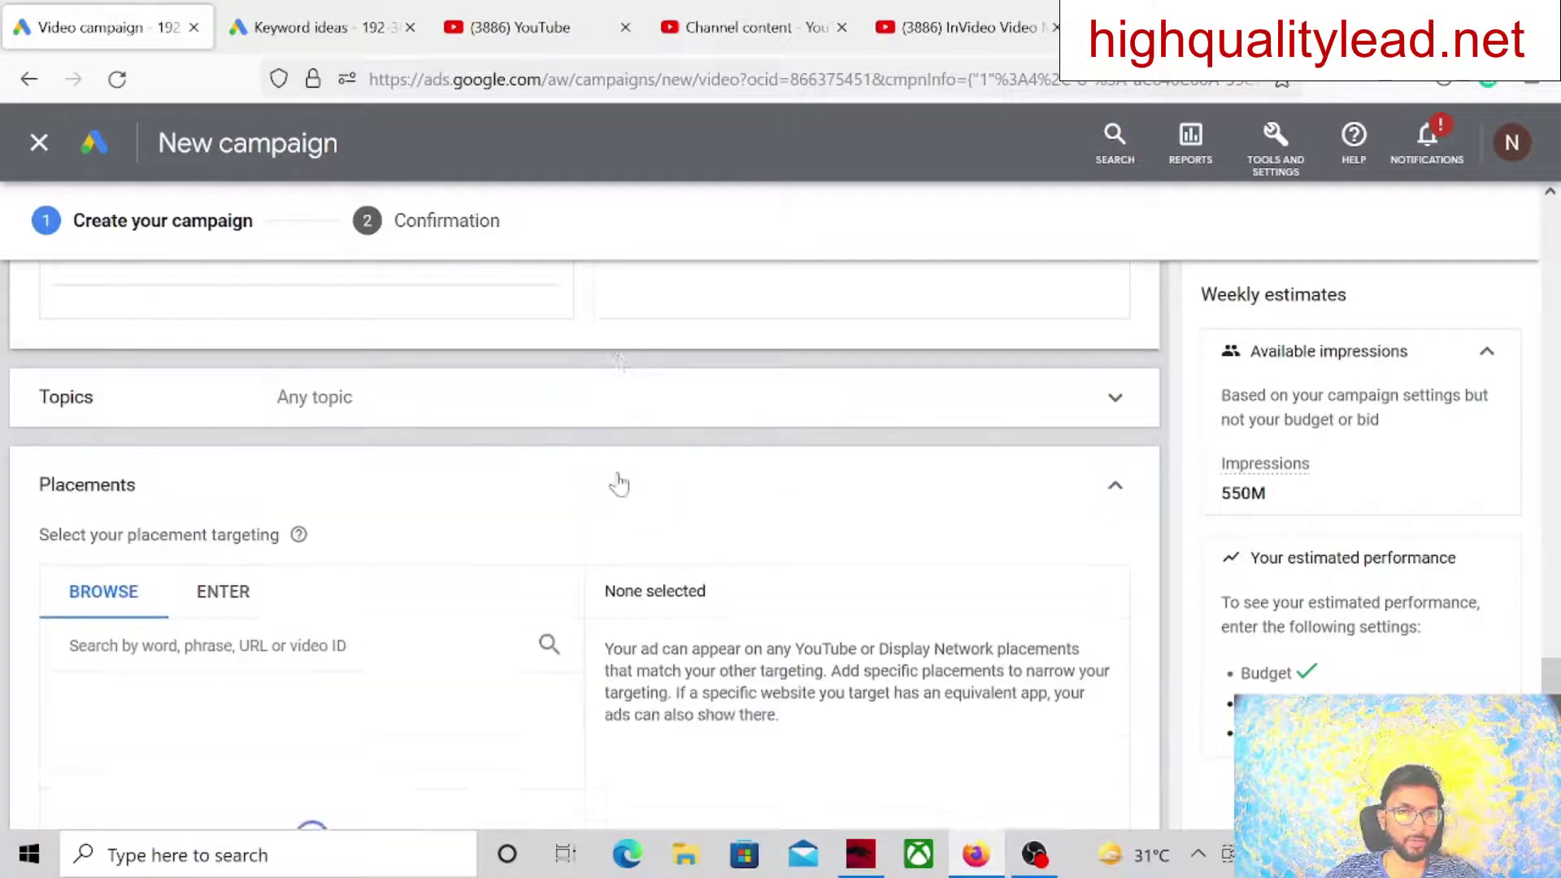
scroll(620, 485, "down", 5)
scroll(732, 687, "down", 5)
scroll(488, 601, "down", 3)
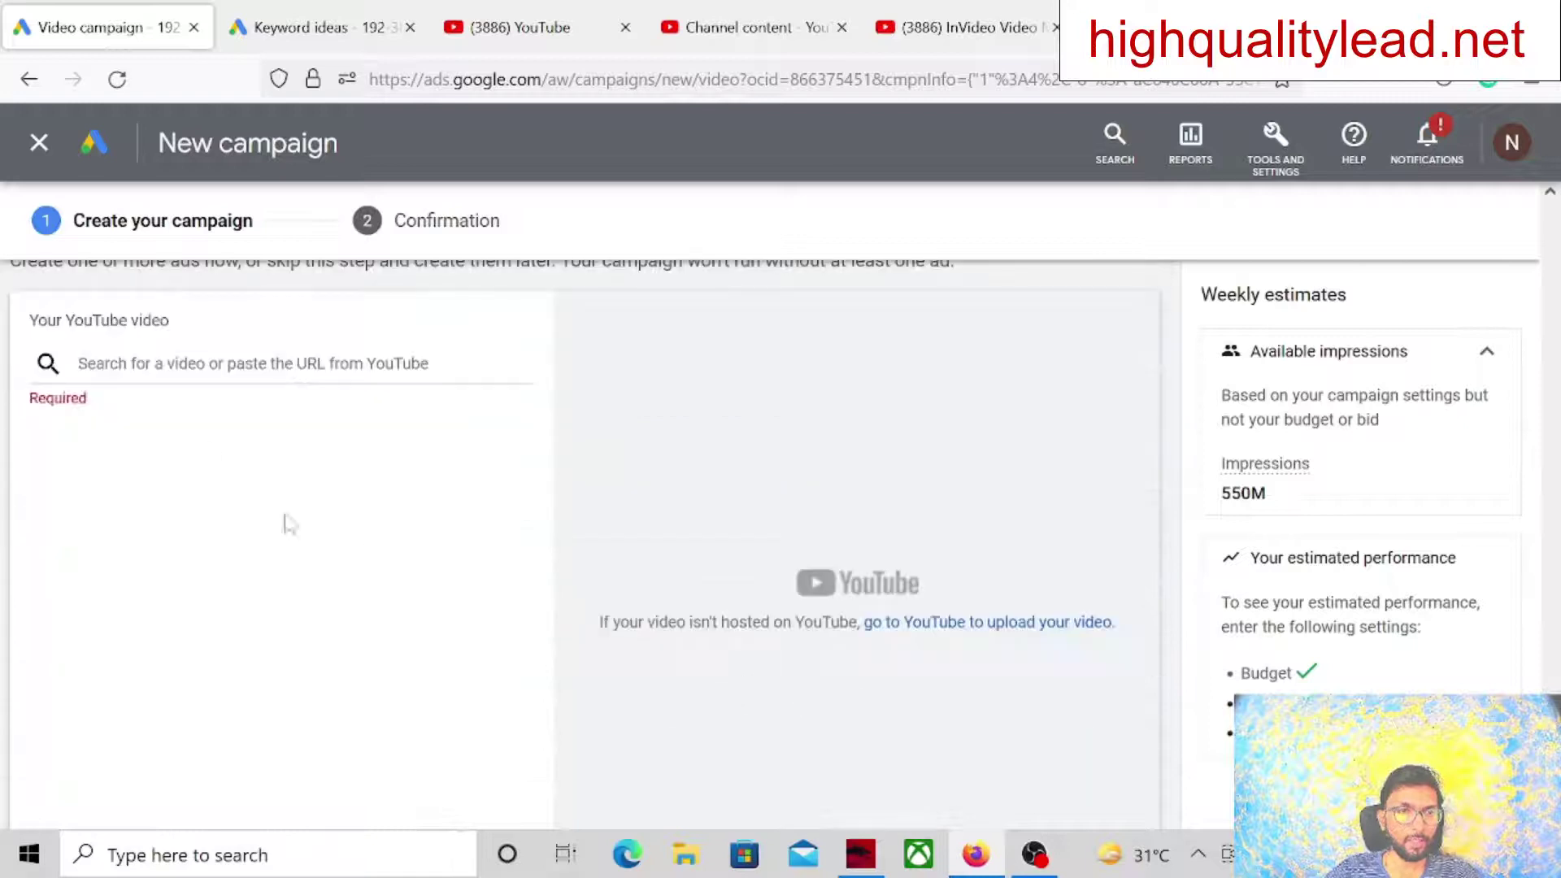
Load the InVideo review video and choose the in-feed video ad format
left_click(184, 376)
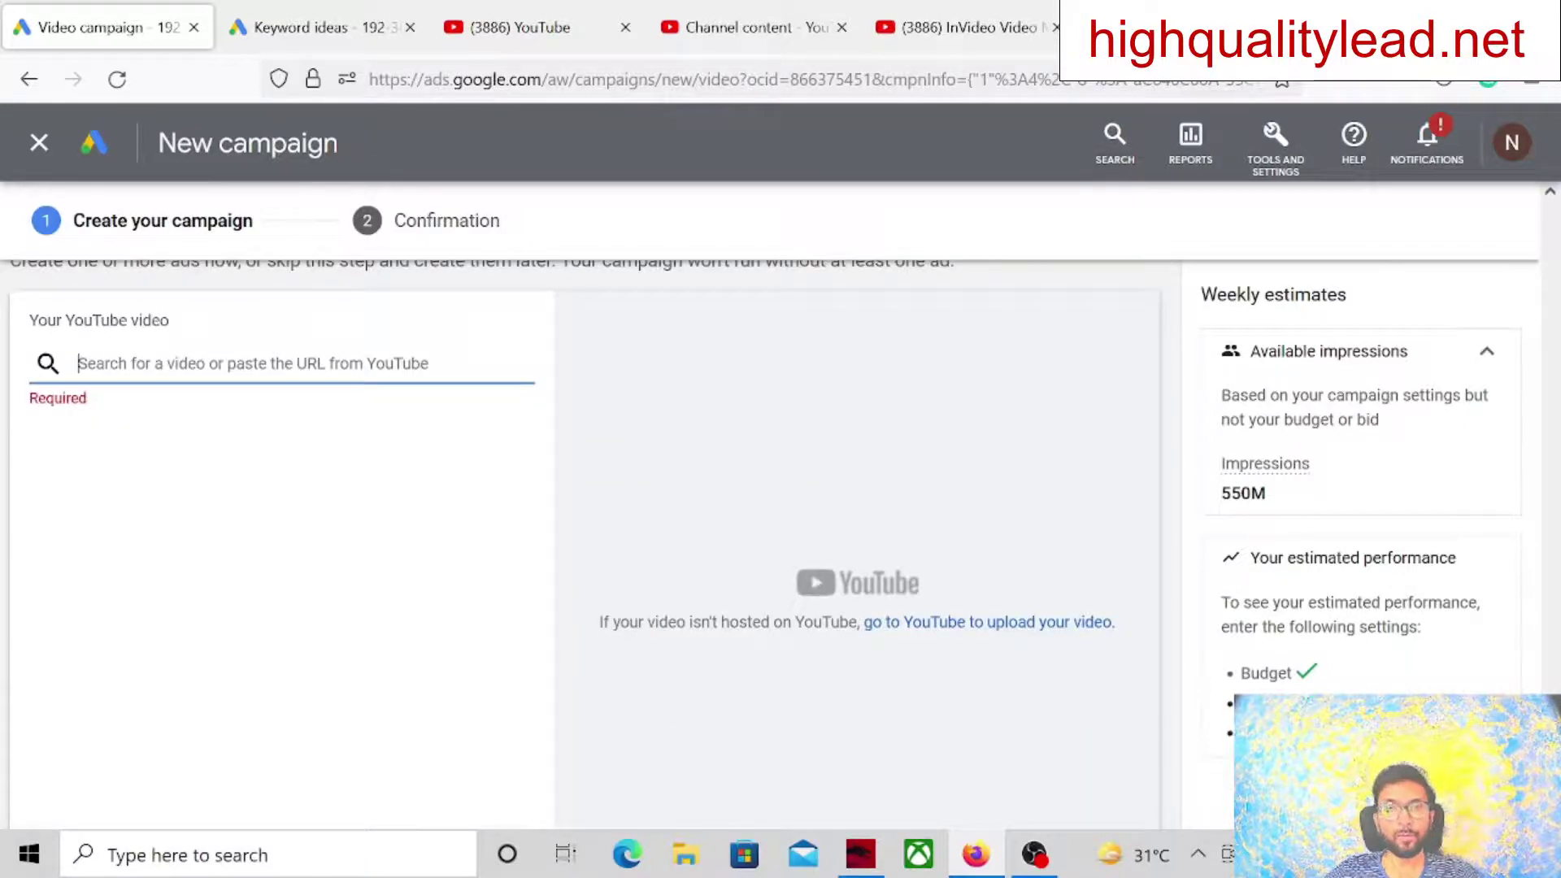
type("https://youtu.be/4QfJmeY9UPM")
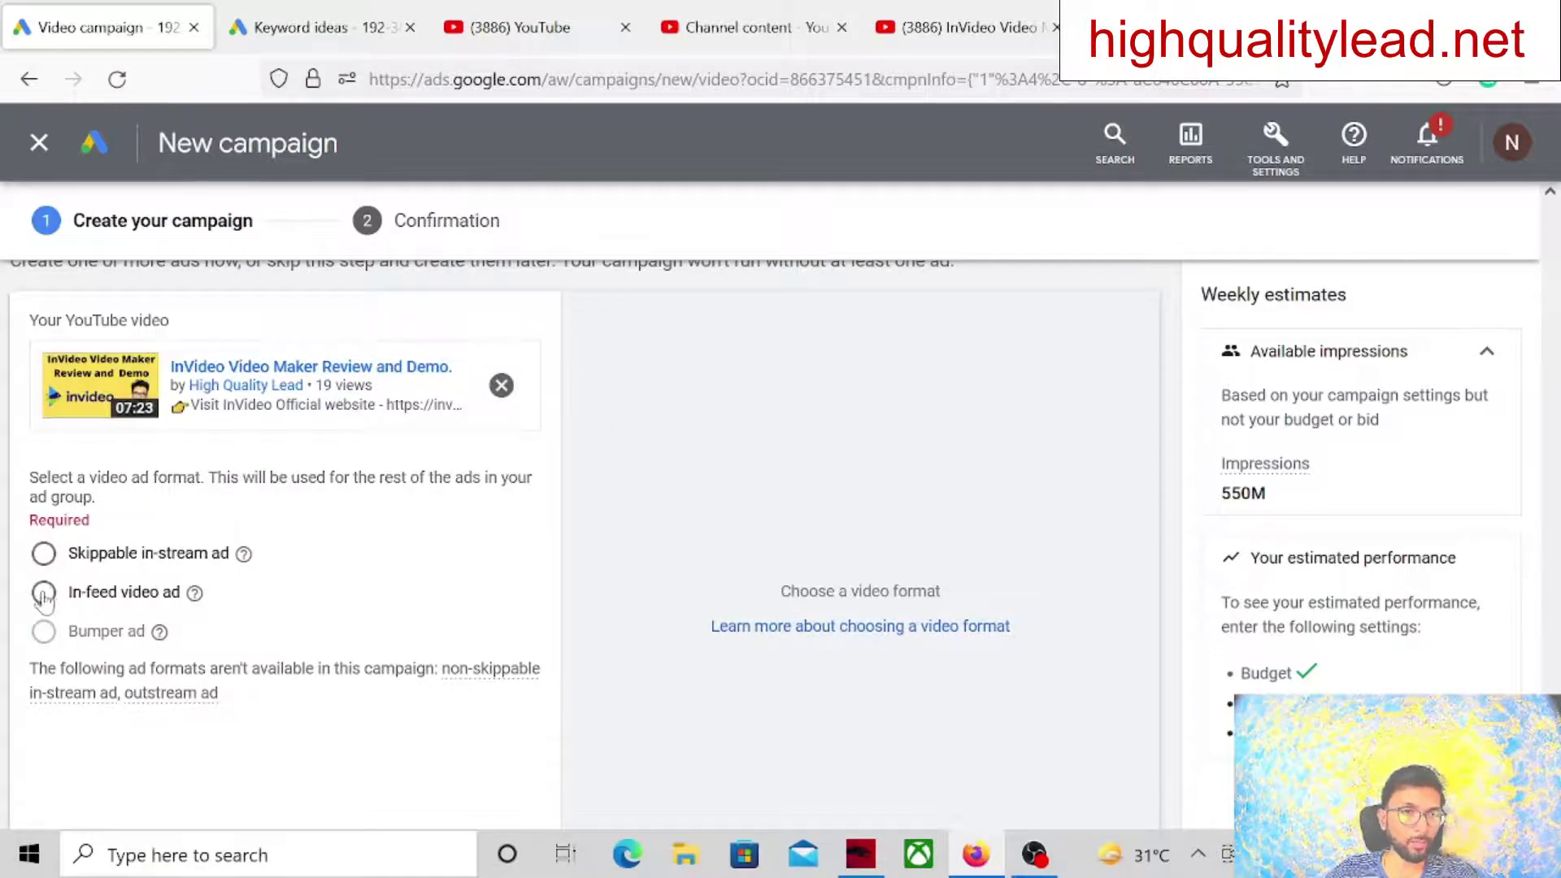
left_click(44, 593)
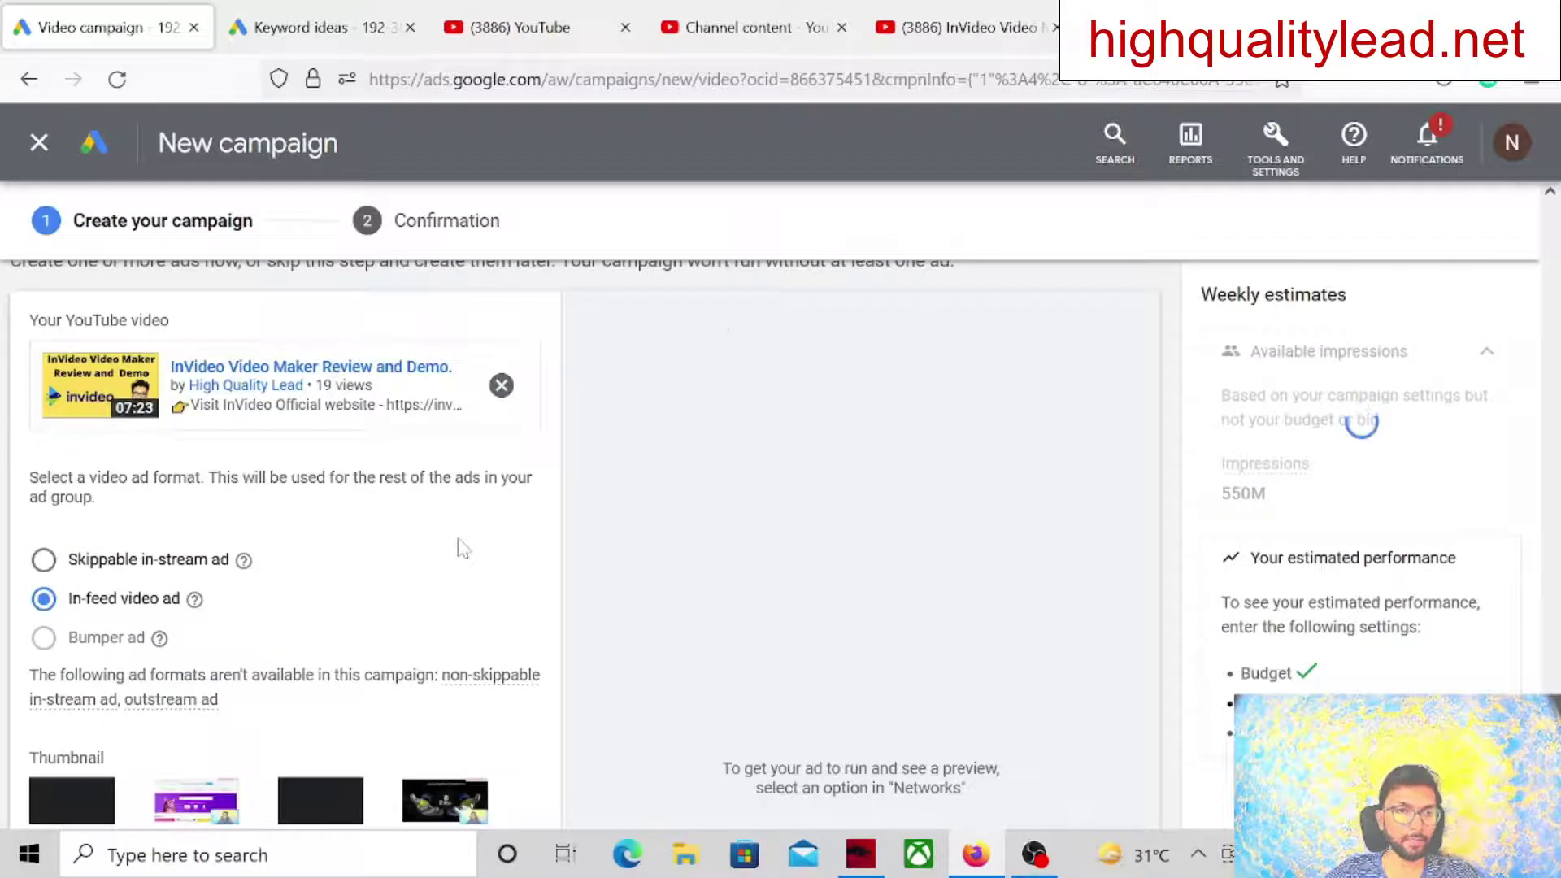
scroll(755, 555, "down", 4)
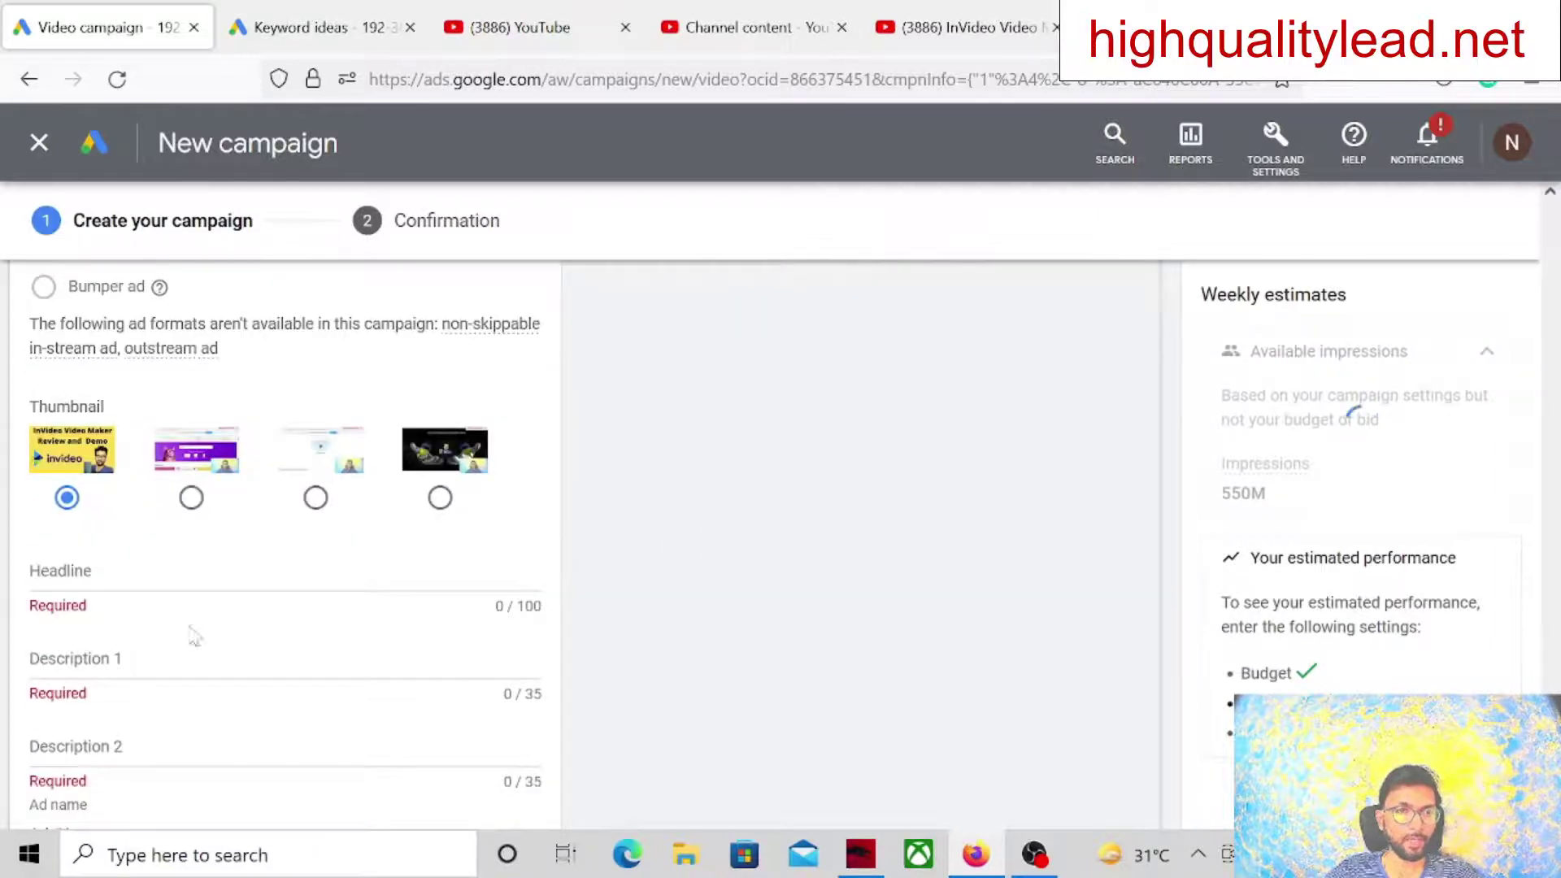
Headline the ad 'Best video creation software' with descriptions 'Create your videos fast' and 'Best for video editing'
left_click(108, 598)
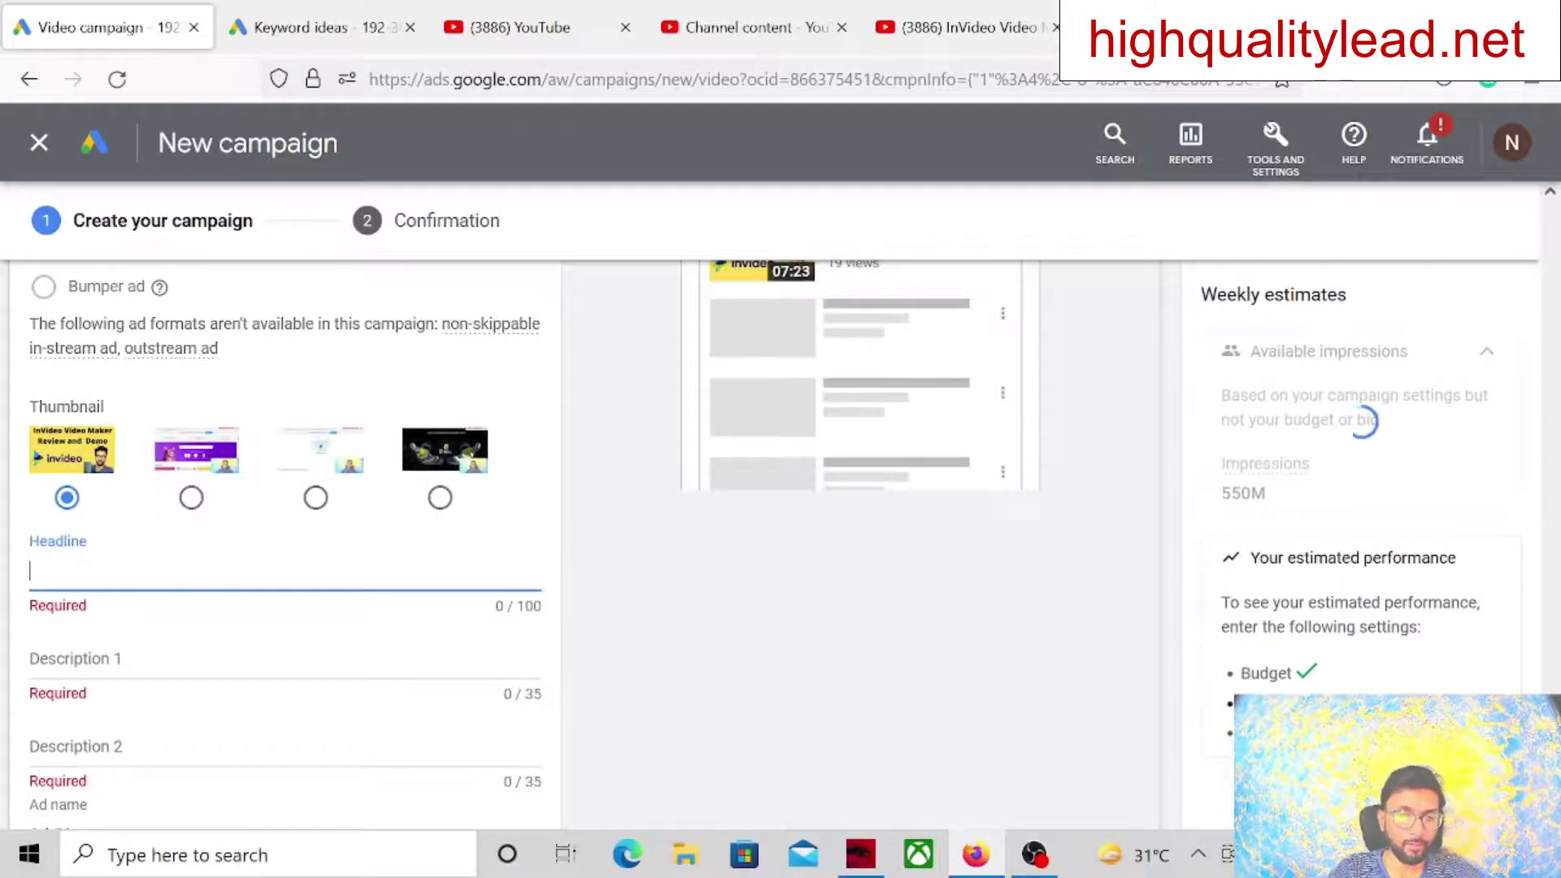
type("Be")
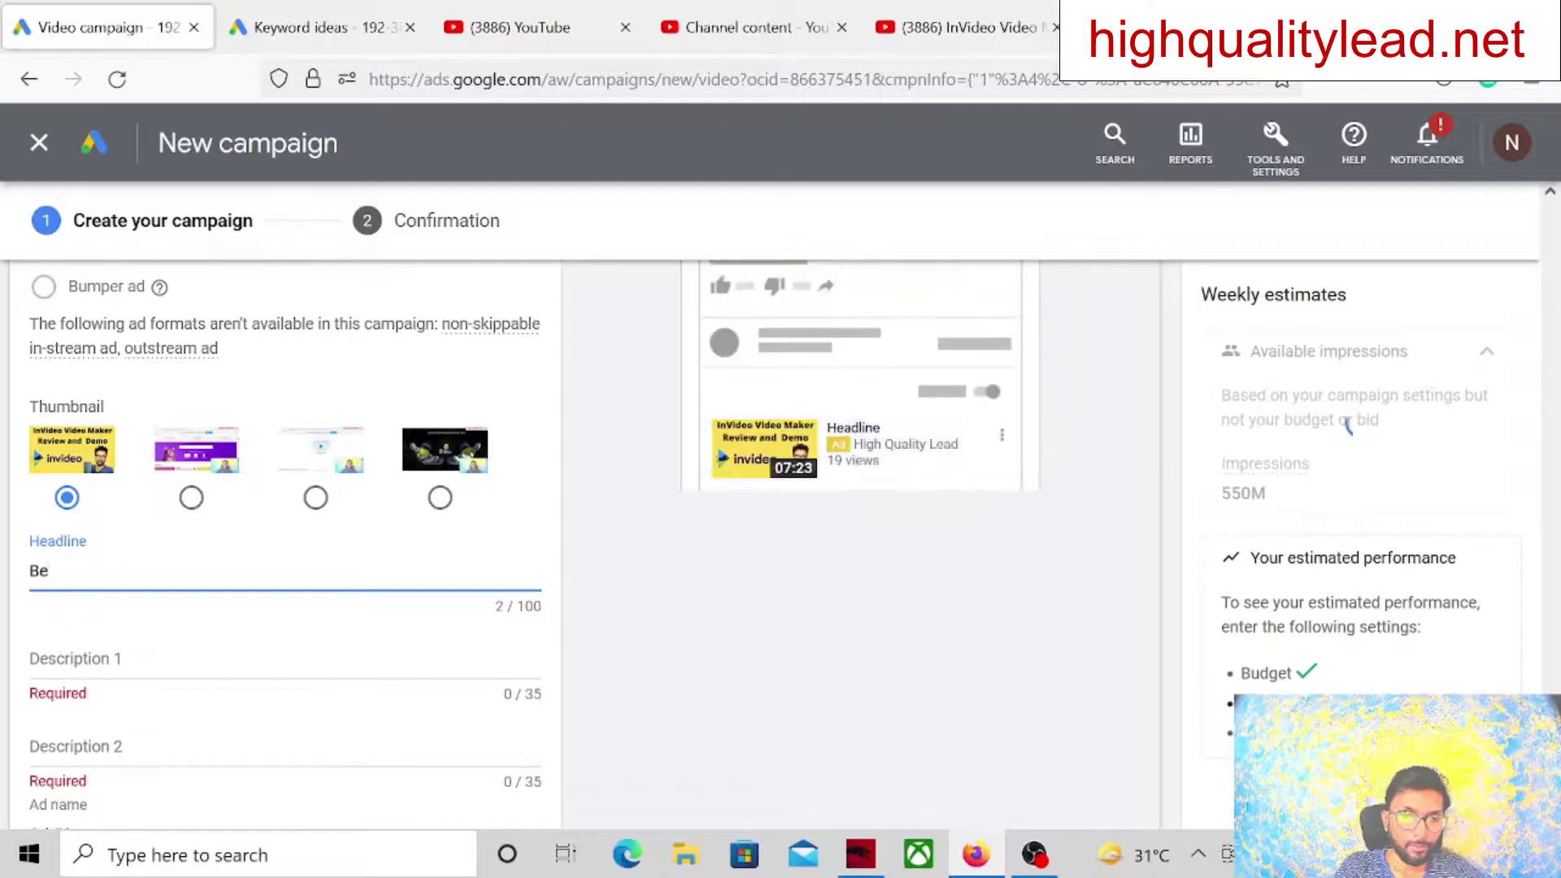
type("st ")
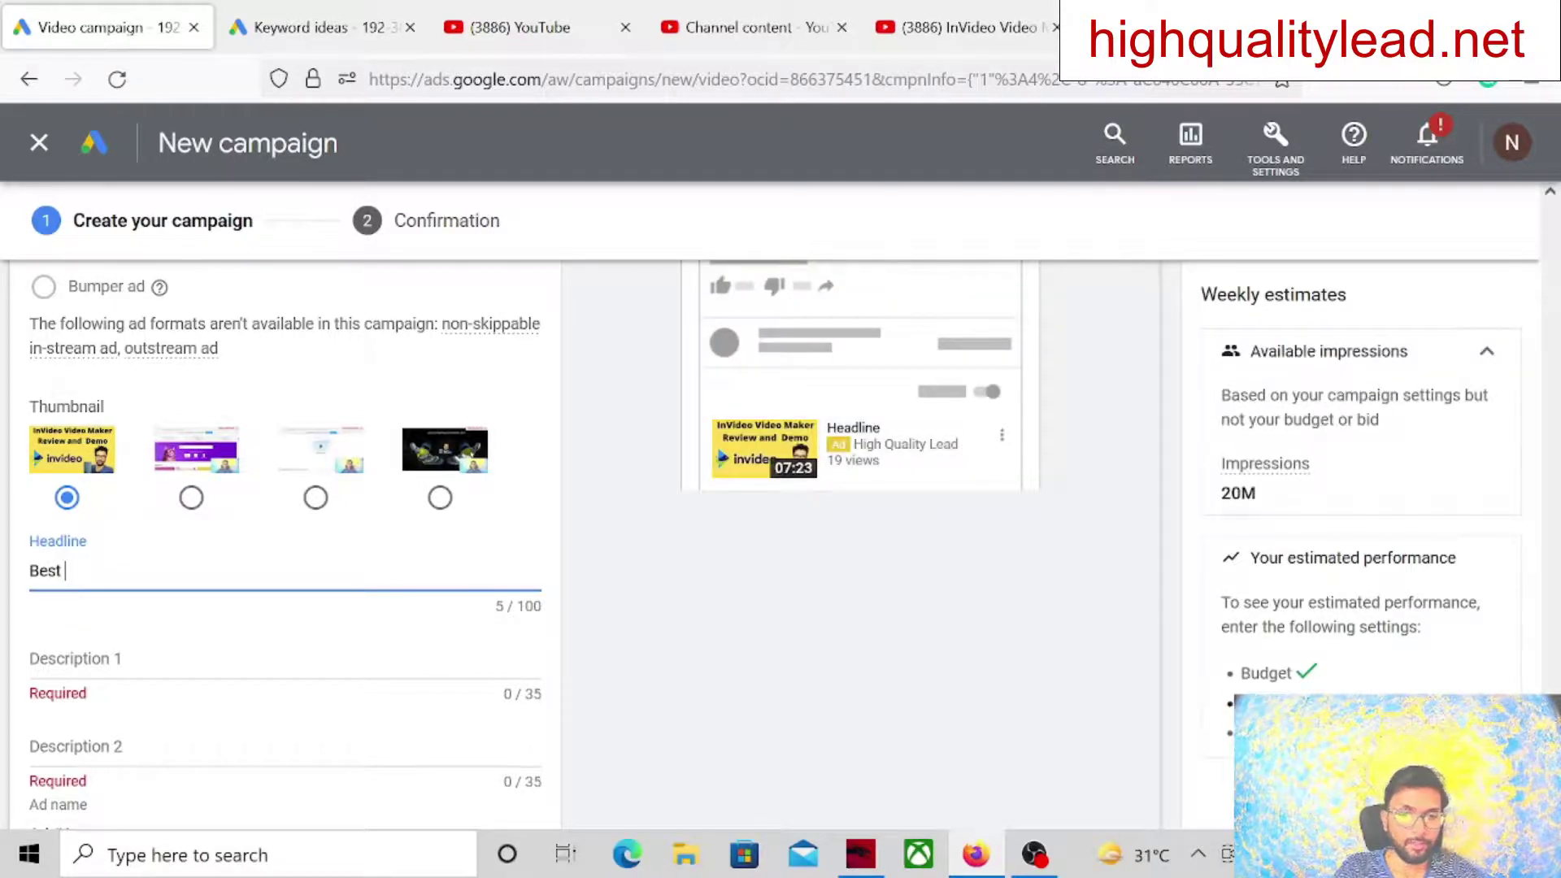
type("video ")
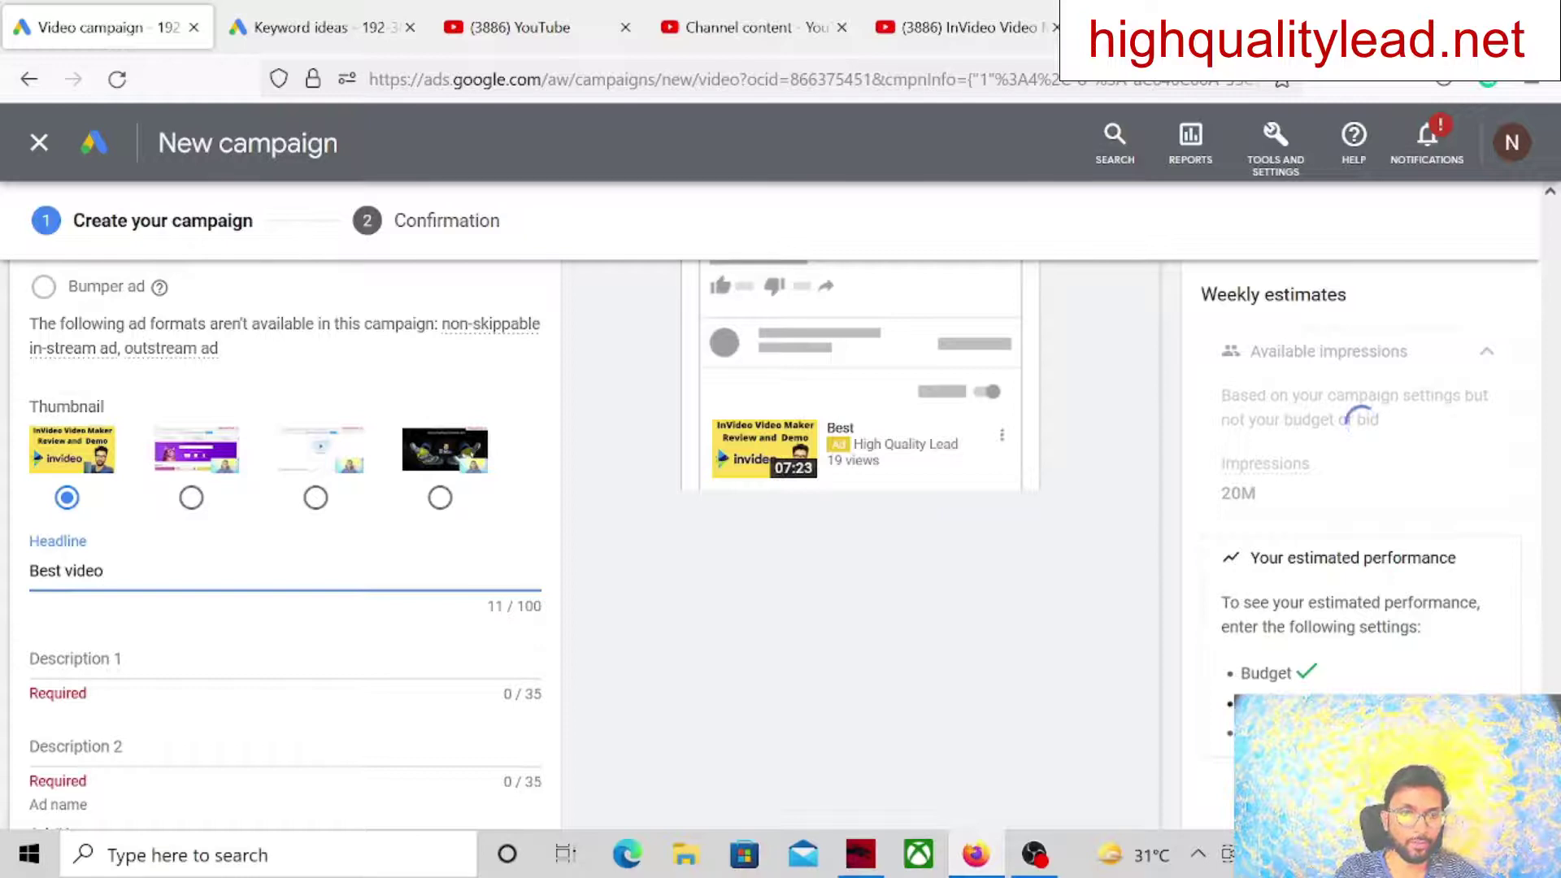
type("creat")
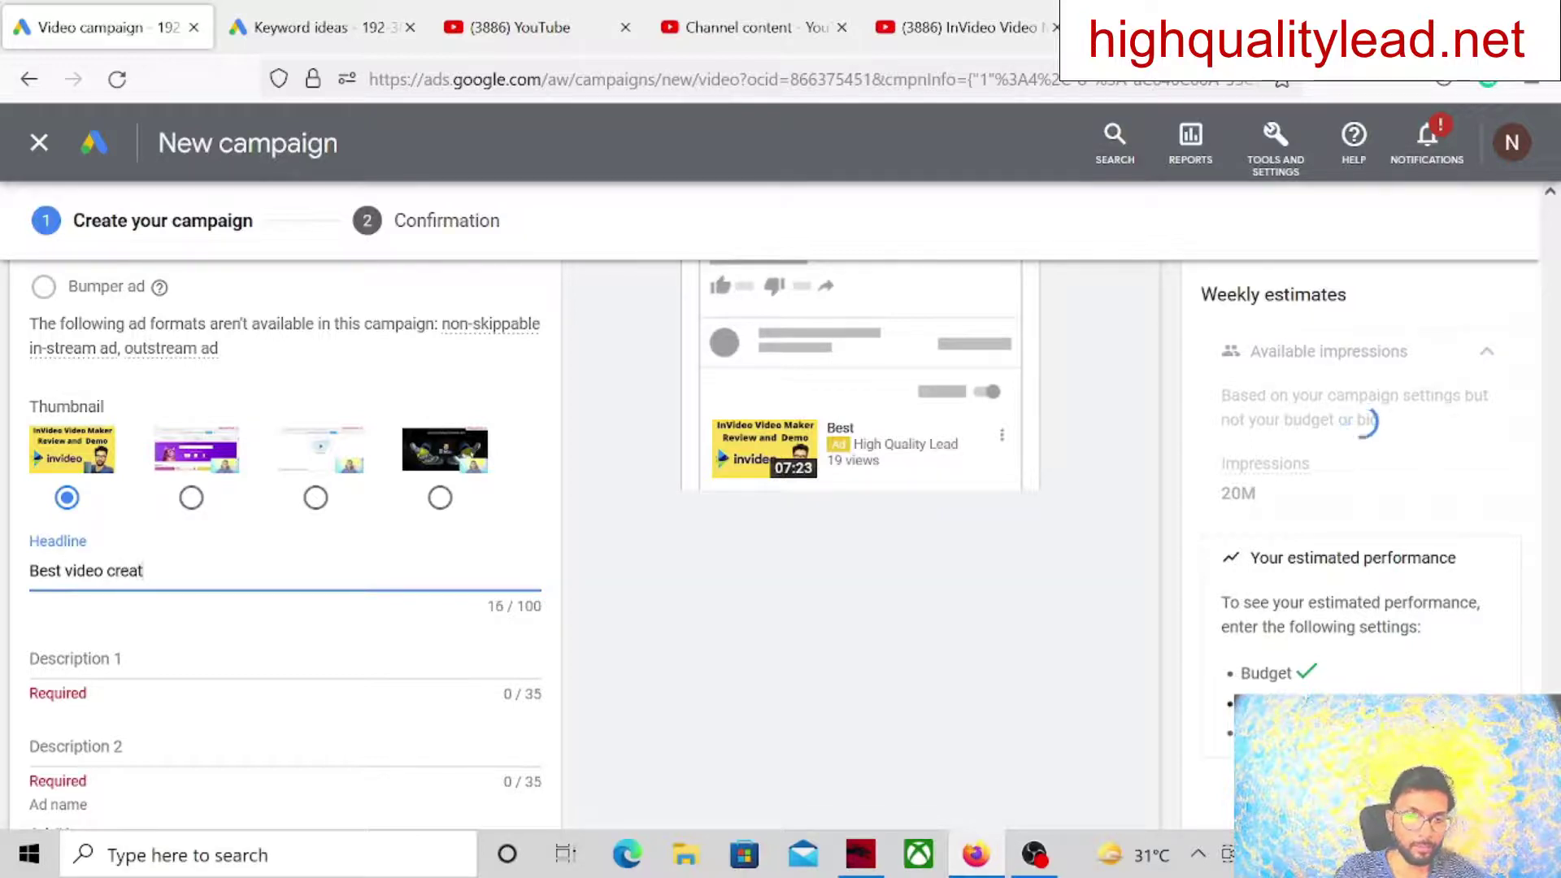
type("ion s")
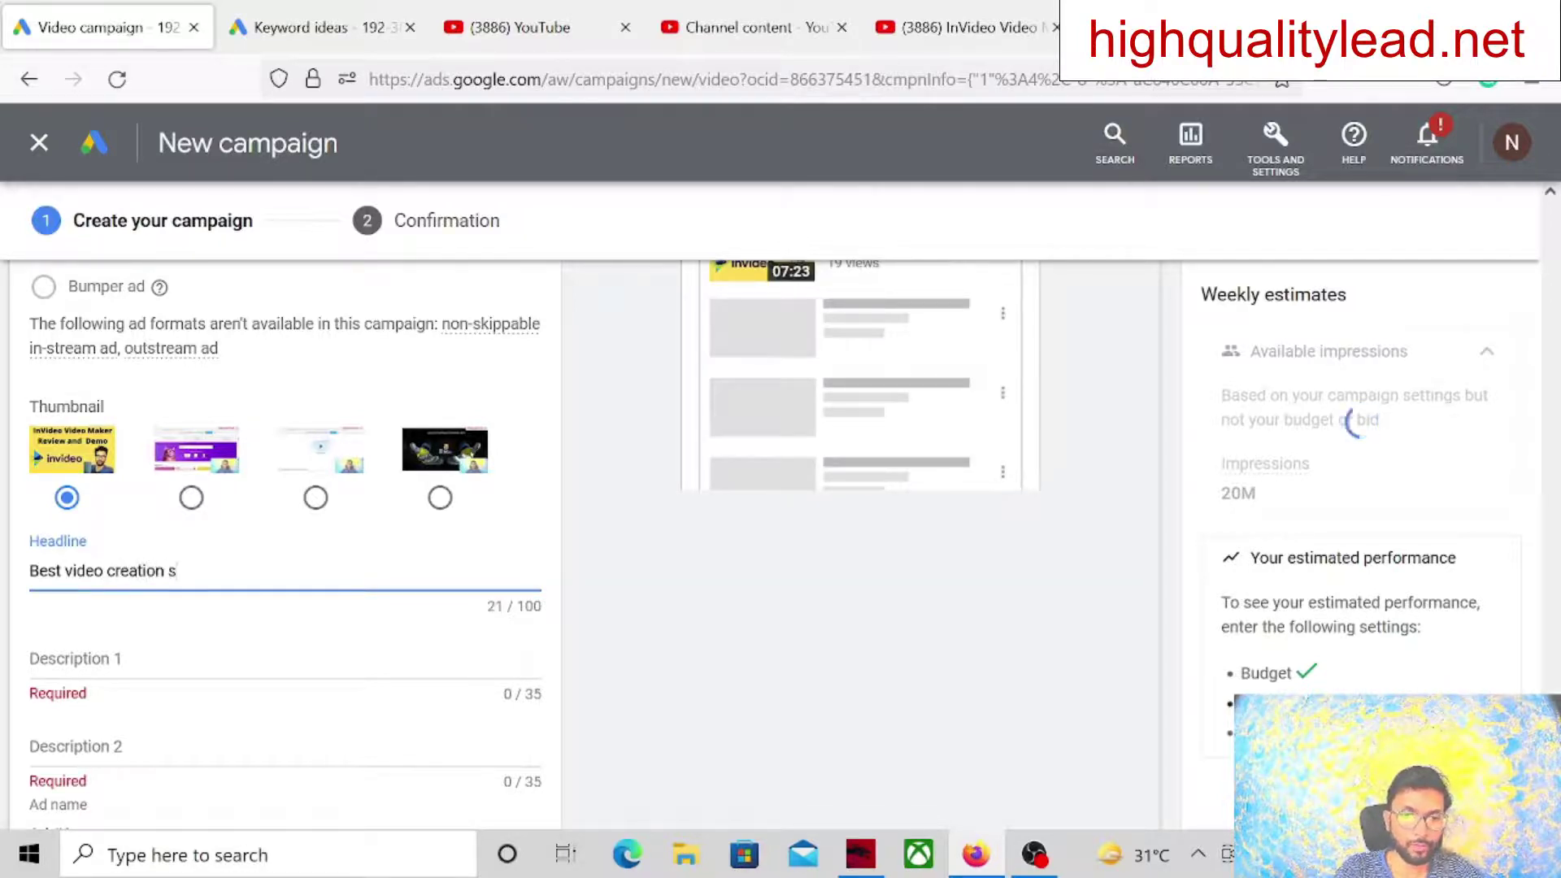
type("oftware")
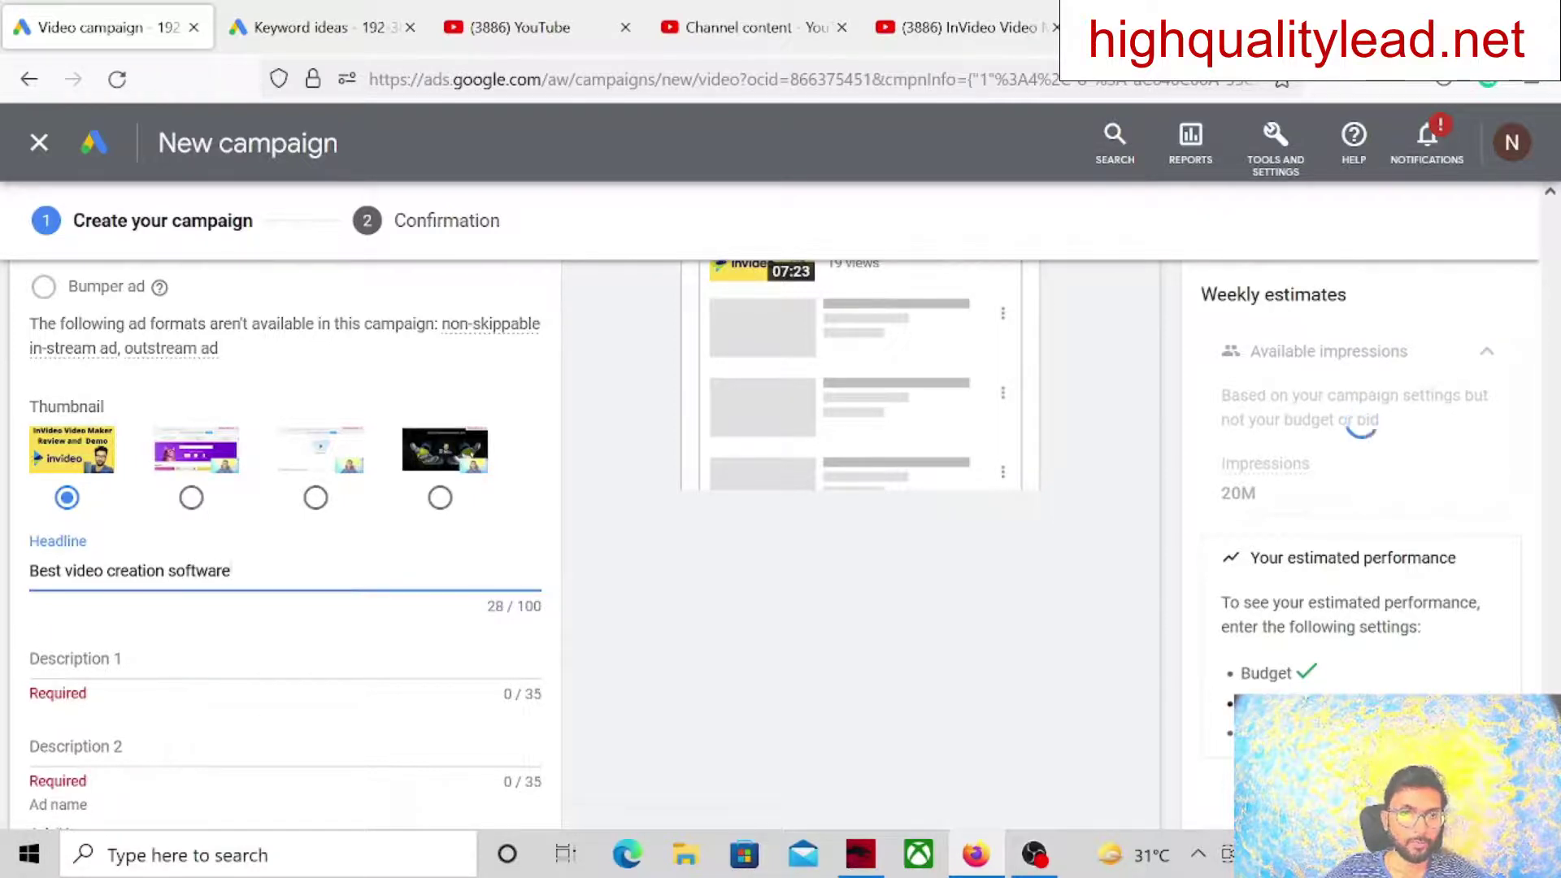
key("Tab")
type("Cr")
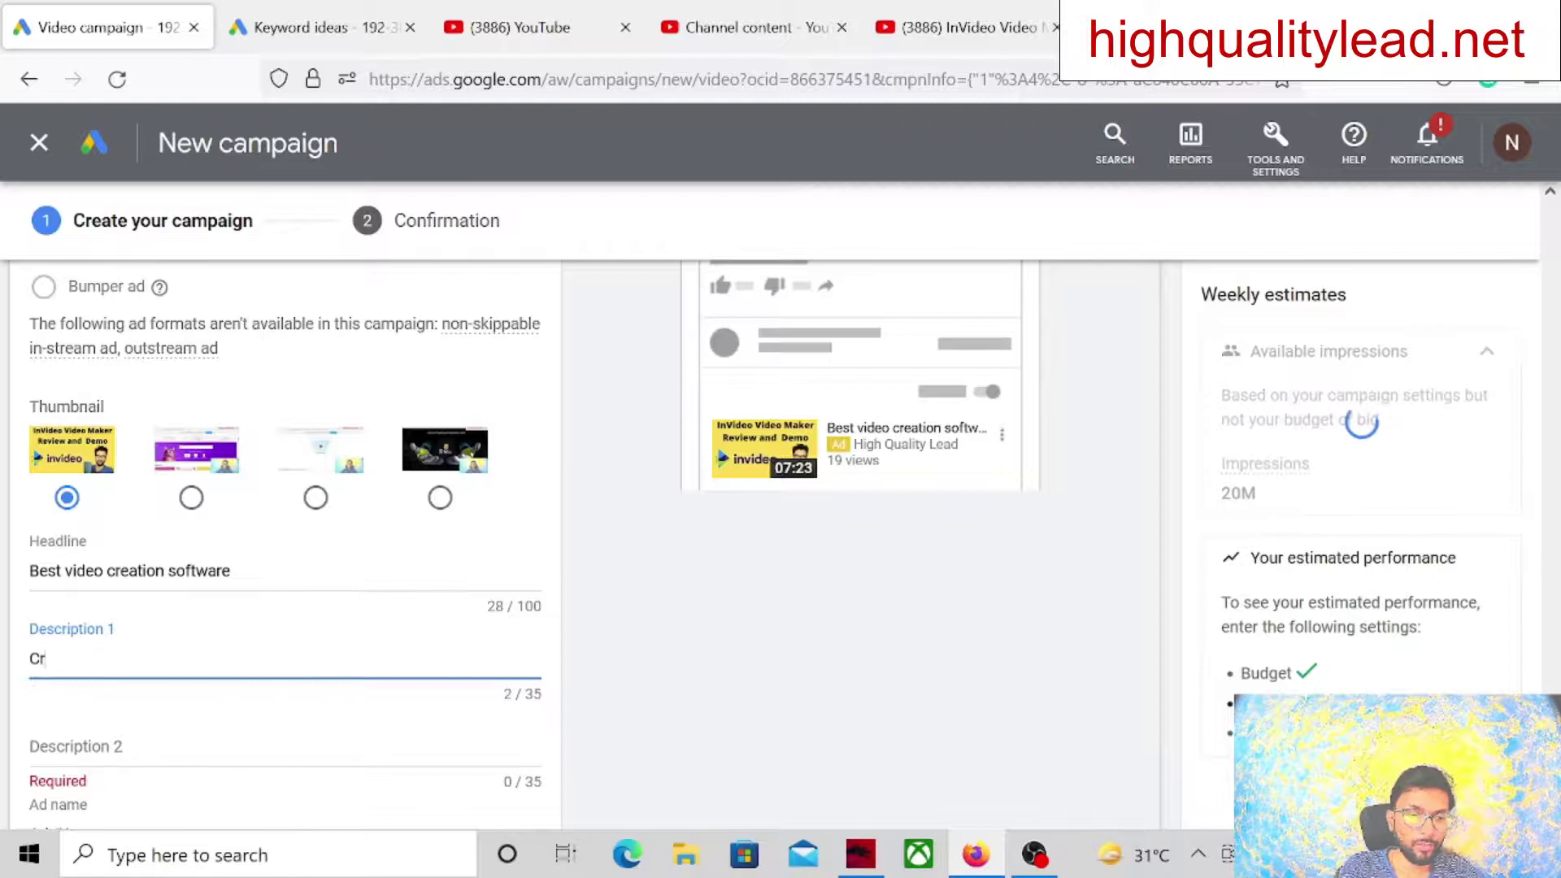
type("eate y")
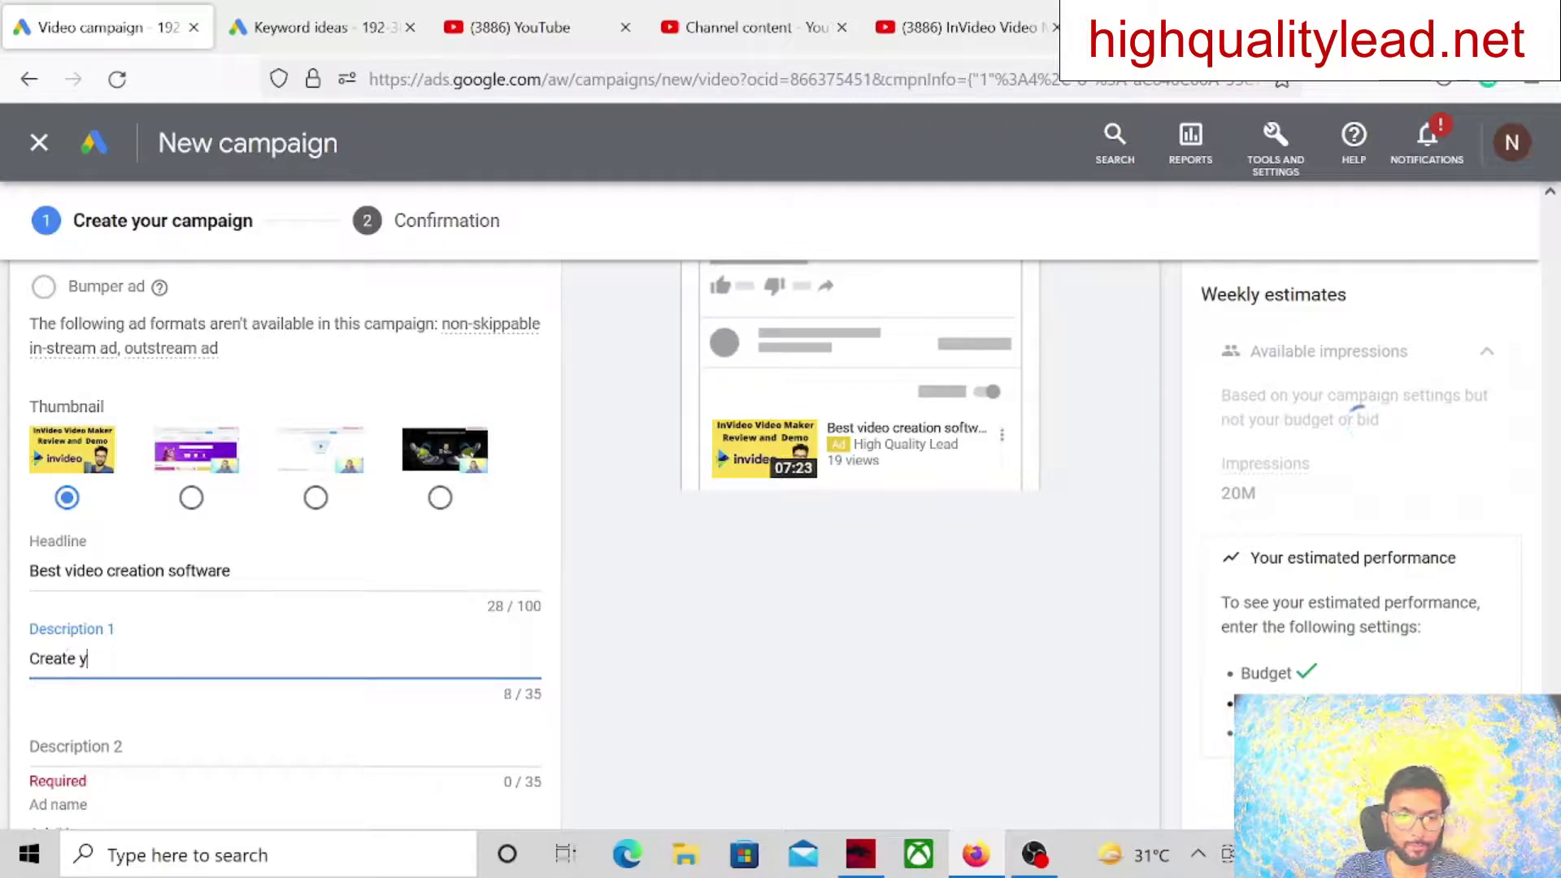
type("our videos fast")
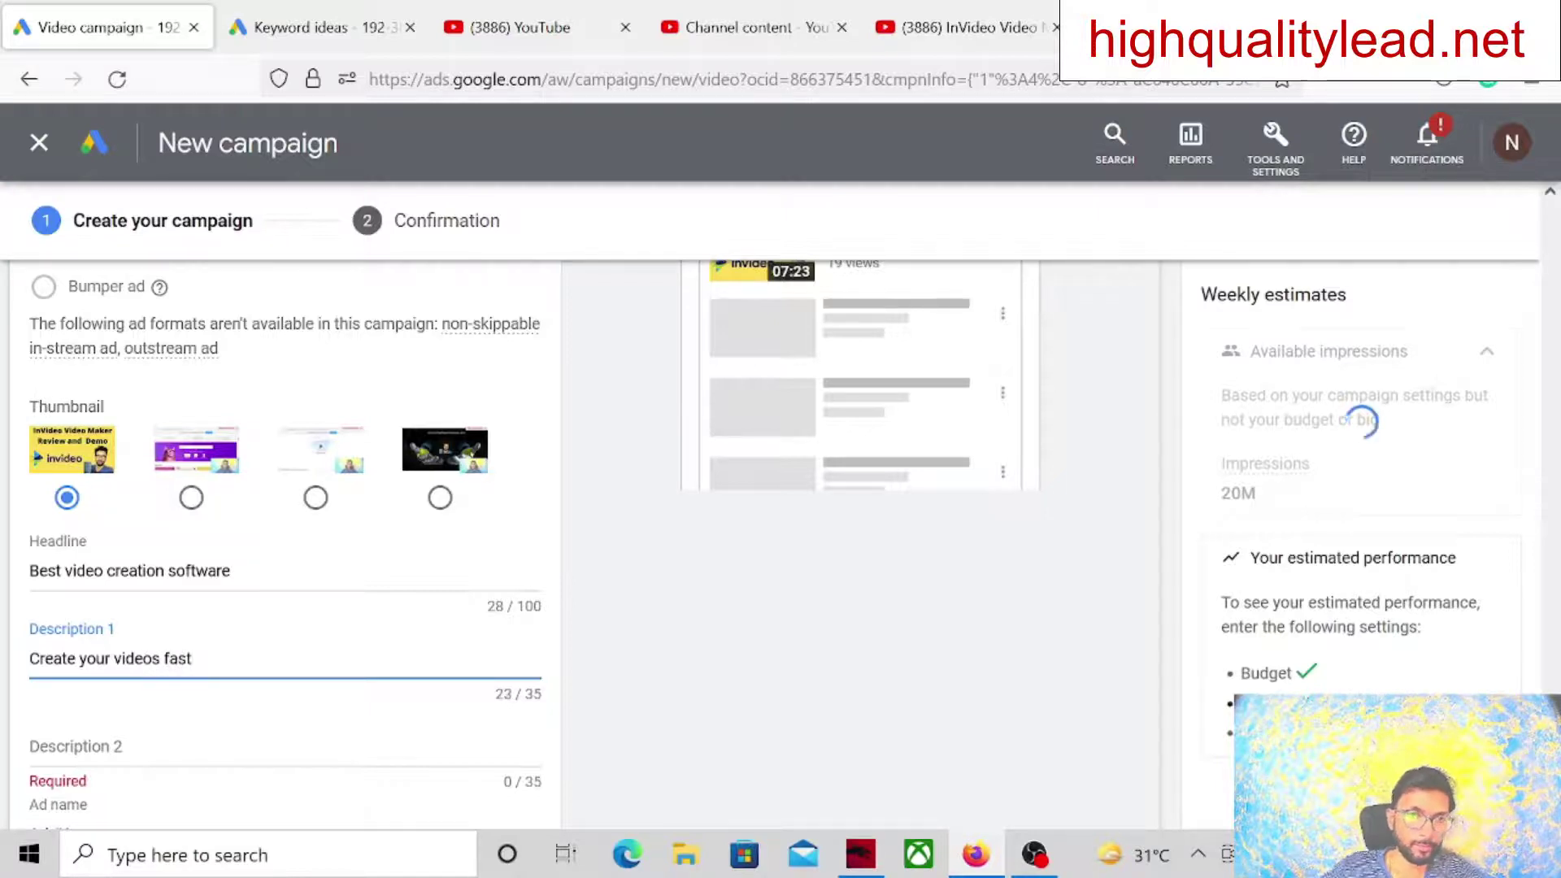
left_click(158, 746)
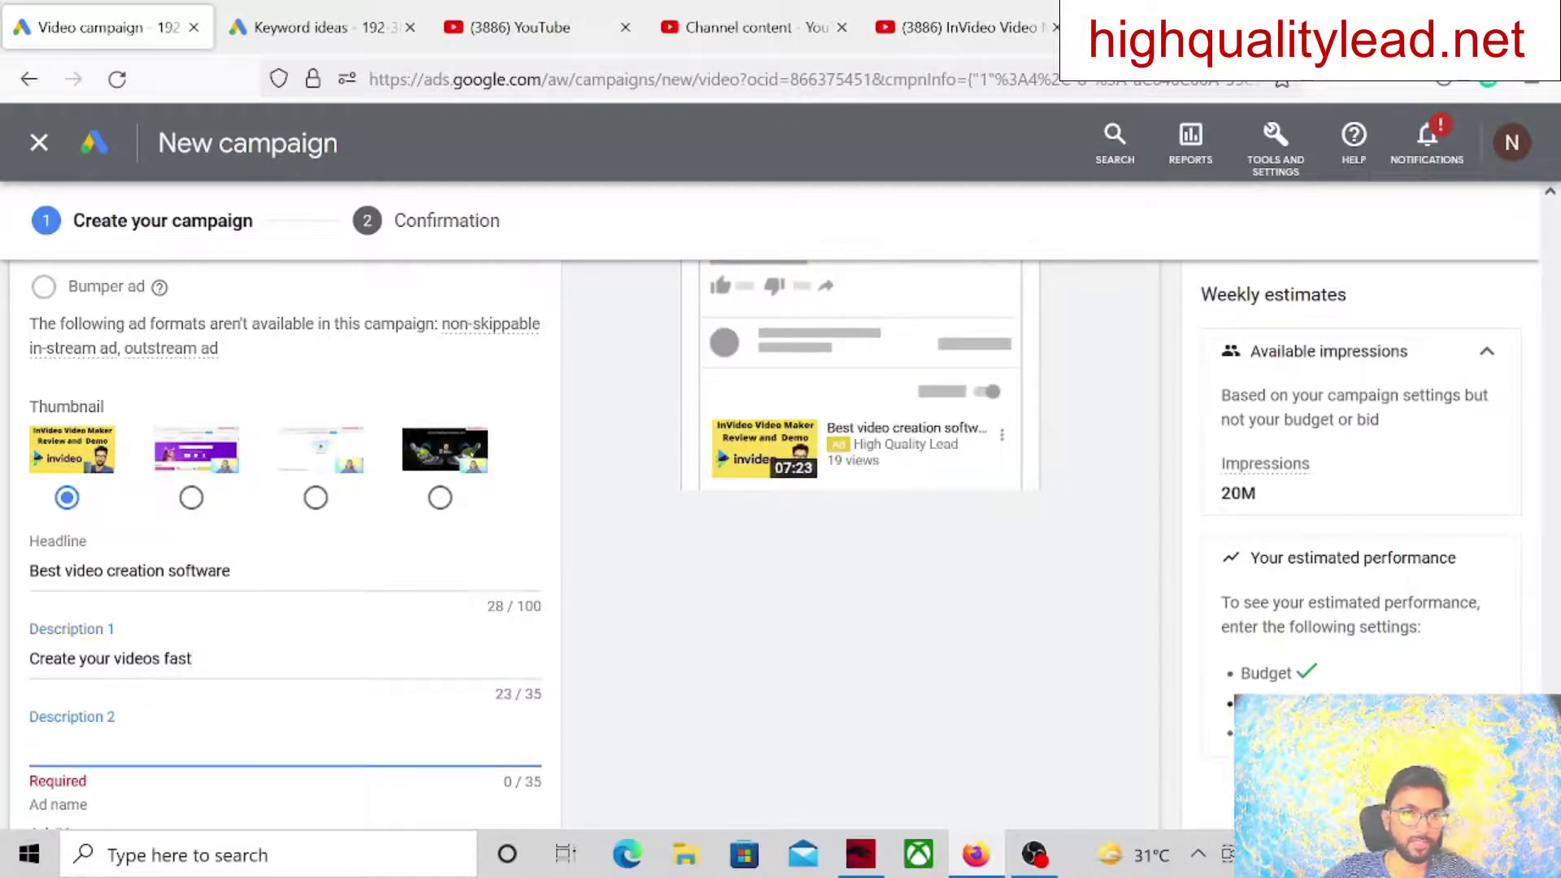
type("Bes")
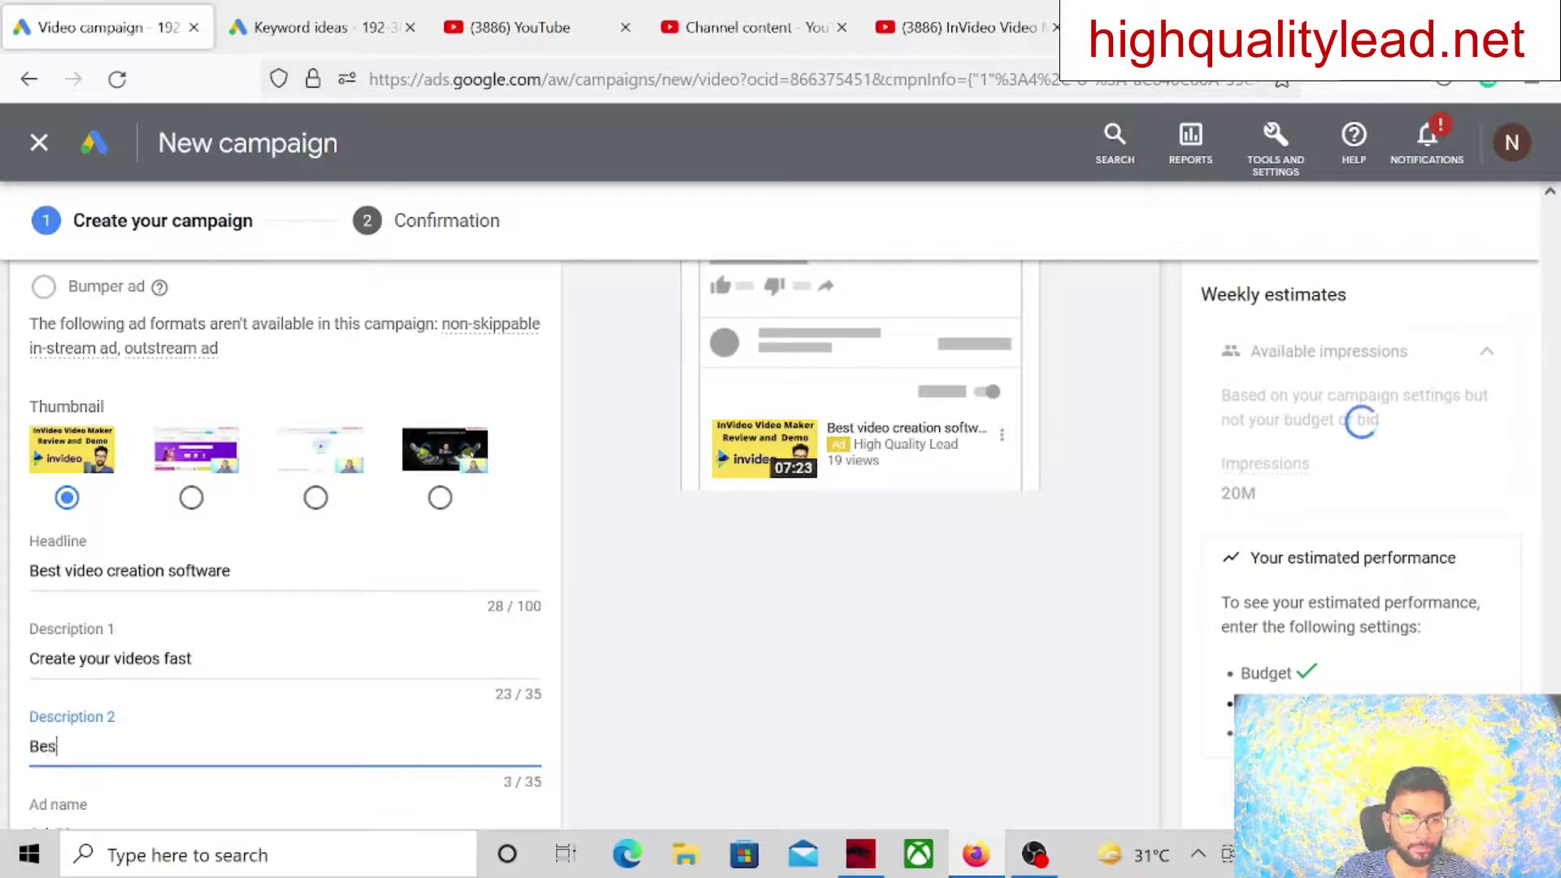
type("t for ")
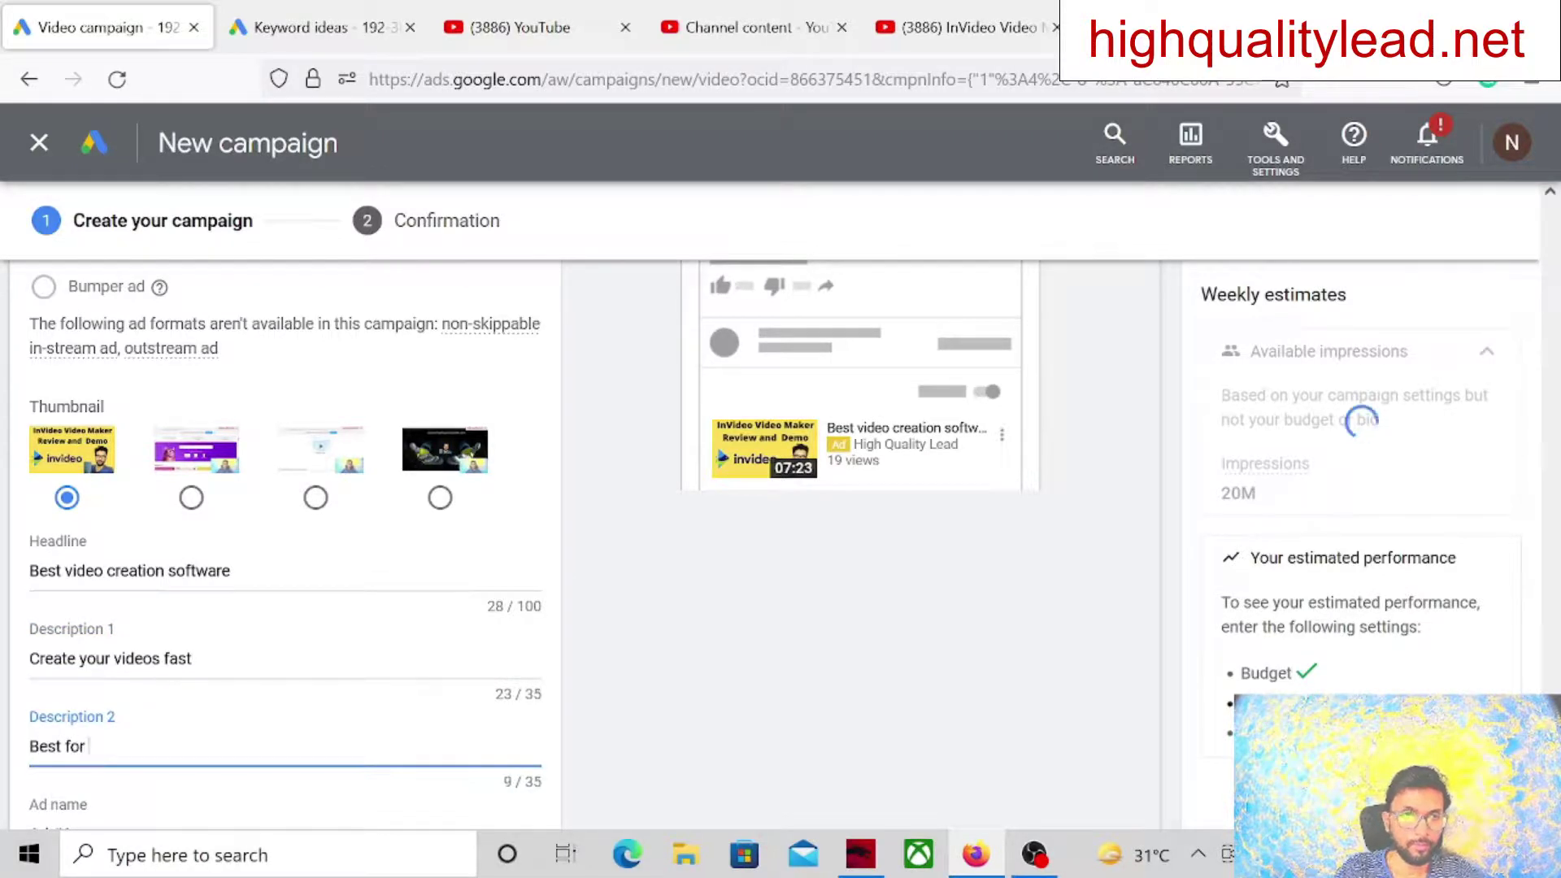
type("video ")
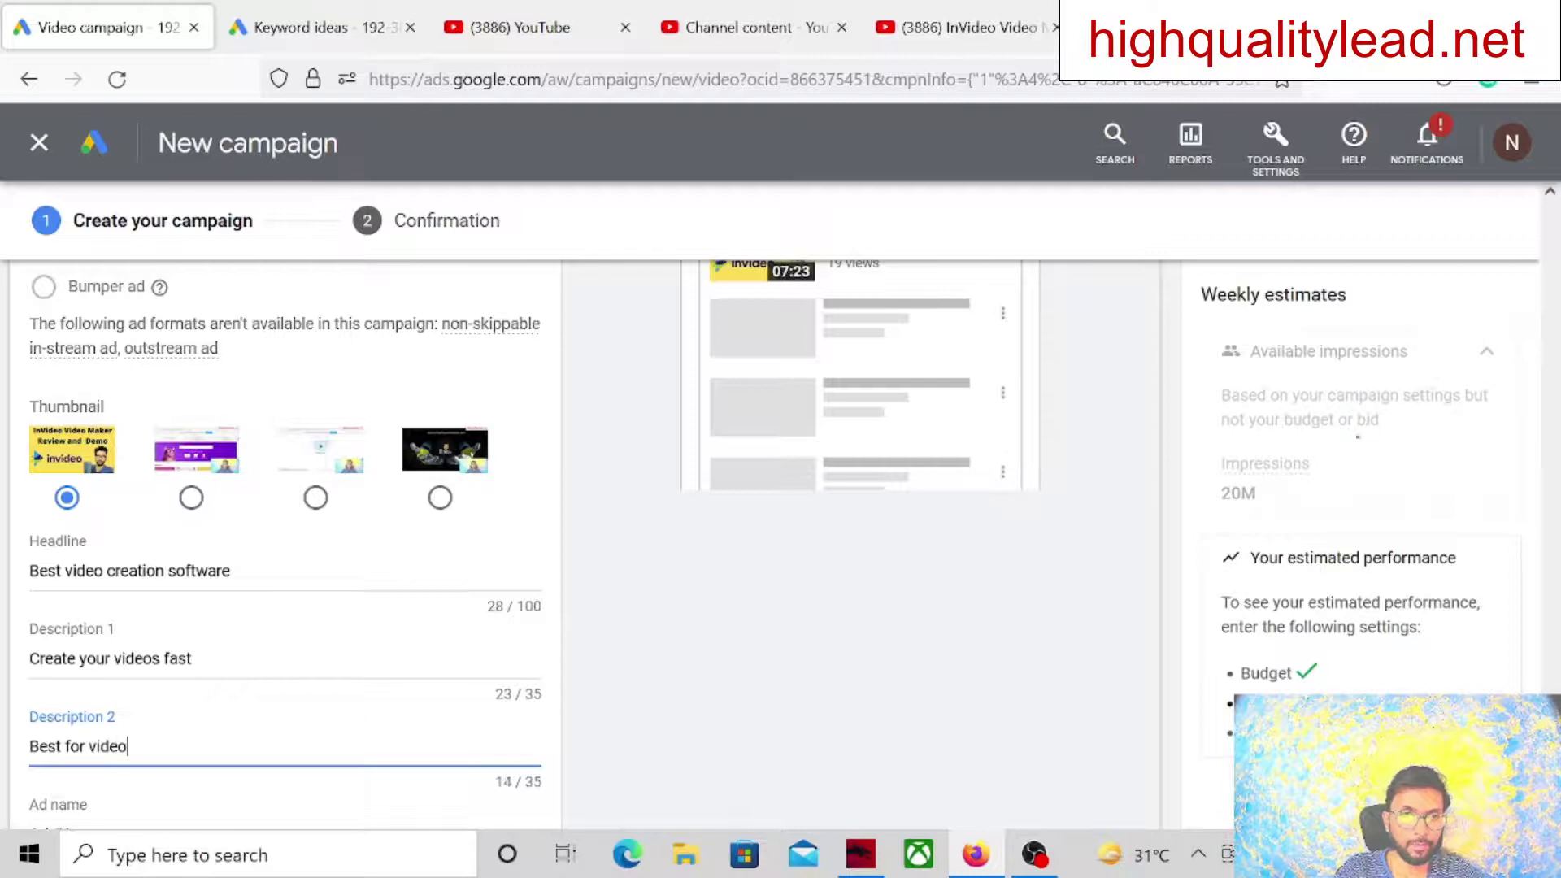
type("editi")
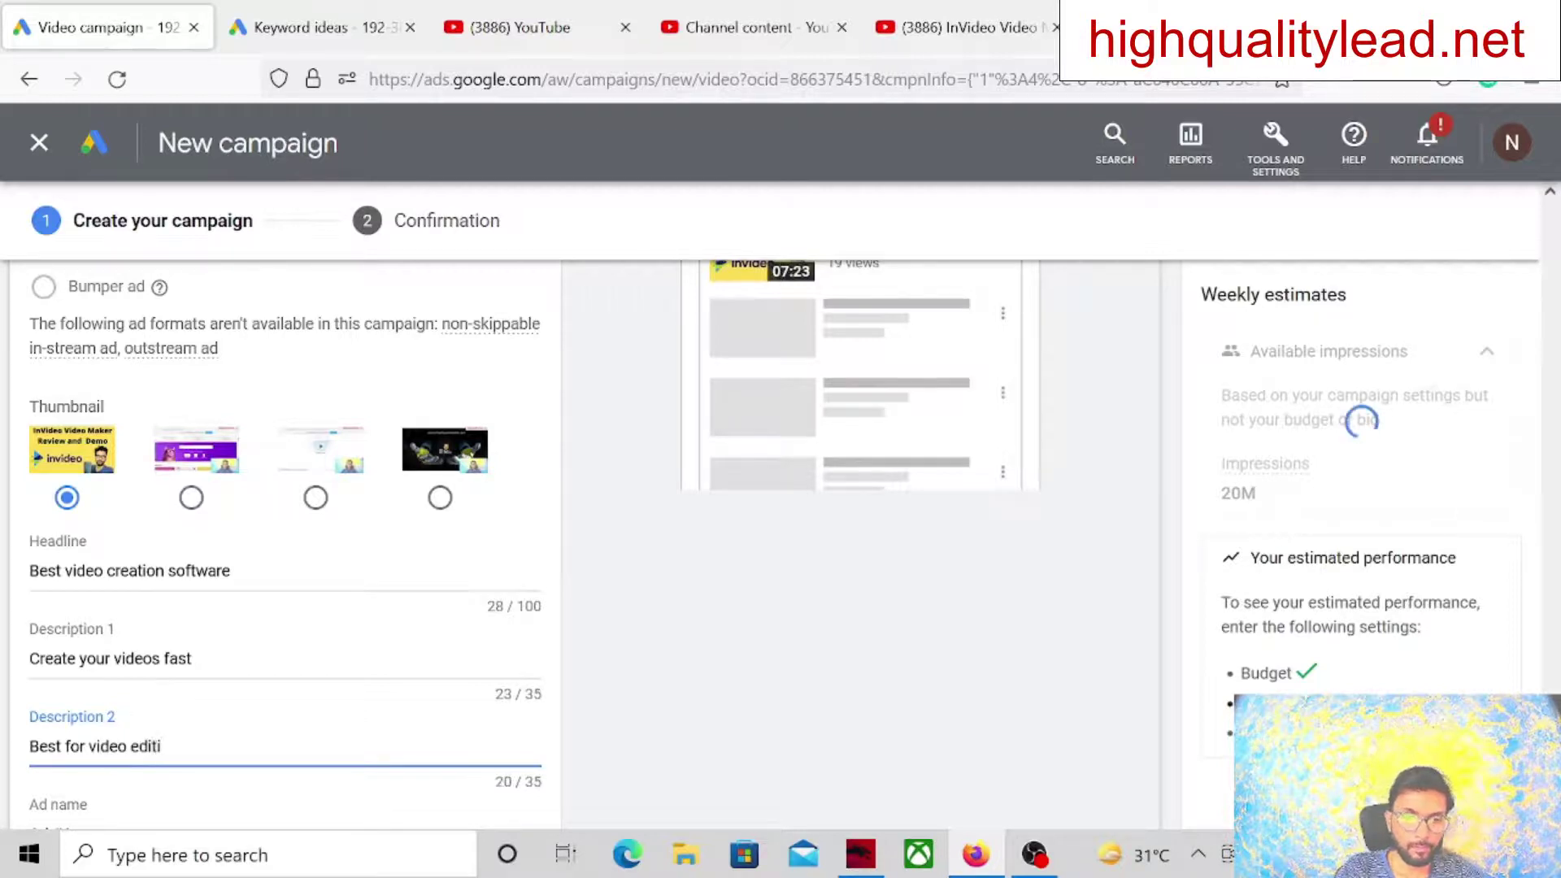
type("ng")
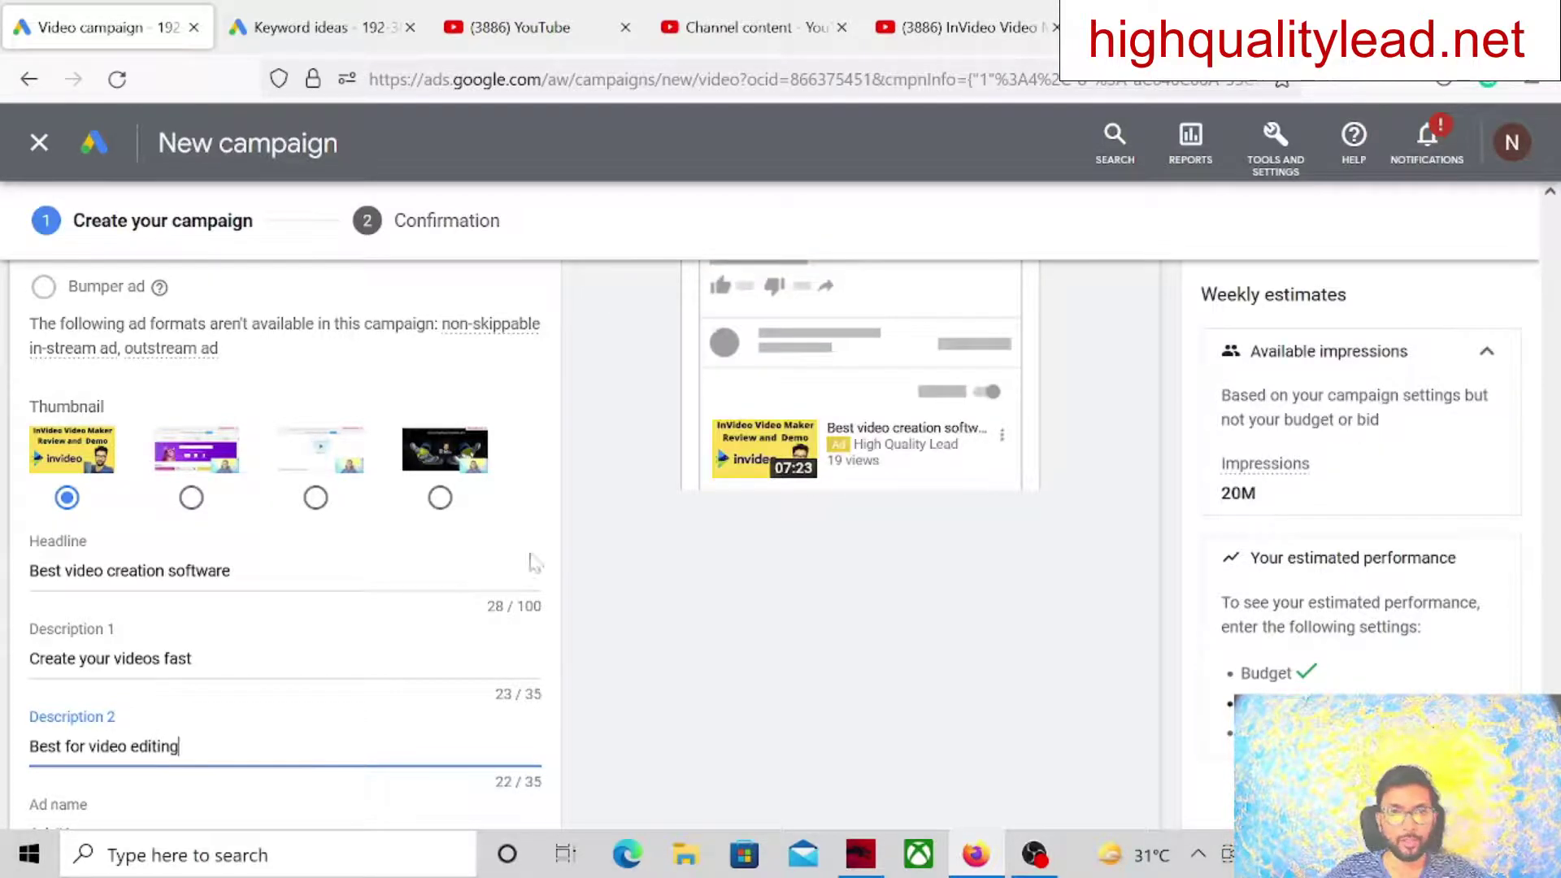
key("Tab")
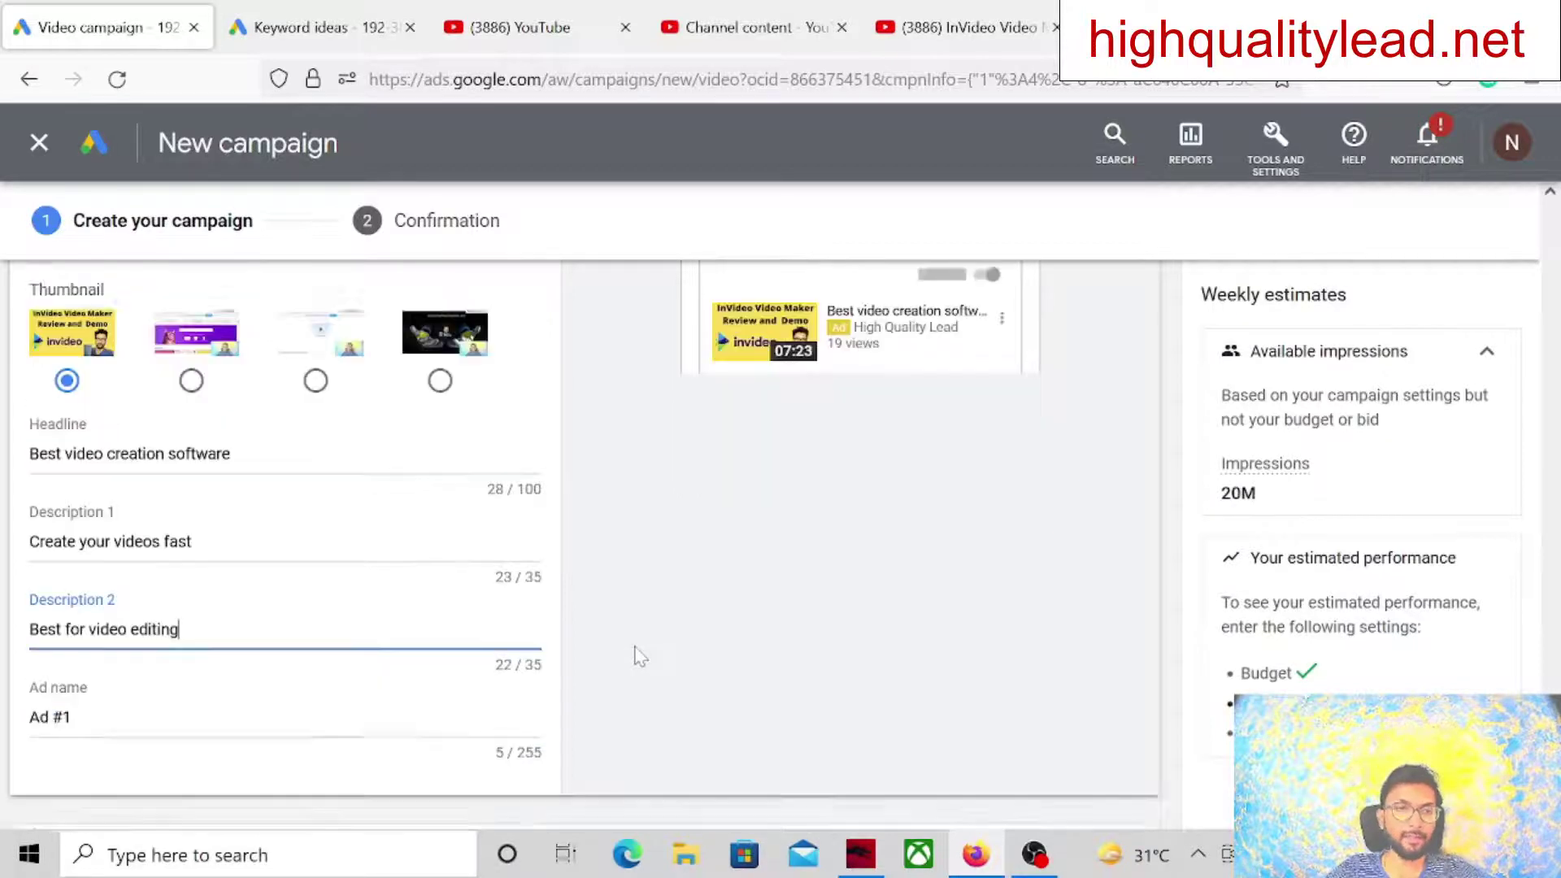
Enter ₹3.00 as the maximum CPV bid
key("Tab")
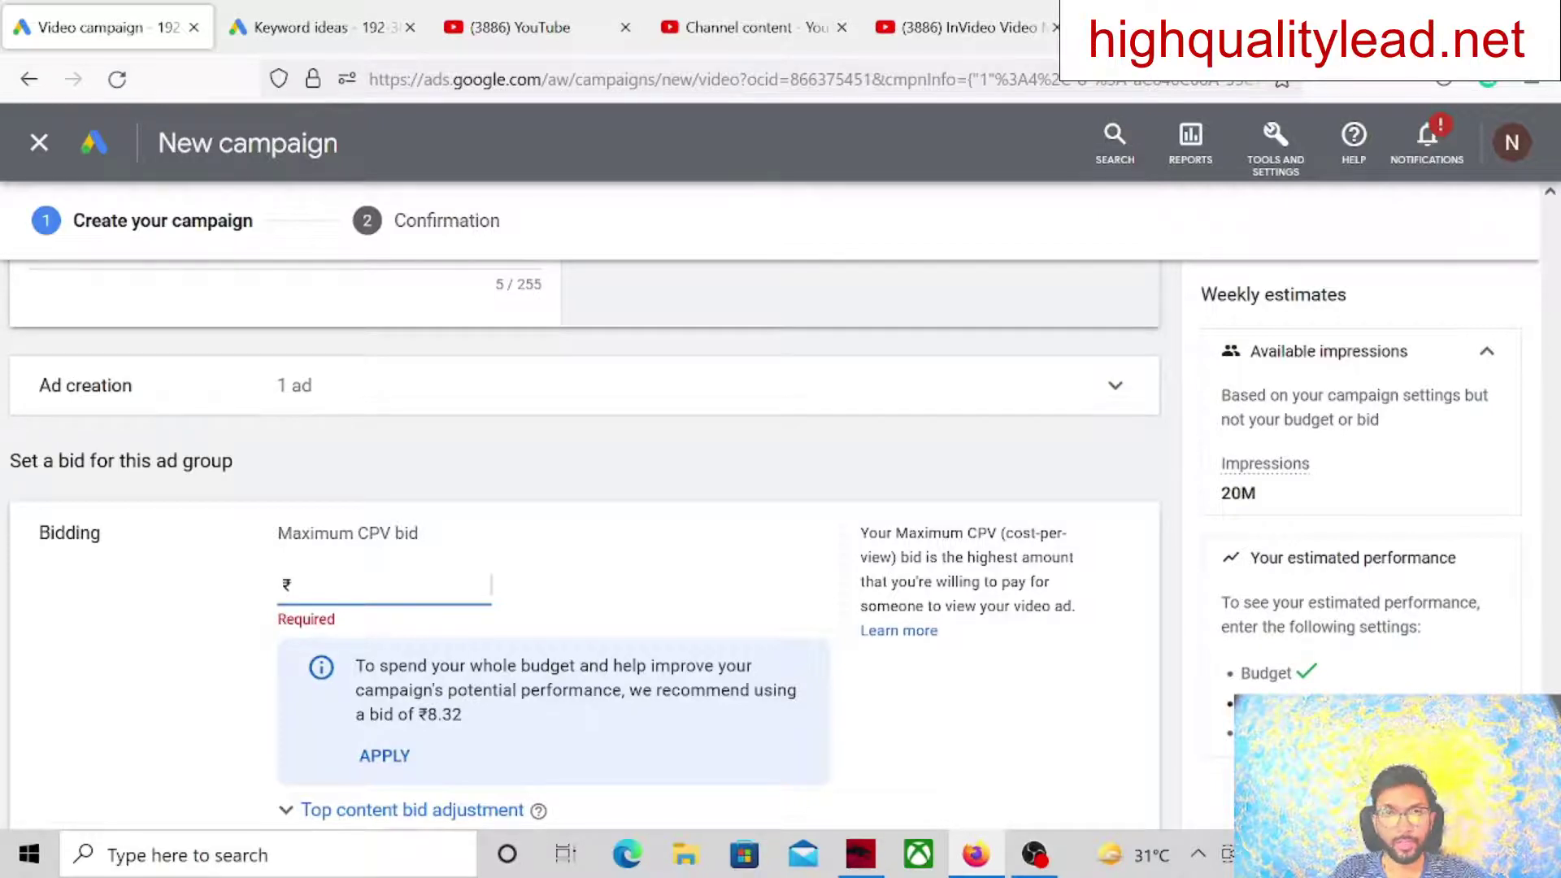
type("3.00")
left_click(626, 636)
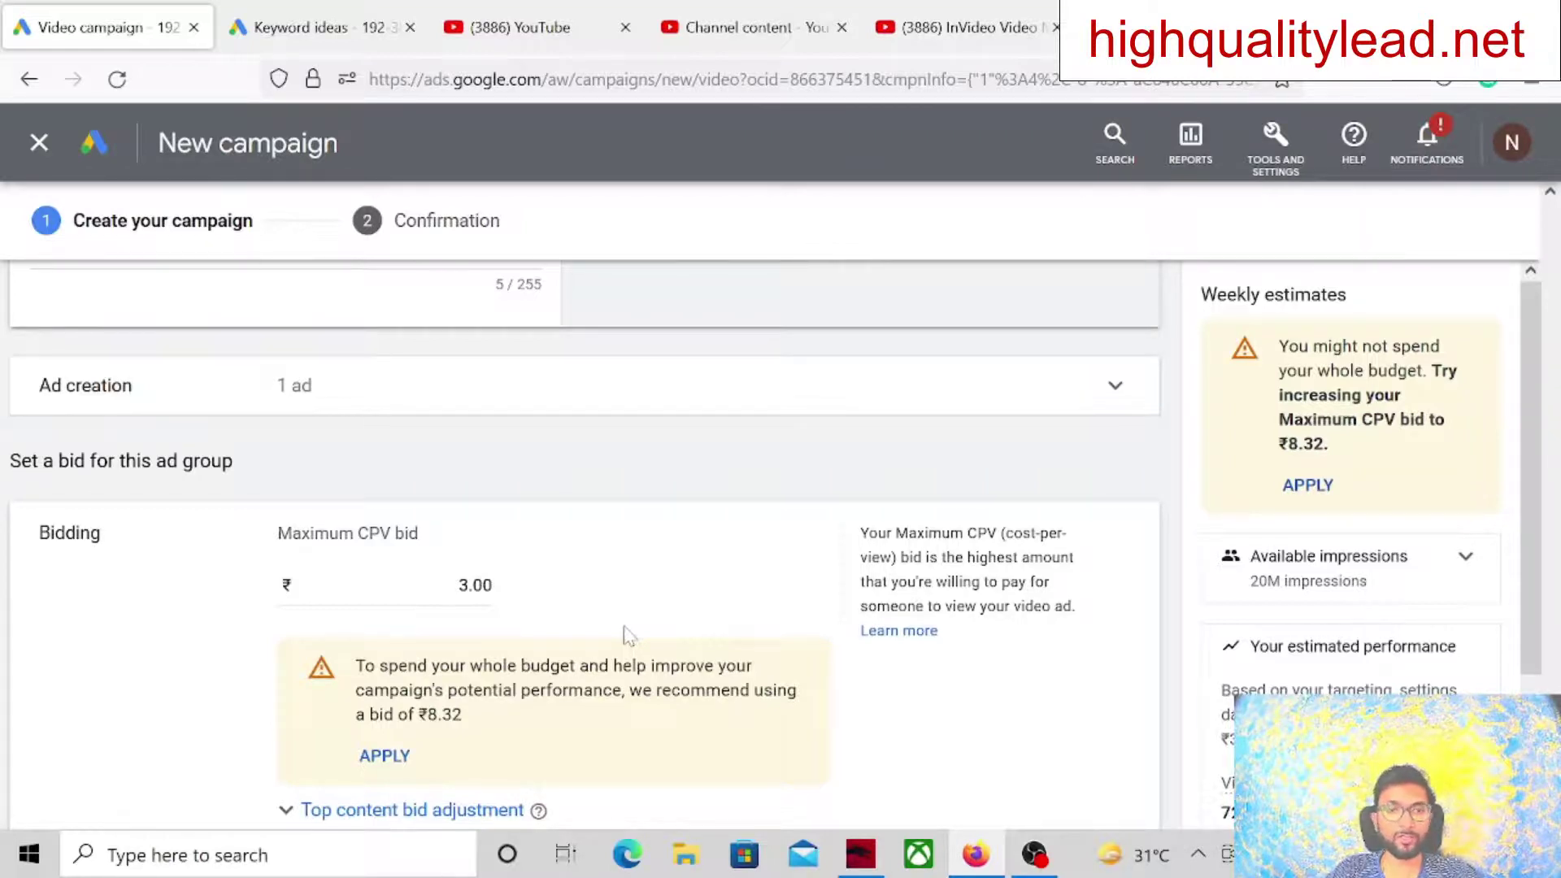
scroll(867, 574, "down", 3)
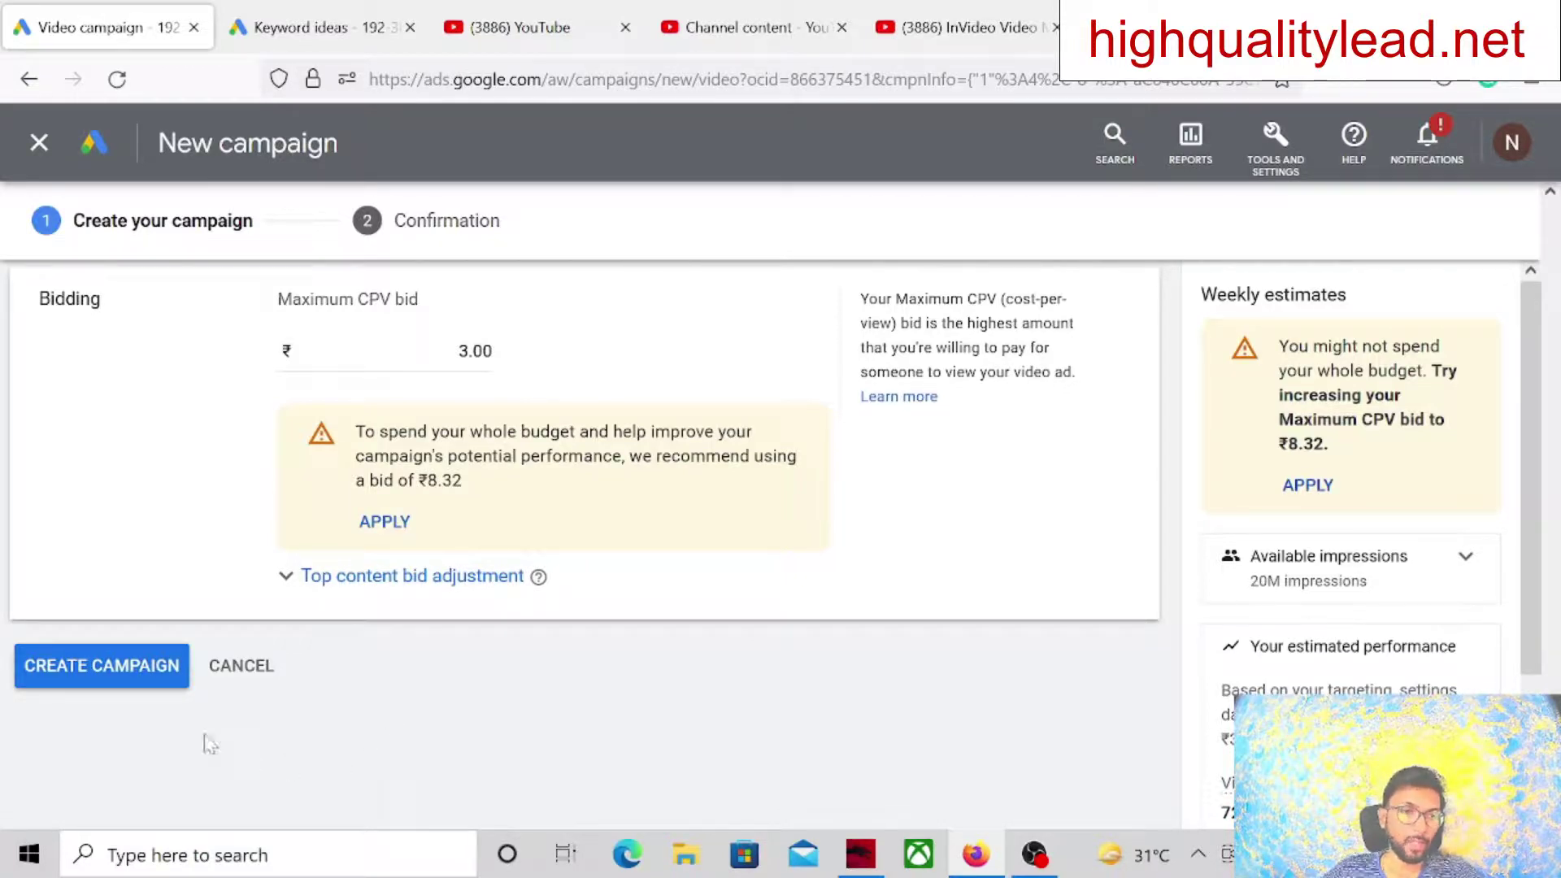
Create the campaign and continue to the new campaign
left_click(114, 675)
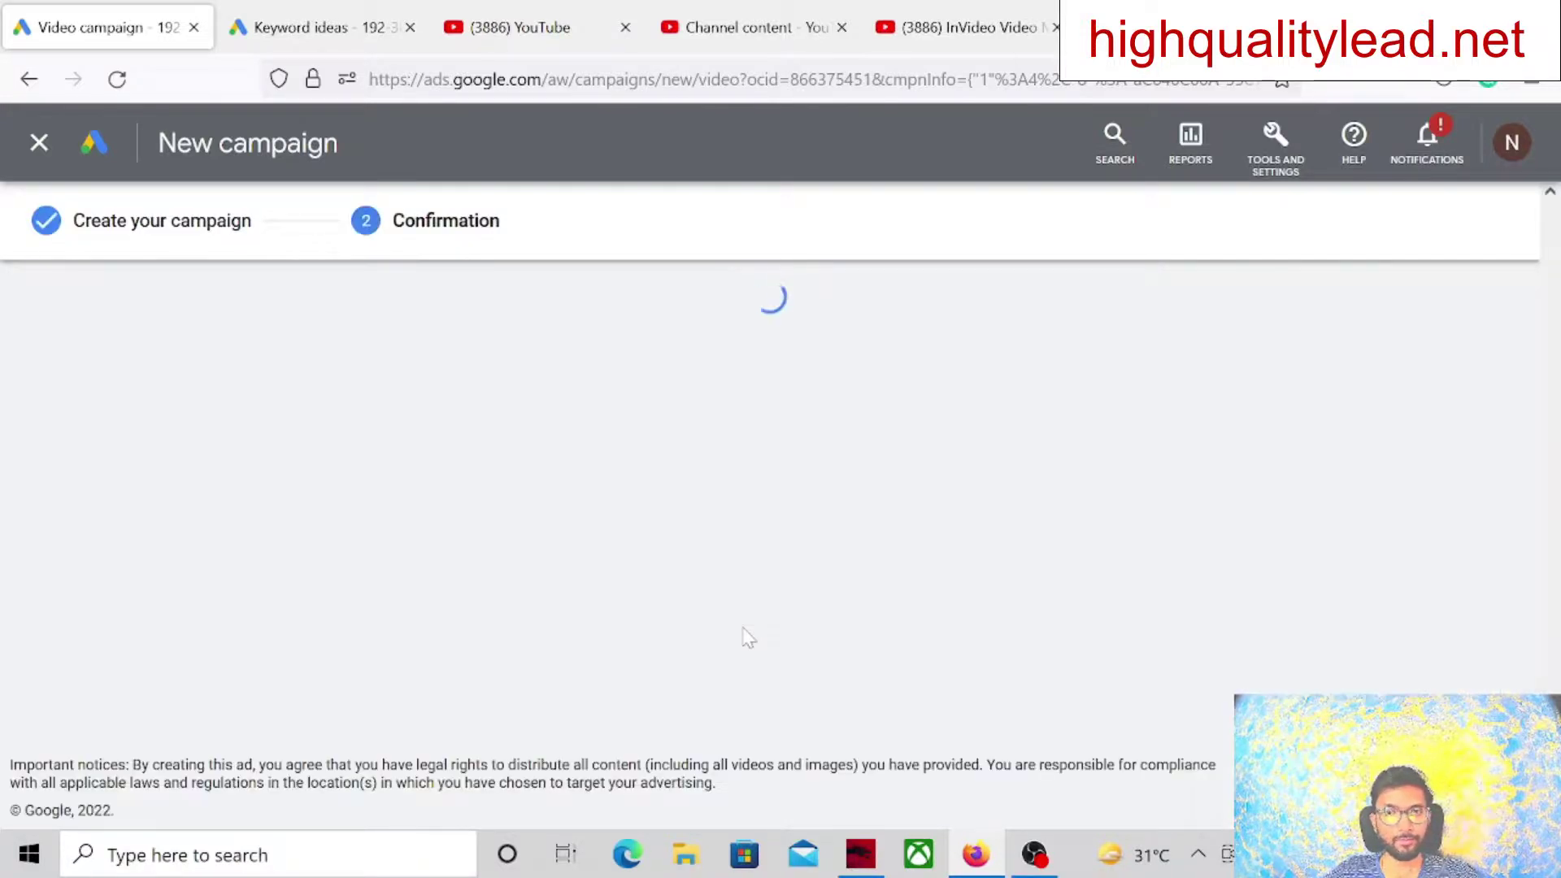
scroll(643, 731, "down", 1)
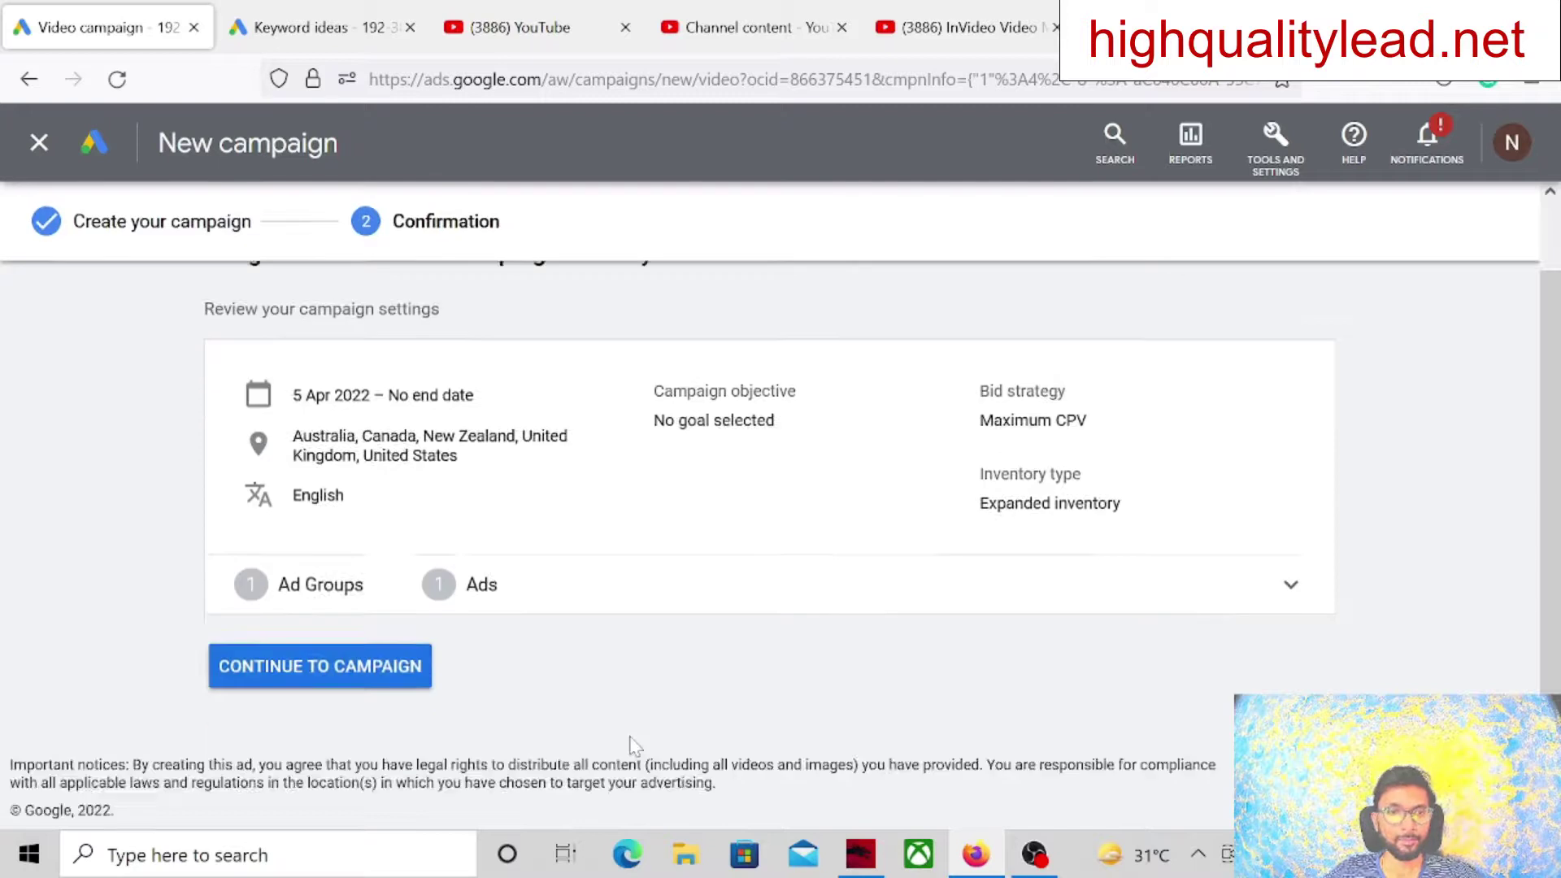
left_click(348, 676)
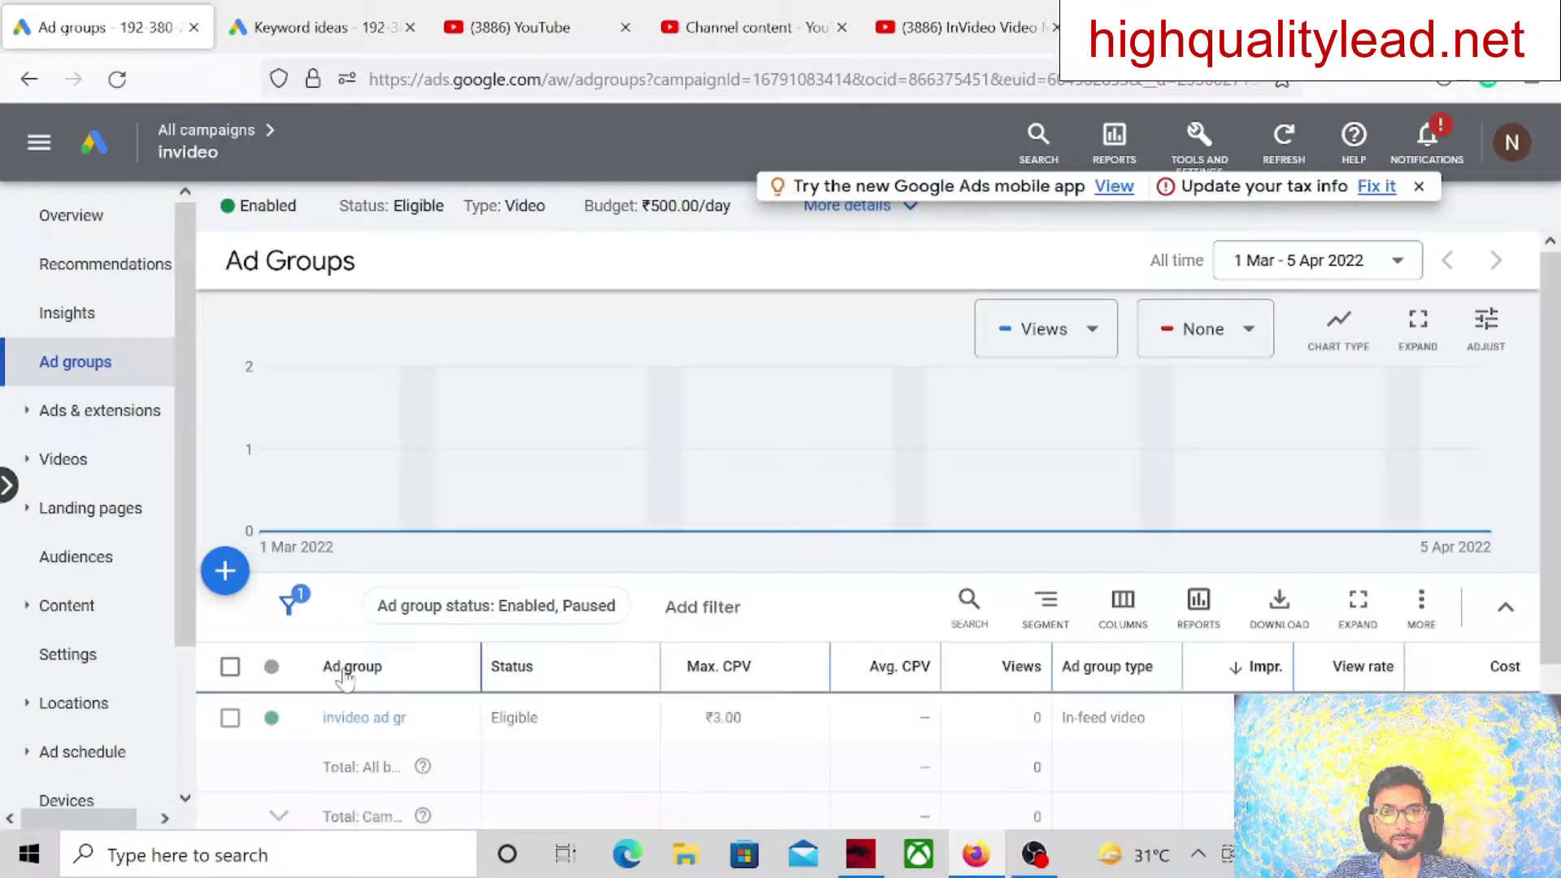
scroll(675, 551, "down", 2)
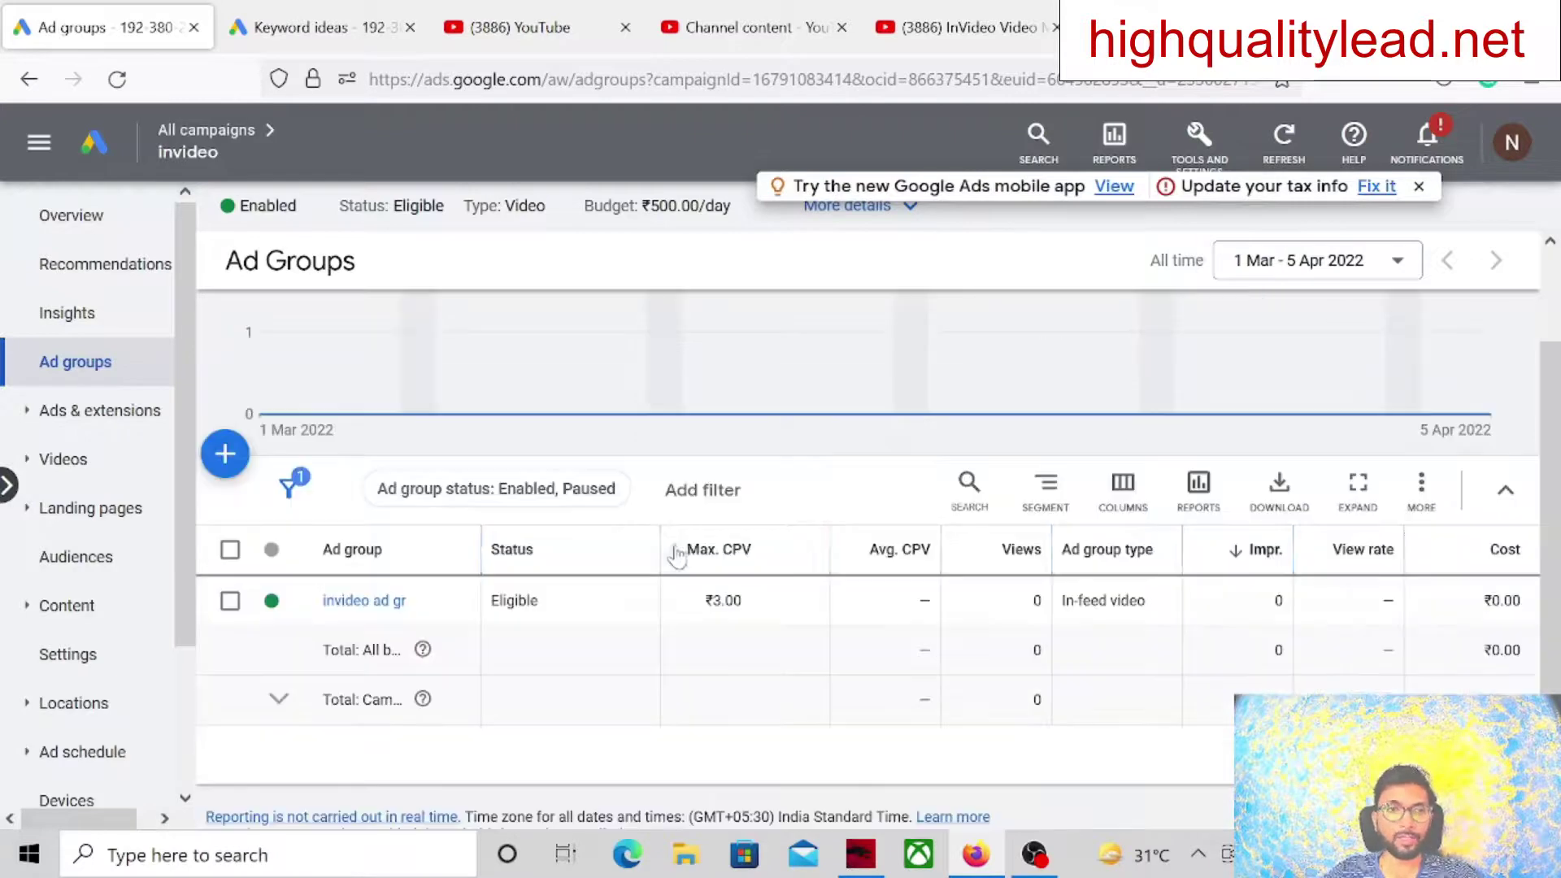
scroll(679, 547, "down", 1)
scroll(506, 516, "up", 3)
Go to All campaigns and open the invideo campaign's ad groups
left_click(38, 143)
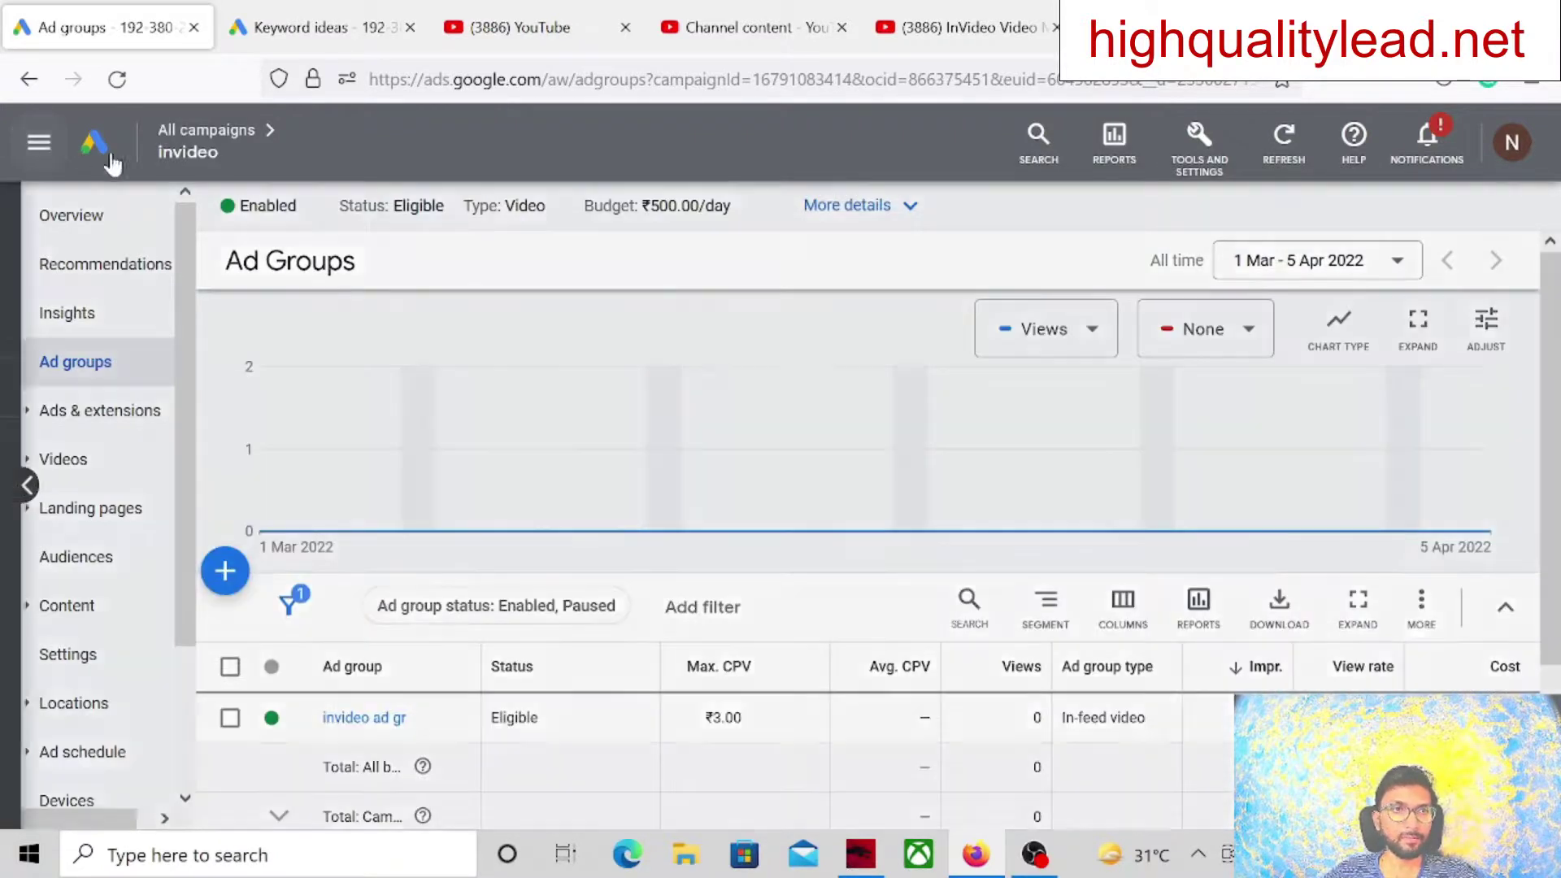
left_click(122, 224)
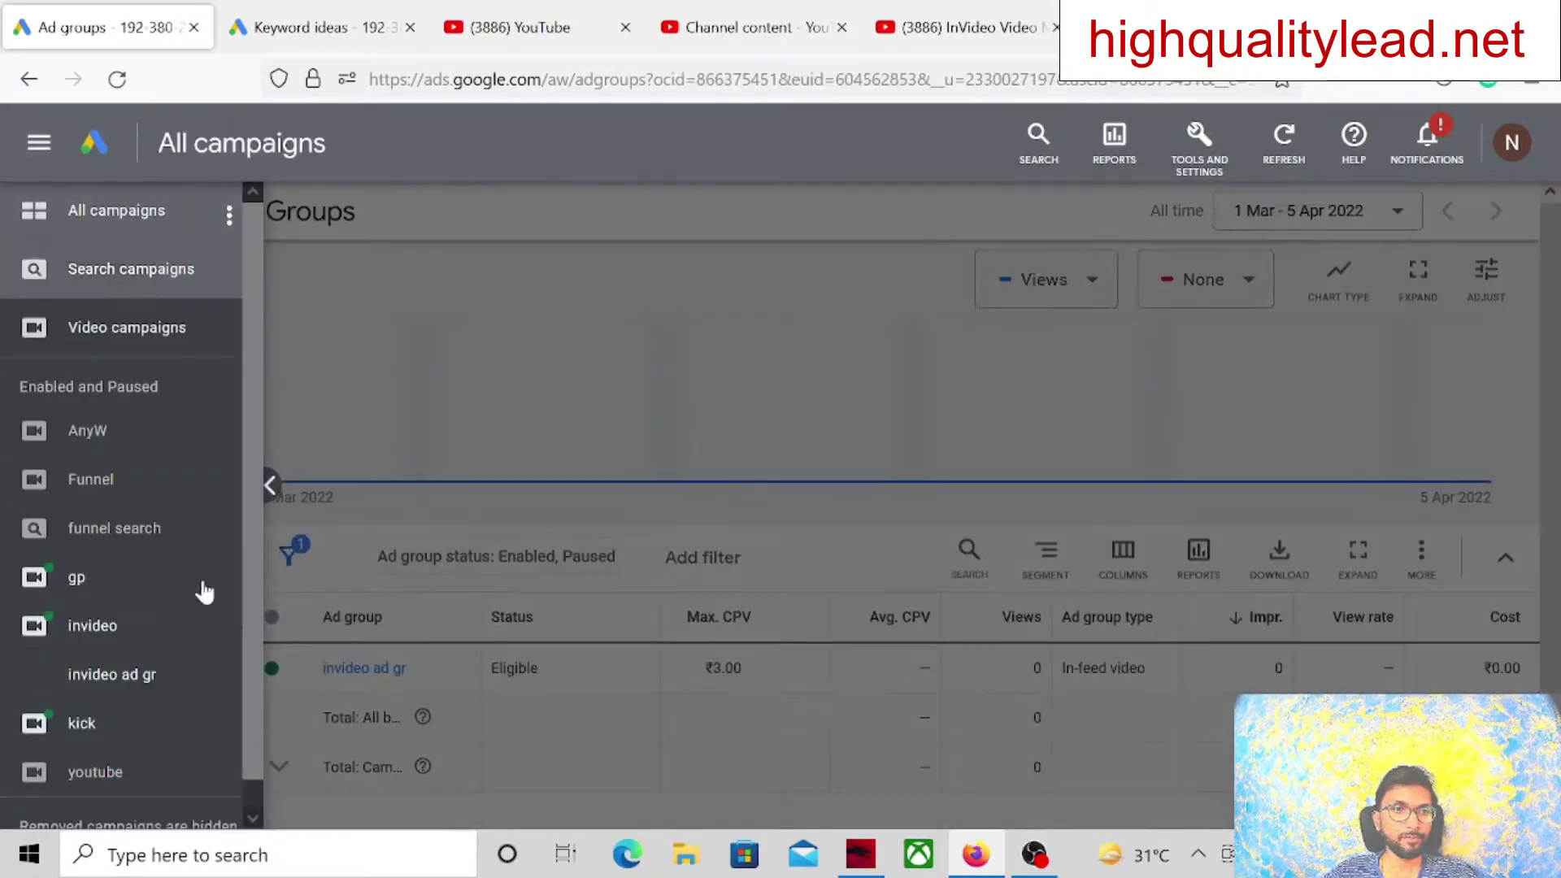
left_click(84, 634)
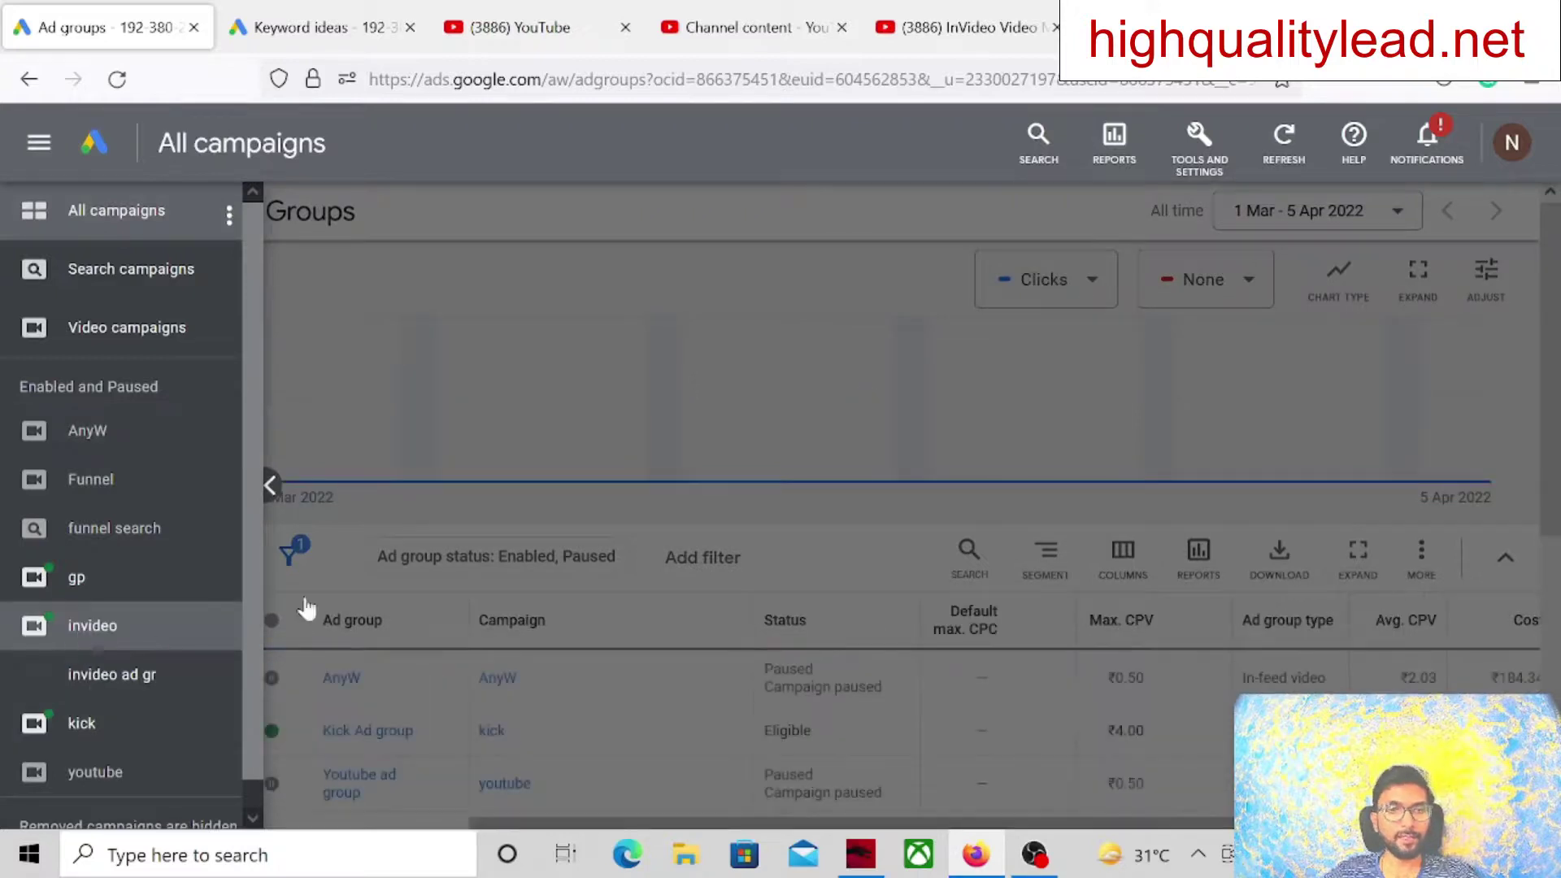